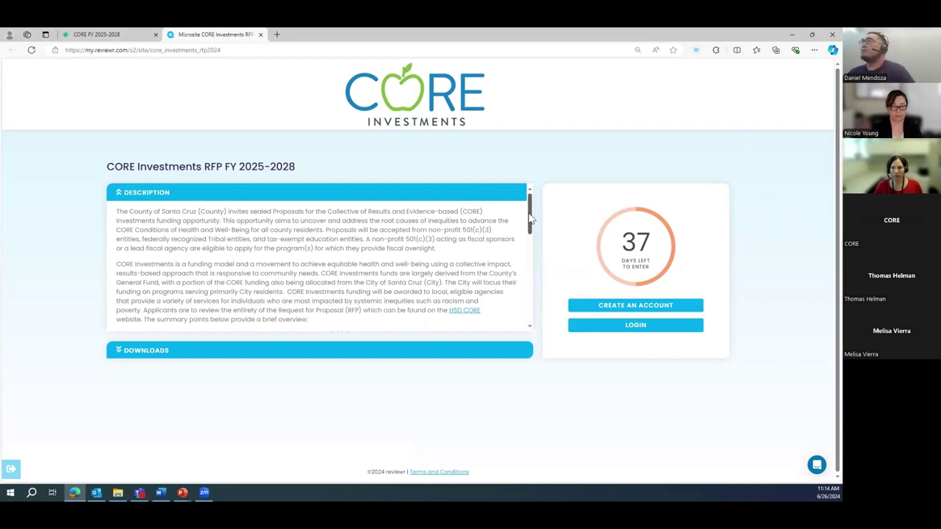
pyautogui.moveTo(530, 217); pyautogui.dragTo(530, 221)
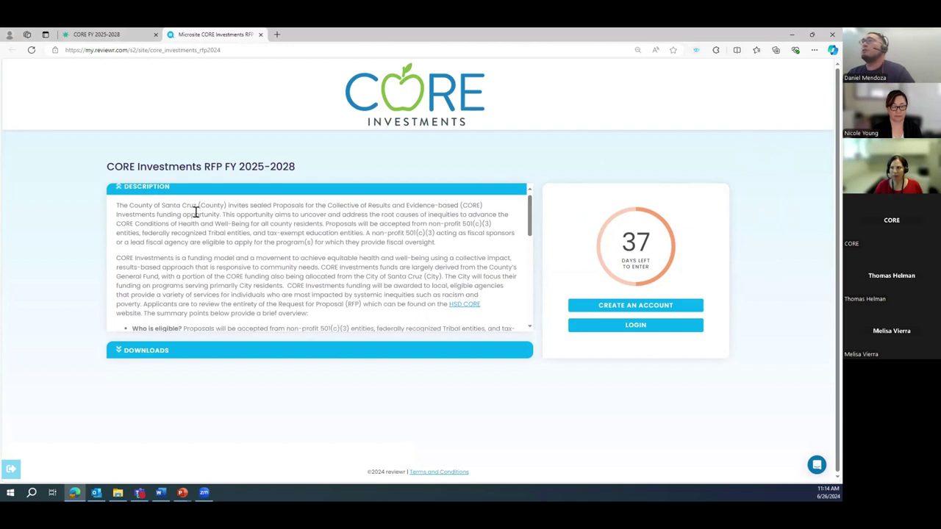
pyautogui.moveTo(530, 217); pyautogui.dragTo(534, 292)
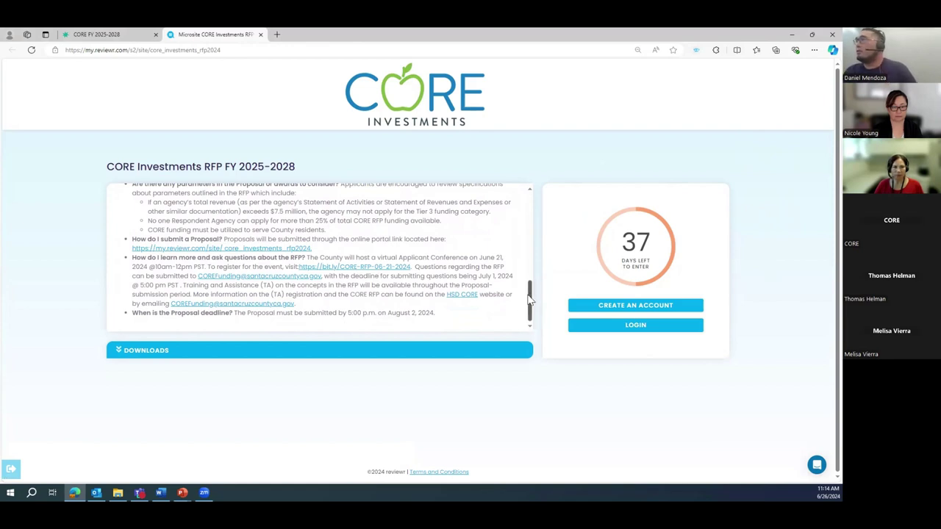
pyautogui.moveTo(530, 298); pyautogui.dragTo(532, 302)
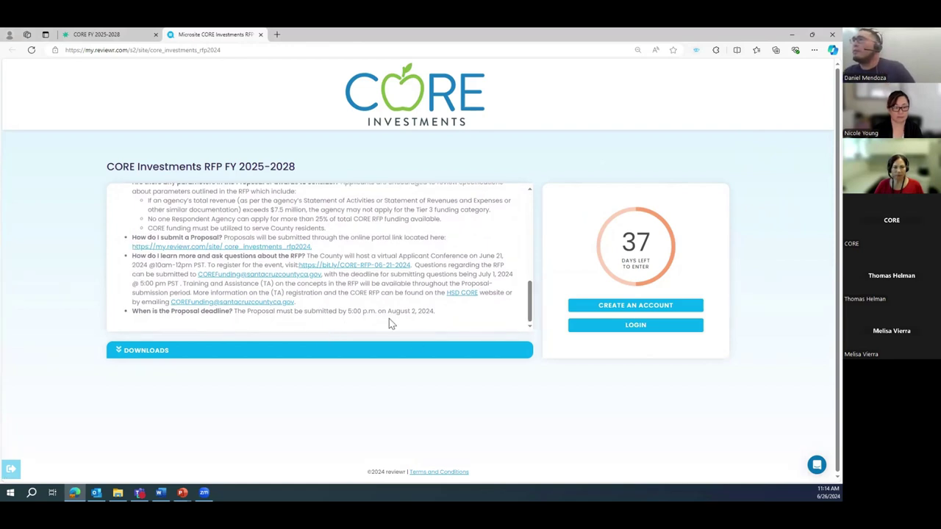
pyautogui.moveTo(436, 310); pyautogui.dragTo(348, 313)
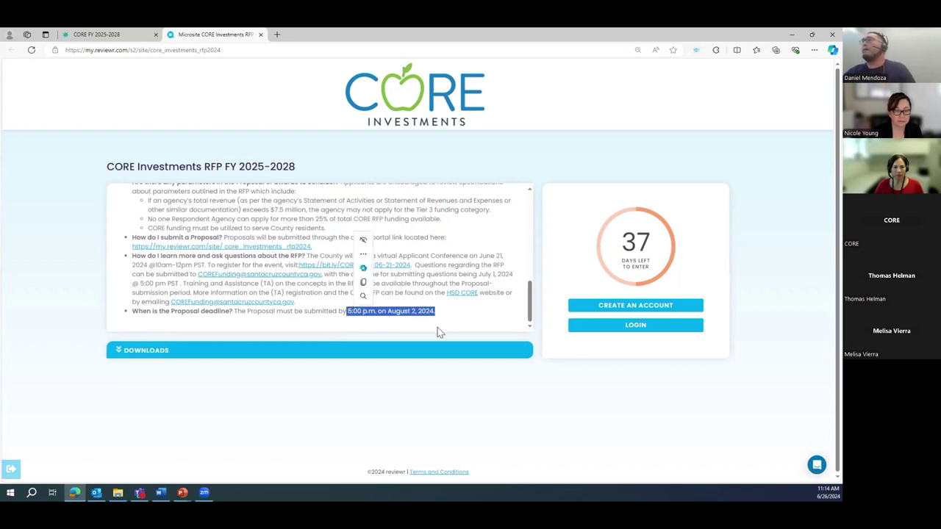
pyautogui.click(539, 247)
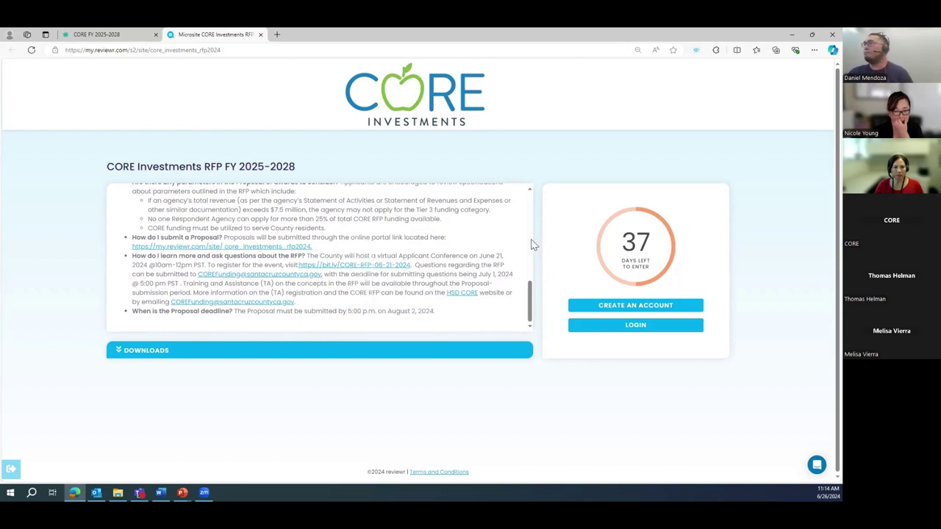
# Leave the Create an Account page for the CORE Investments RFP, then show the Walk-through slide.
pyautogui.click(633, 312)
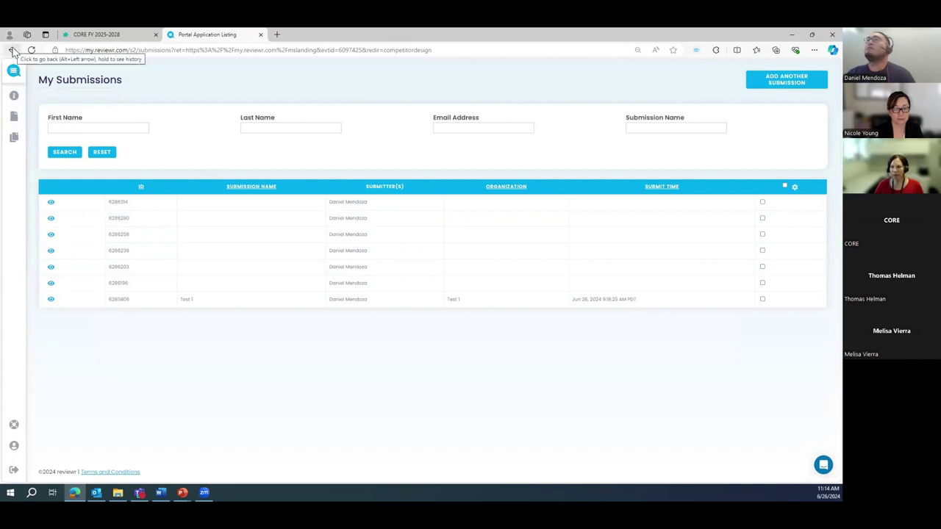
pyautogui.click(12, 51)
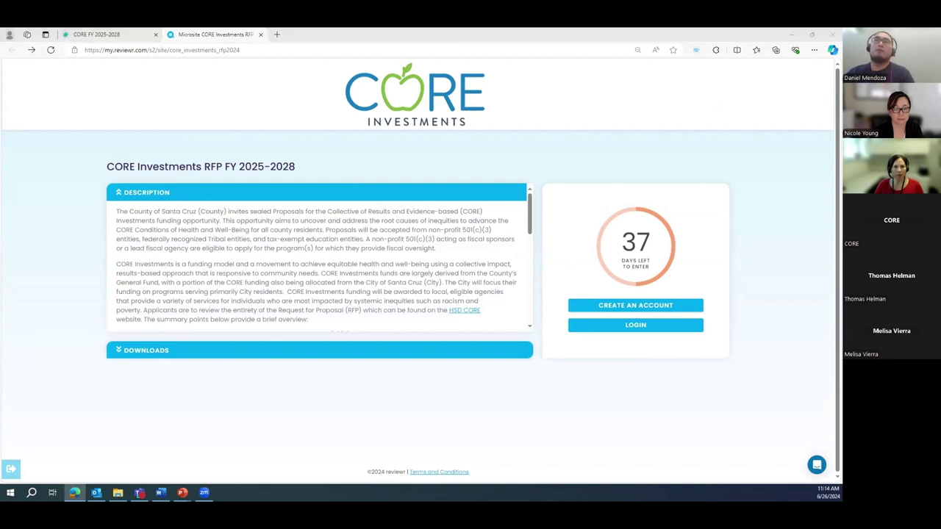
pyautogui.hotkey('alt', 'Tab')
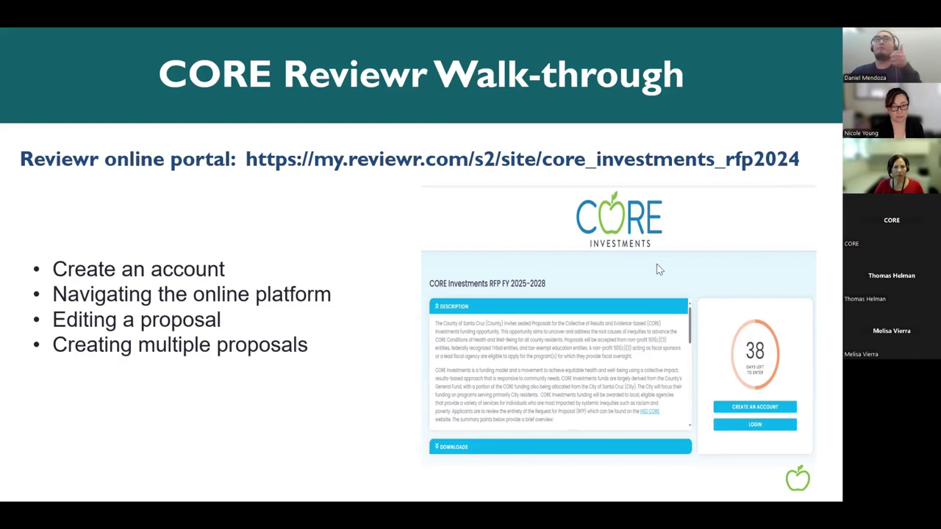
# Back on the signup page, enter the account e-mail address and password.
pyautogui.hotkey('alt', 'Tab')
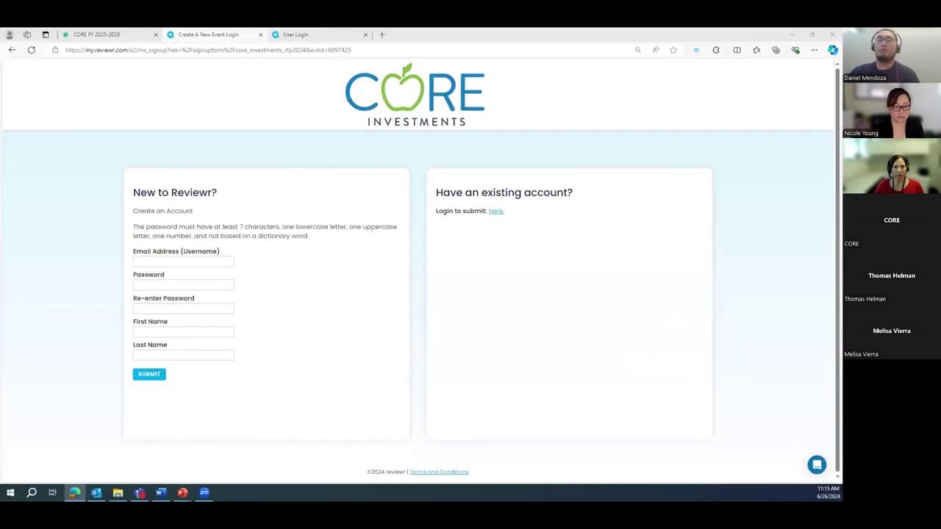
pyautogui.click(425, 155)
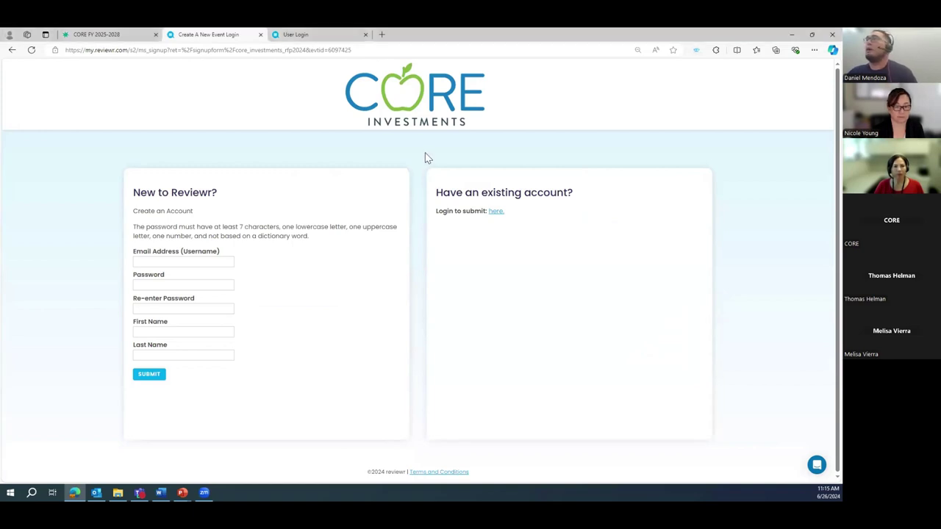
pyautogui.click(160, 262)
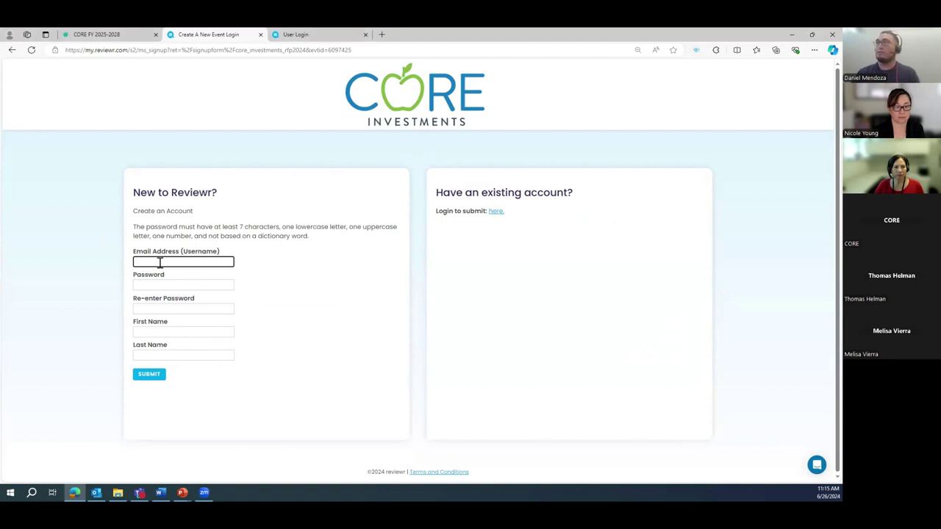
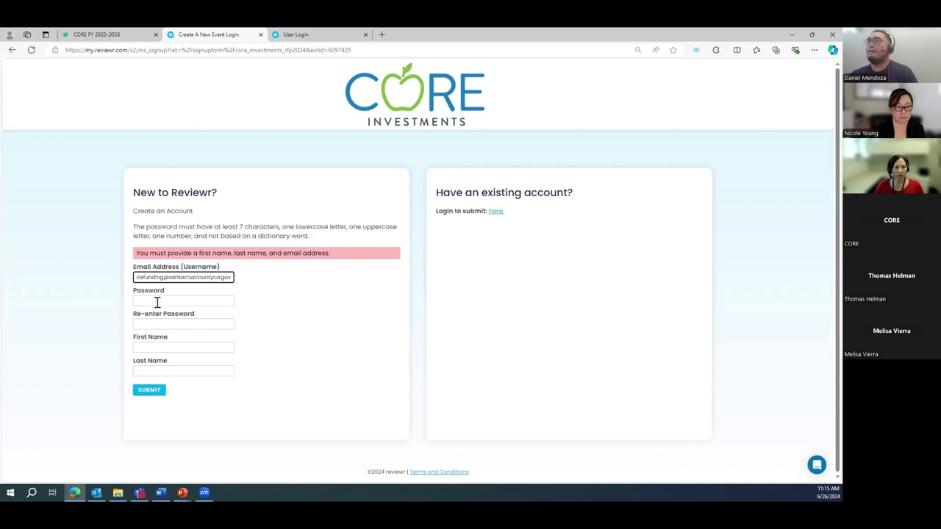
pyautogui.click(155, 301)
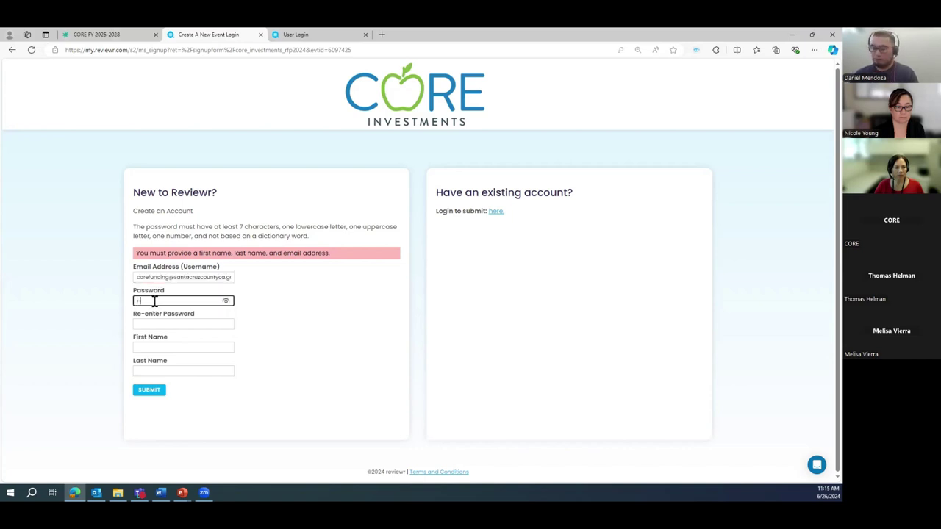
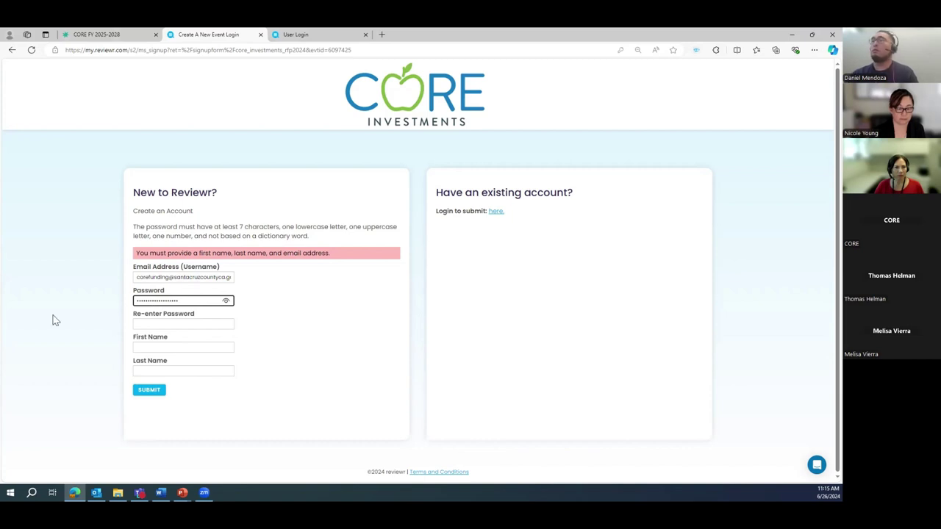
# Retype the password in both password fields so they match.
pyautogui.click(159, 323)
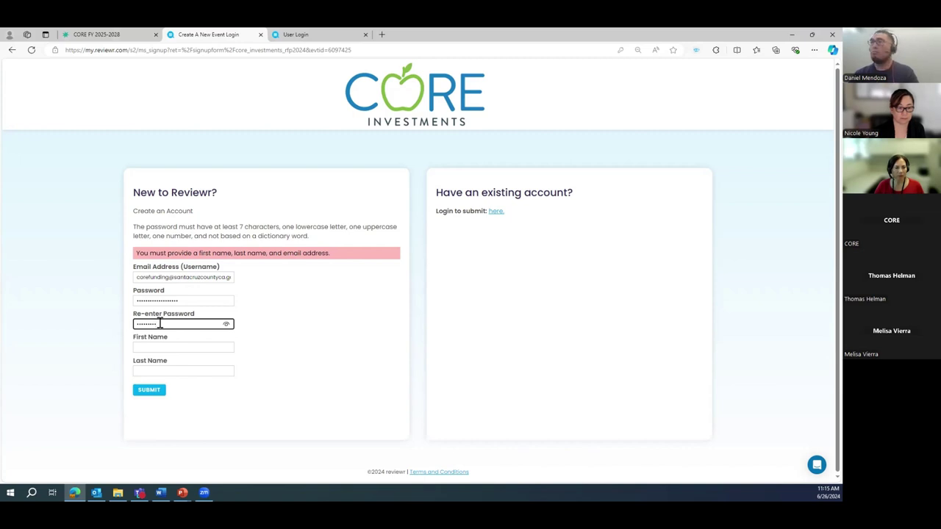
pyautogui.moveTo(192, 301); pyautogui.dragTo(126, 311)
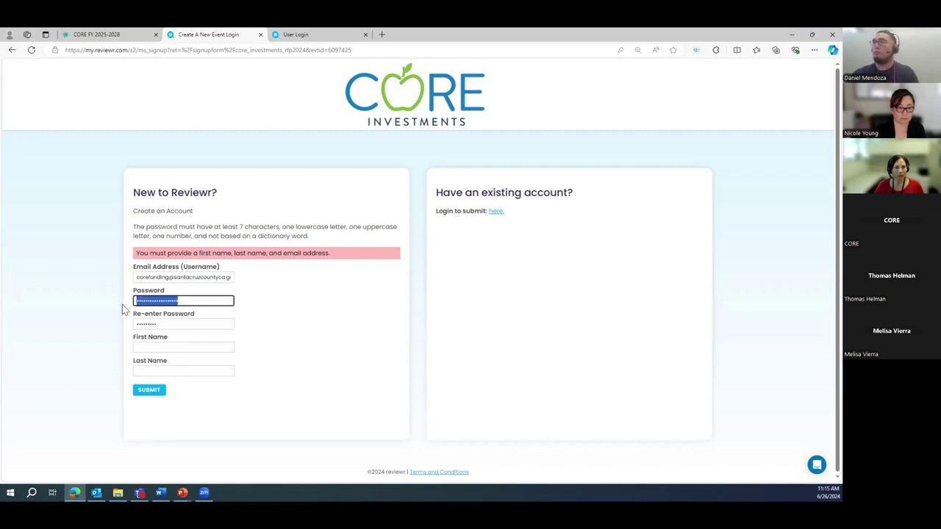
pyautogui.press('BackSpace')
pyautogui.write('•••••••••••')
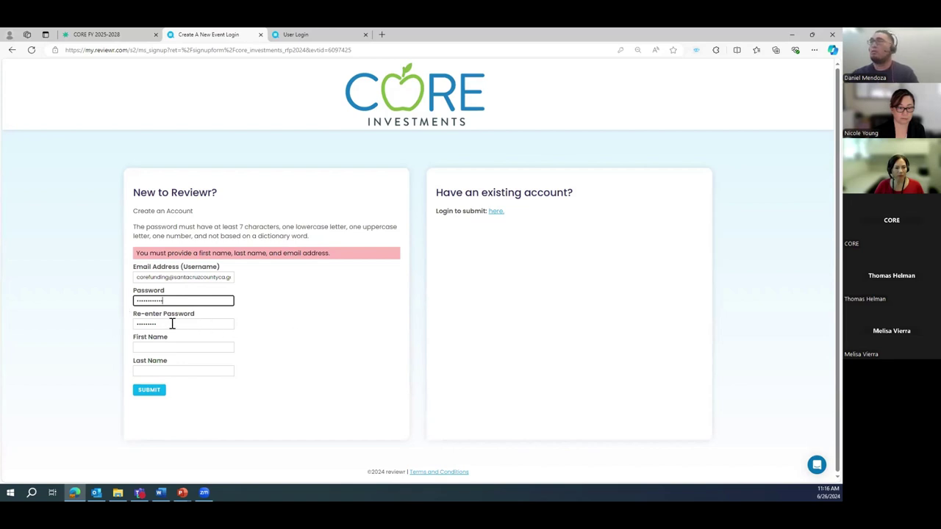
pyautogui.moveTo(173, 323); pyautogui.dragTo(105, 330)
pyautogui.press('BackSpace')
pyautogui.write('•••')
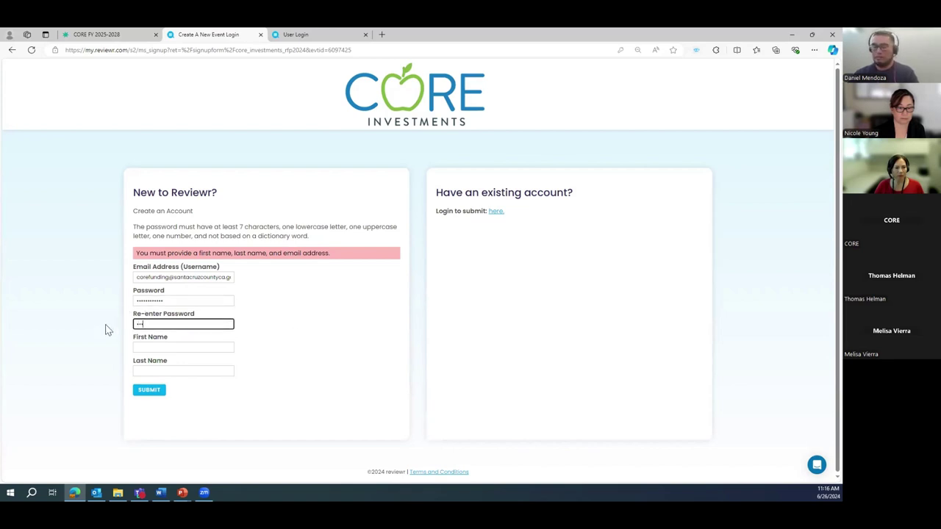
pyautogui.write('••••••••')
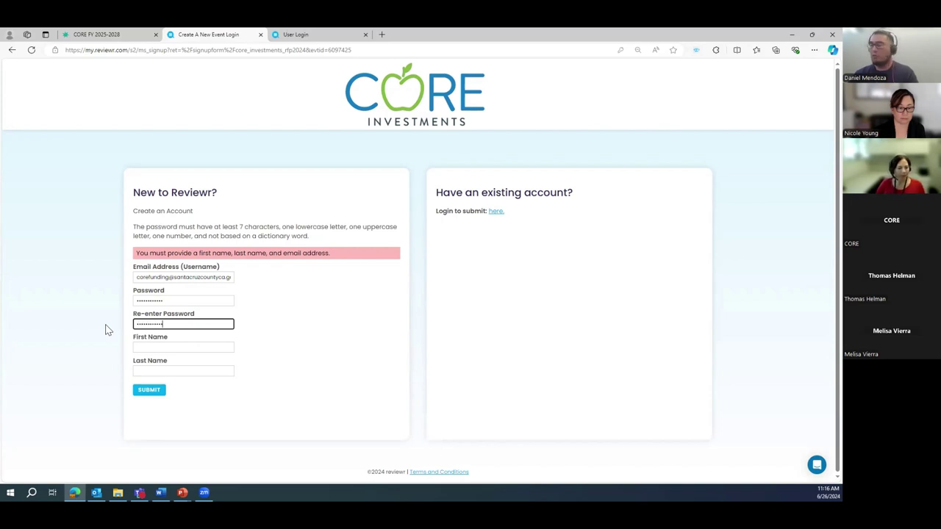
# Enter the applicant's first and last name and submit the signup form.
pyautogui.click(180, 345)
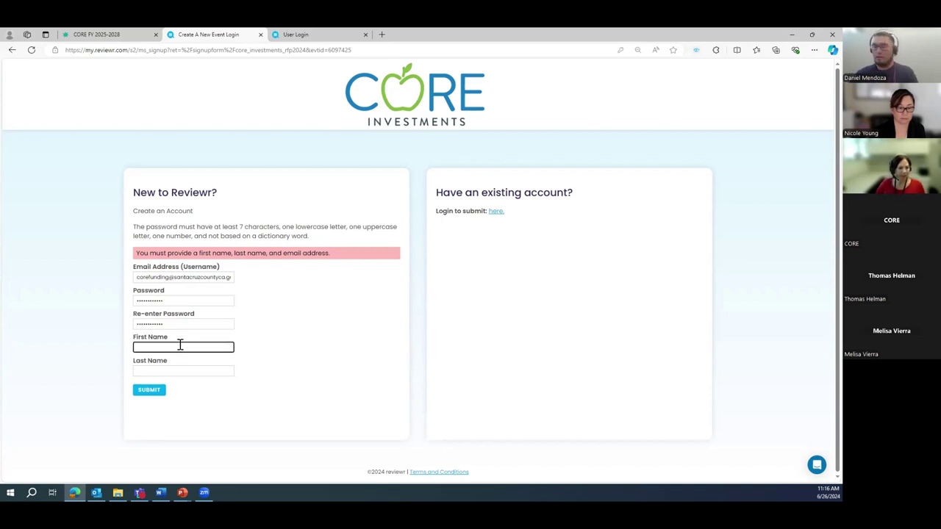
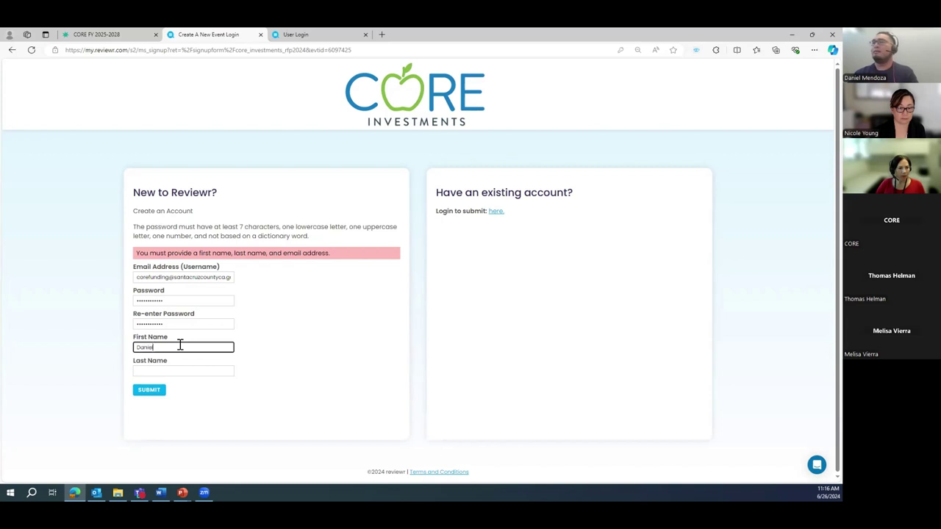
pyautogui.click(157, 374)
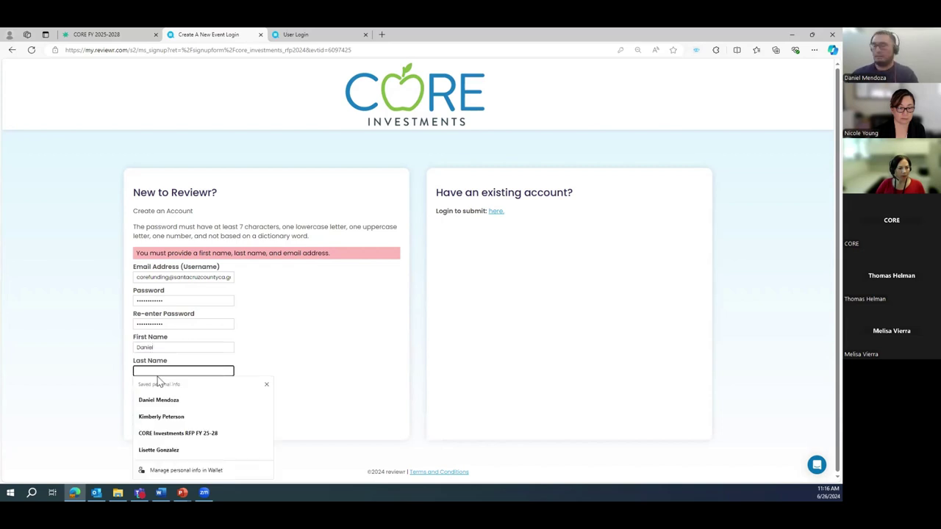
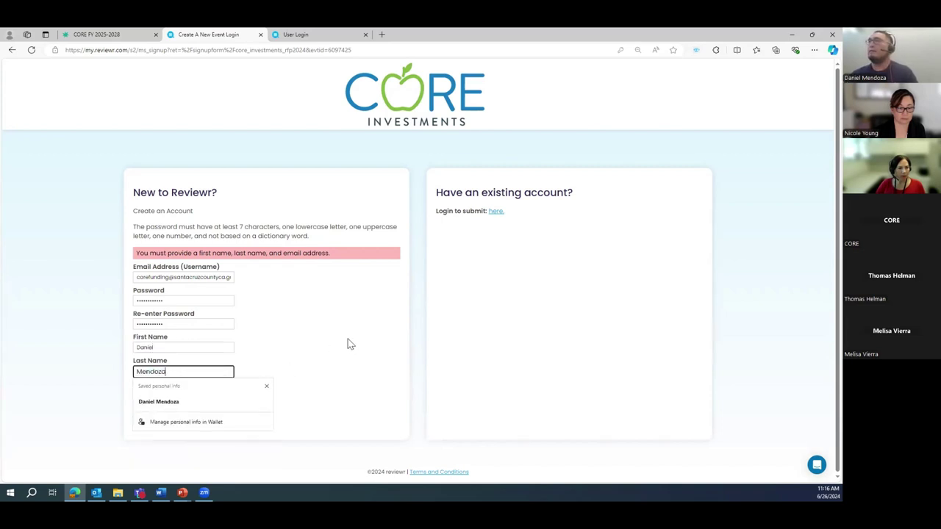
pyautogui.hotkey('shift', 'Tab')
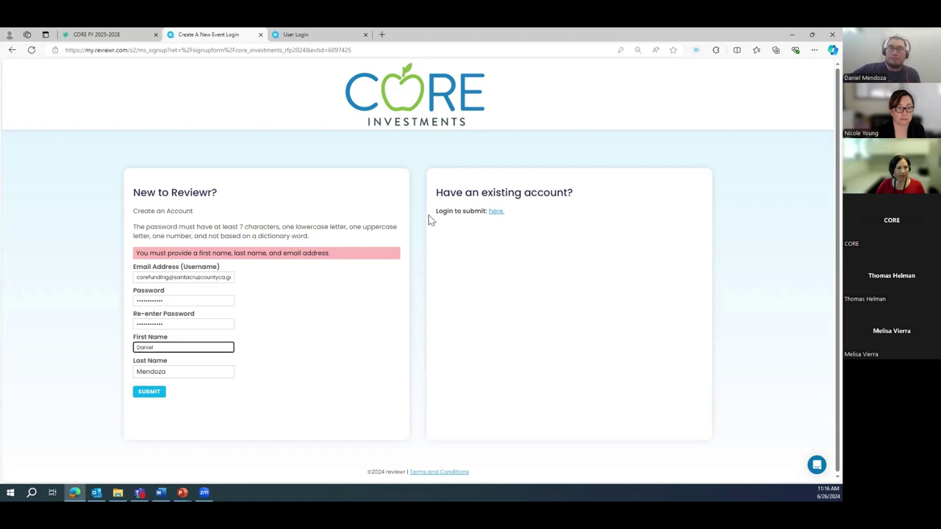
pyautogui.click(153, 396)
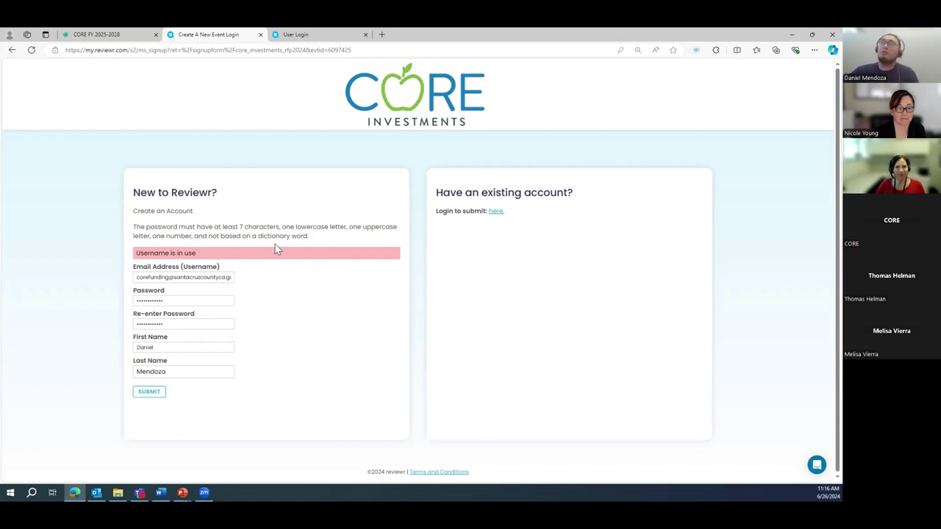
# Go to the existing-account login and fill in the saved login e-mail.
pyautogui.click(148, 395)
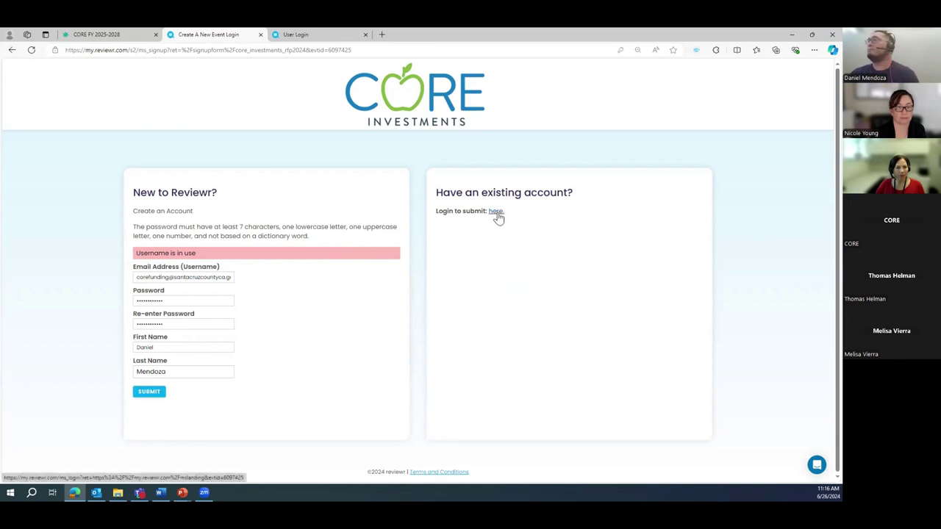
pyautogui.click(496, 212)
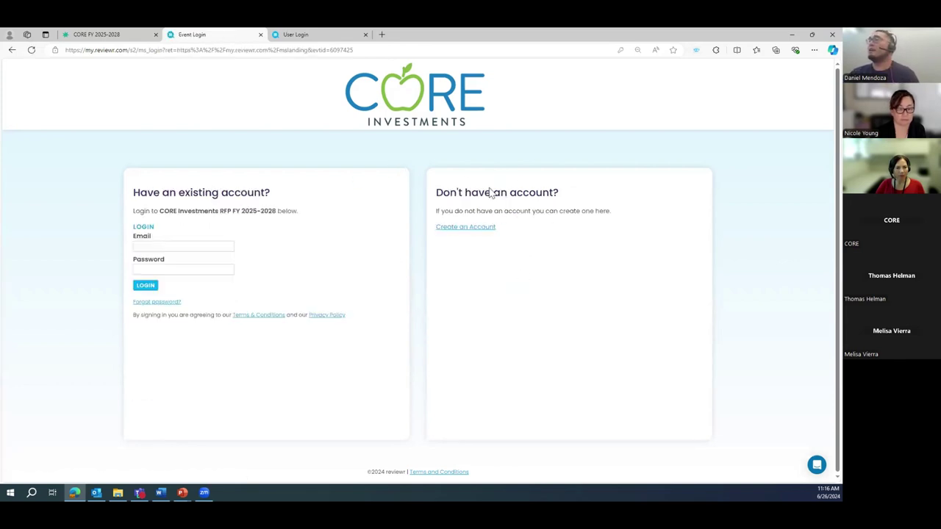
pyautogui.click(175, 246)
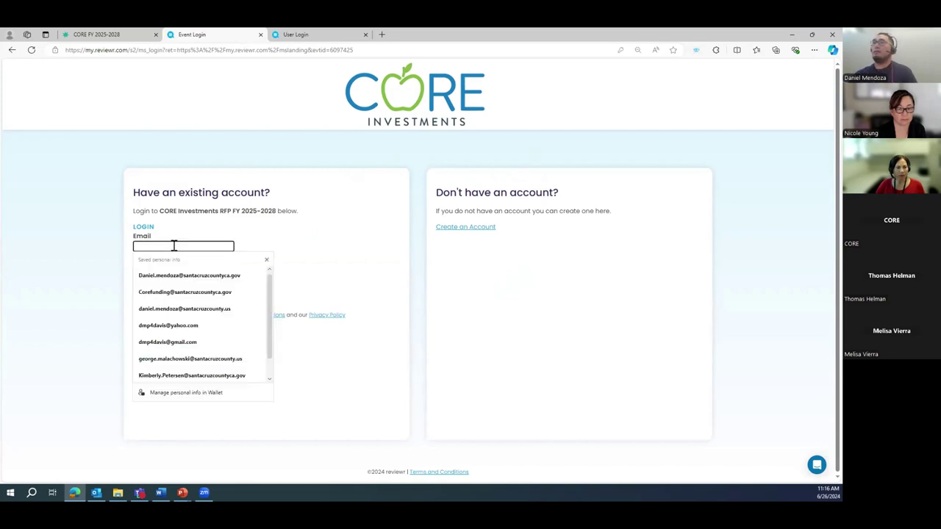
pyautogui.click(211, 213)
pyautogui.click(173, 245)
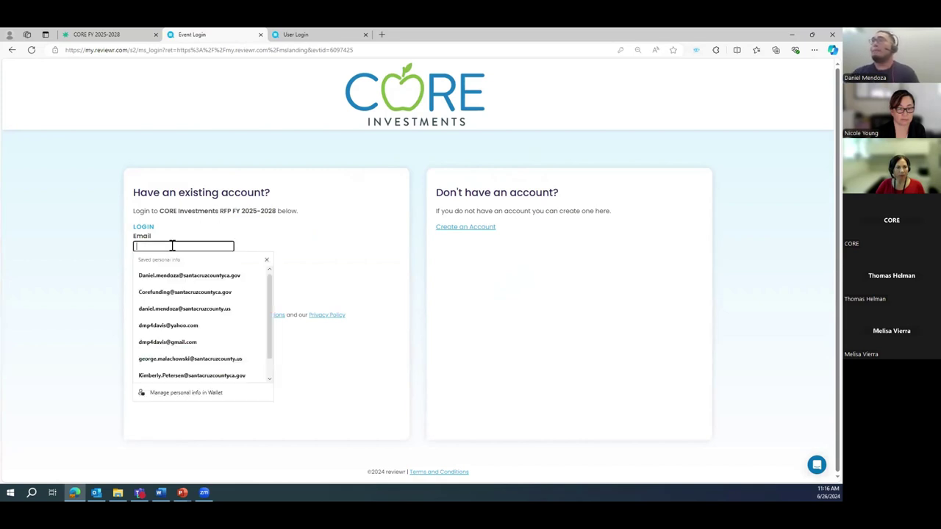
pyautogui.write('d')
pyautogui.press('BackSpace')
pyautogui.write('core')
pyautogui.press('Down')
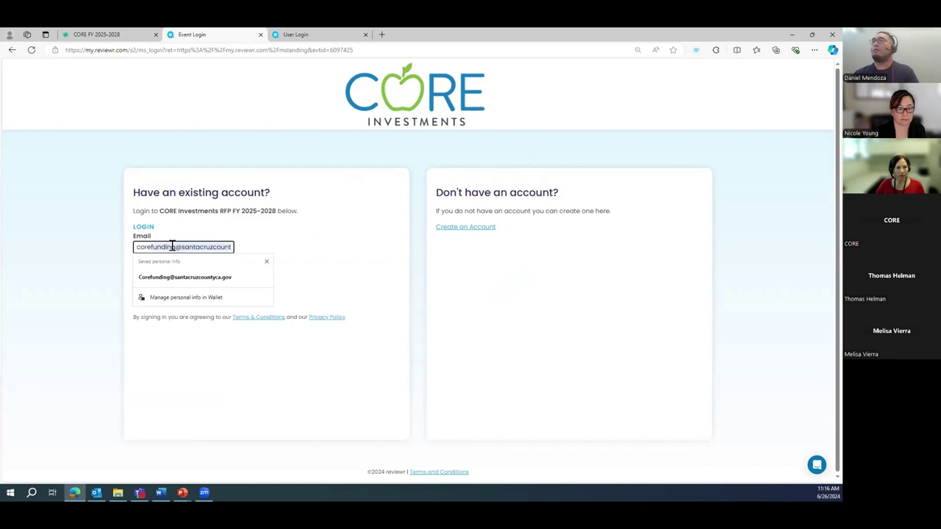
pyautogui.click(252, 278)
# Enter the password, then retype it after the invalid-login error and log in again.
pyautogui.click(167, 271)
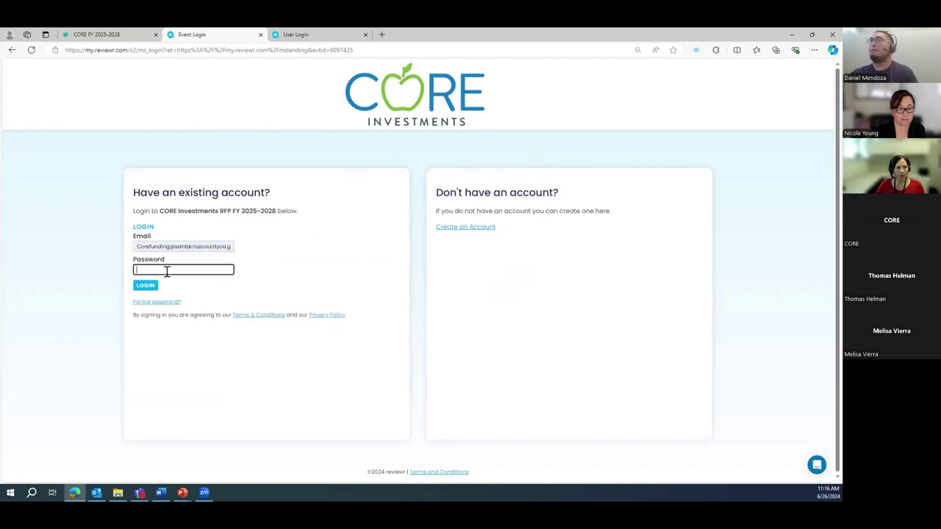
pyautogui.write('•••')
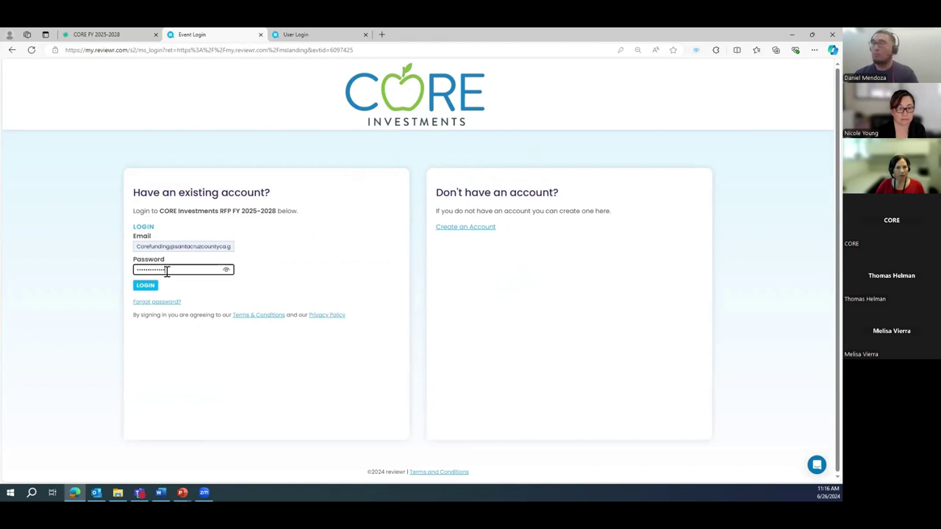
pyautogui.click(143, 295)
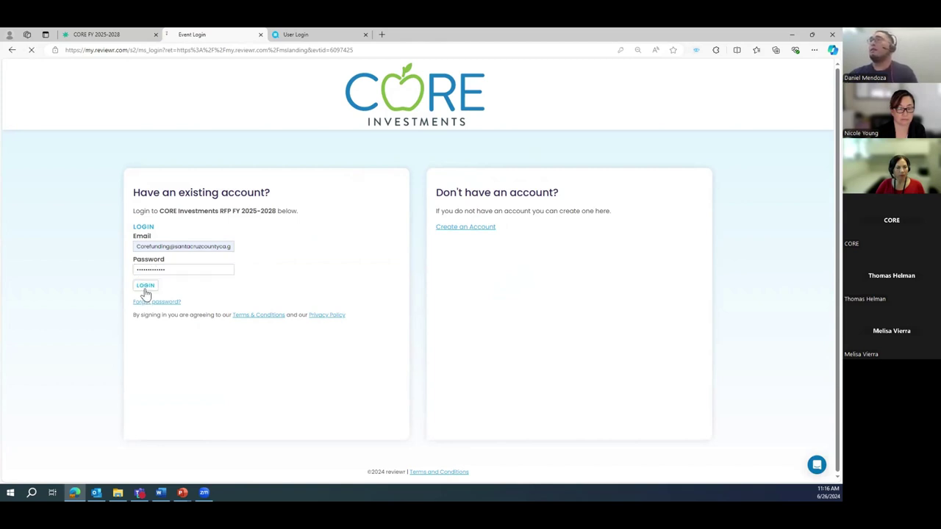
pyautogui.click(232, 259)
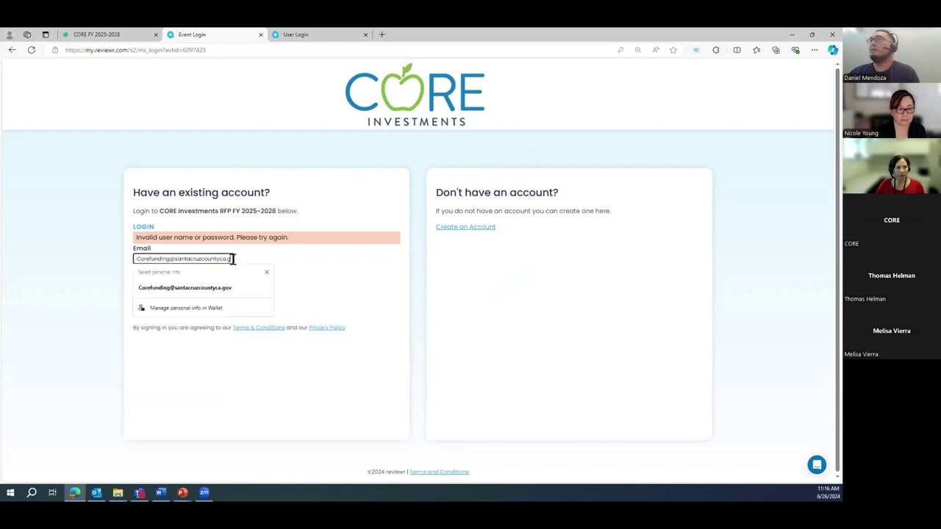
pyautogui.click(189, 288)
pyautogui.press('Tab')
pyautogui.press('BackSpace')
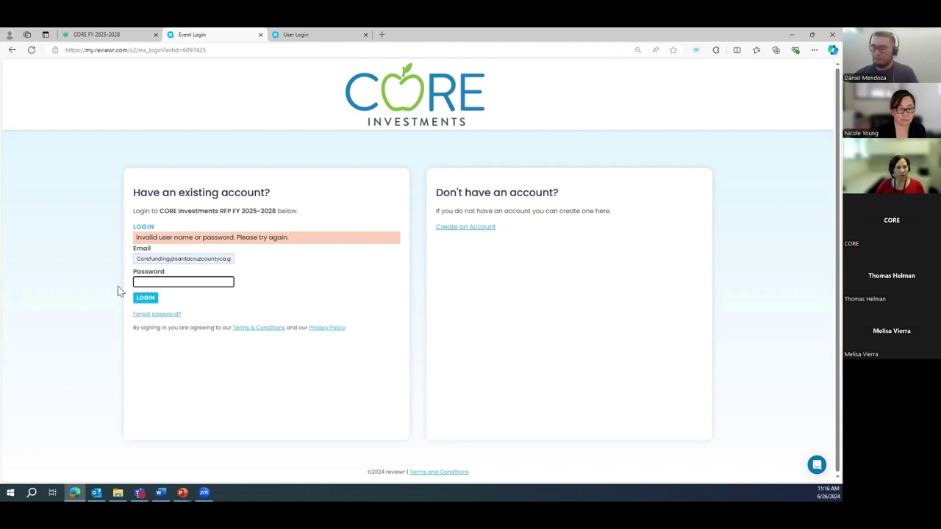
pyautogui.write('••••••••••••')
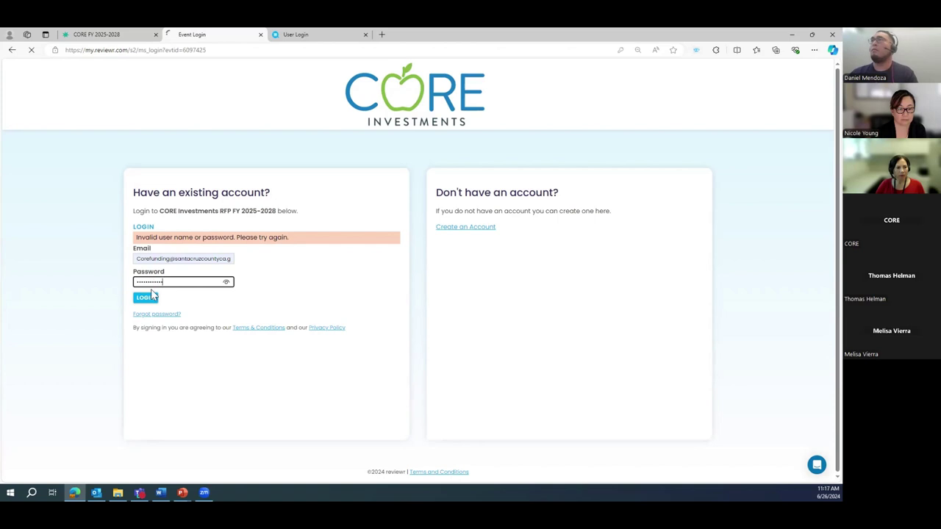
pyautogui.click(151, 295)
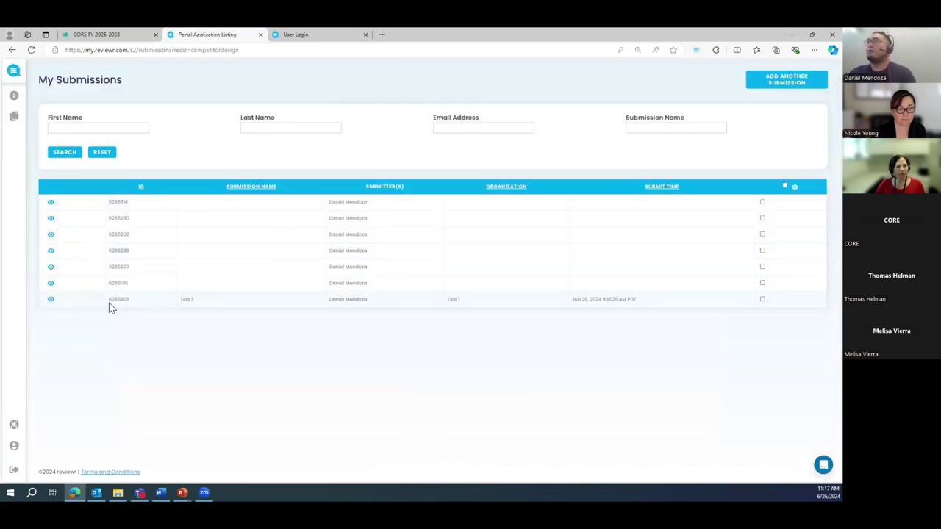
# Open the Test 1 submission from My Submissions and switch it into edit mode.
pyautogui.click(50, 302)
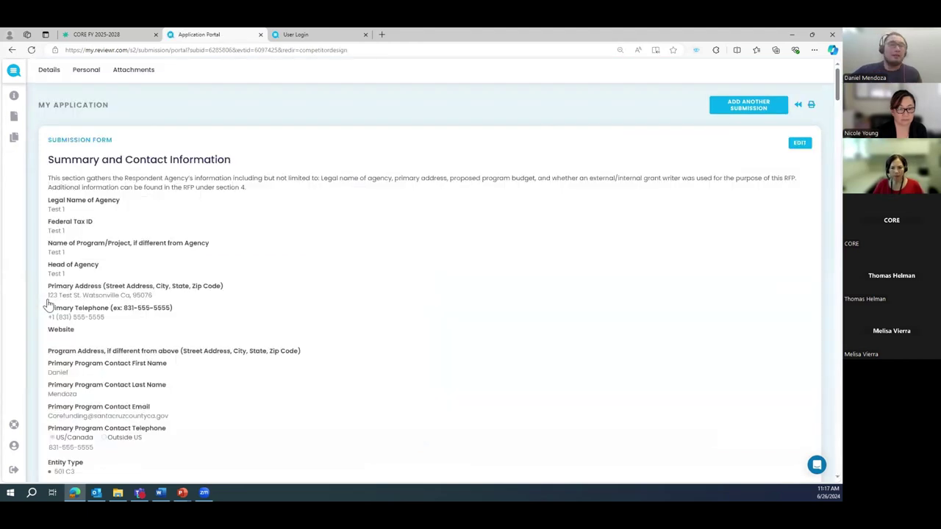
pyautogui.click(800, 144)
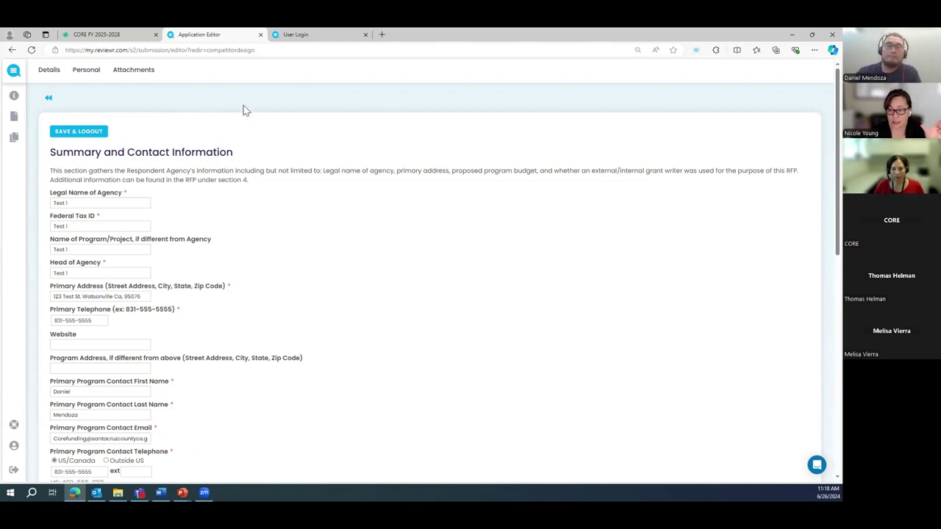
# Zoom the browser page in to 125%.
pyautogui.click(813, 50)
pyautogui.click(793, 111)
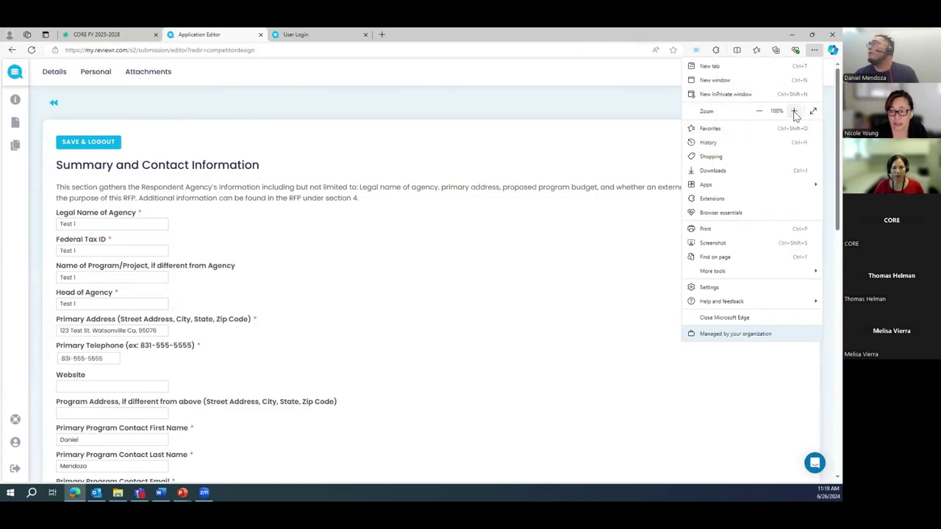
pyautogui.click(793, 111)
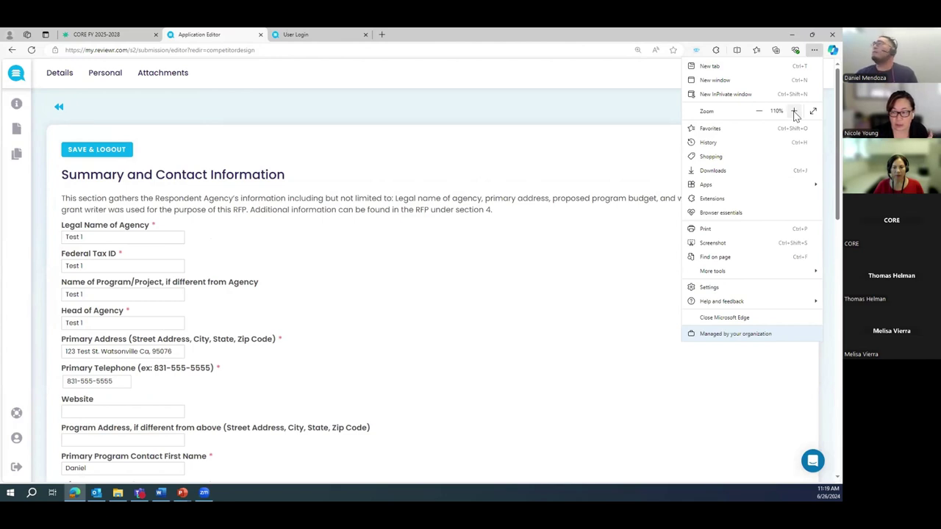
pyautogui.click(794, 111)
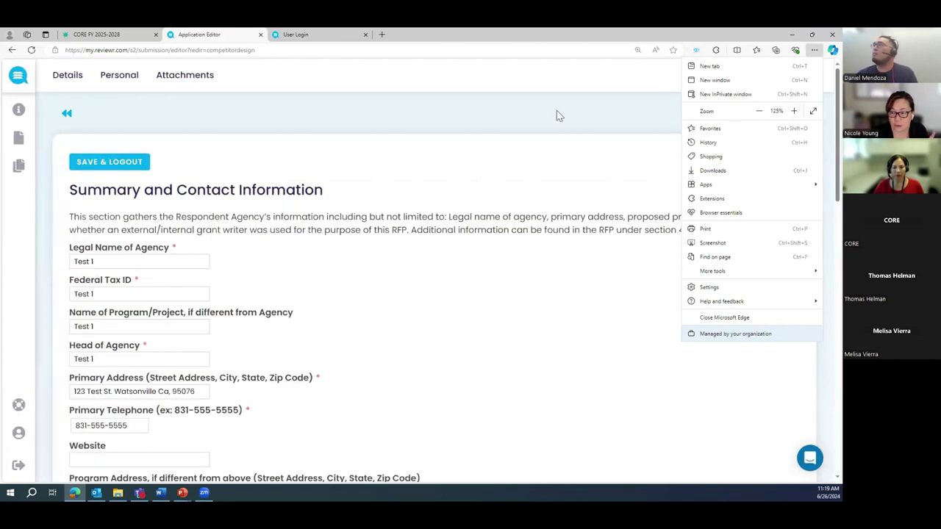
pyautogui.click(529, 125)
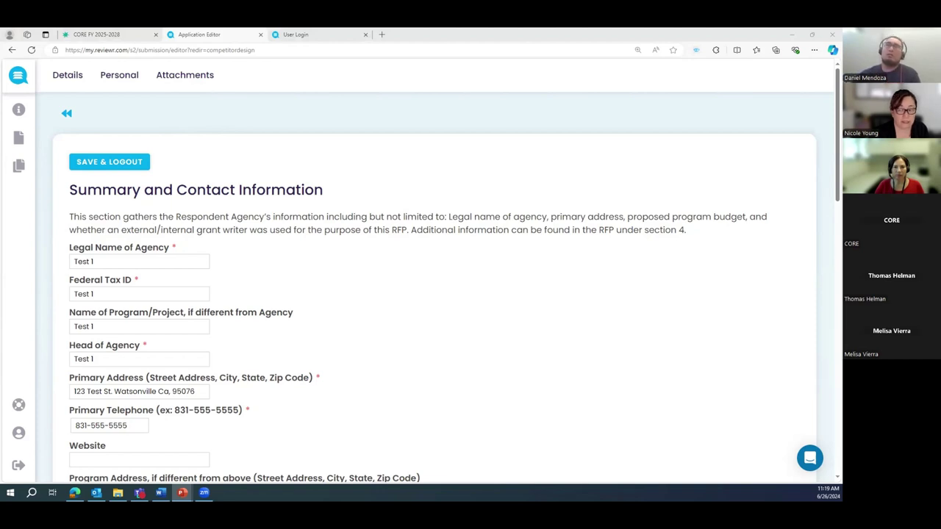
# Briefly show the slide, then highlight the Summary section description and scroll down the form.
pyautogui.click(145, 119)
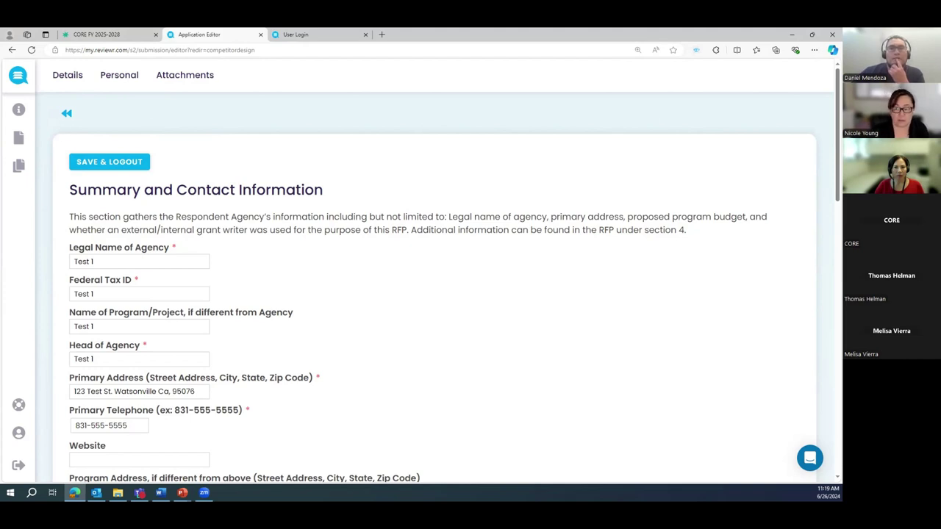
pyautogui.hotkey('alt', 'Tab')
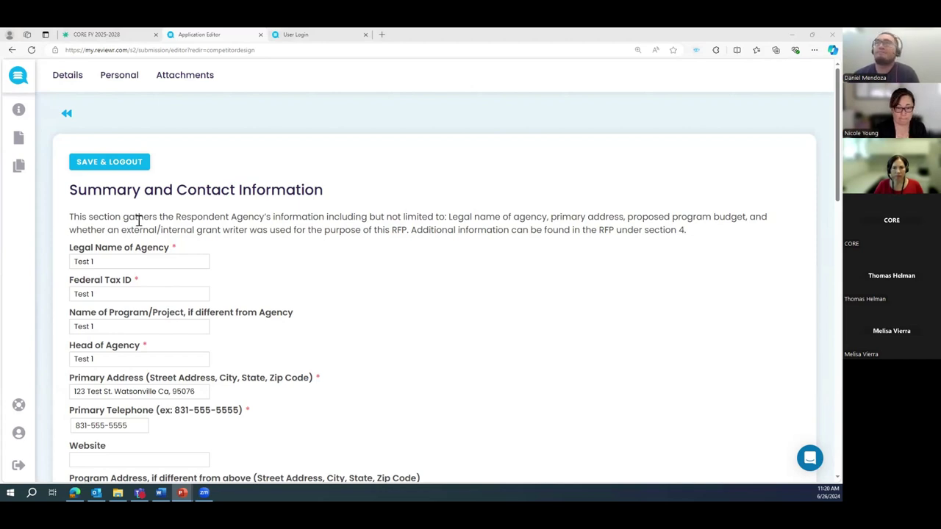
pyautogui.click(263, 212)
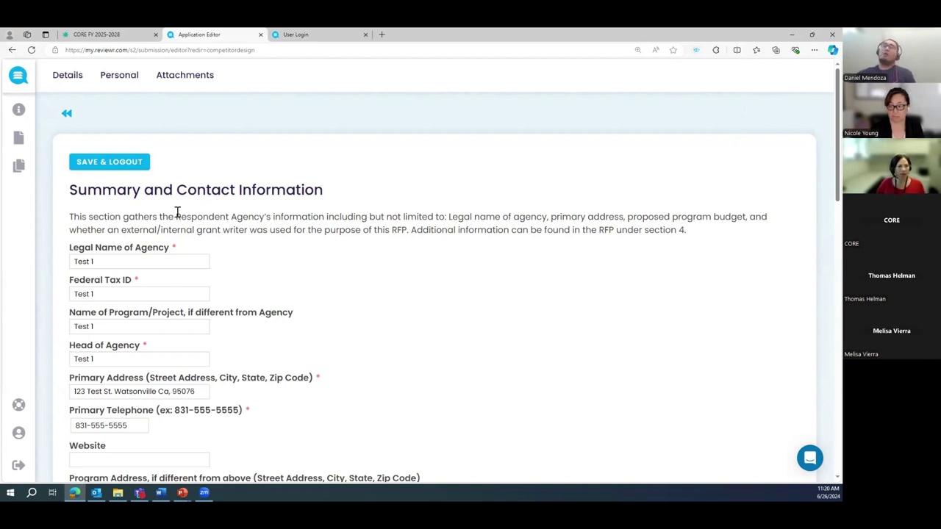
pyautogui.moveTo(69, 218); pyautogui.dragTo(411, 231)
pyautogui.click(694, 237)
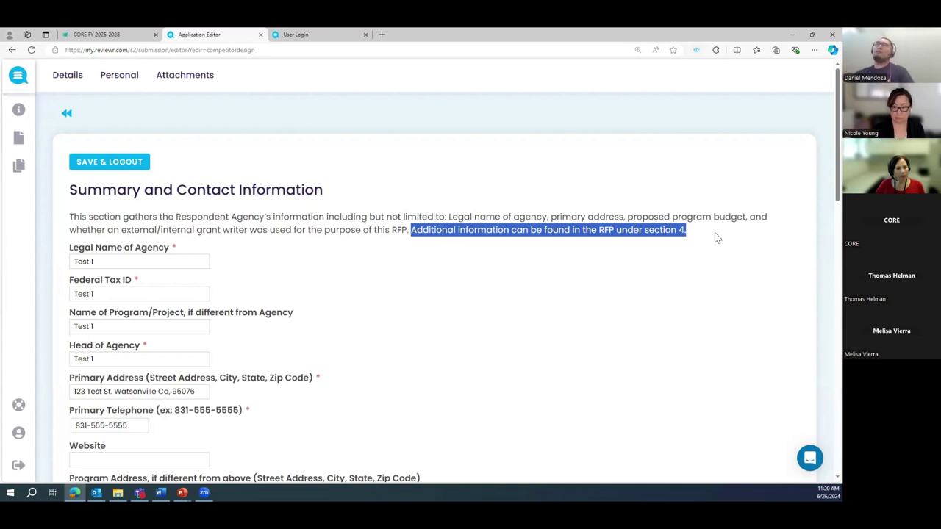
pyautogui.click(335, 229)
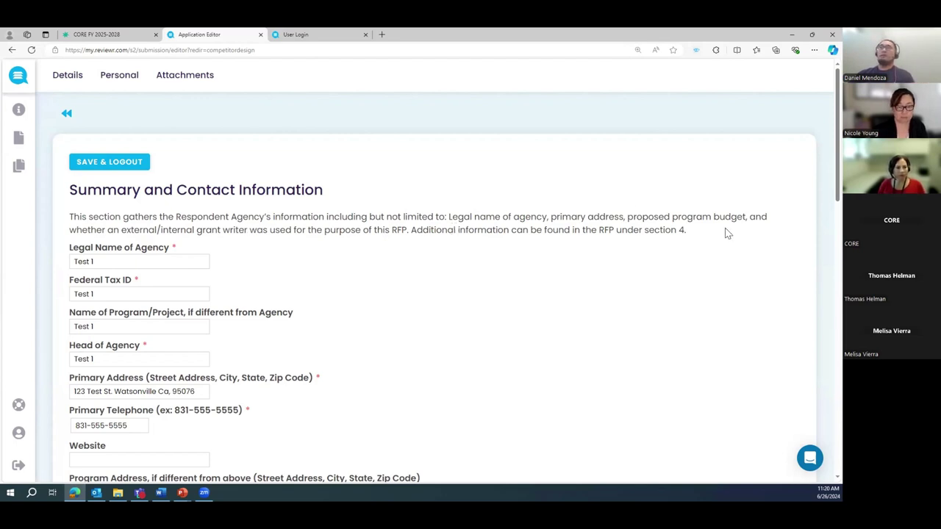
pyautogui.moveTo(690, 232); pyautogui.dragTo(102, 214)
pyautogui.click(332, 219)
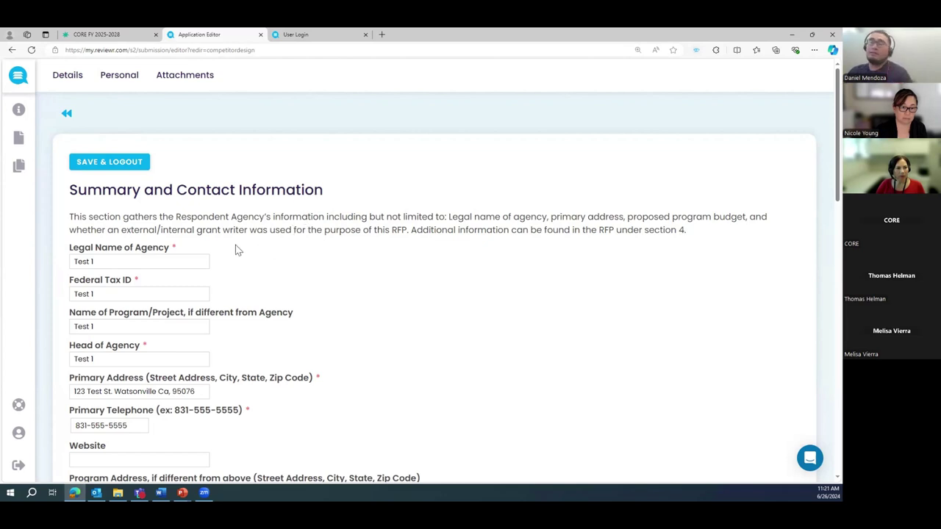
pyautogui.scroll(-1, 145, 237)
pyautogui.scroll(-1, 145, 237)
# Clear the Test 1 placeholder from the Federal Tax ID field.
pyautogui.click(106, 220)
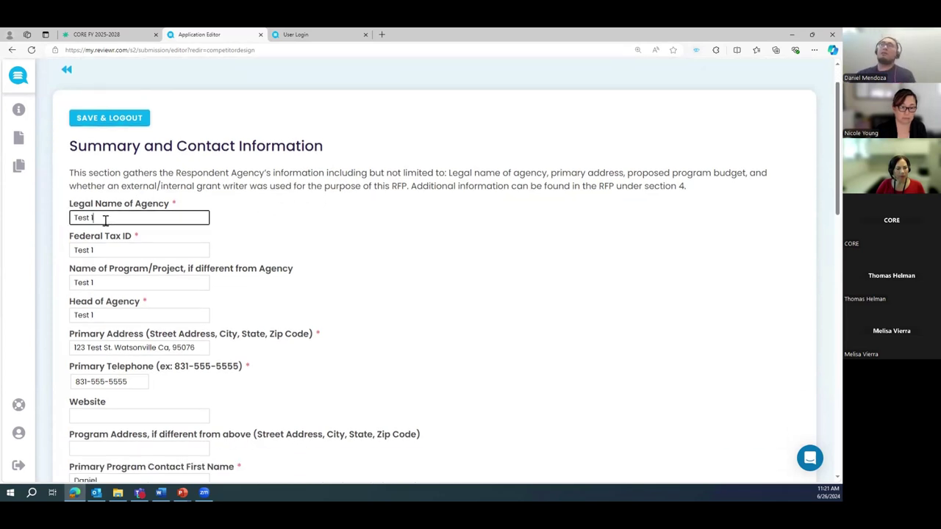
pyautogui.scroll(-1, 107, 216)
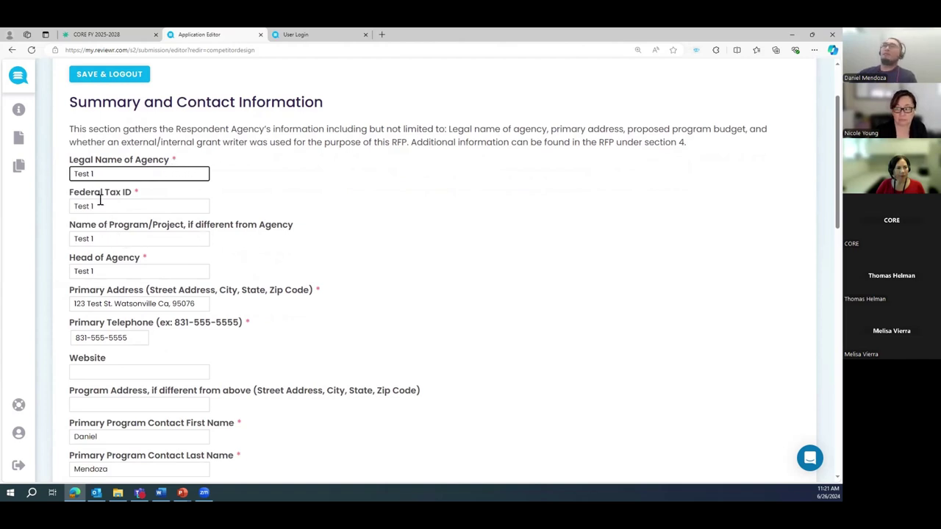
pyautogui.moveTo(97, 205); pyautogui.dragTo(59, 212)
pyautogui.press('BackSpace')
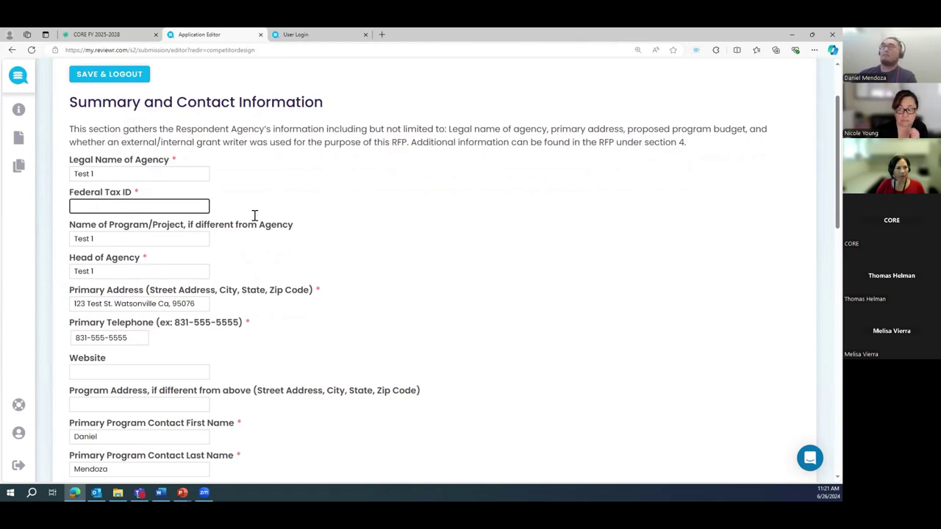
pyautogui.click(322, 206)
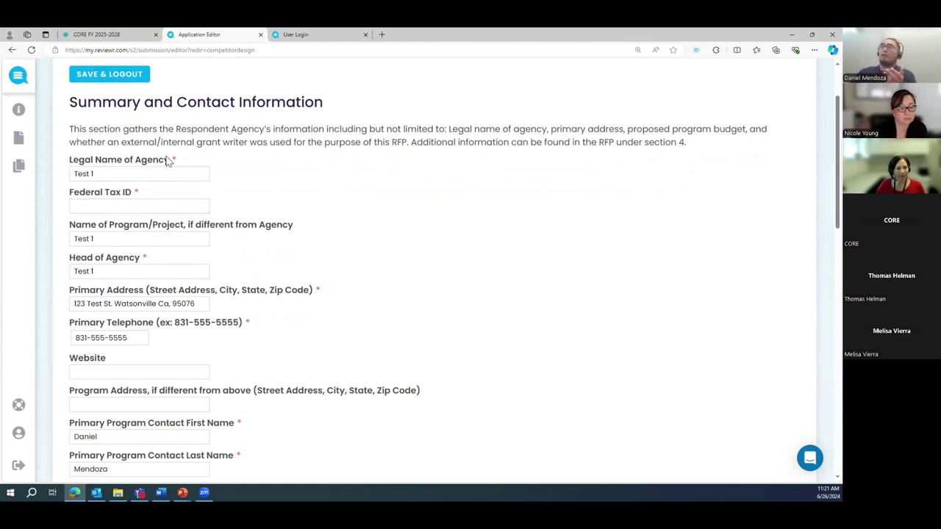
pyautogui.scroll(-2, 251, 202)
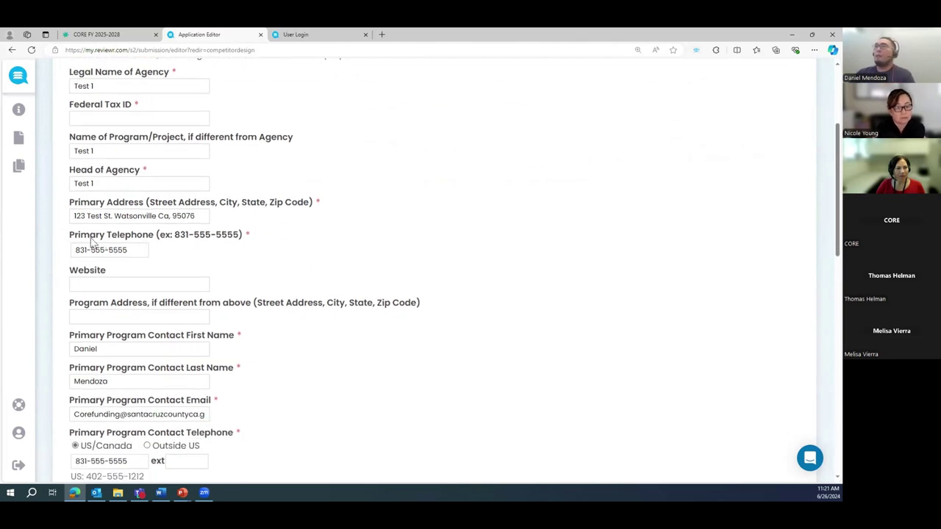
# Correct the Primary Telephone number and enter 'hsd' in the Website field.
pyautogui.moveTo(137, 251); pyautogui.dragTo(96, 251)
pyautogui.press('BackSpace')
pyautogui.press('BackSpace')
pyautogui.press('BackSpace')
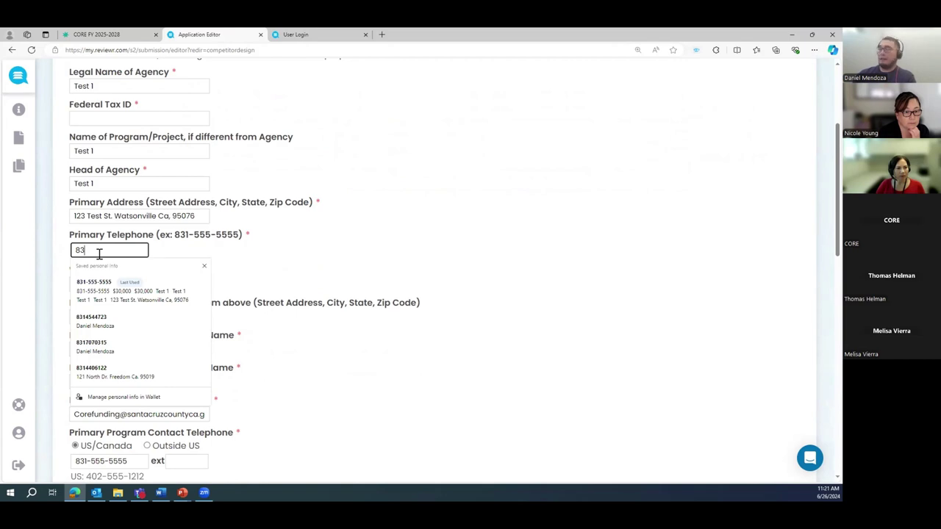
pyautogui.write('15555')
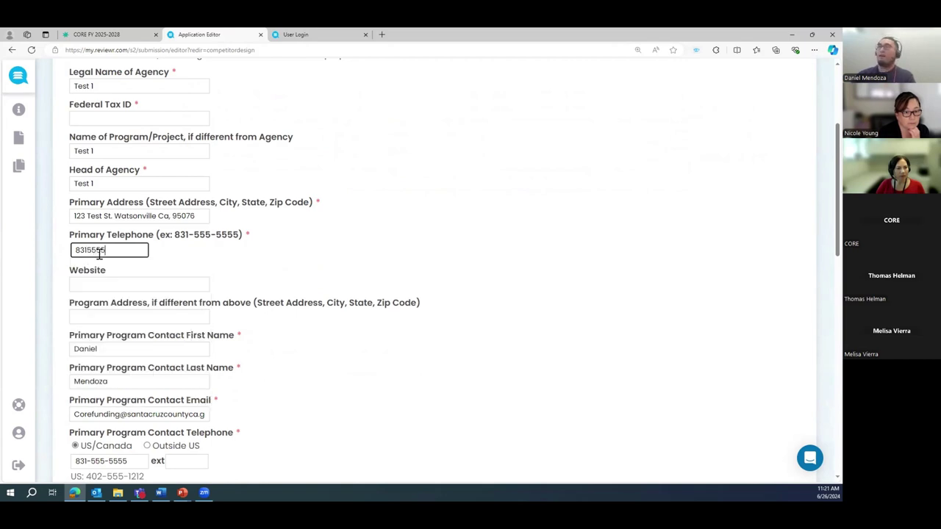
pyautogui.write('55')
pyautogui.write('5')
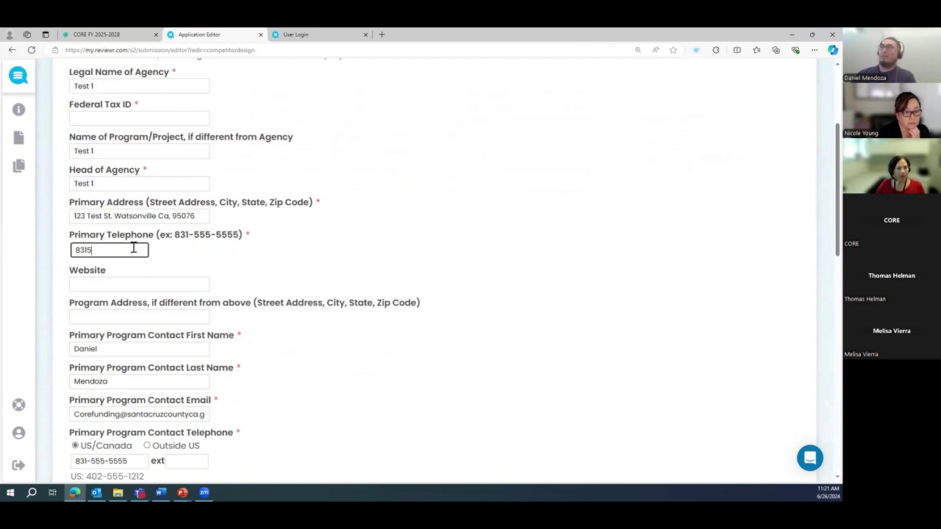
pyautogui.press('BackSpace')
pyautogui.write('-5555')
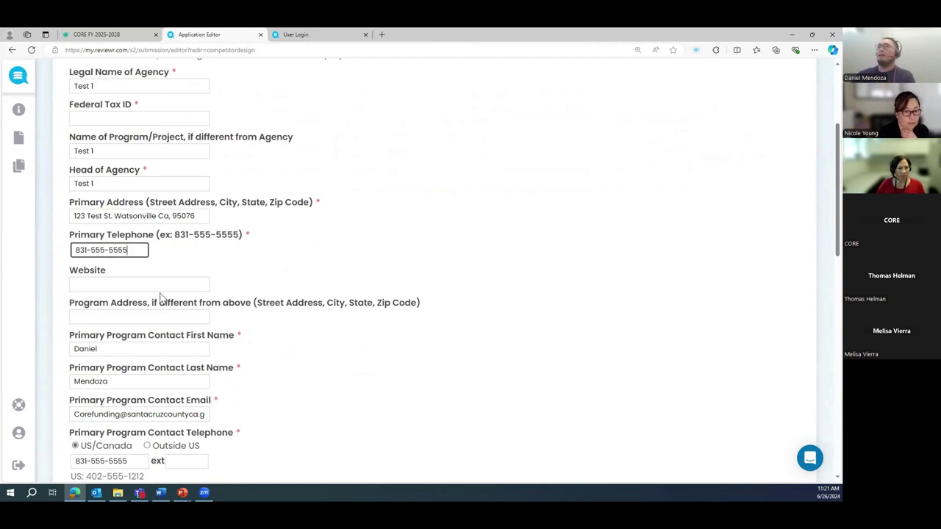
pyautogui.click(142, 284)
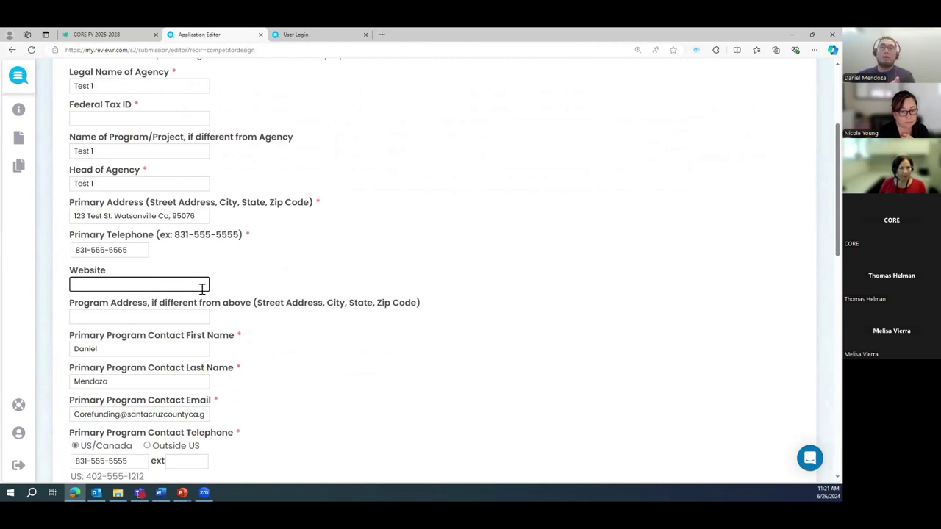
pyautogui.write('hd')
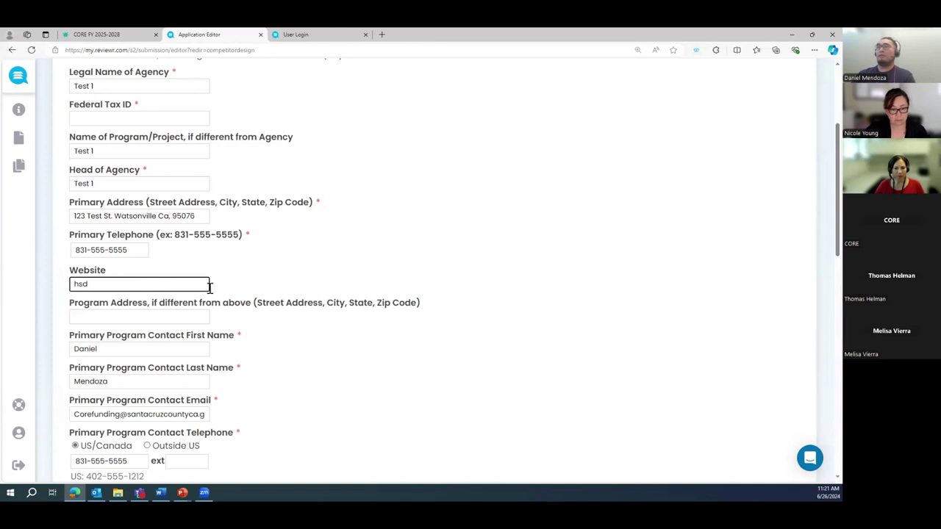
pyautogui.scroll(-2, 272, 296)
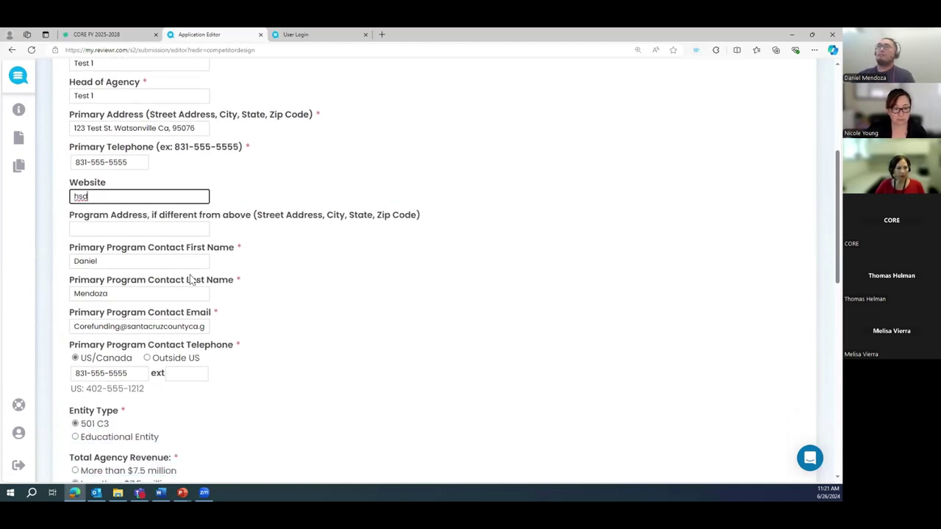
pyautogui.click(69, 248)
pyautogui.moveTo(69, 249); pyautogui.dragTo(258, 260)
pyautogui.click(289, 267)
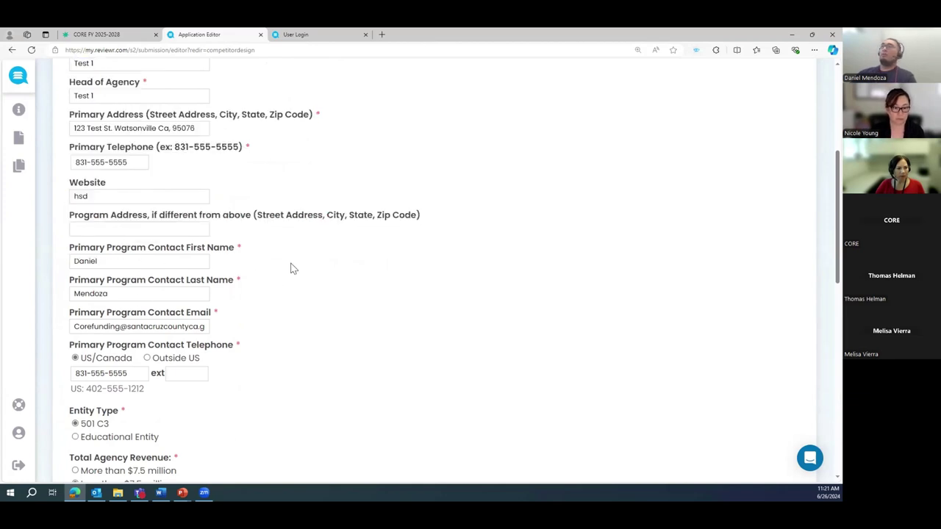
pyautogui.scroll(-1, 279, 270)
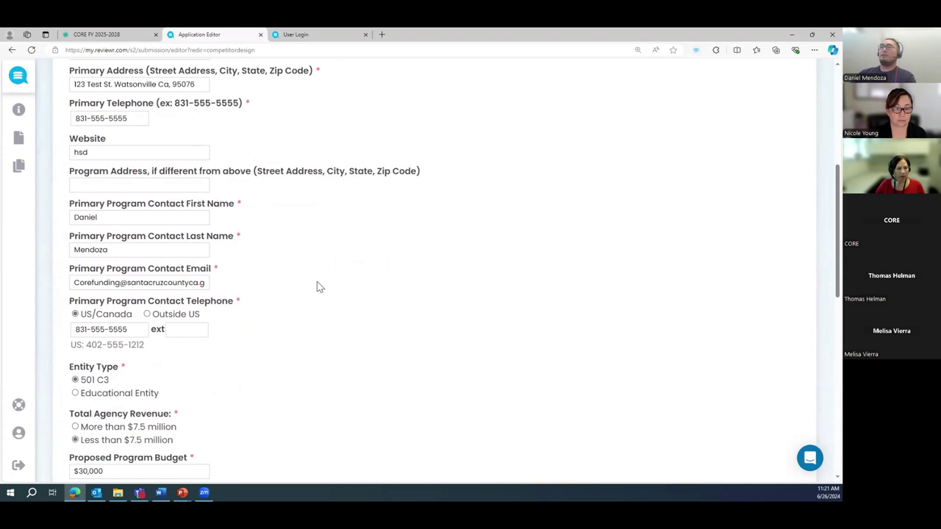
pyautogui.scroll(-2, 74, 257)
pyautogui.scroll(-1, 110, 259)
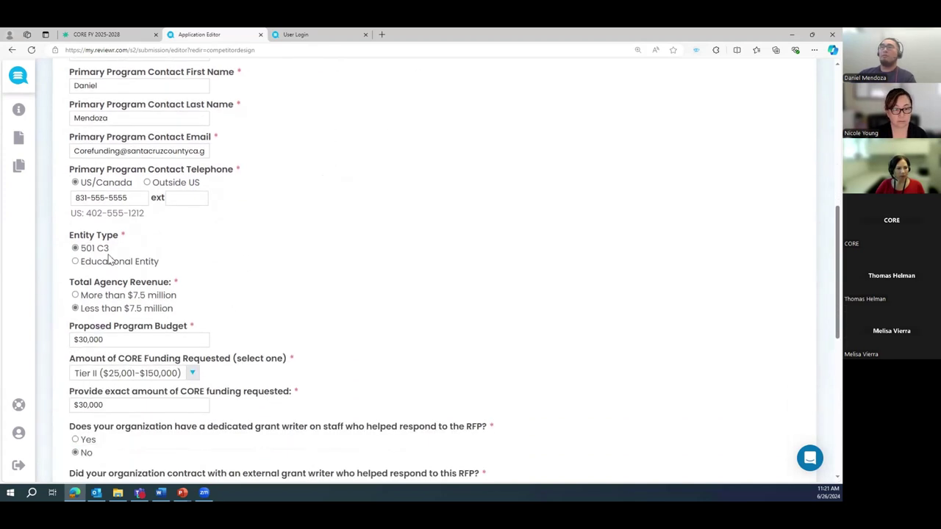
pyautogui.scroll(-1, 269, 254)
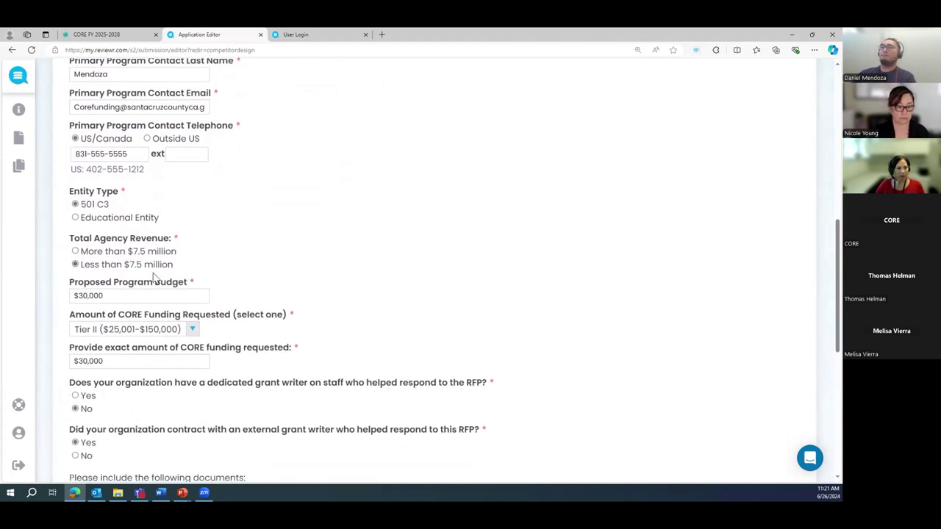
pyautogui.scroll(-1, 156, 278)
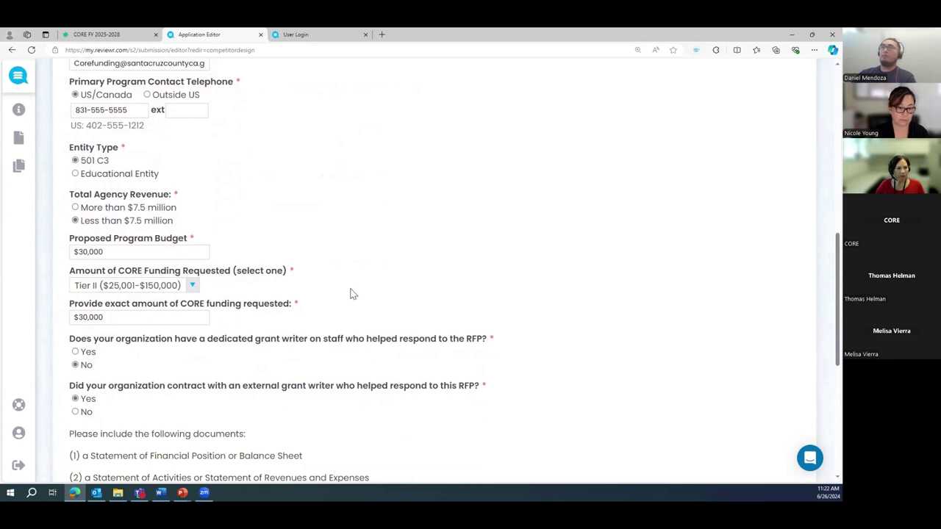
pyautogui.scroll(-2, 351, 292)
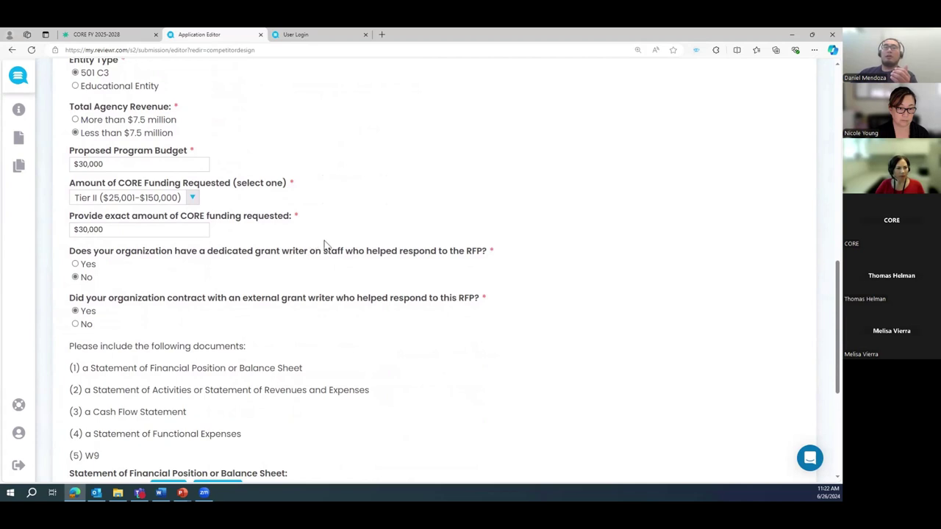
pyautogui.scroll(-1, 334, 213)
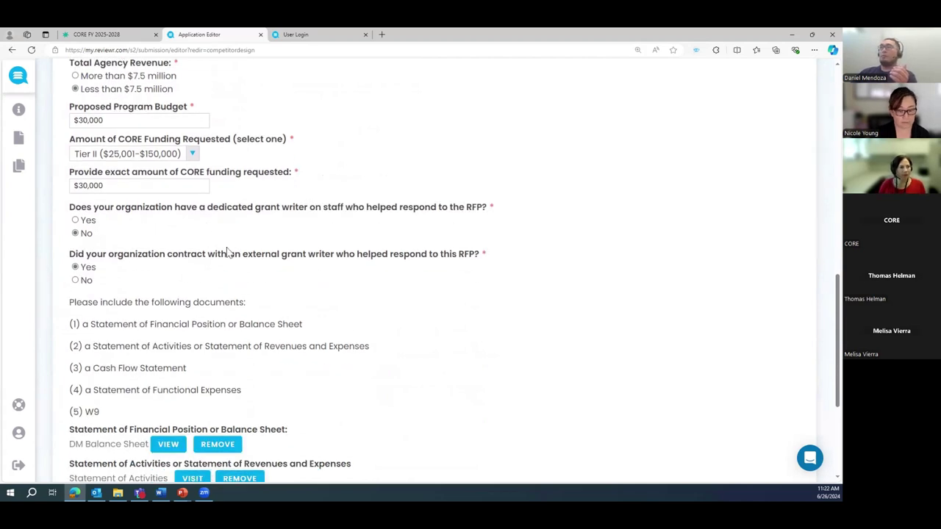
pyautogui.scroll(-2, 227, 248)
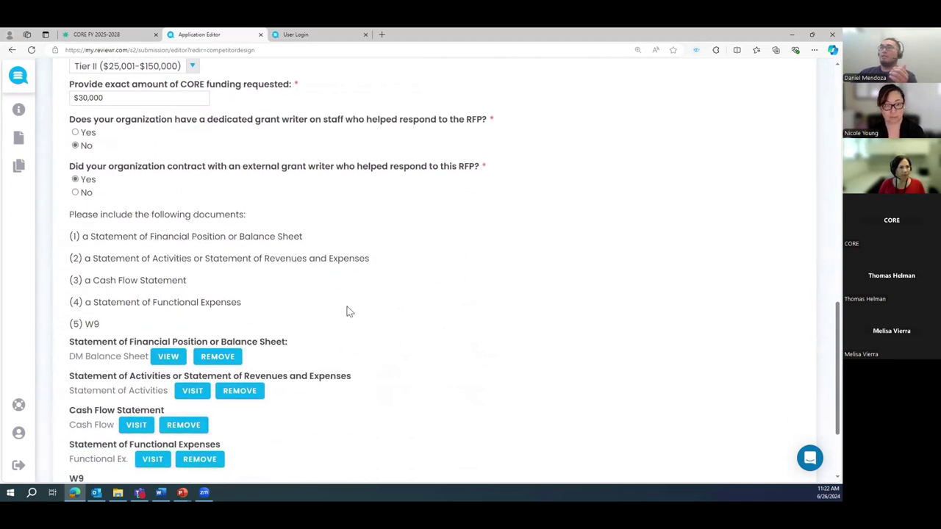
pyautogui.scroll(-2, 225, 282)
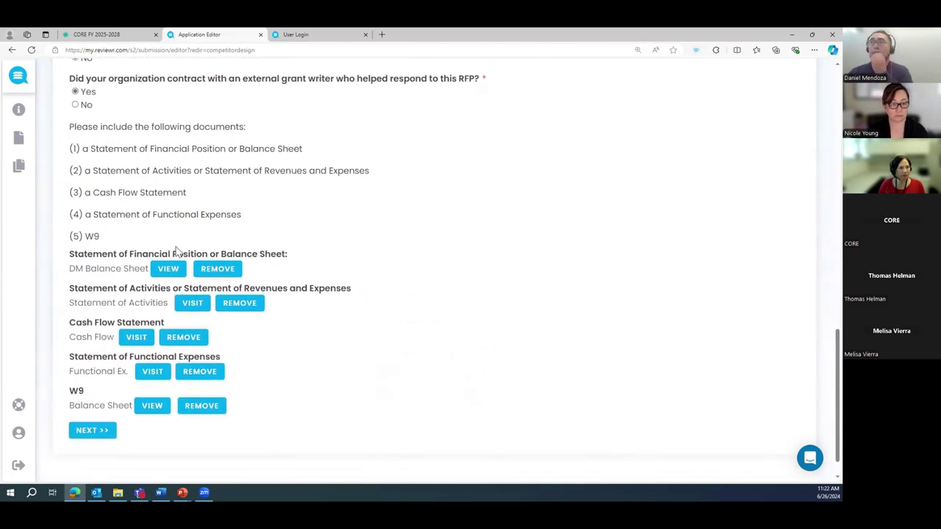
# Remove the existing Balance Sheet and Statement of Activities attachments.
pyautogui.click(217, 269)
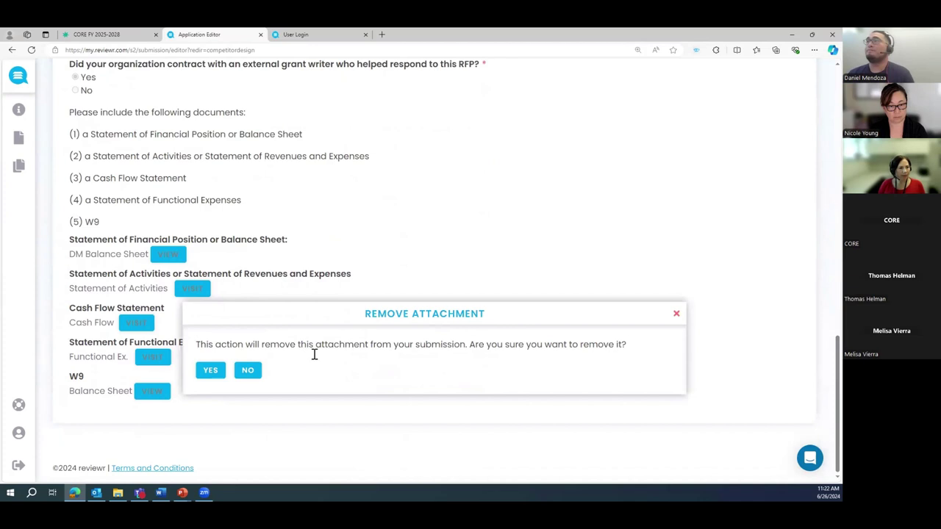
pyautogui.click(211, 372)
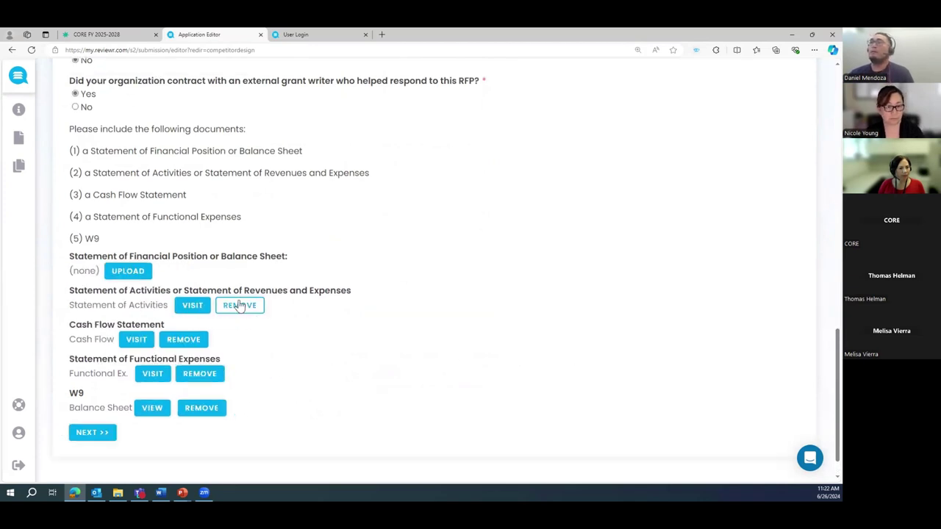
pyautogui.click(247, 310)
pyautogui.click(211, 372)
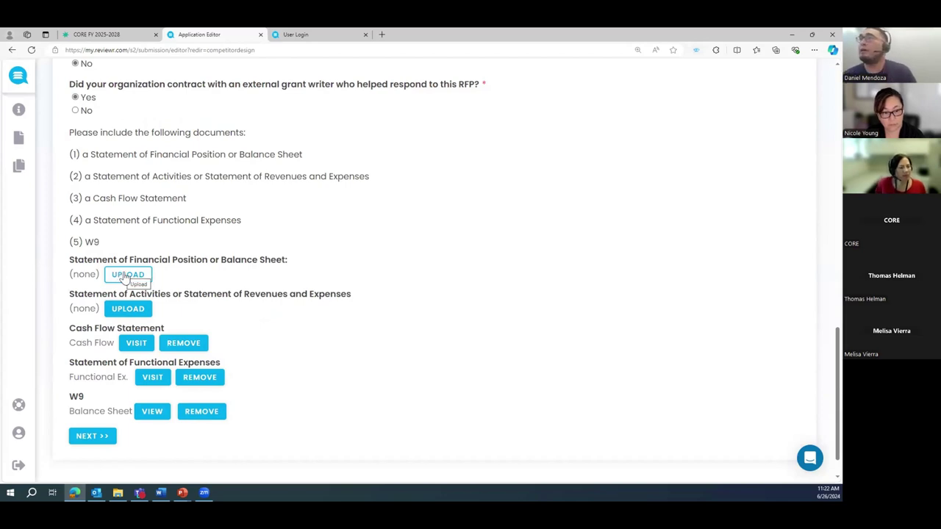
# Upload Balance Sheet.docx as 'Balance Sheet' in the Statement of Financial Position slot.
pyautogui.click(126, 275)
pyautogui.click(226, 331)
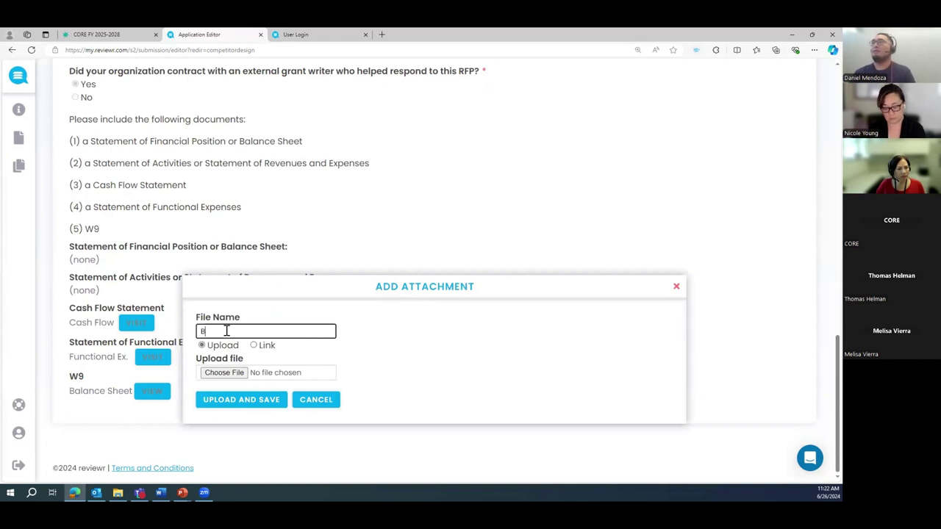
pyautogui.write('Balance Sheet')
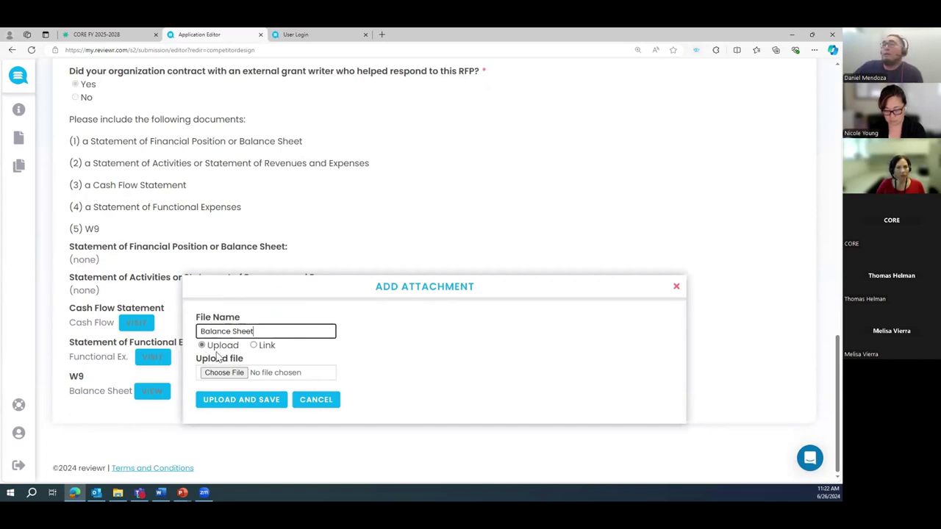
pyautogui.click(259, 346)
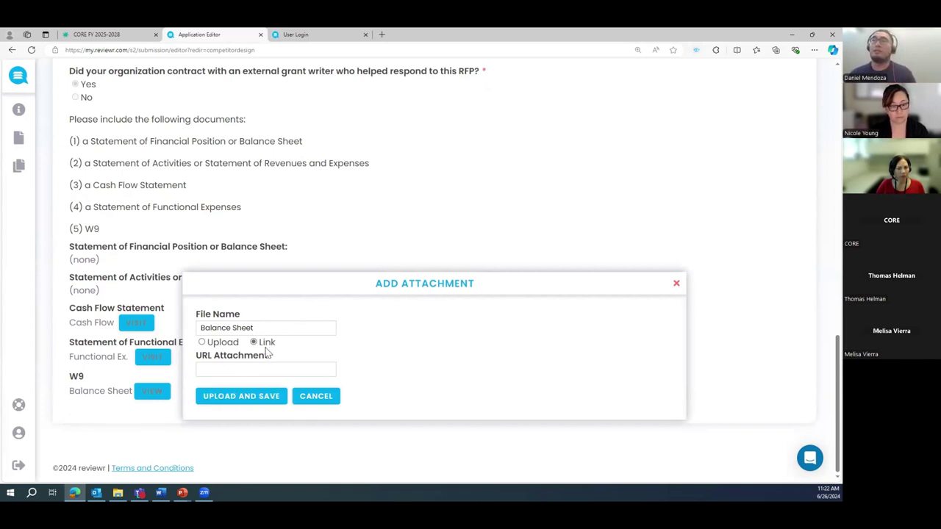
pyautogui.click(202, 342)
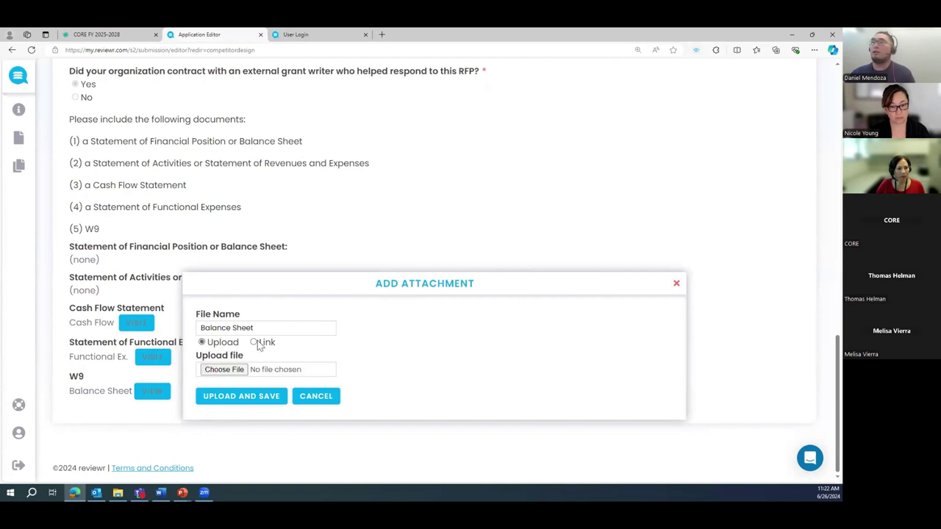
pyautogui.click(225, 370)
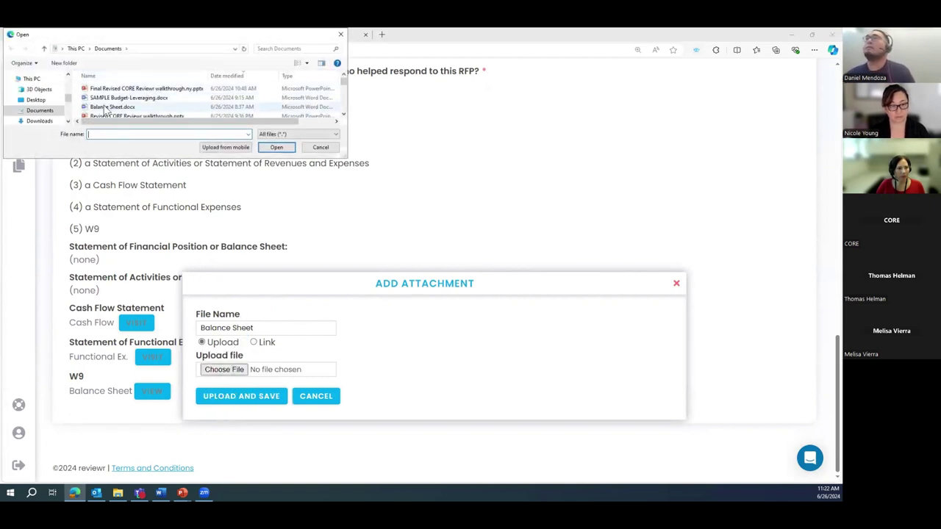
pyautogui.click(125, 108)
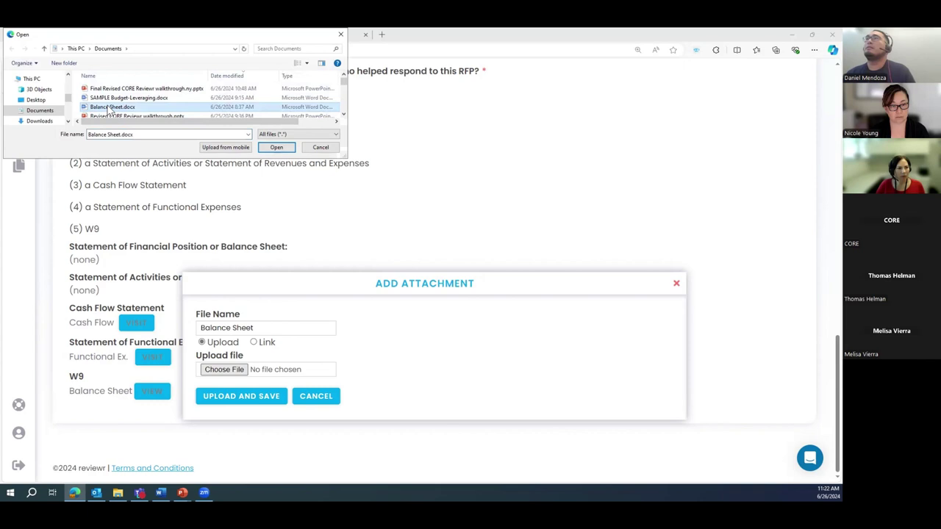
pyautogui.click(275, 148)
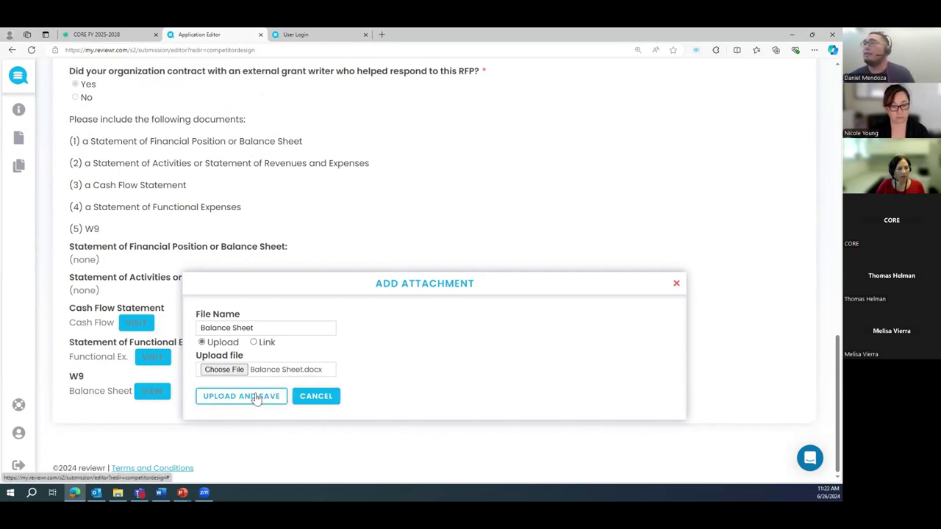
pyautogui.click(256, 398)
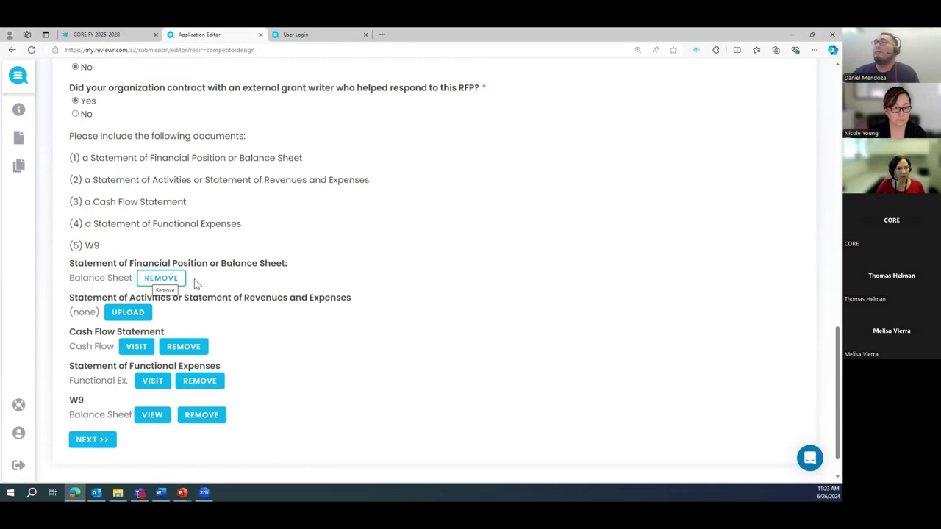
# Add a link attachment named 'Activities' pointing to hss.com under Statement of Activities.
pyautogui.click(129, 313)
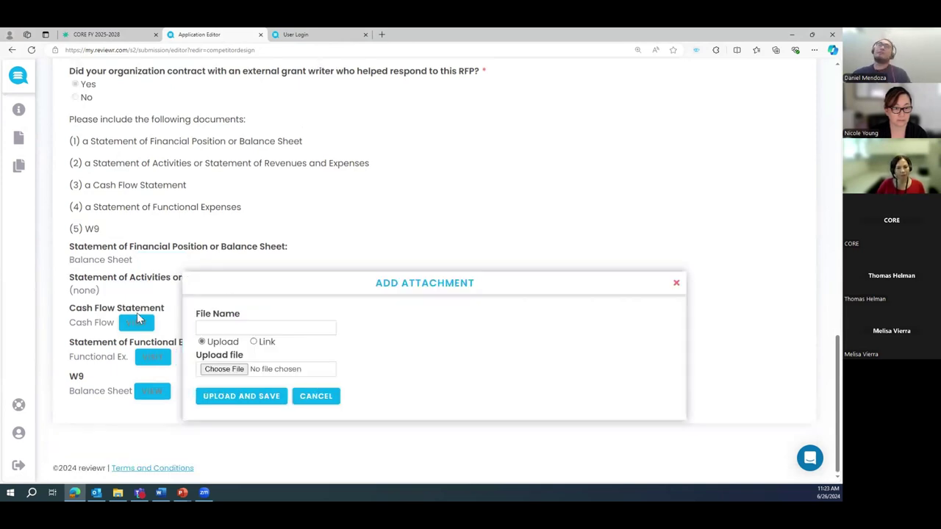
pyautogui.click(254, 342)
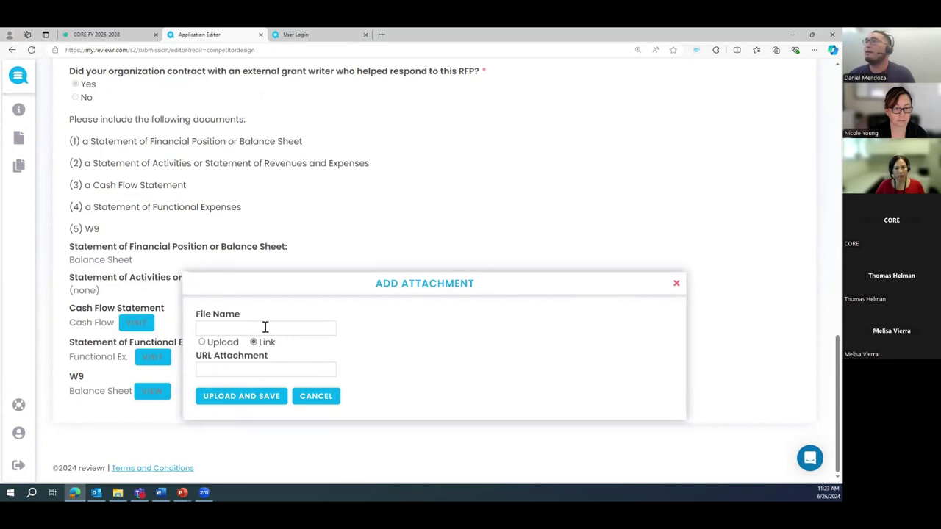
pyautogui.click(261, 328)
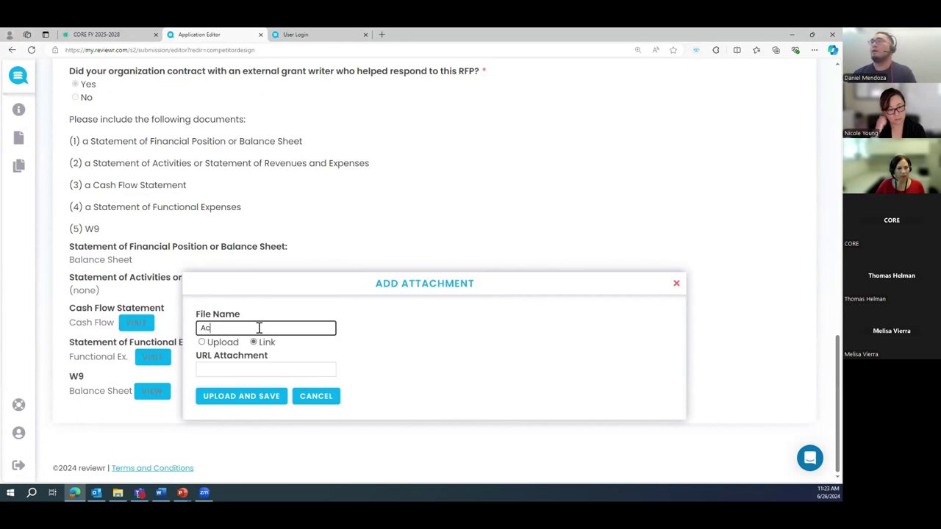
pyautogui.write('Activit')
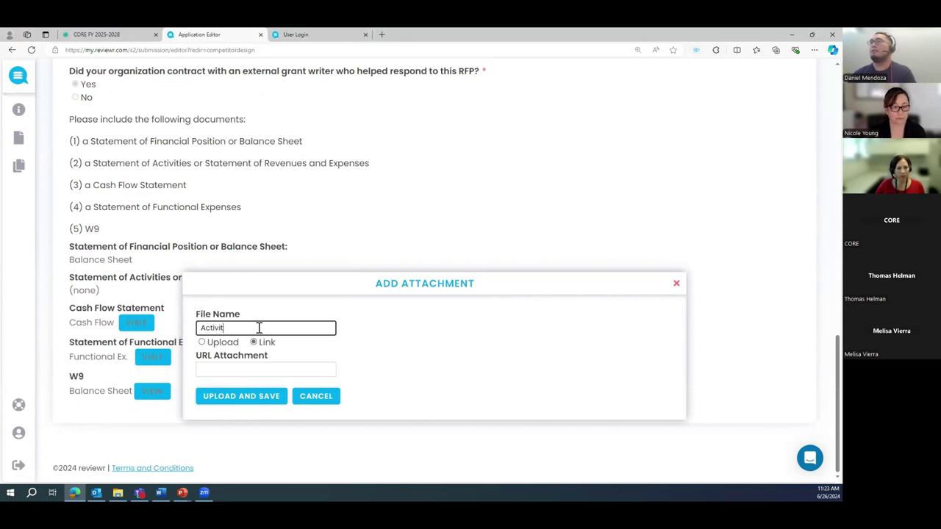
pyautogui.write('ies')
pyautogui.click(218, 367)
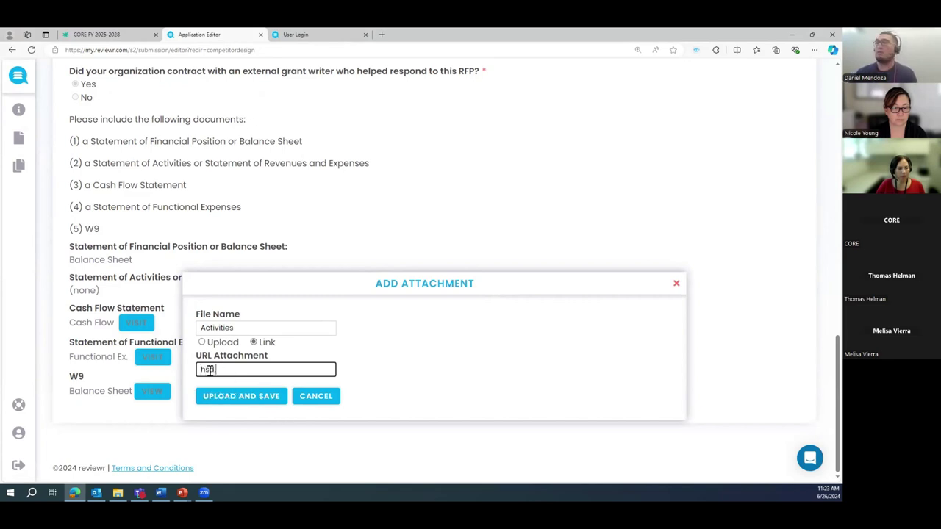
pyautogui.write('hss.com')
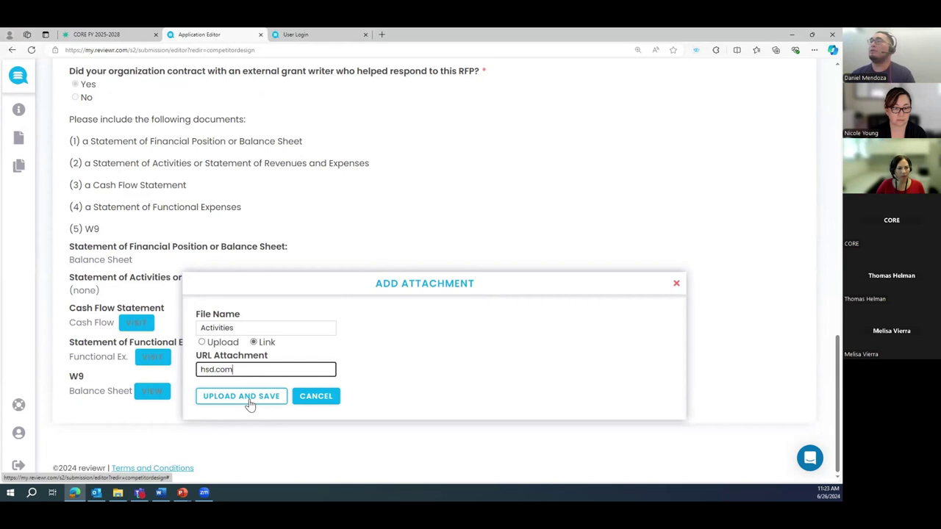
pyautogui.click(248, 398)
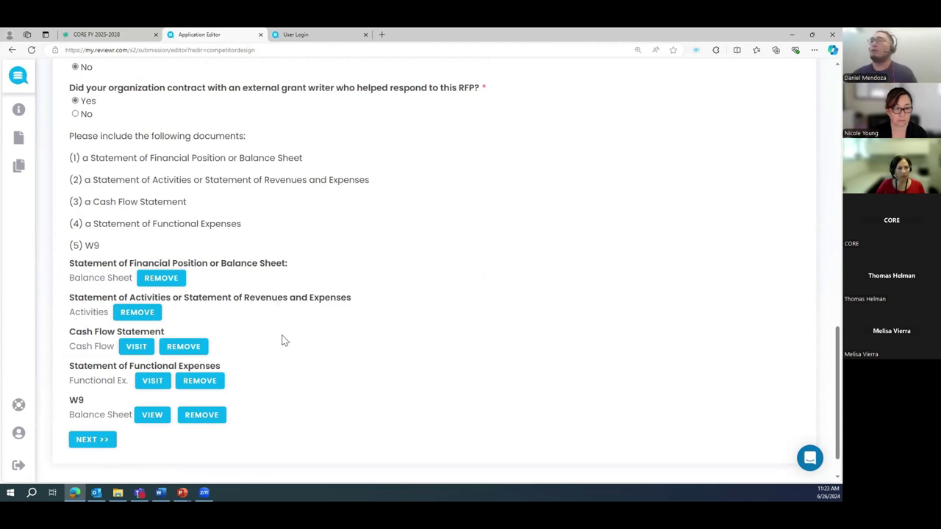
pyautogui.click(152, 416)
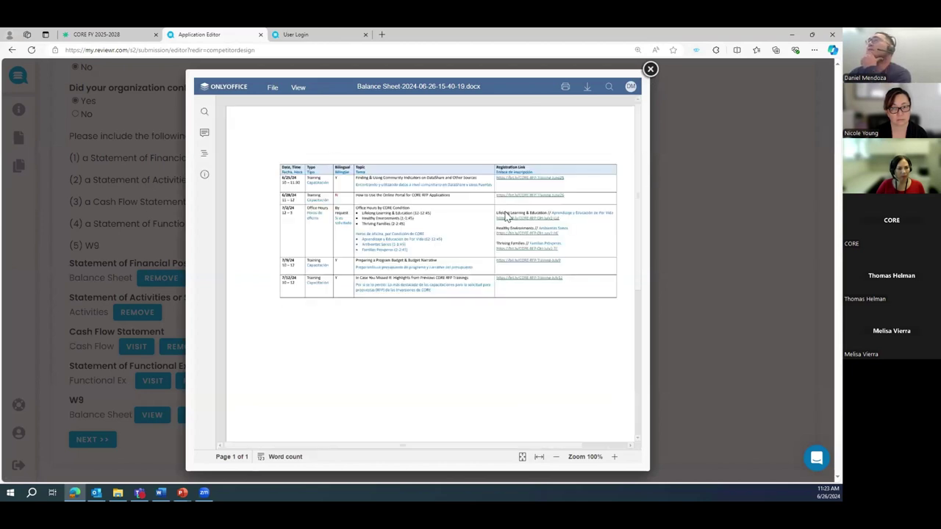
pyautogui.scroll(-5, 505, 217)
pyautogui.scroll(2, 500, 213)
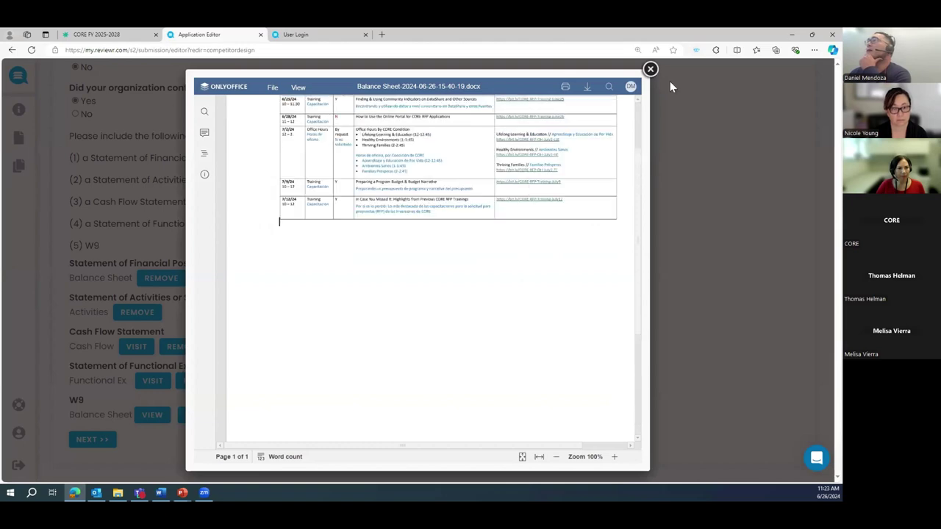
pyautogui.click(649, 69)
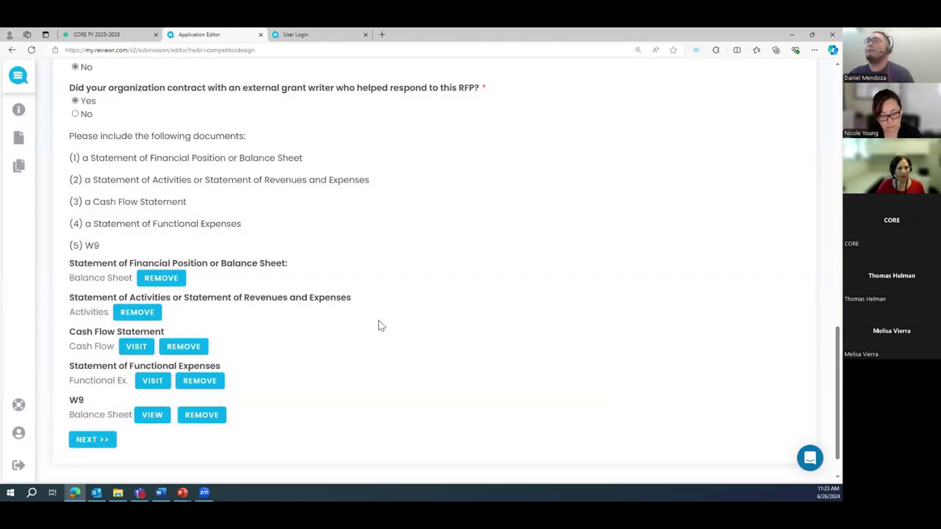
# Advance with NEXT and fill the Federal Tax ID field with 'tests 2'.
pyautogui.scroll(-1, 380, 326)
pyautogui.click(93, 400)
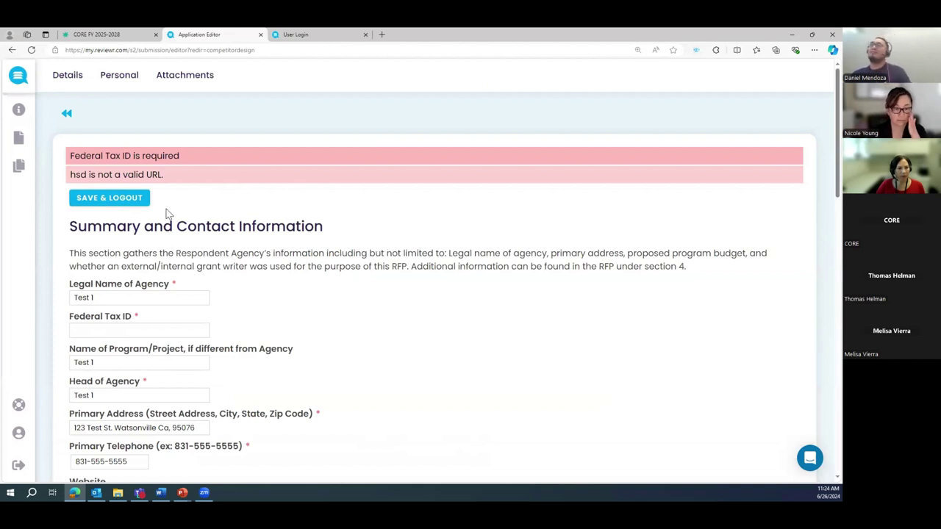
pyautogui.moveTo(130, 349); pyautogui.dragTo(132, 332)
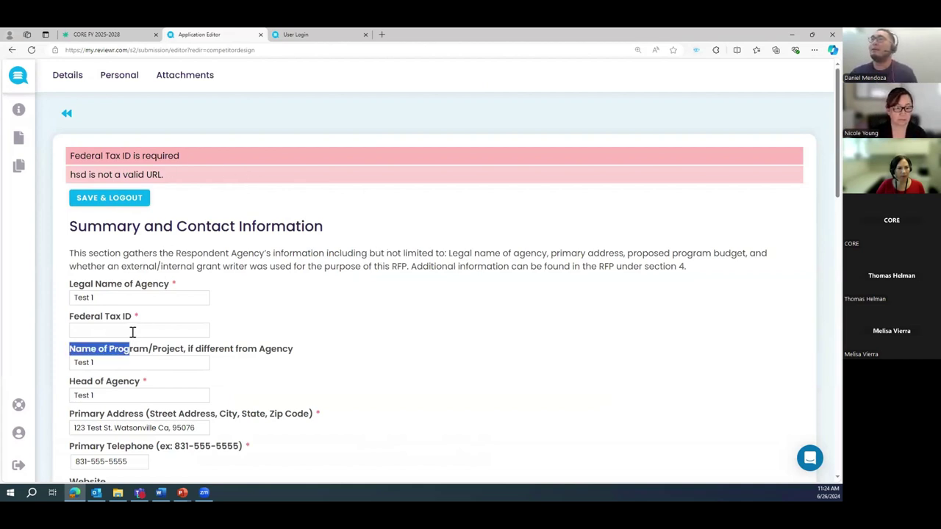
pyautogui.click(132, 333)
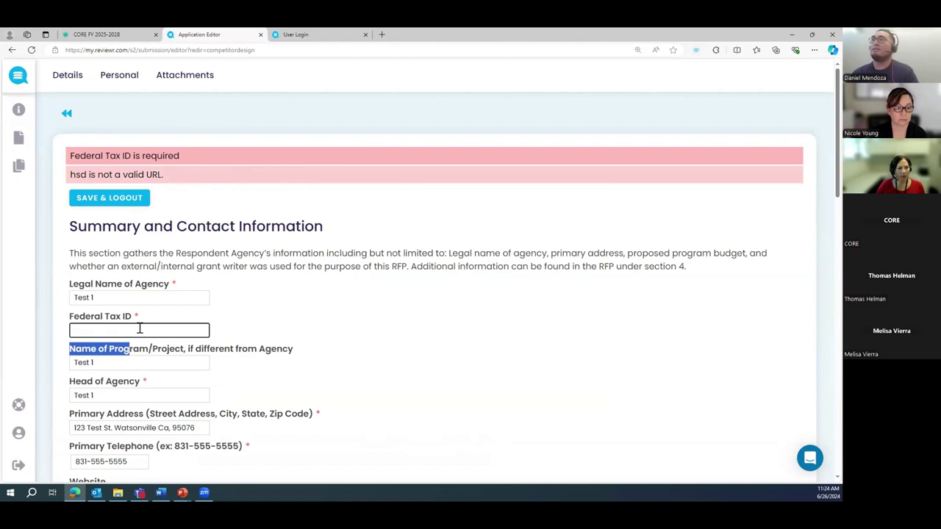
pyautogui.click(285, 302)
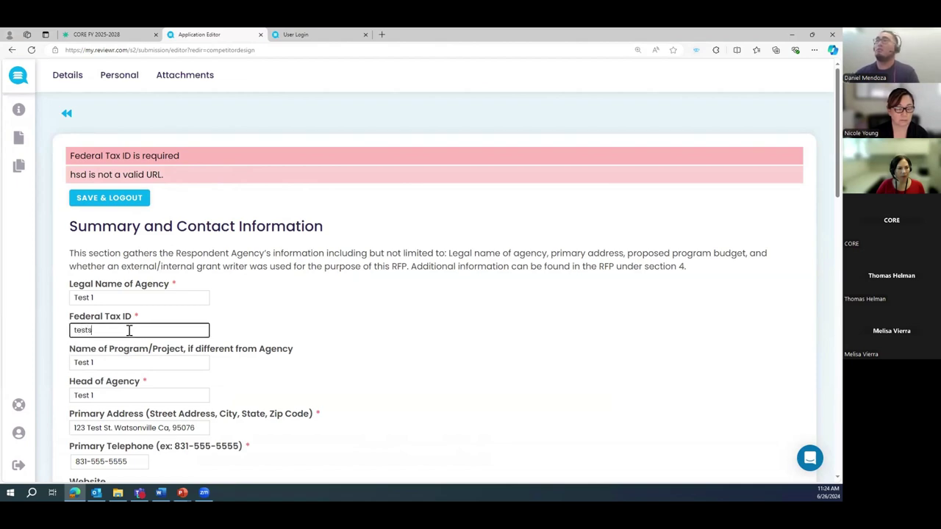
# Delete the invalid 'hsd' value from the Website field.
pyautogui.scroll(-3, 346, 312)
pyautogui.scroll(3, 320, 317)
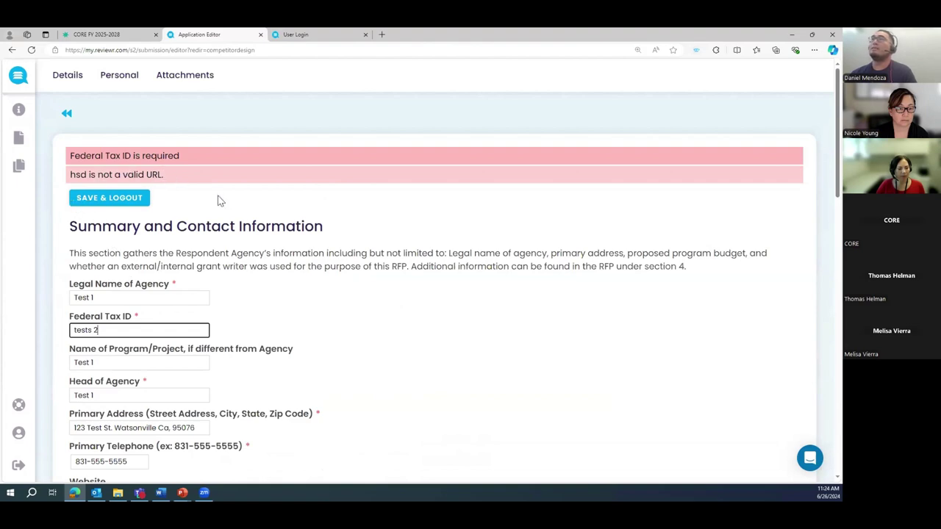
pyautogui.scroll(-4, 218, 200)
pyautogui.moveTo(104, 189); pyautogui.dragTo(60, 202)
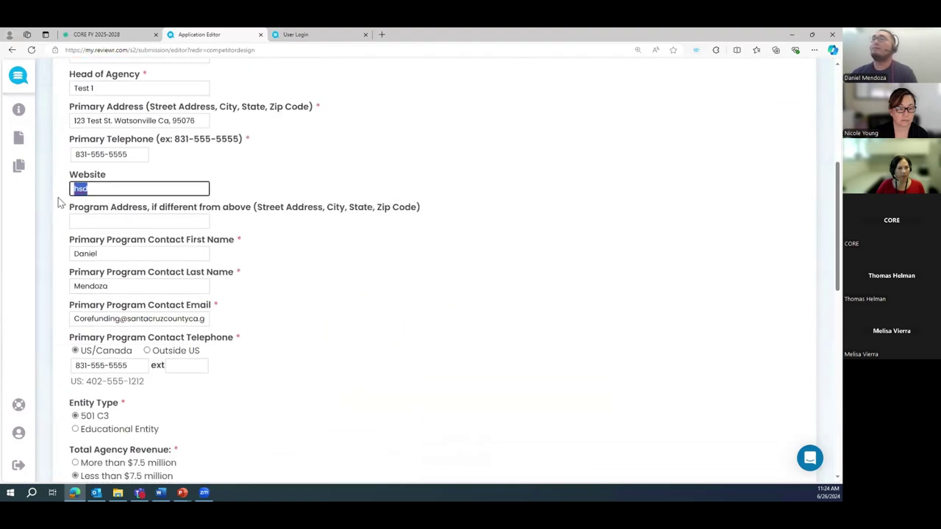
pyautogui.press('BackSpace')
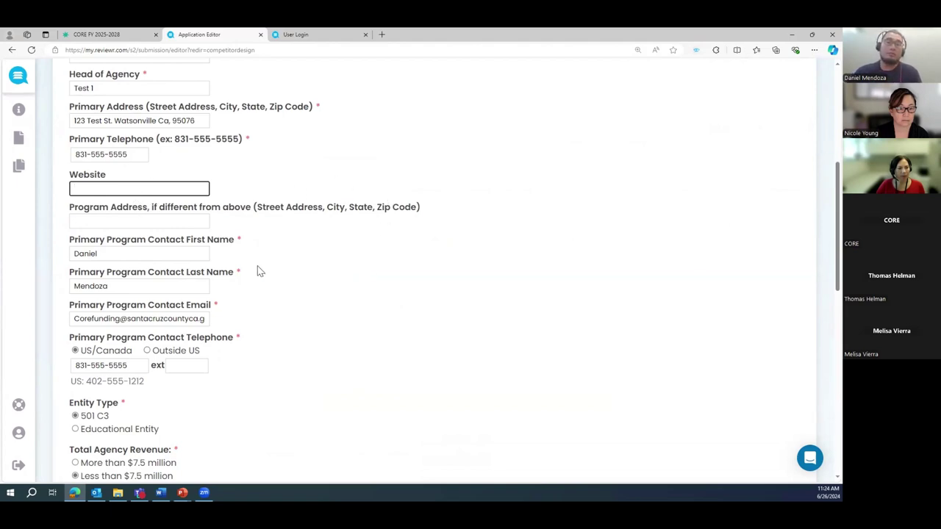
pyautogui.scroll(-2, 258, 273)
pyautogui.scroll(-6, 257, 283)
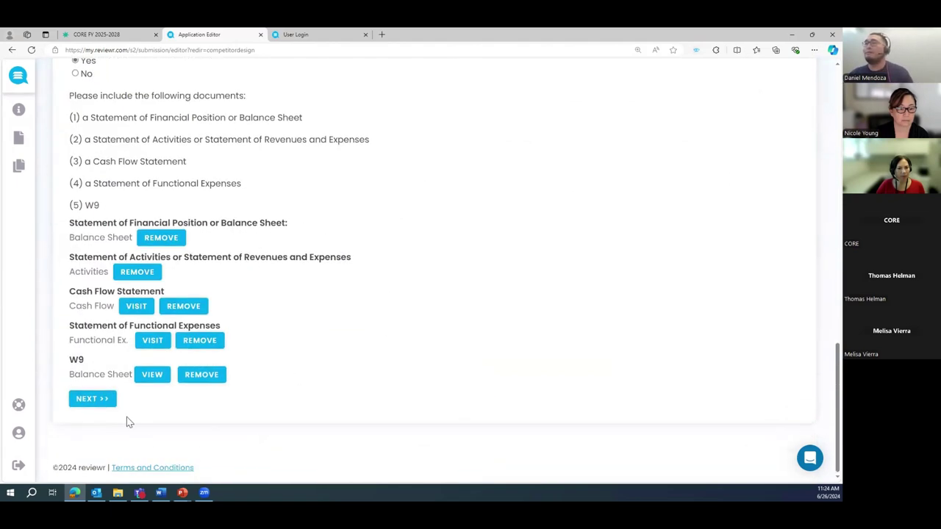
# Advance to Proposed Program Overview, scroll to question 1, and narrow its answer box.
pyautogui.click(93, 404)
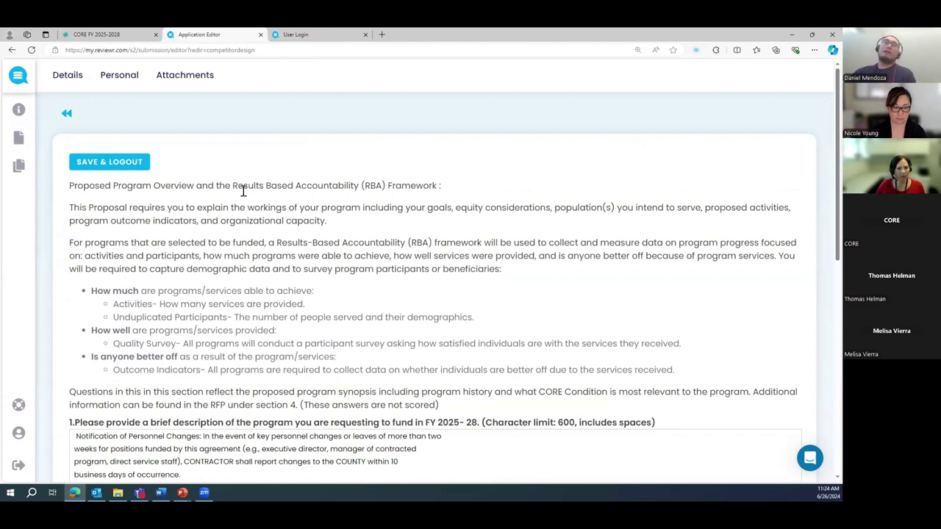
pyautogui.scroll(-1, 259, 218)
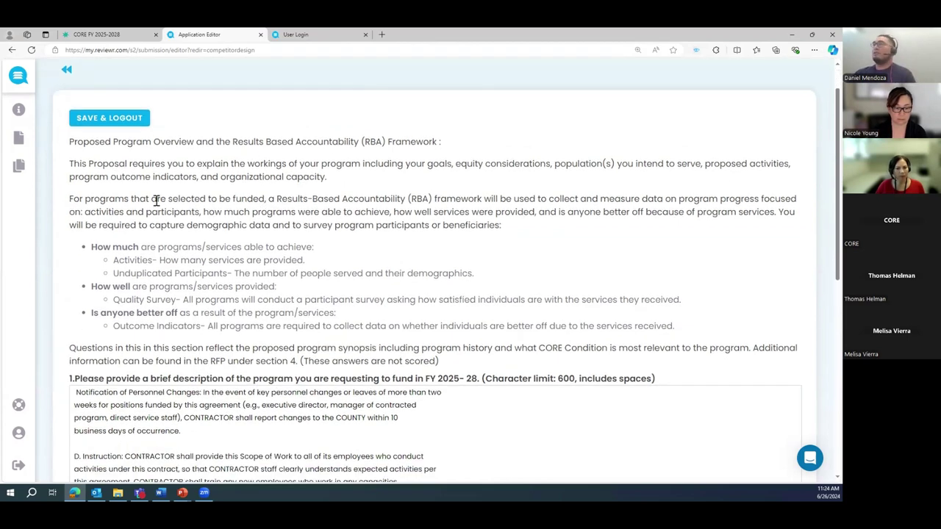
pyautogui.scroll(-1, 221, 228)
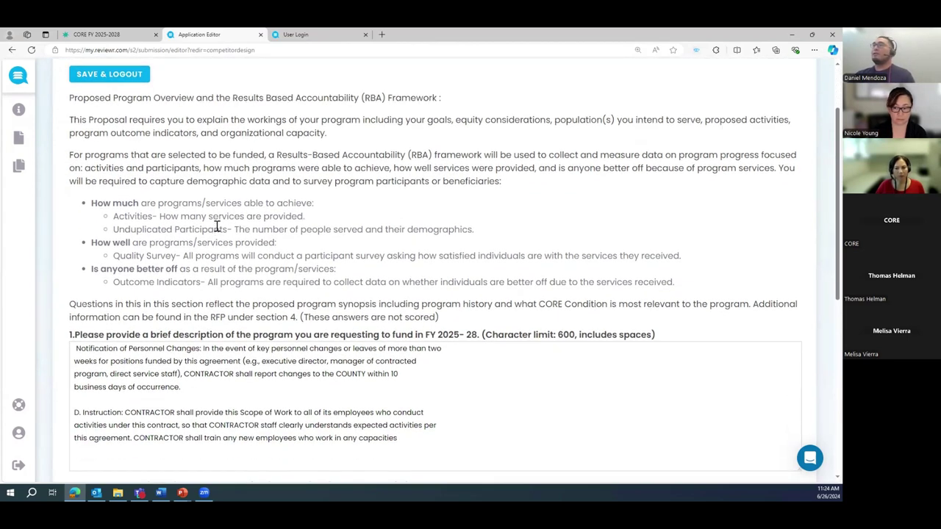
pyautogui.scroll(-2, 242, 228)
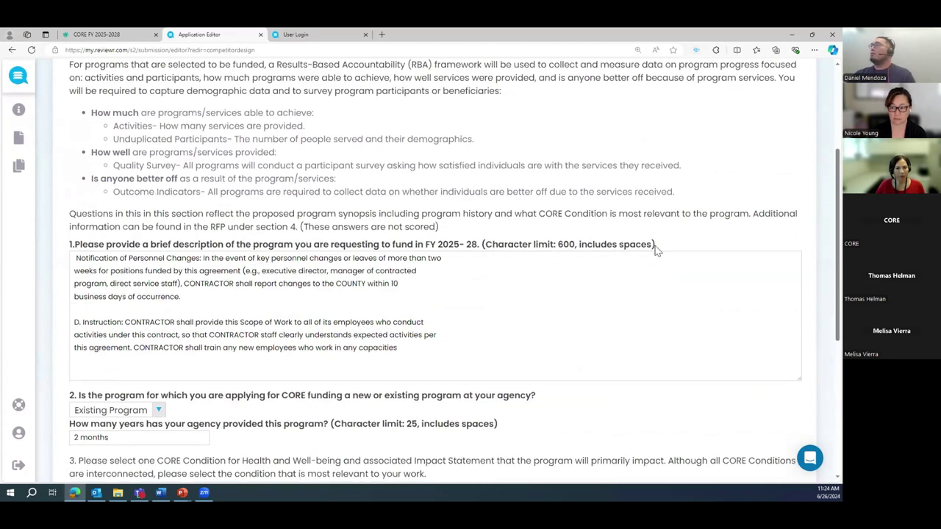
pyautogui.scroll(-1, 656, 250)
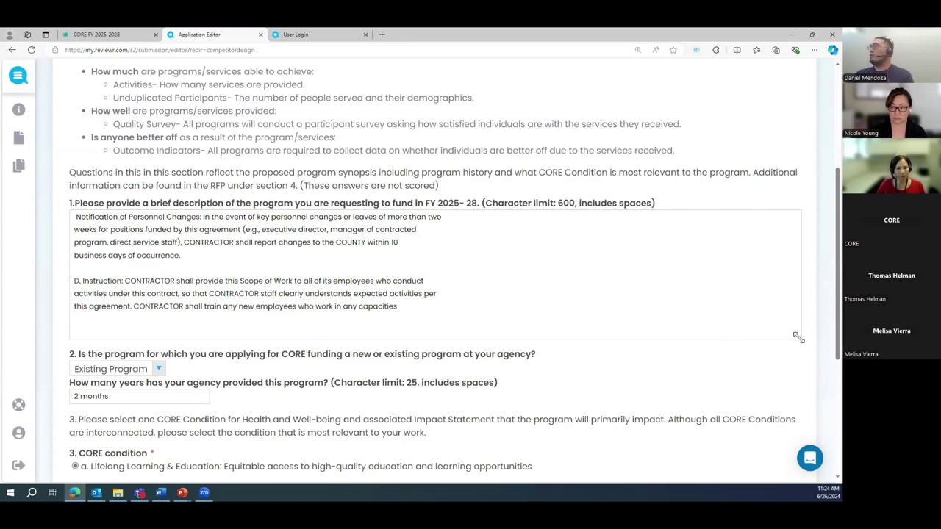
pyautogui.moveTo(799, 336); pyautogui.dragTo(465, 340)
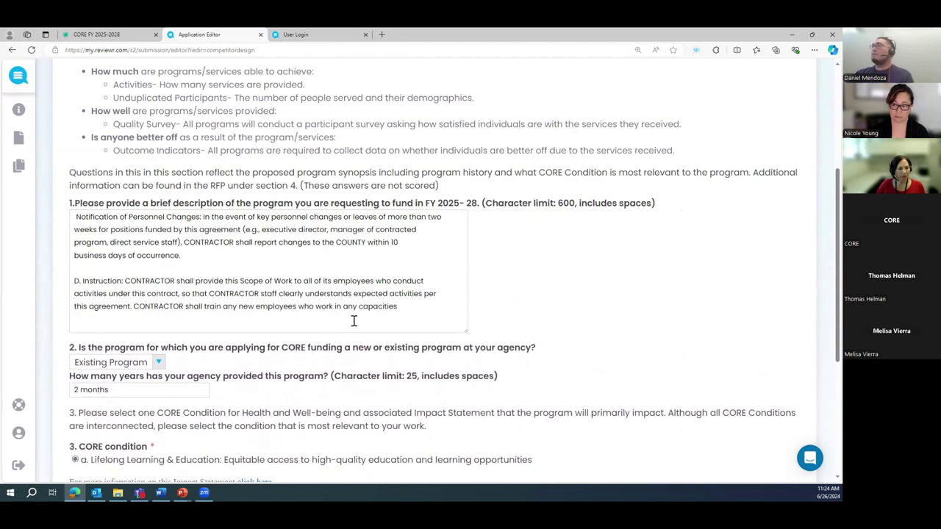
# End question 1's program description with 'a test and also' and remove the blank line before 'D. Instruction'.
pyautogui.click(407, 309)
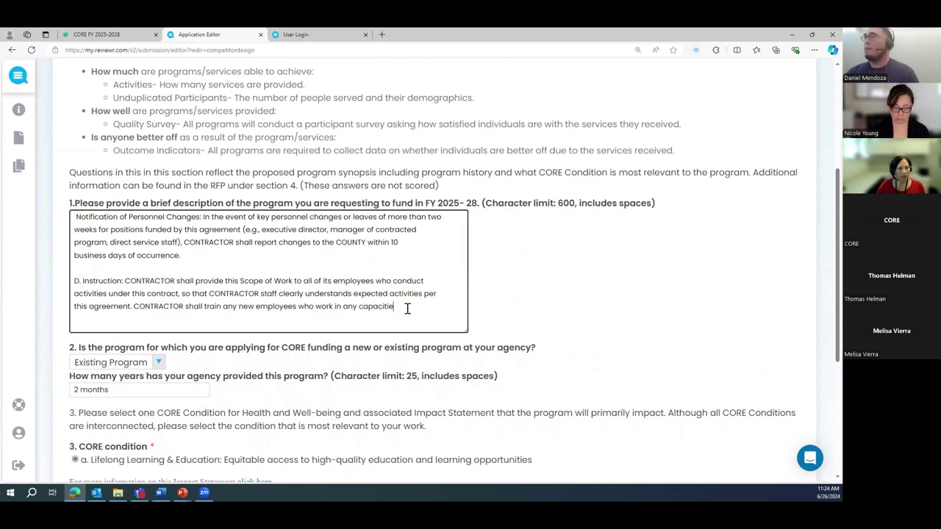
pyautogui.press('BackSpace')
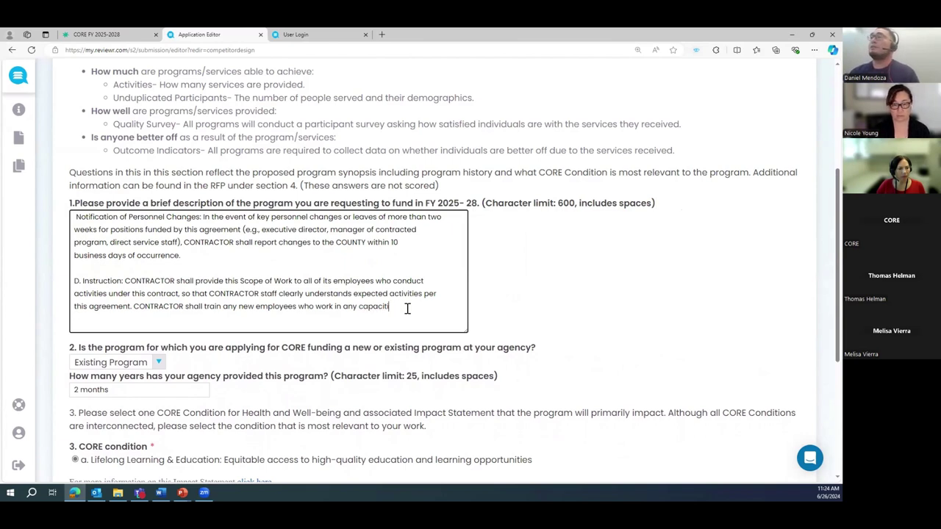
pyautogui.press('BackSpace')
pyautogui.press('BackSpace')
pyautogui.press('BackSpace')
pyautogui.press('BackSpace')
pyautogui.press('BackSpace')
pyautogui.press('BackSpace')
pyautogui.press('BackSpace')
pyautogui.press('BackSpace')
pyautogui.press('BackSpace')
pyautogui.press('BackSpace')
pyautogui.press('BackSpace')
pyautogui.press('BackSpace')
pyautogui.press('BackSpace')
pyautogui.press('BackSpace')
pyautogui.press('BackSpace')
pyautogui.press('BackSpace')
pyautogui.press('BackSpace')
pyautogui.press('BackSpace')
pyautogui.press('BackSpace')
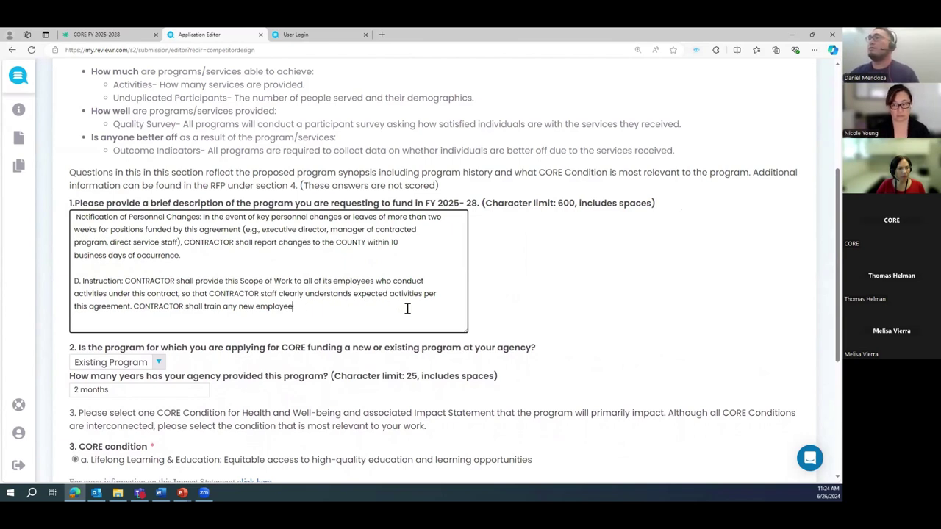
pyautogui.write('s this is just a test and')
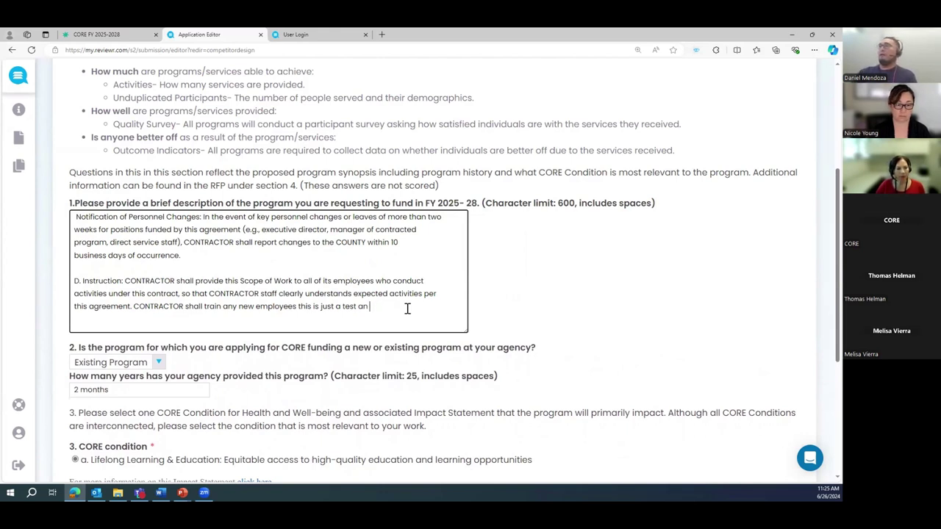
pyautogui.click(158, 271)
pyautogui.press('BackSpace')
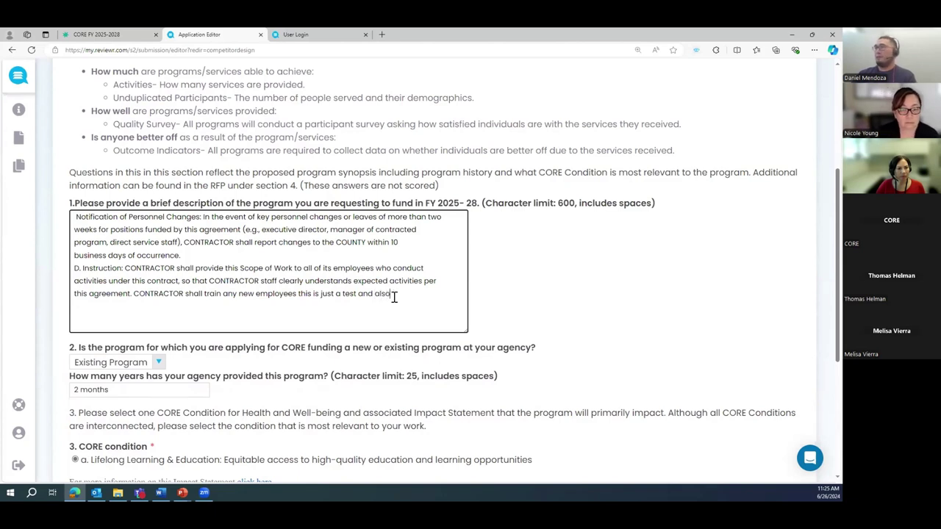
pyautogui.click(597, 249)
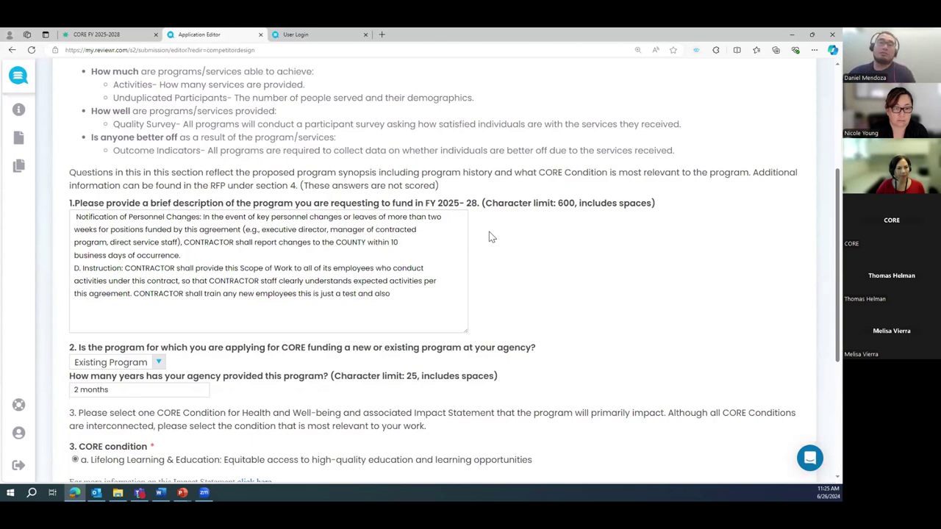
# Switch the program type to New, then back to Existing Program.
pyautogui.scroll(-1, 185, 312)
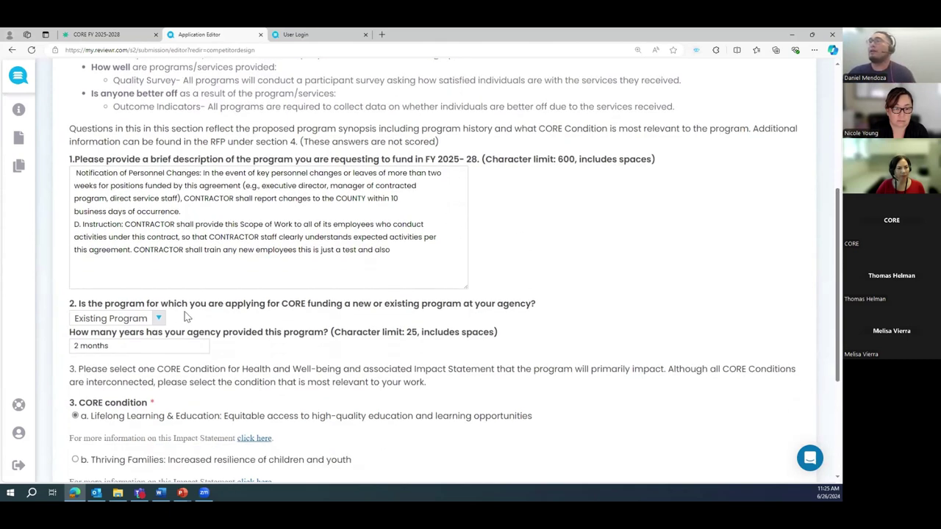
pyautogui.scroll(-2, 110, 197)
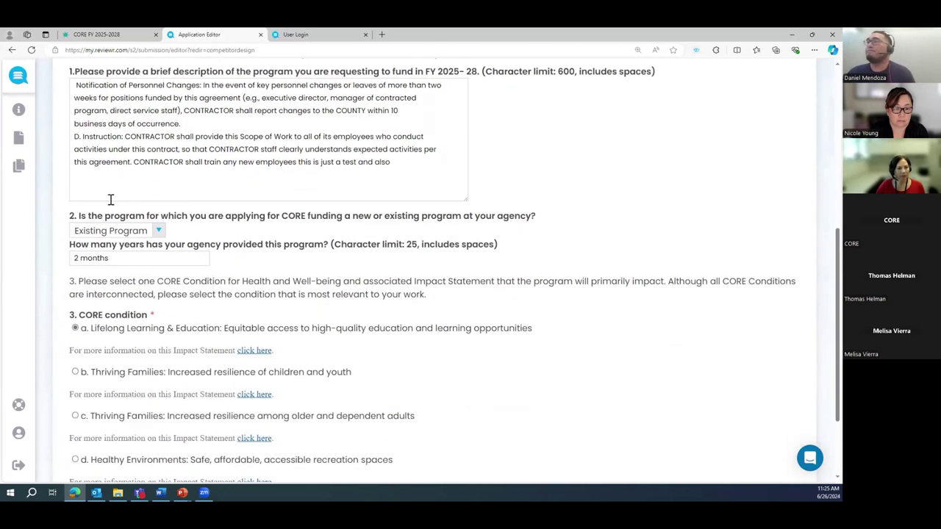
pyautogui.click(156, 232)
pyautogui.click(84, 267)
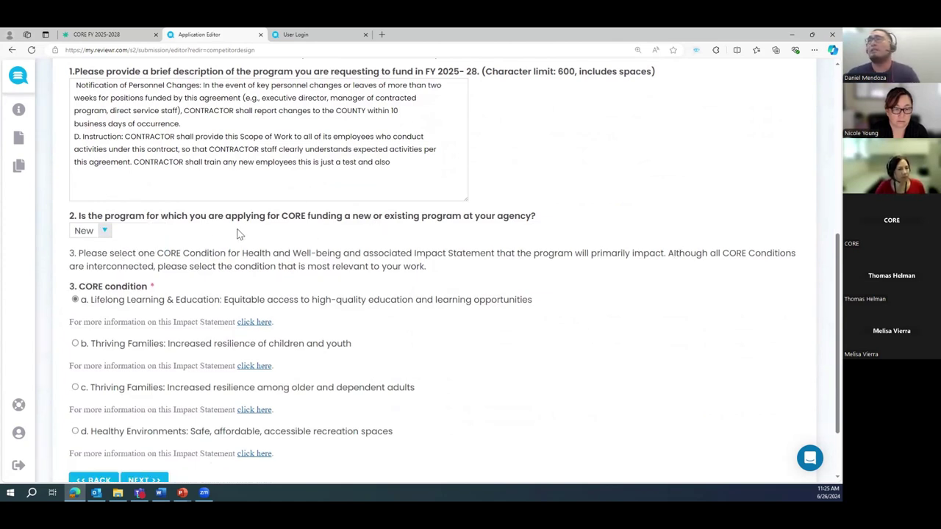
pyautogui.click(107, 232)
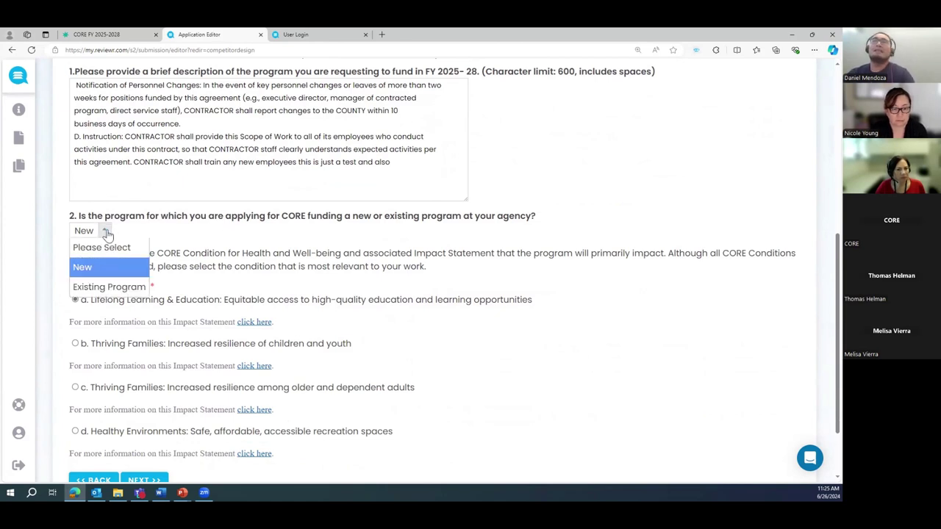
pyautogui.click(127, 292)
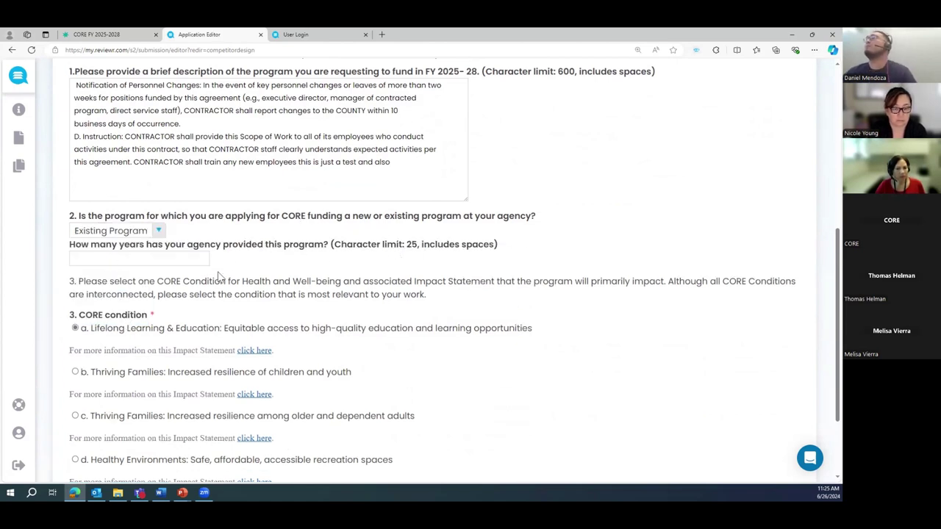
# Change the years-provided answer from 2 months to 8 months.
pyautogui.click(123, 259)
pyautogui.write('2')
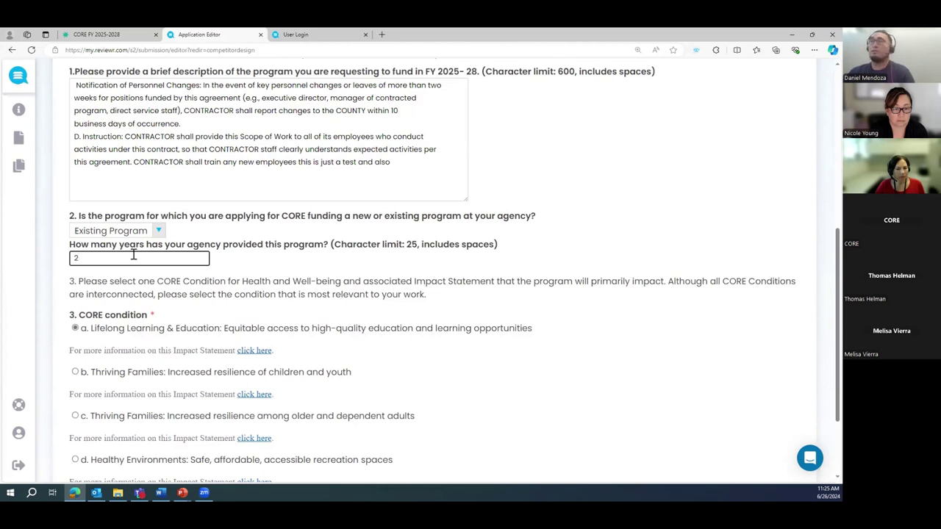
pyautogui.press('BackSpace')
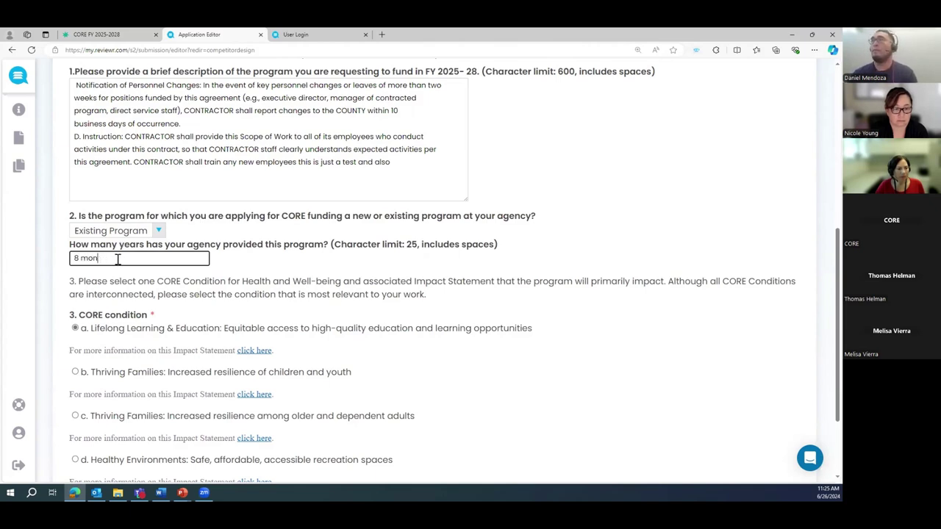
pyautogui.click(303, 261)
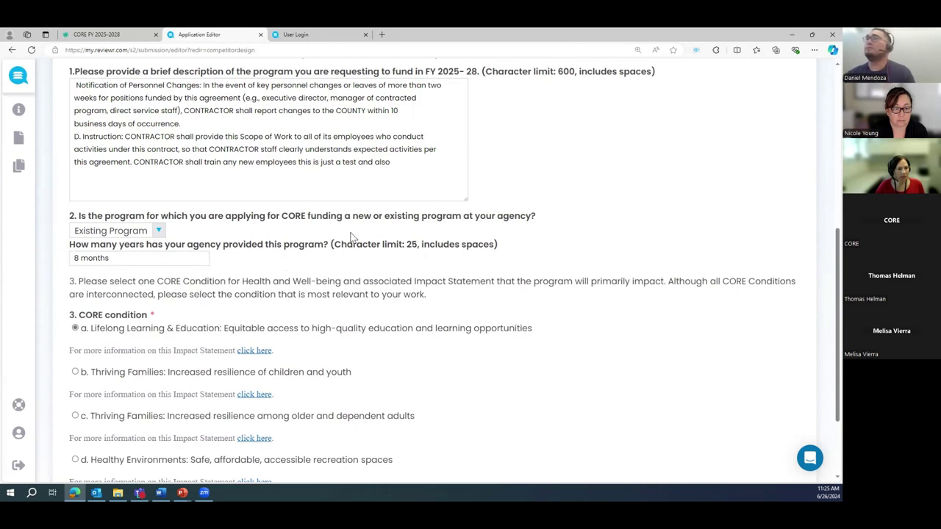
pyautogui.scroll(-1, 309, 261)
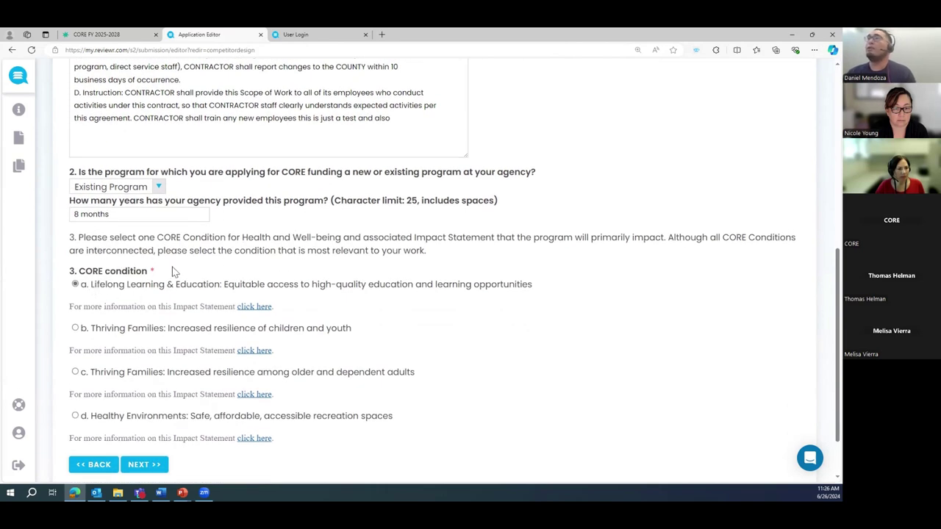
pyautogui.scroll(1, 497, 283)
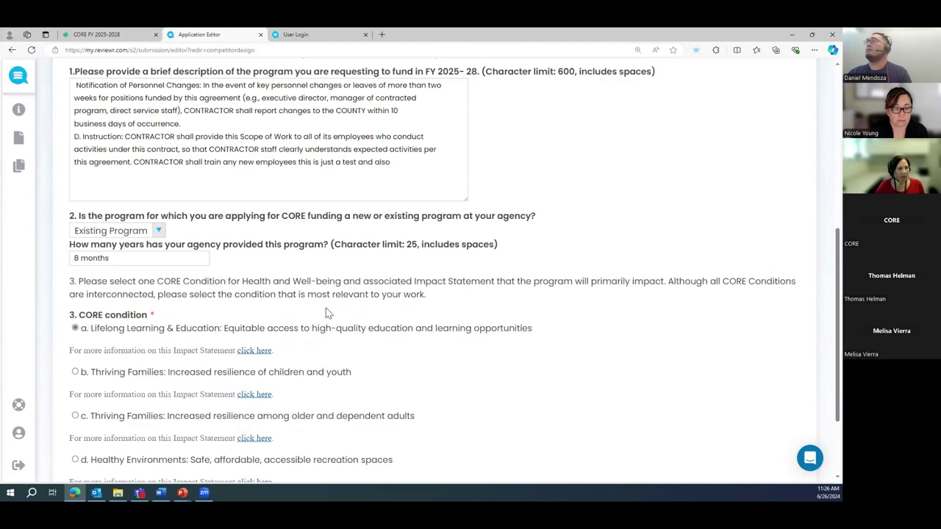
pyautogui.scroll(-1, 463, 311)
pyautogui.scroll(4, 462, 314)
pyautogui.scroll(2, 462, 314)
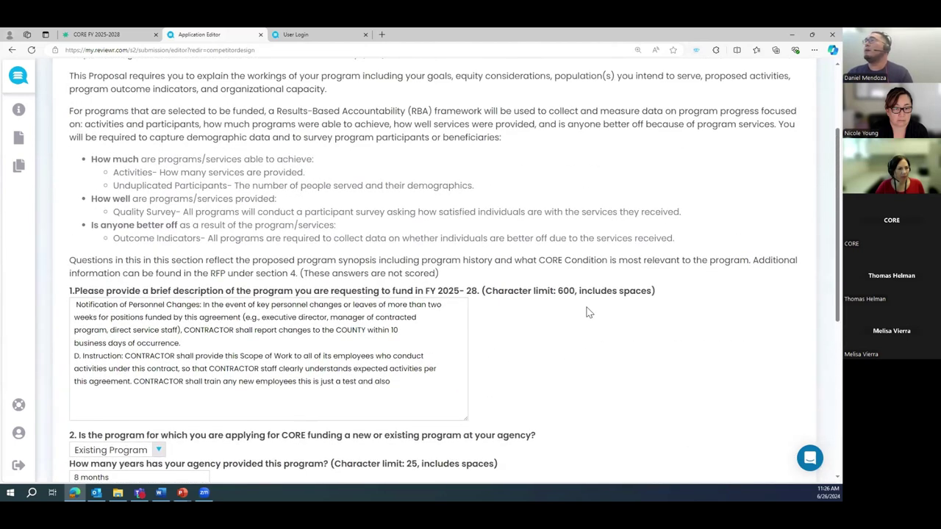
pyautogui.moveTo(389, 272); pyautogui.dragTo(298, 273)
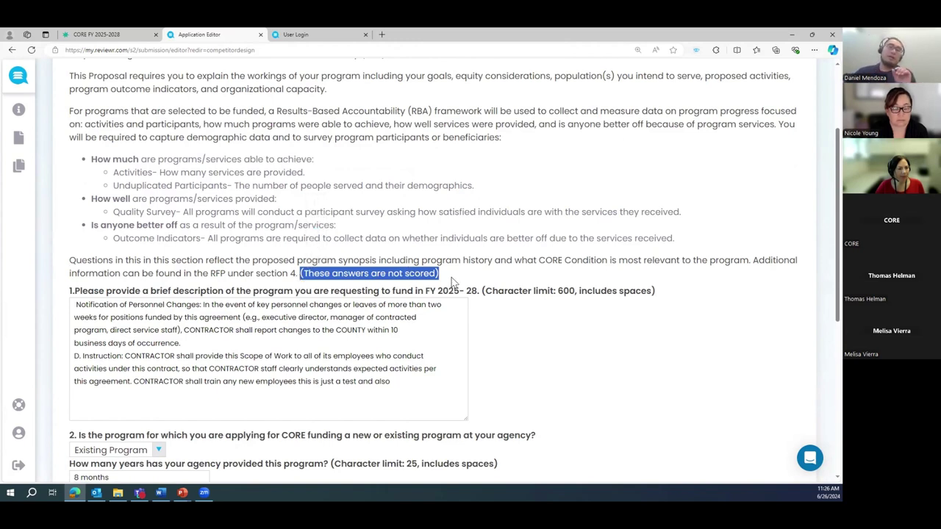
pyautogui.click(561, 321)
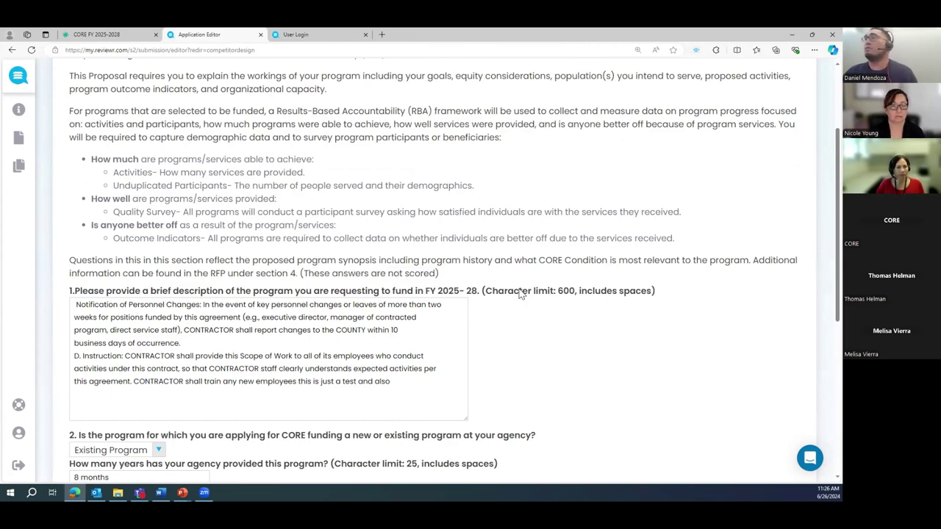
pyautogui.scroll(-4, 520, 294)
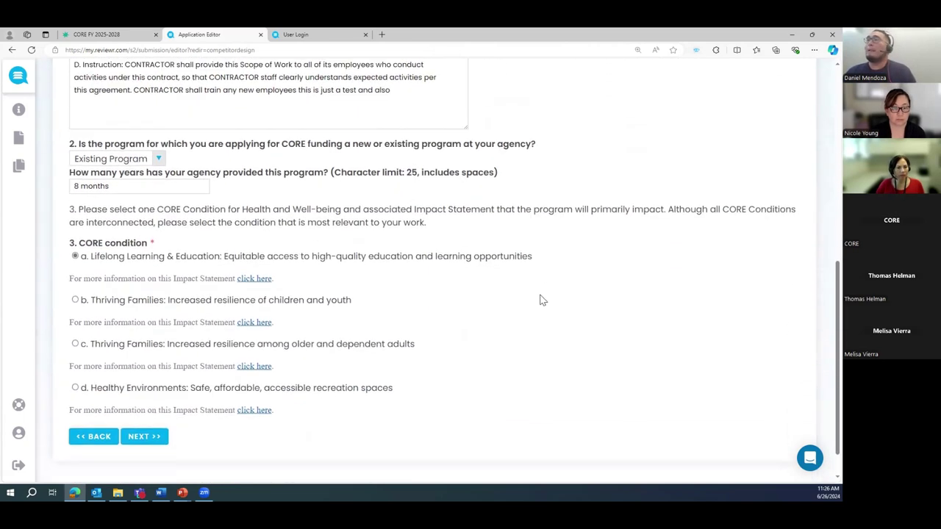
pyautogui.scroll(-1, 541, 300)
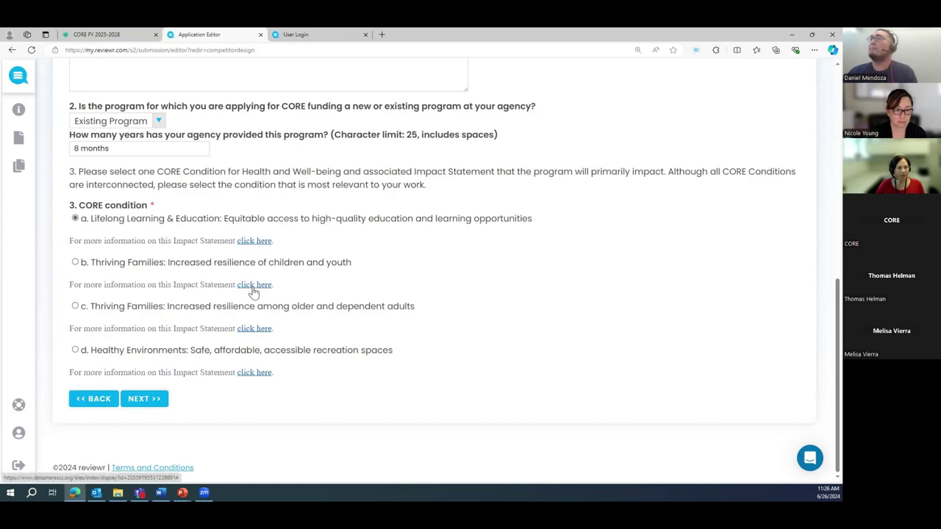
pyautogui.click(258, 242)
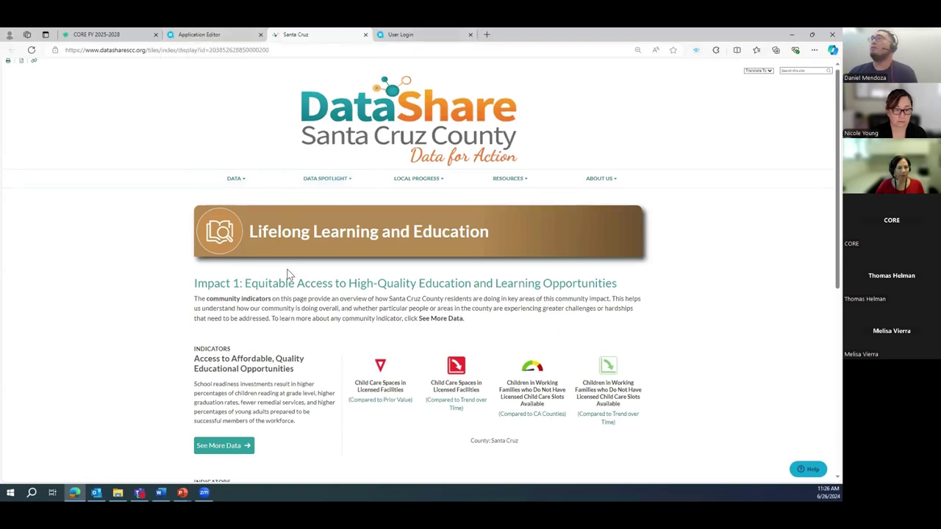
pyautogui.scroll(-2, 287, 276)
pyautogui.click(207, 37)
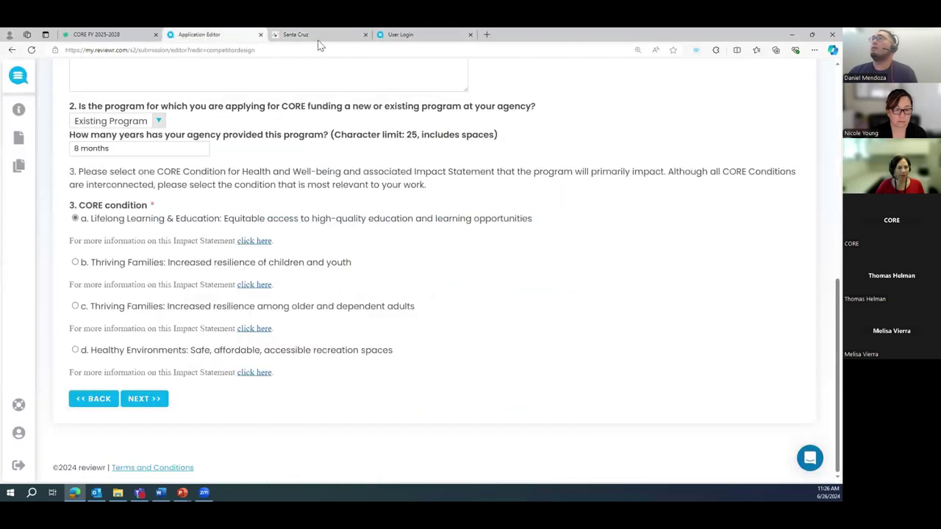
pyautogui.click(363, 37)
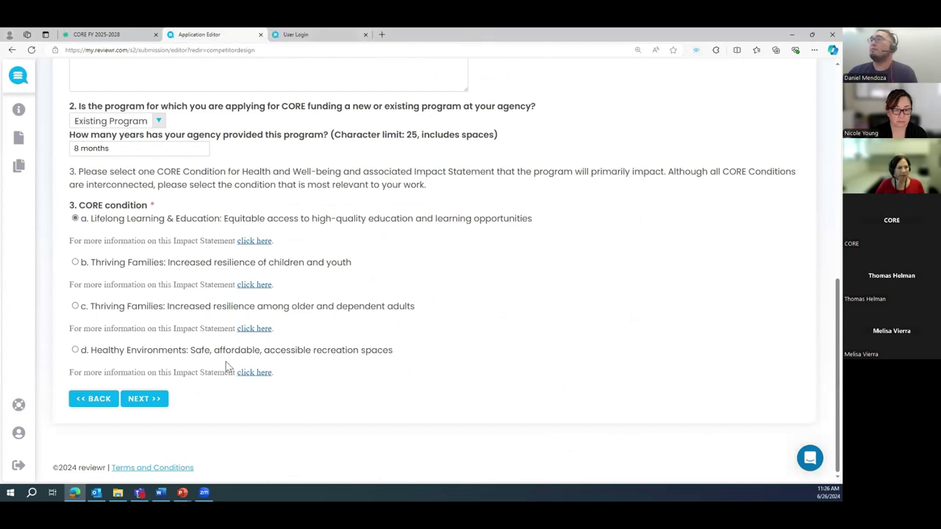
# Advance to the Statement of Needs and Strengths page and highlight, then deselect, the points note.
pyautogui.click(144, 399)
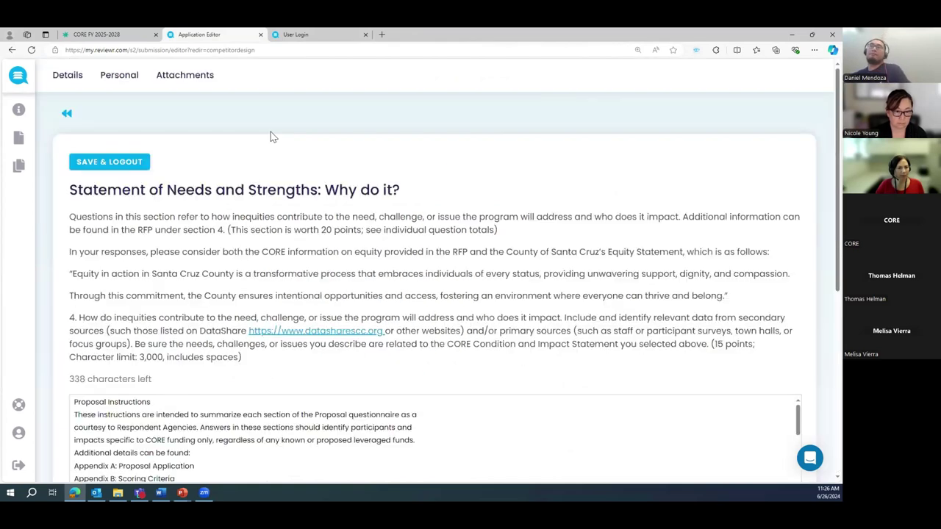
pyautogui.scroll(-1, 324, 214)
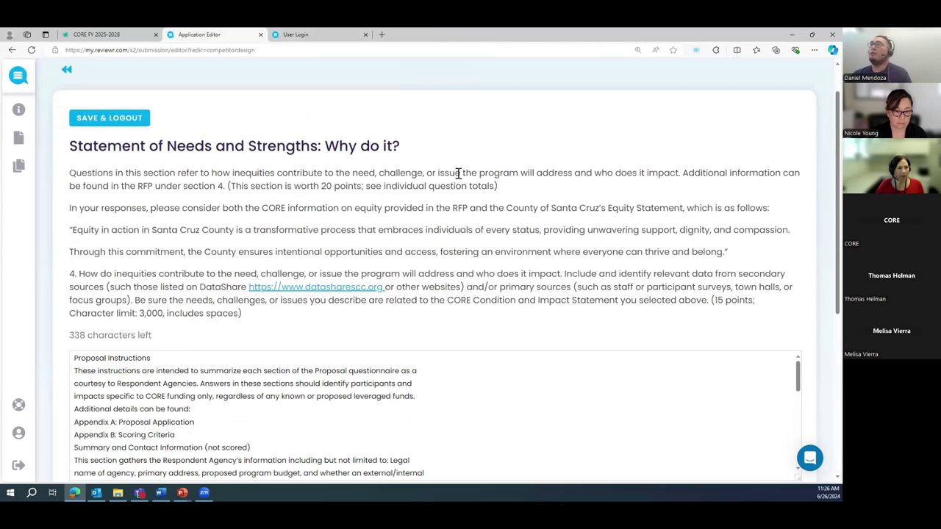
pyautogui.moveTo(502, 186); pyautogui.dragTo(229, 188)
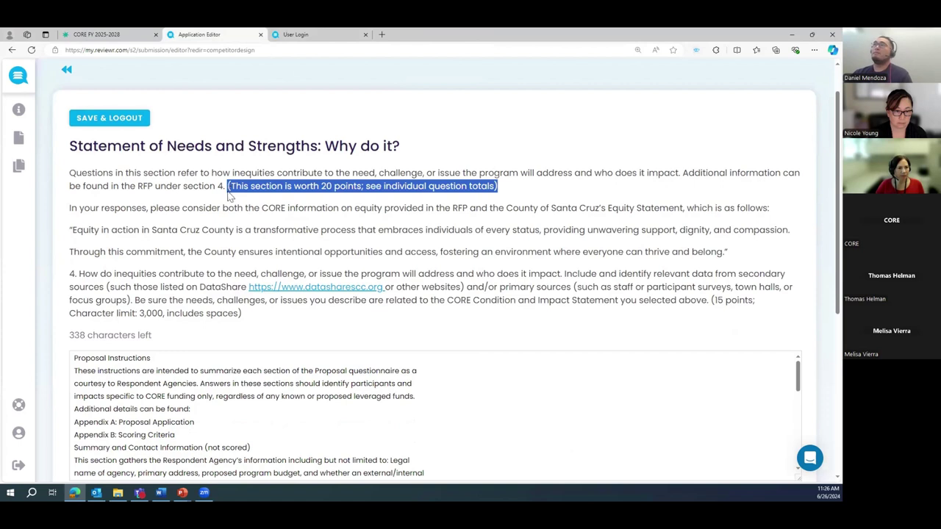
pyautogui.click(541, 203)
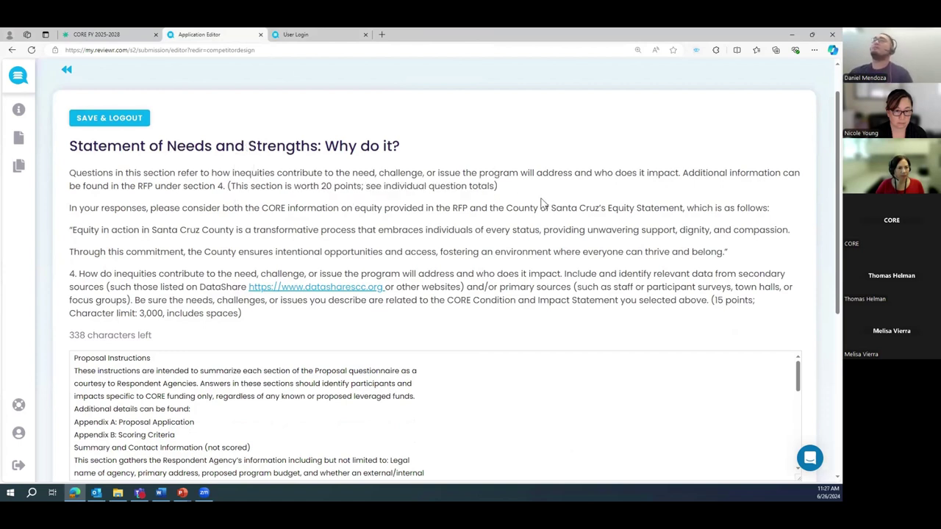
# Enlarge question 4's answer box downward to show more of its text.
pyautogui.scroll(-2, 277, 247)
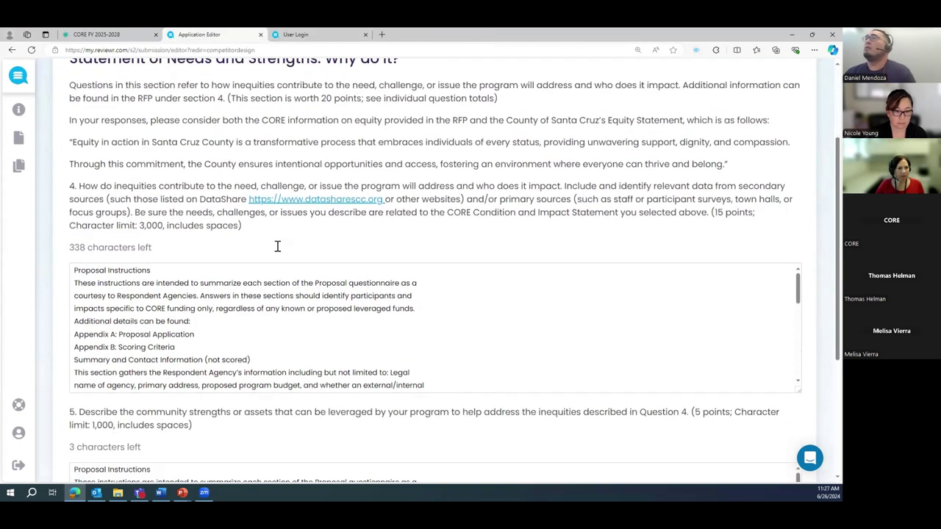
pyautogui.moveTo(798, 390); pyautogui.dragTo(759, 465)
pyautogui.scroll(-1, 646, 345)
pyautogui.scroll(-3, 782, 313)
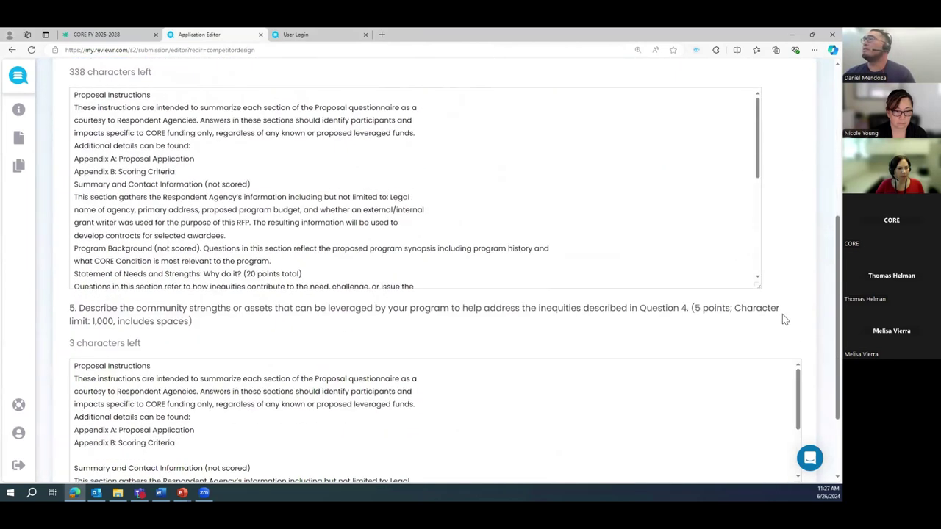
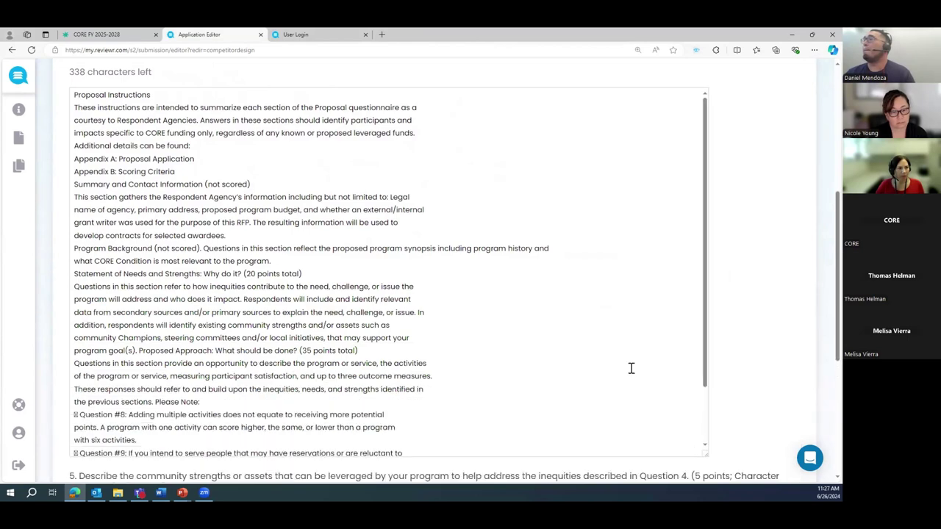
# Enlarge Question 4's answer box and check its 338 characters-left count.
pyautogui.moveTo(755, 464); pyautogui.dragTo(704, 365)
pyautogui.scroll(-5, 467, 344)
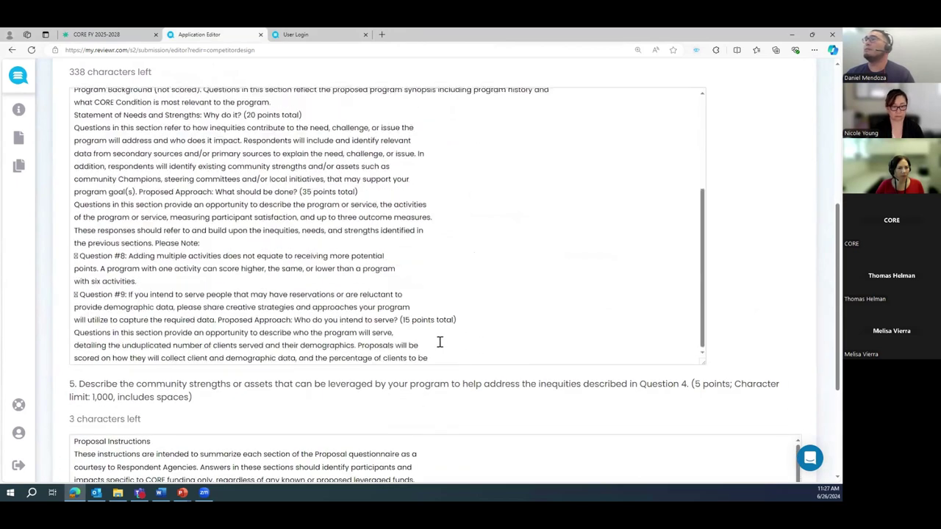
pyautogui.scroll(5, 441, 338)
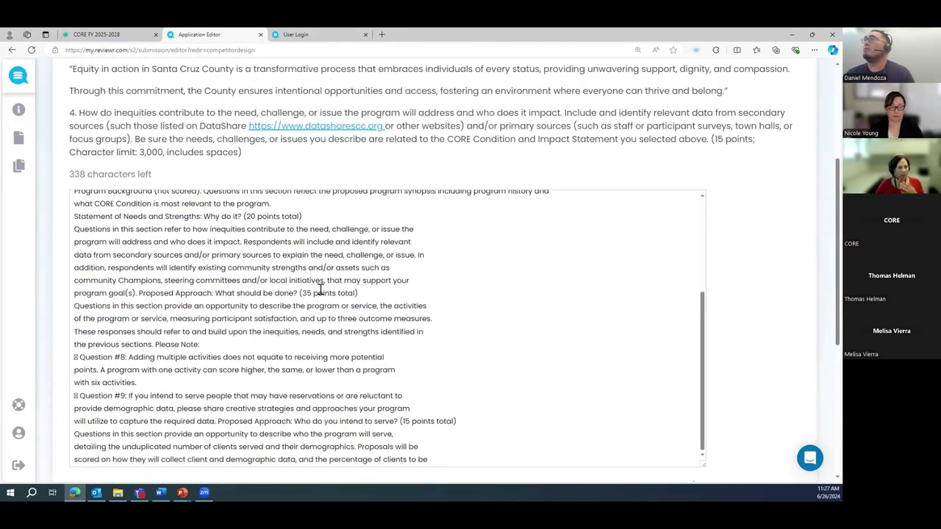
pyautogui.click(228, 253)
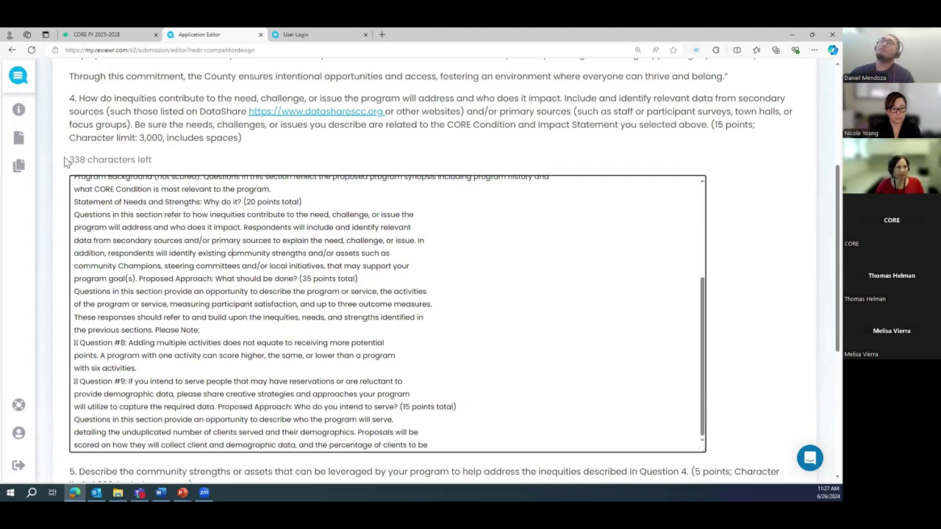
pyautogui.moveTo(71, 160); pyautogui.dragTo(152, 161)
pyautogui.click(377, 305)
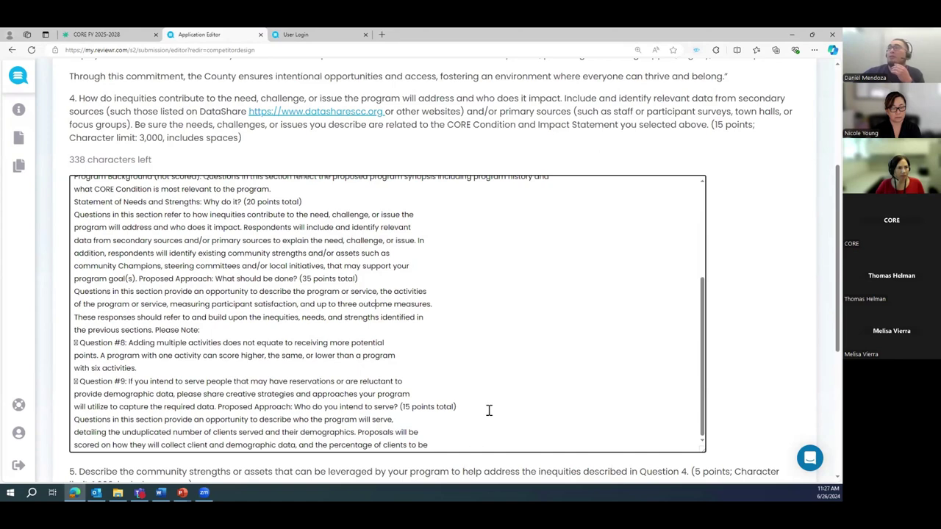
pyautogui.scroll(-5, 482, 389)
pyautogui.scroll(2, 480, 294)
# Append ', the numbers should be going down' after 'to be' in Question 4's answer.
pyautogui.click(449, 398)
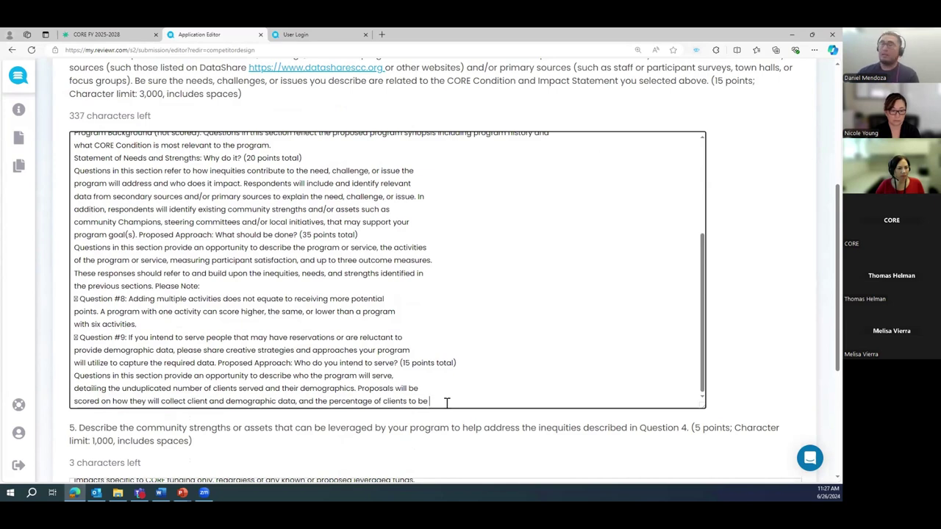
pyautogui.press('BackSpace')
pyautogui.write(', the nu')
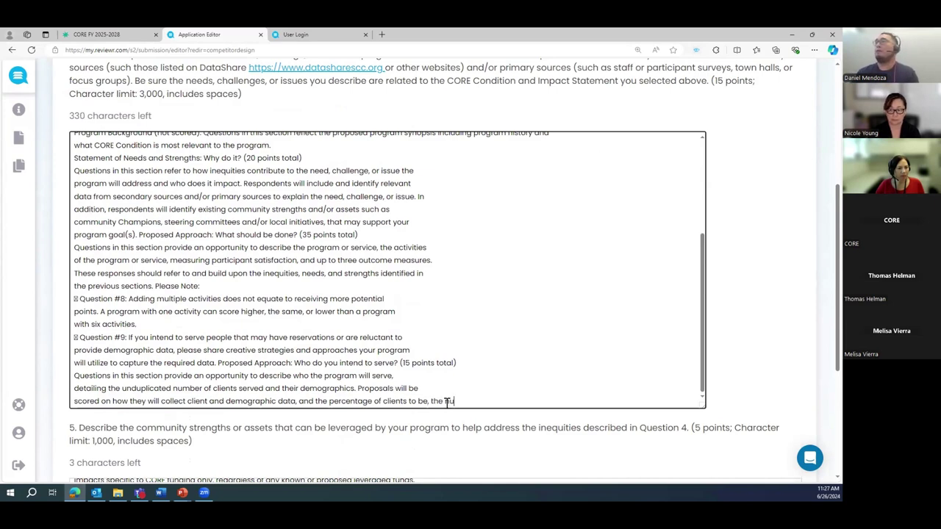
pyautogui.write('mbers should be goi')
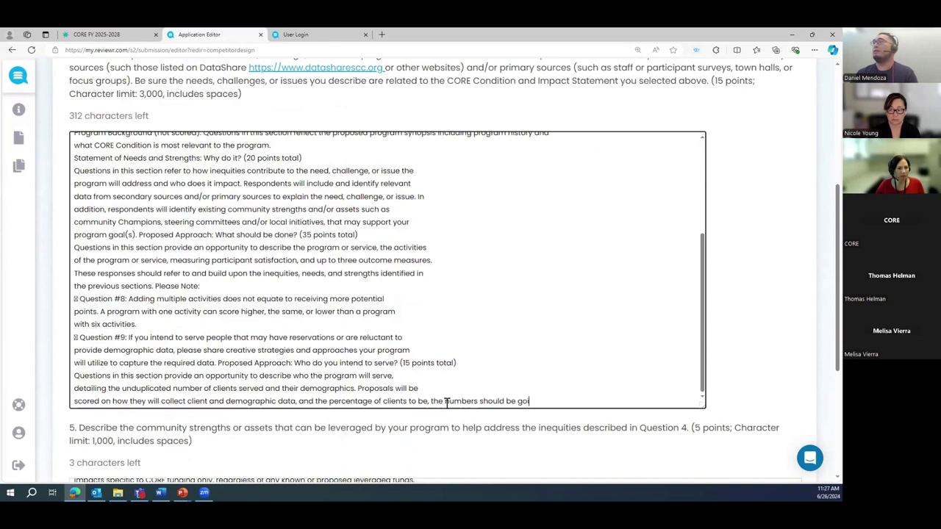
pyautogui.write('ng down')
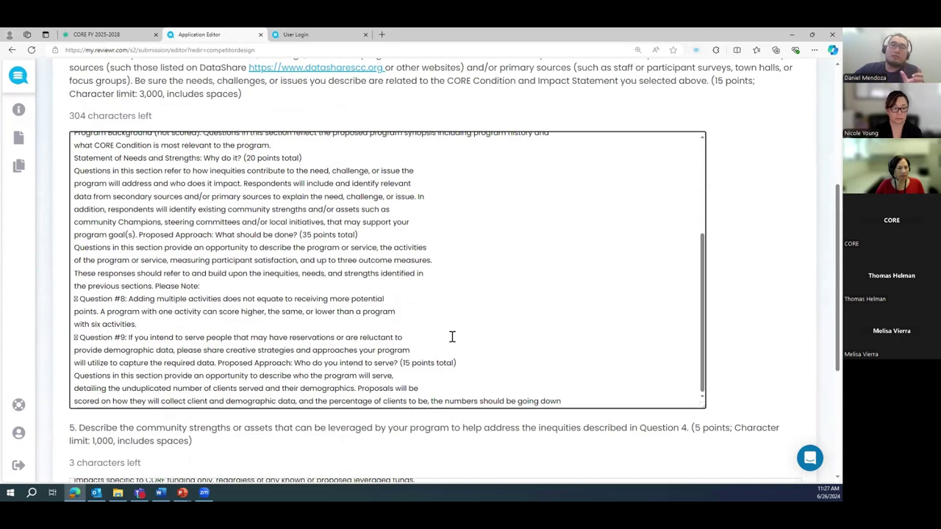
pyautogui.scroll(-3, 750, 324)
pyautogui.scroll(1, 723, 331)
pyautogui.scroll(-1, 189, 308)
pyautogui.scroll(-2, 119, 345)
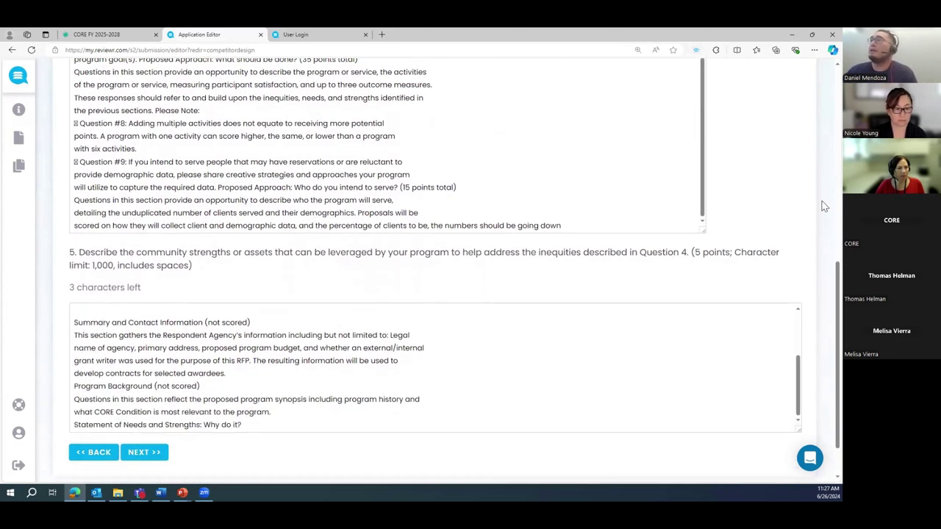
# Review Question 5's points and character limit, then continue to Question 6's page.
pyautogui.scroll(-1, 717, 229)
pyautogui.moveTo(704, 223); pyautogui.dragTo(622, 231)
pyautogui.click(701, 219)
pyautogui.click(565, 226)
pyautogui.scroll(-1, 557, 233)
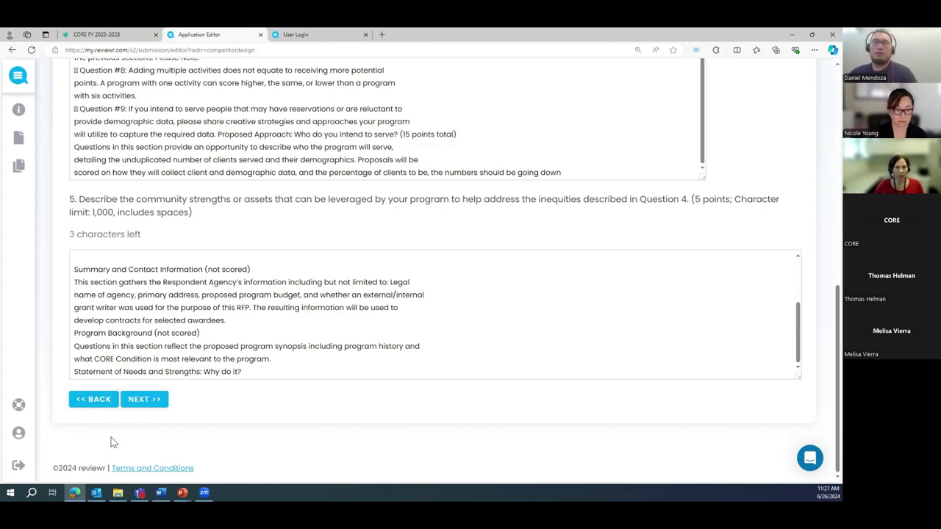
pyautogui.click(146, 399)
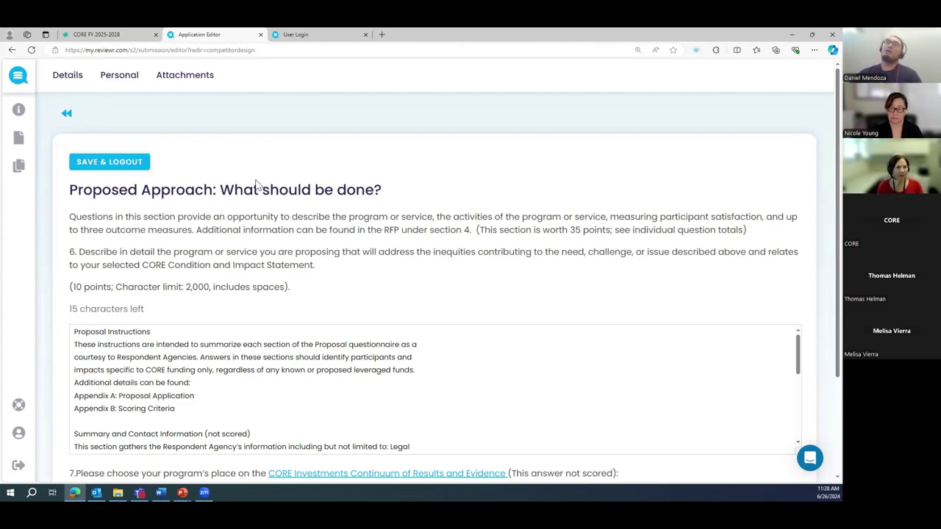
# Save and log out of the form, confirming with OK, and review the My Application summary.
pyautogui.click(115, 164)
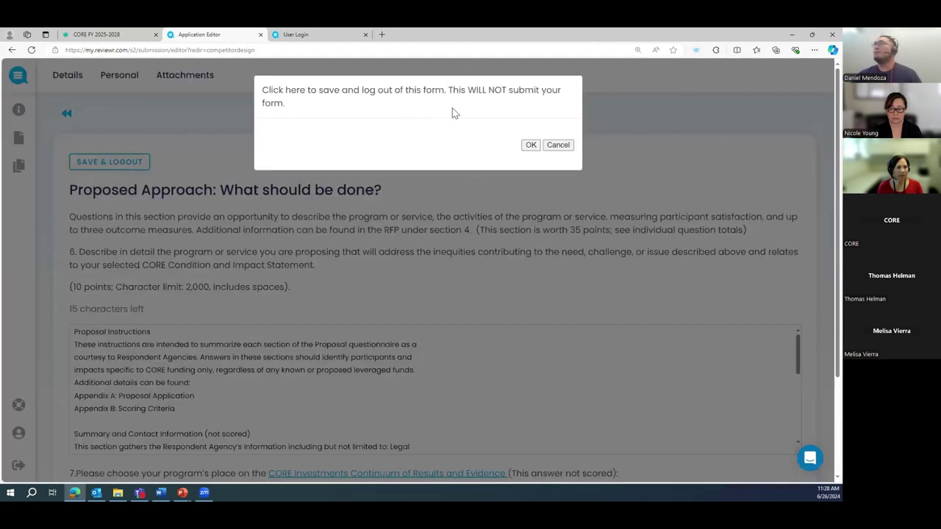
pyautogui.click(530, 145)
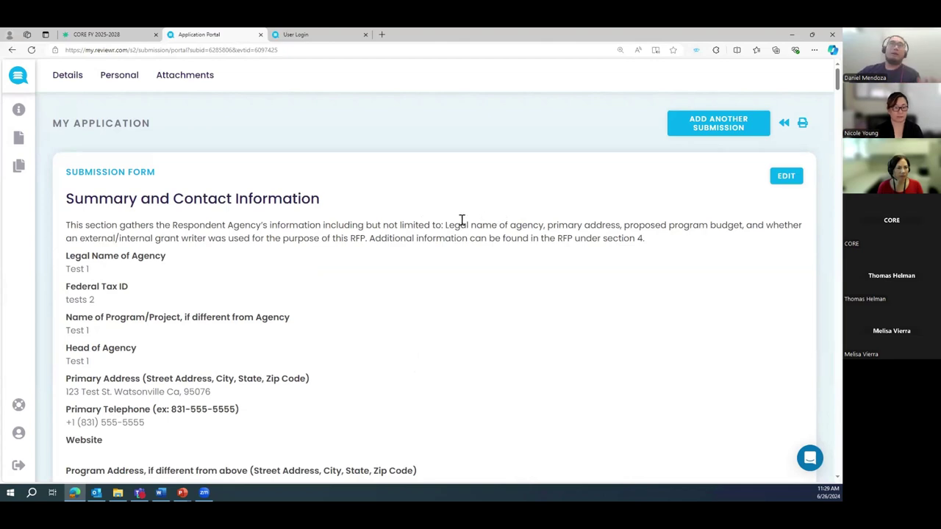
pyautogui.scroll(-2, 434, 227)
pyautogui.scroll(2, 409, 248)
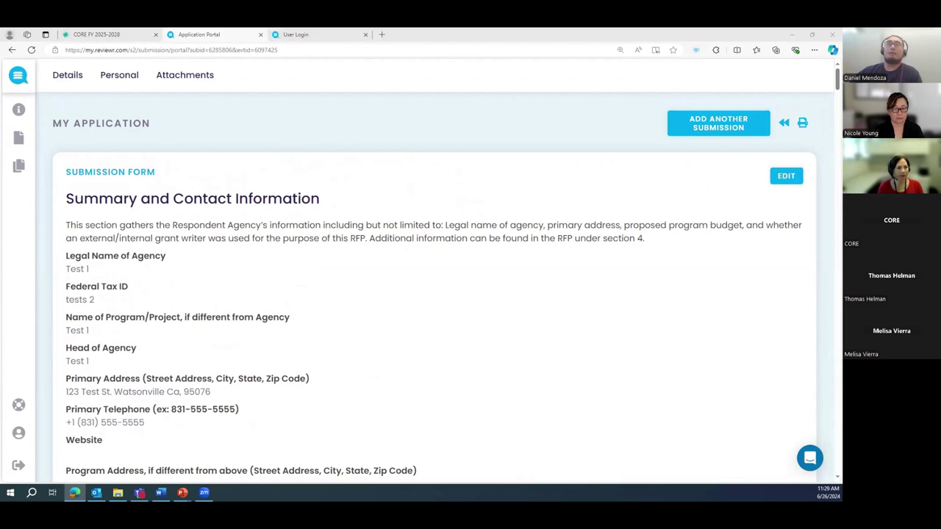
pyautogui.hotkey('alt', 'Tab')
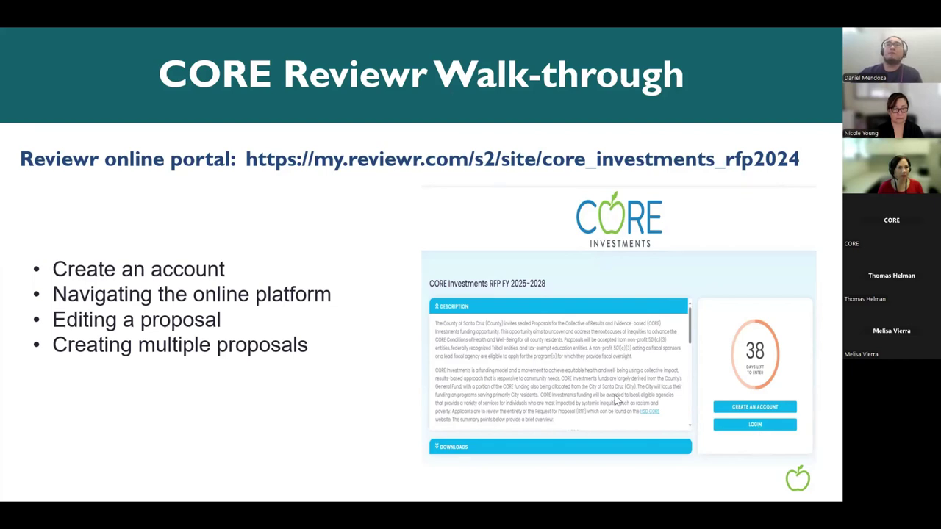
pyautogui.hotkey('alt', 'Tab')
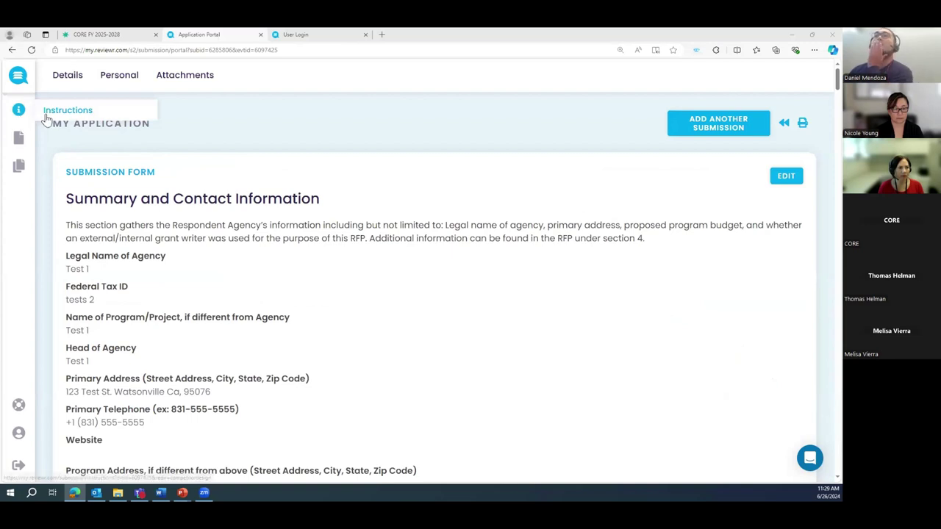
# Open the Instructions page and read the note about submitting multiple proposals.
pyautogui.click(48, 117)
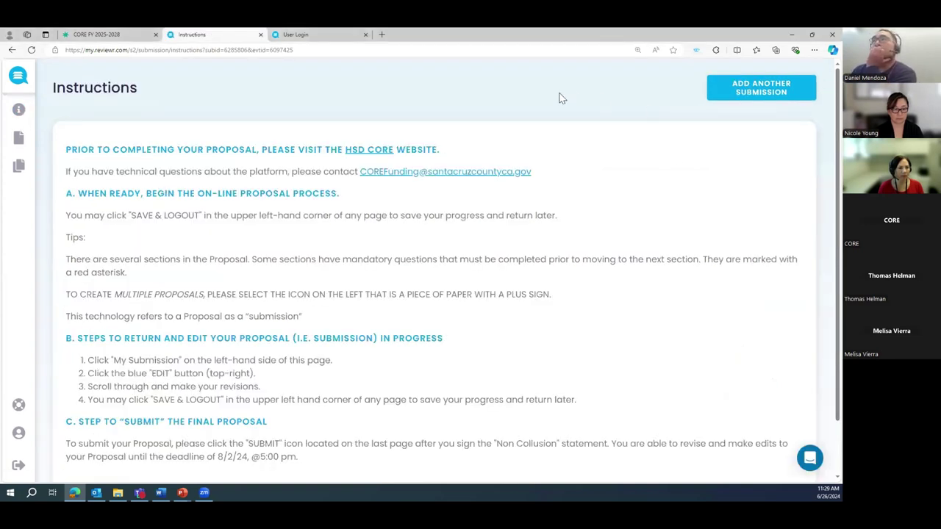
pyautogui.scroll(-2, 609, 257)
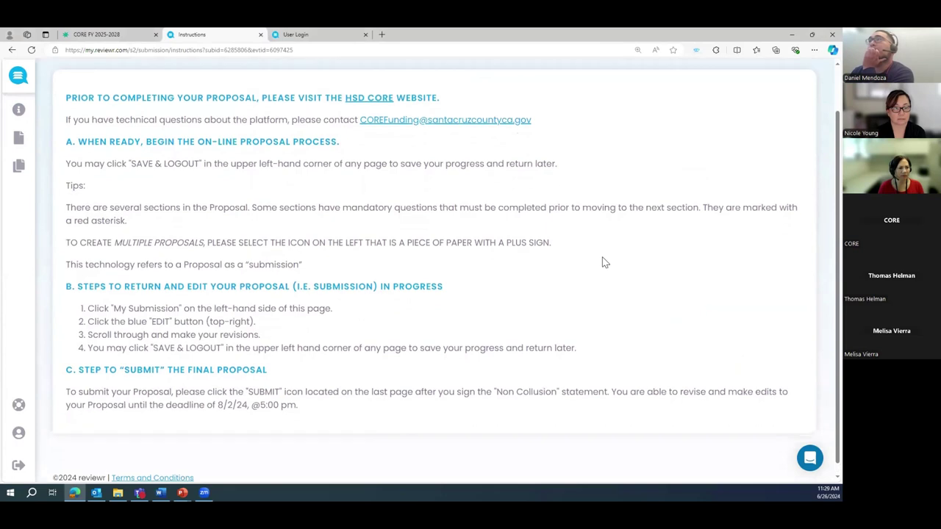
pyautogui.scroll(1, 602, 262)
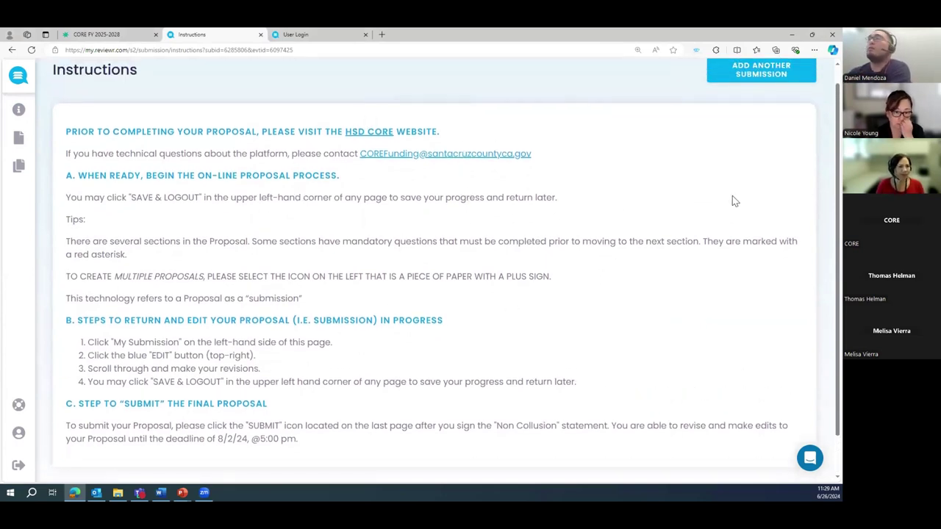
pyautogui.scroll(-1, 166, 151)
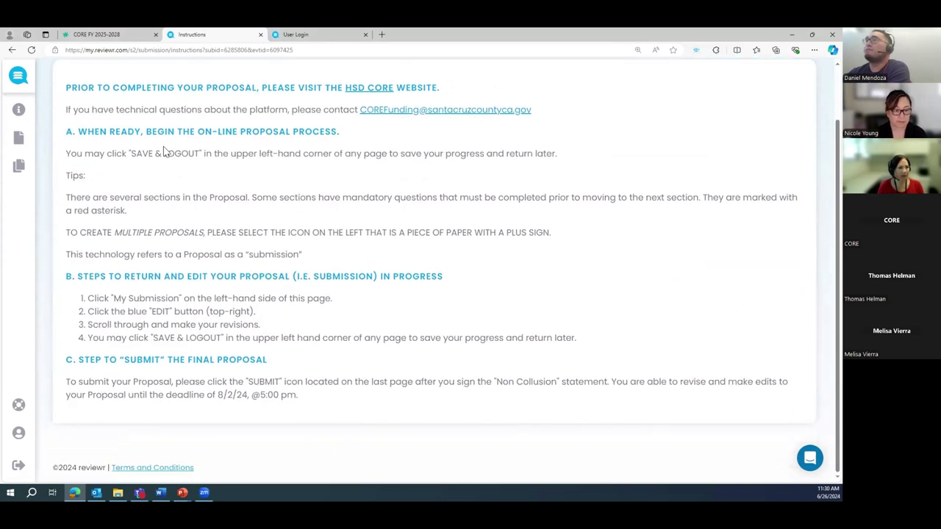
pyautogui.moveTo(119, 232); pyautogui.dragTo(189, 245)
pyautogui.rightClick(195, 229)
pyautogui.click(384, 195)
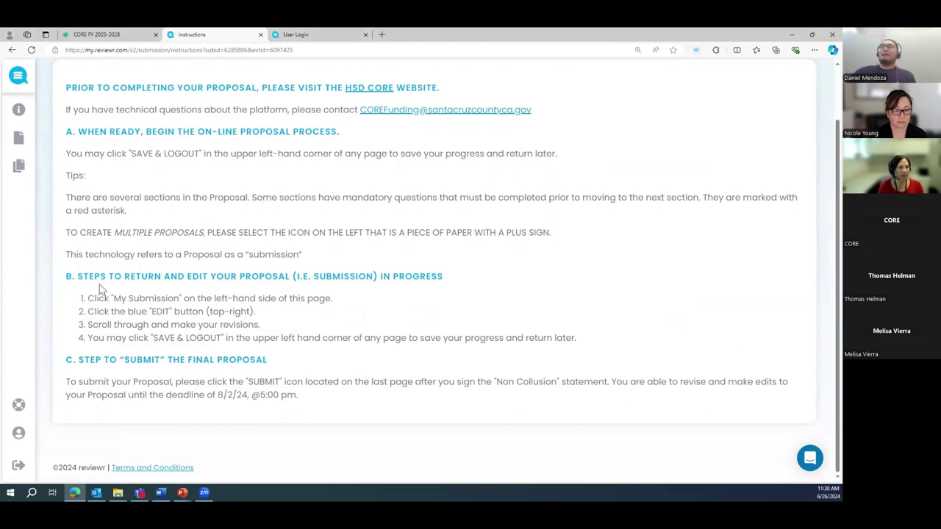
# Open My Submission and reopen the proposal for editing.
pyautogui.click(54, 145)
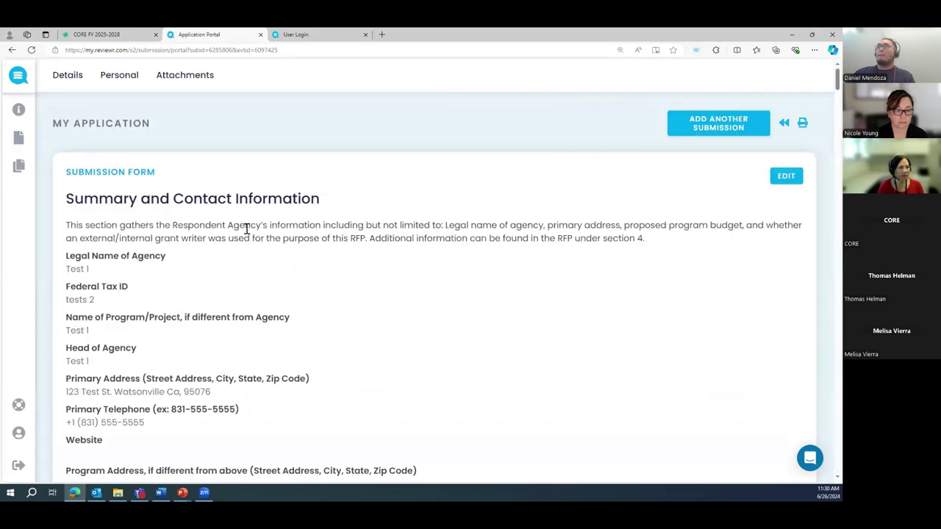
pyautogui.scroll(-1, 276, 294)
pyautogui.scroll(1, 276, 294)
pyautogui.click(791, 181)
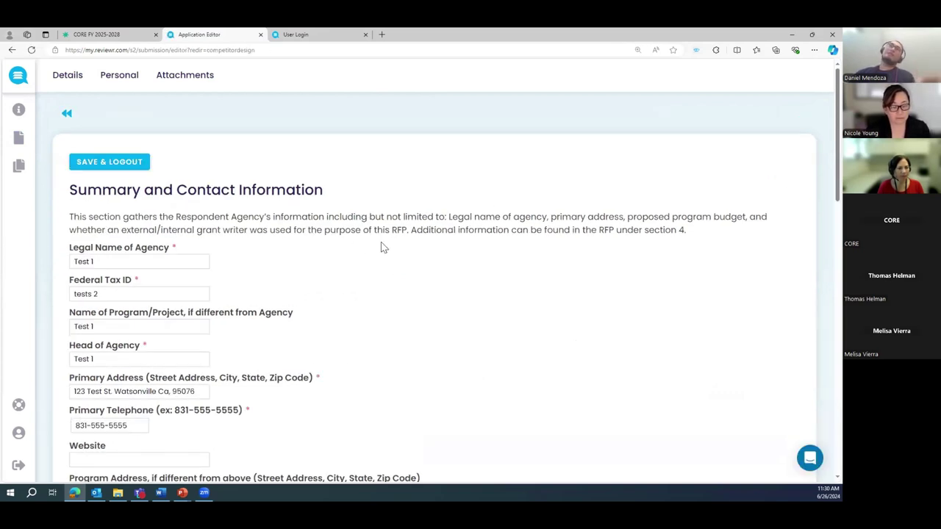
# Page through the earlier sections, past Statement of Needs and Strengths, to Proposed Approach.
pyautogui.scroll(-15, 382, 247)
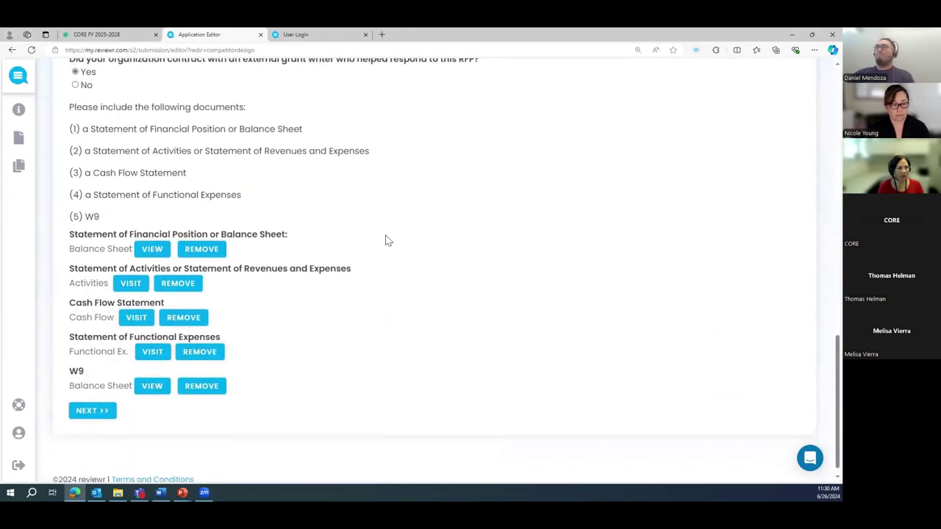
pyautogui.click(92, 399)
pyautogui.scroll(-10, 326, 301)
pyautogui.scroll(-2, 325, 303)
pyautogui.click(143, 399)
pyautogui.scroll(-8, 348, 236)
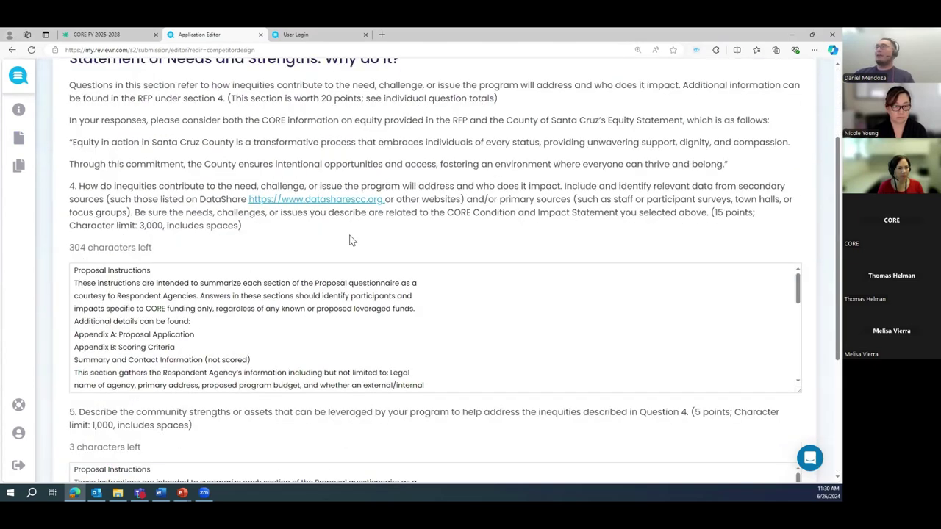
pyautogui.click(154, 399)
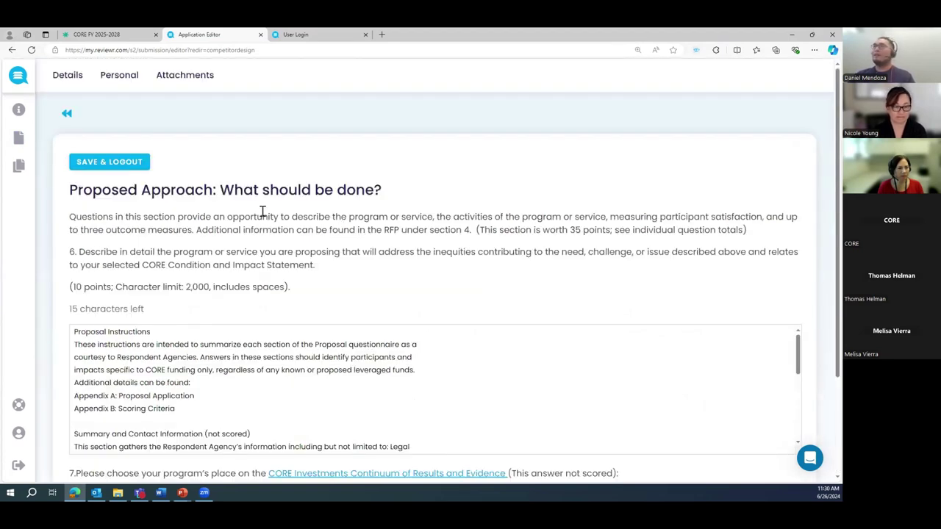
# Remove the stray line breaks before 'Proposed Approach' and 'Questions in this section' in Question 6.
pyautogui.scroll(-3, 262, 211)
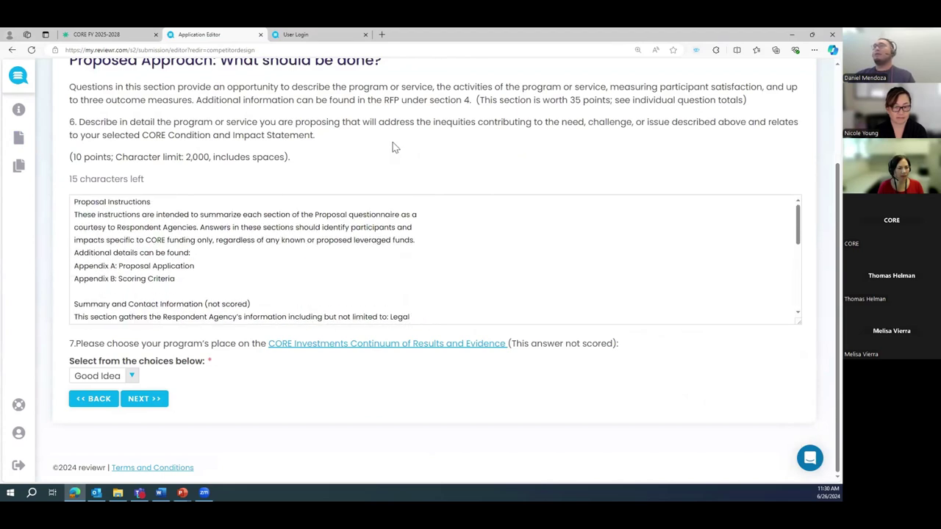
pyautogui.scroll(3, 393, 147)
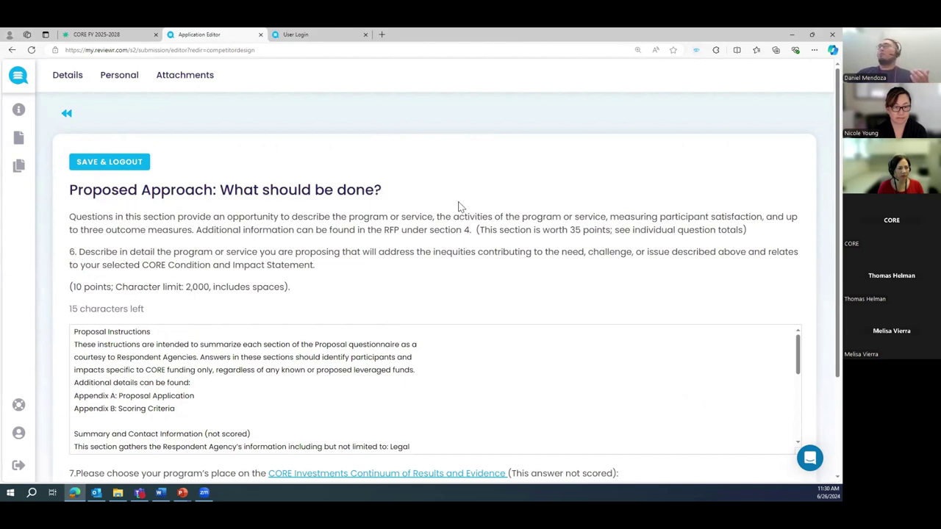
pyautogui.moveTo(750, 232); pyautogui.dragTo(382, 232)
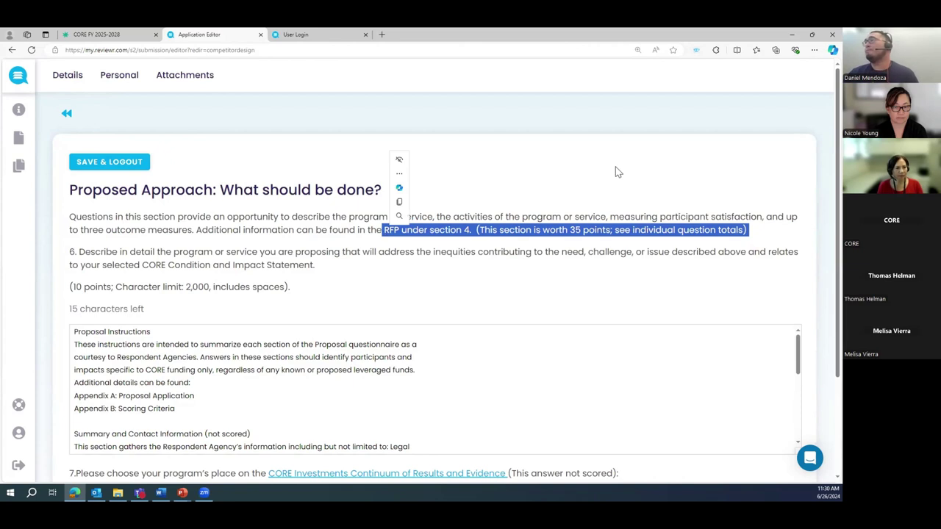
pyautogui.click(601, 209)
pyautogui.scroll(-1, 262, 300)
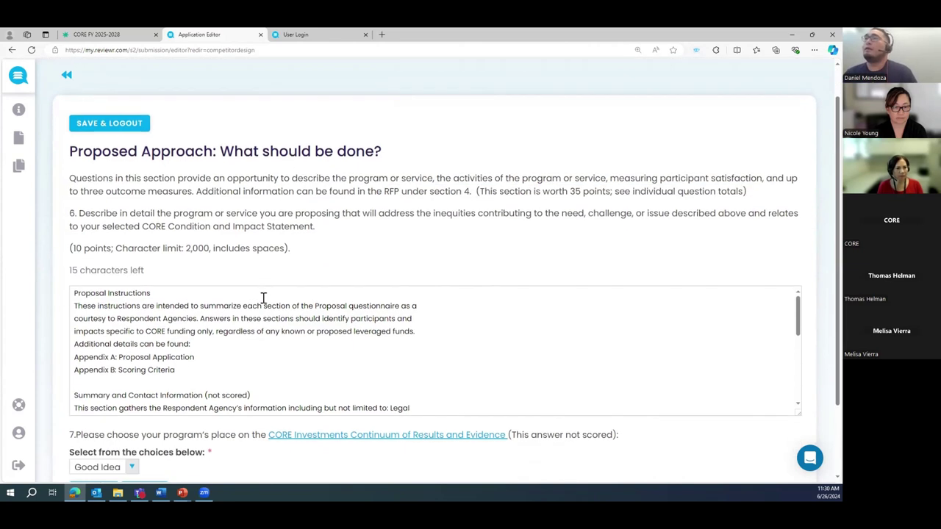
pyautogui.moveTo(800, 408); pyautogui.dragTo(591, 471)
pyautogui.scroll(-5, 529, 357)
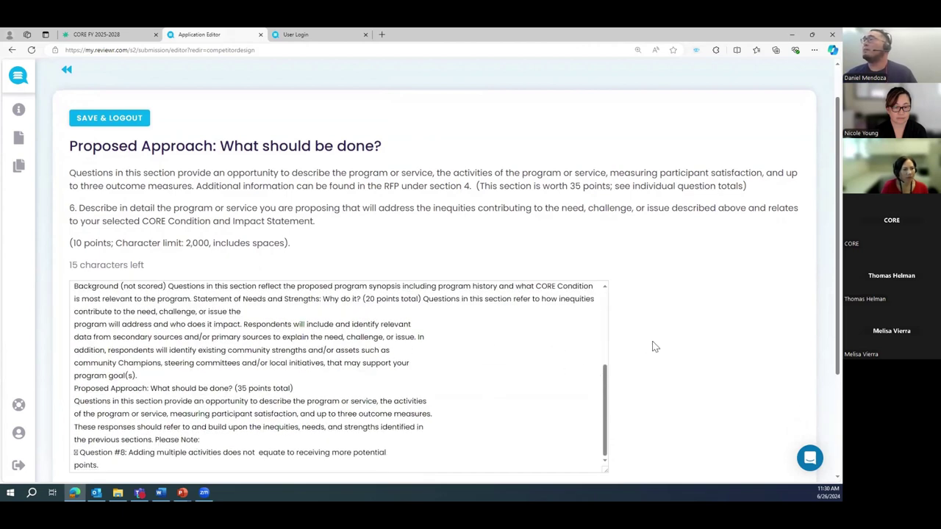
pyautogui.scroll(-2, 825, 248)
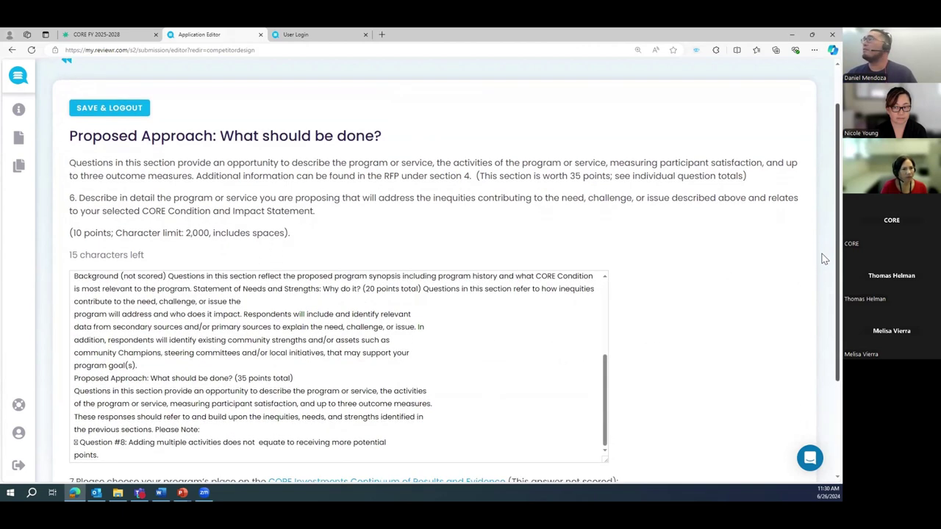
pyautogui.scroll(-2, 825, 289)
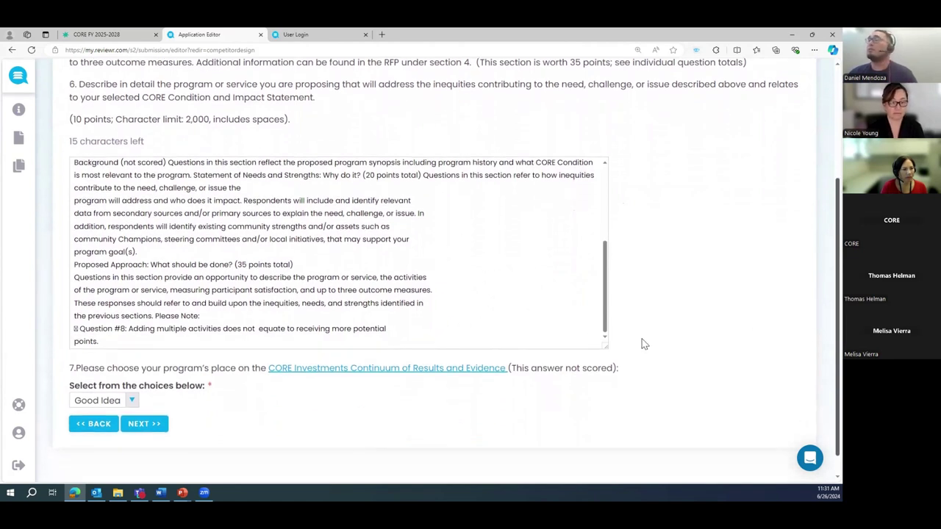
pyautogui.click(74, 265)
pyautogui.press('BackSpace')
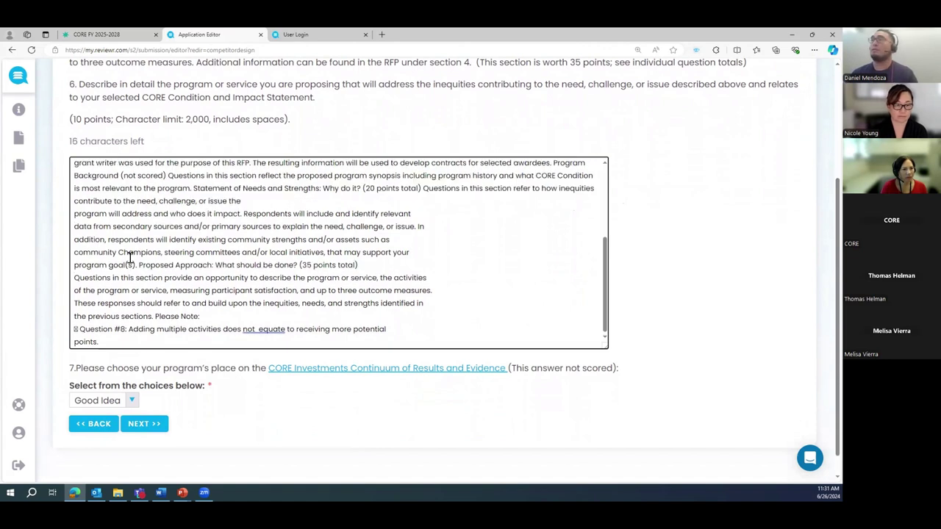
pyautogui.click(75, 277)
pyautogui.press('BackSpace')
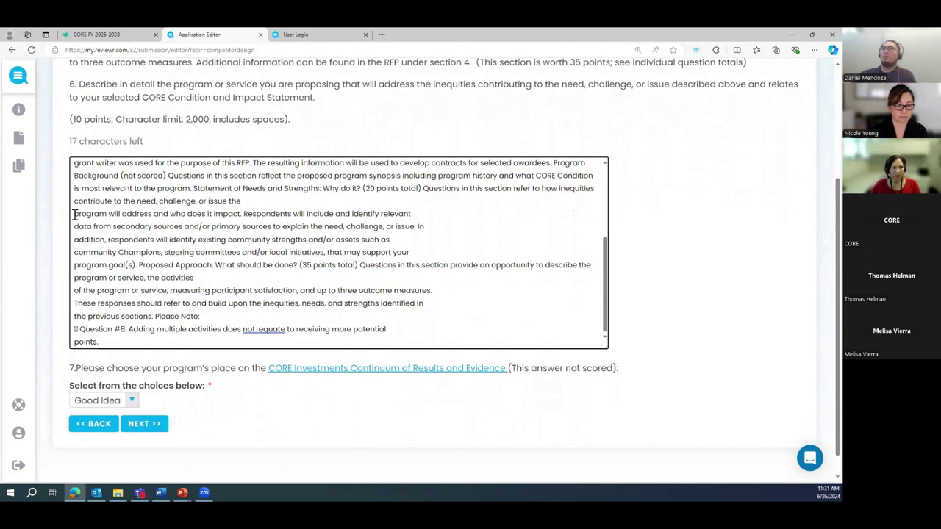
# Join the 'program will address', 'addition, respondents' and 'community Champions' lines onto their preceding lines.
pyautogui.press('BackSpace')
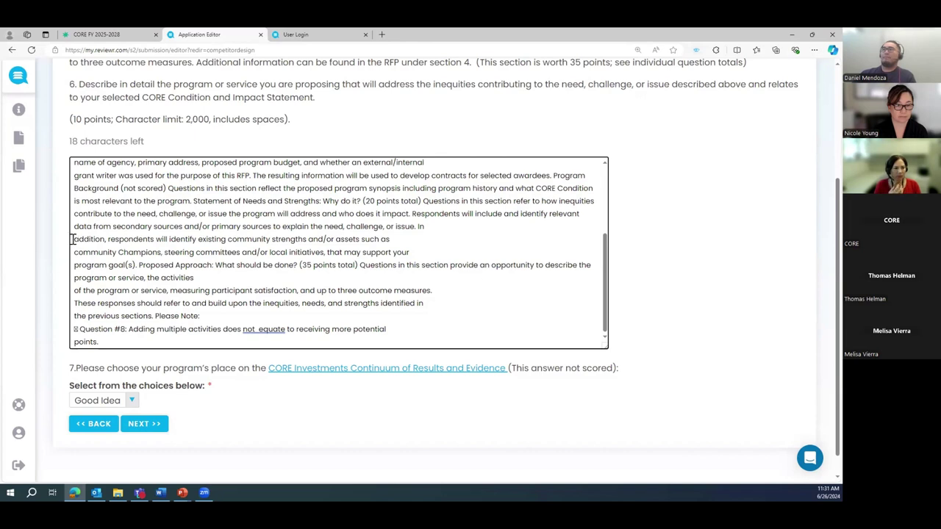
pyautogui.click(74, 239)
pyautogui.press('BackSpace')
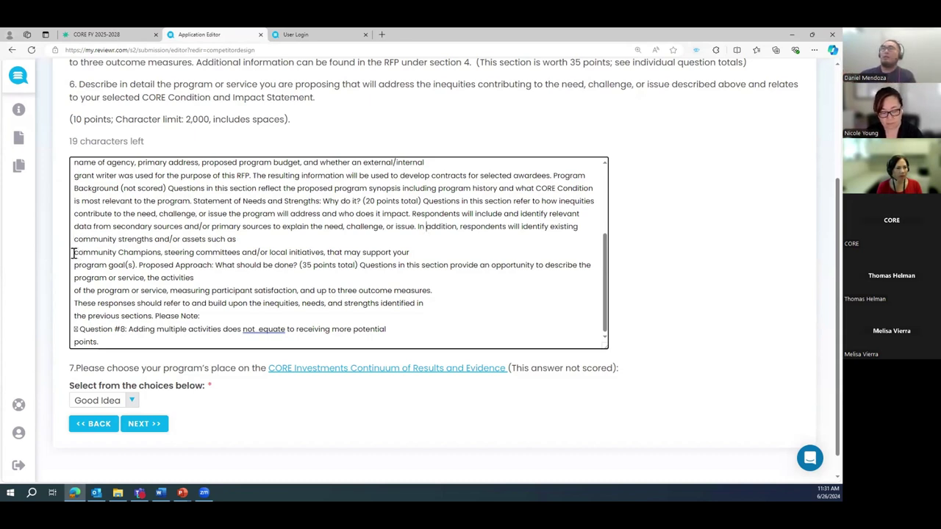
pyautogui.click(74, 252)
pyautogui.press('BackSpace')
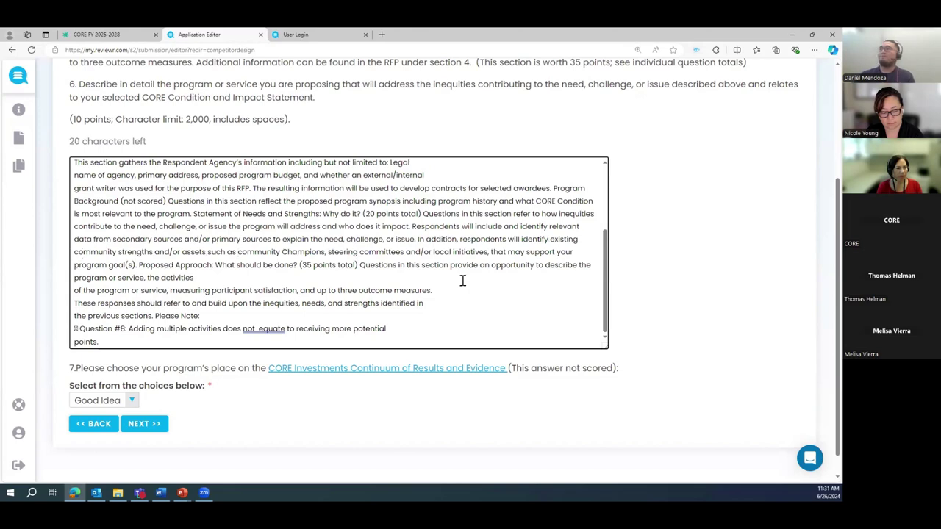
# Keep Good Idea as Question 7's answer and continue to the key activities page.
pyautogui.moveTo(602, 344); pyautogui.dragTo(629, 352)
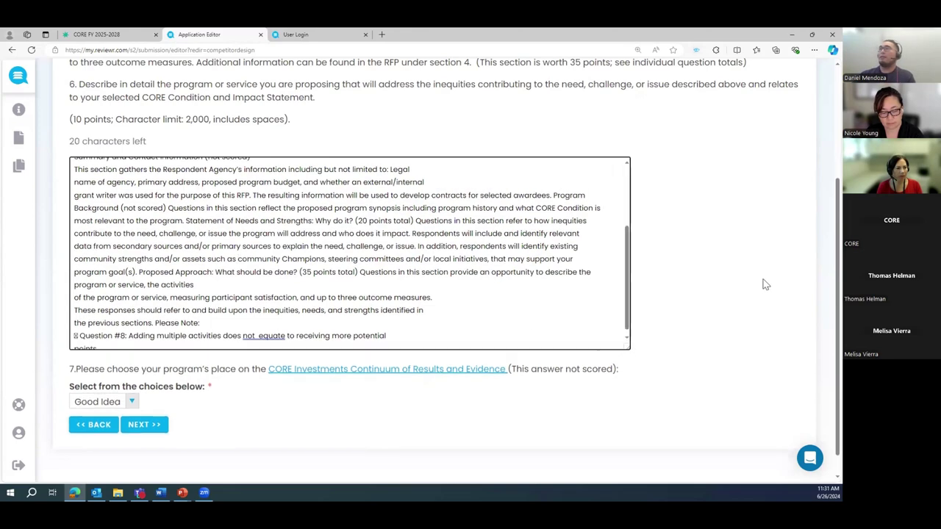
pyautogui.scroll(-1, 739, 288)
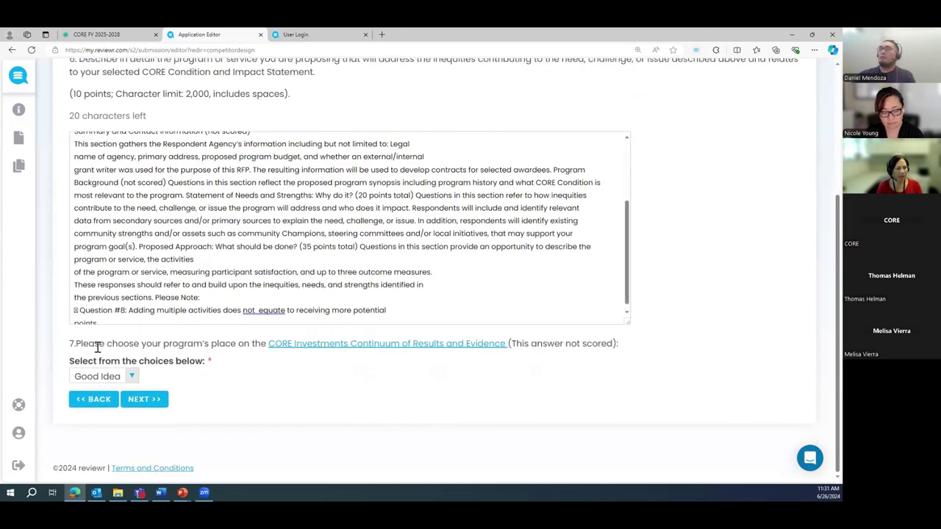
pyautogui.click(138, 382)
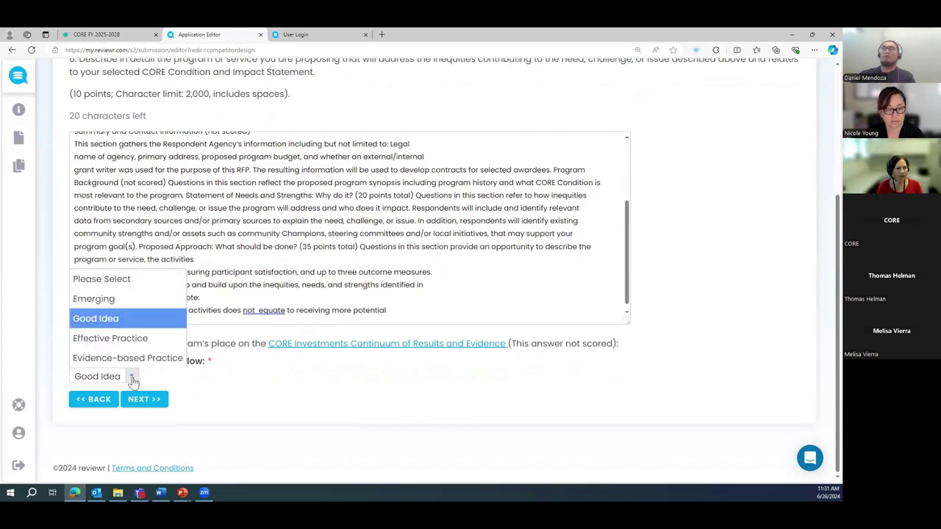
pyautogui.click(111, 321)
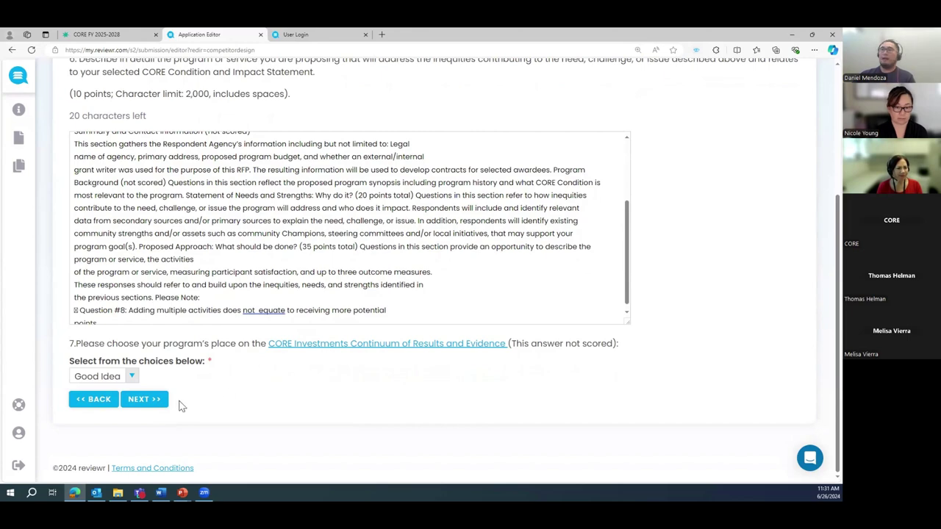
pyautogui.click(140, 399)
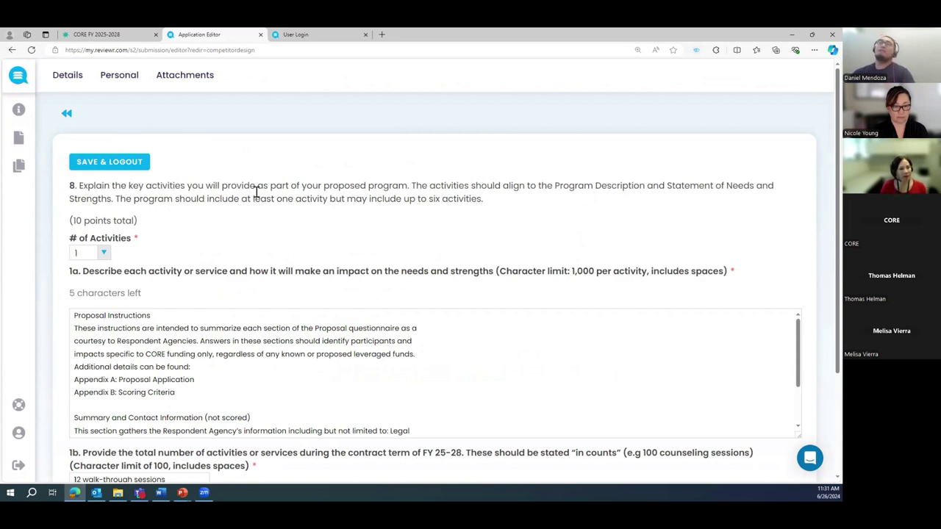
pyautogui.moveTo(169, 224); pyautogui.dragTo(69, 220)
pyautogui.click(220, 228)
pyautogui.scroll(-2, 248, 195)
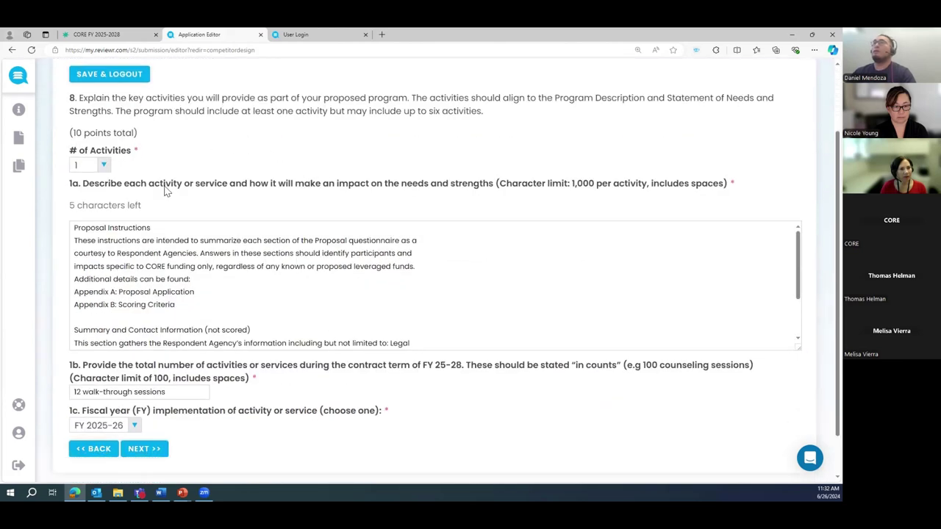
pyautogui.scroll(1, 185, 218)
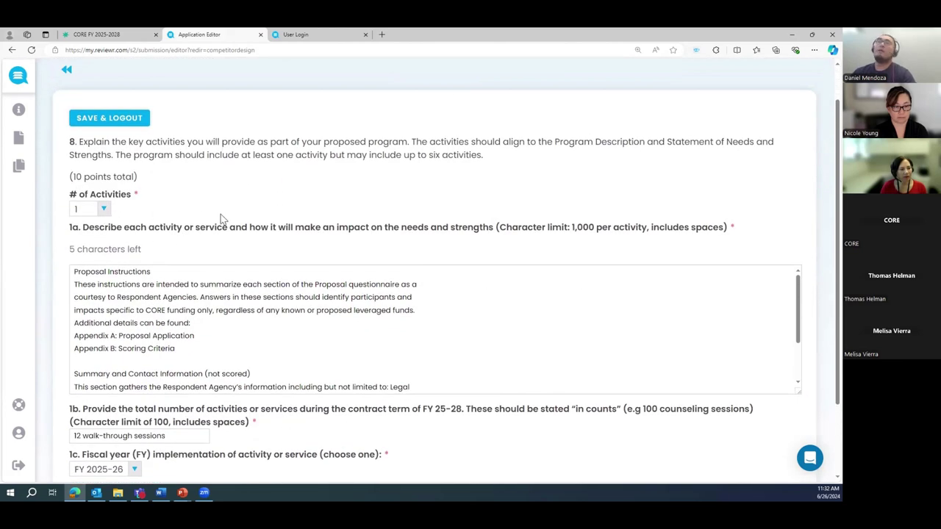
pyautogui.moveTo(92, 285); pyautogui.dragTo(262, 348)
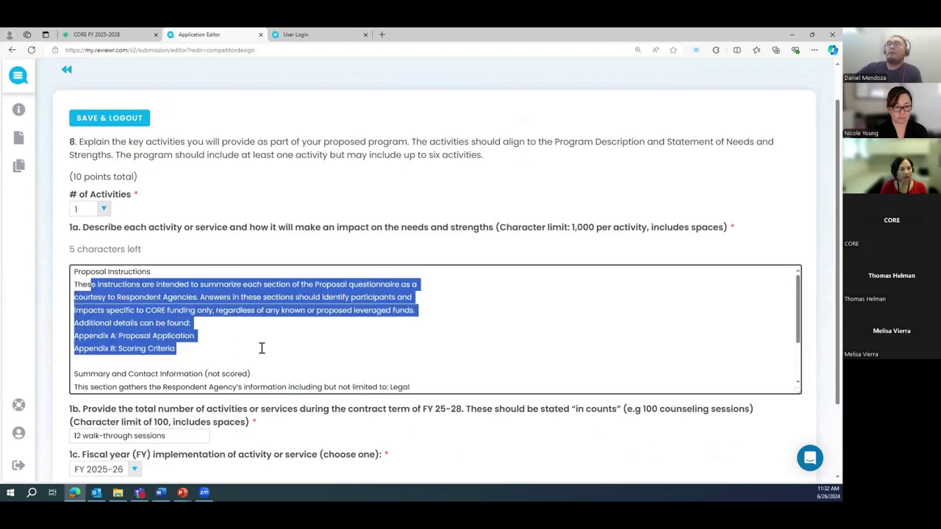
pyautogui.click(236, 349)
pyautogui.scroll(-5, 236, 348)
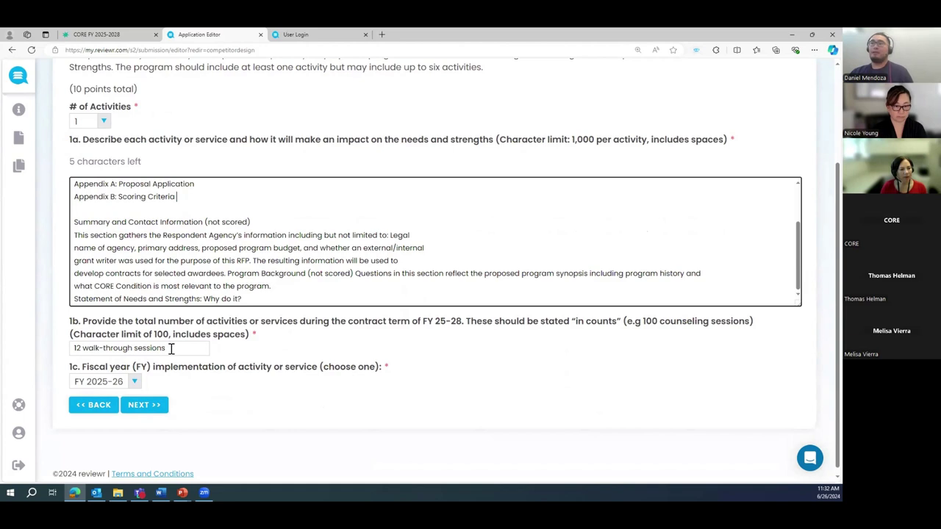
pyautogui.press('Tab')
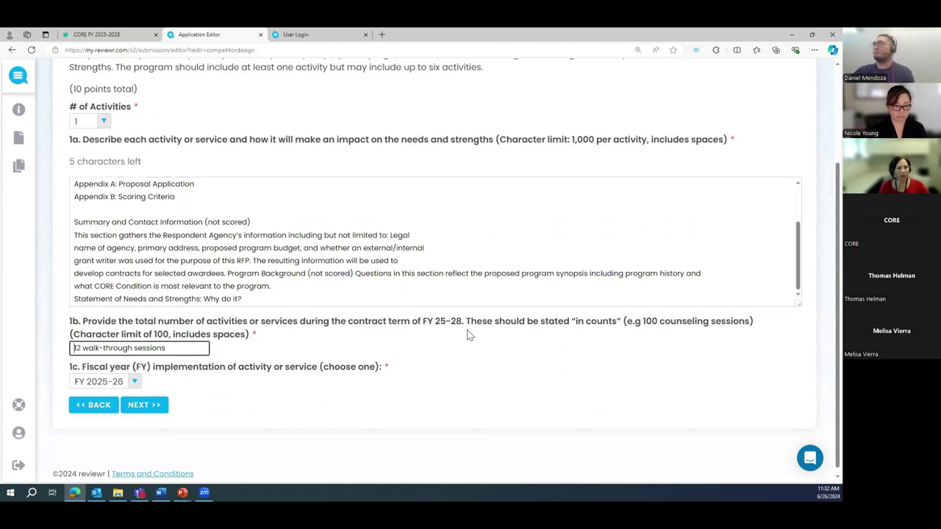
pyautogui.moveTo(744, 324); pyautogui.dragTo(665, 323)
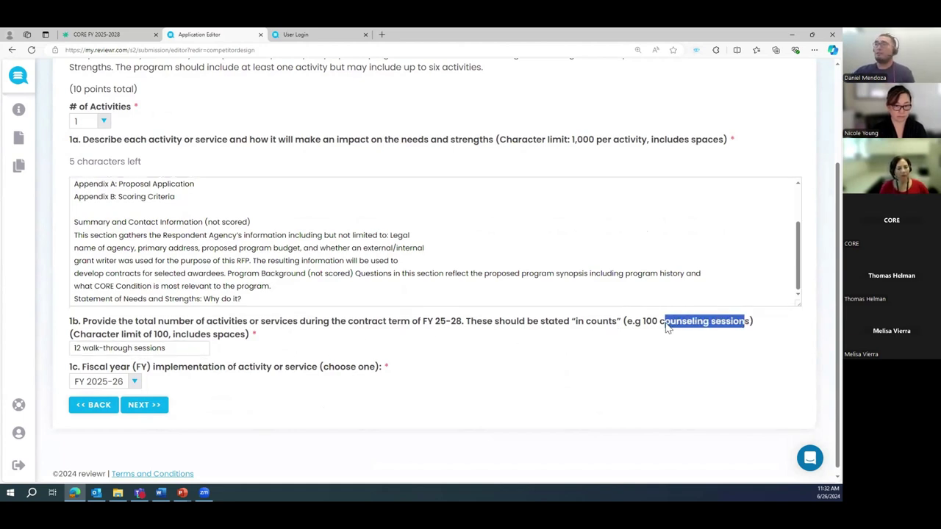
pyautogui.click(641, 335)
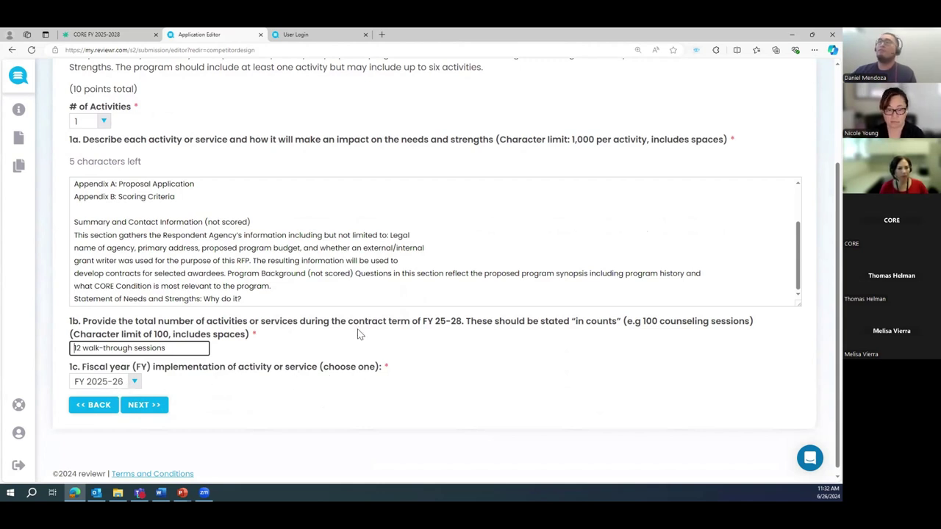
pyautogui.scroll(1, 357, 329)
pyautogui.click(263, 185)
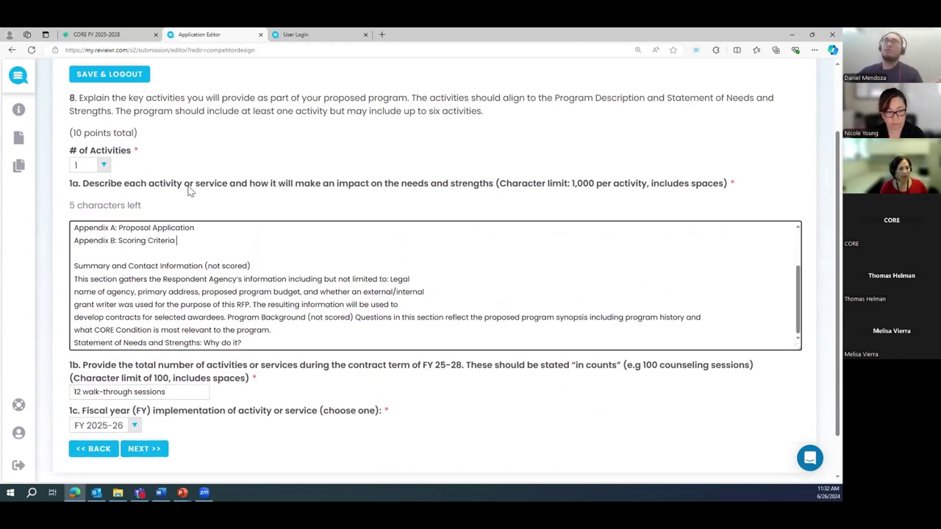
pyautogui.click(103, 166)
# Set the activity count to 2 and delete the excess text from the 2a description.
pyautogui.click(105, 227)
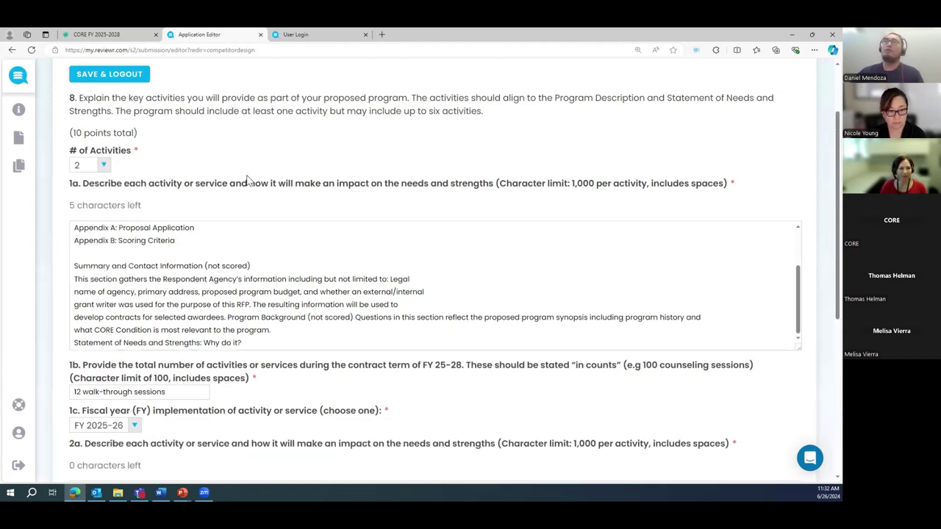
pyautogui.scroll(-3, 257, 187)
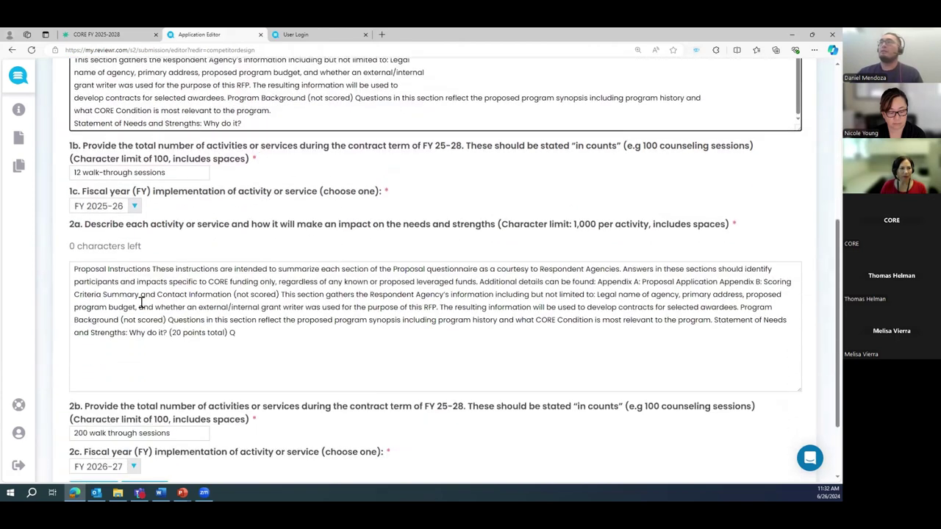
pyautogui.click(263, 331)
pyautogui.moveTo(248, 331); pyautogui.dragTo(228, 284)
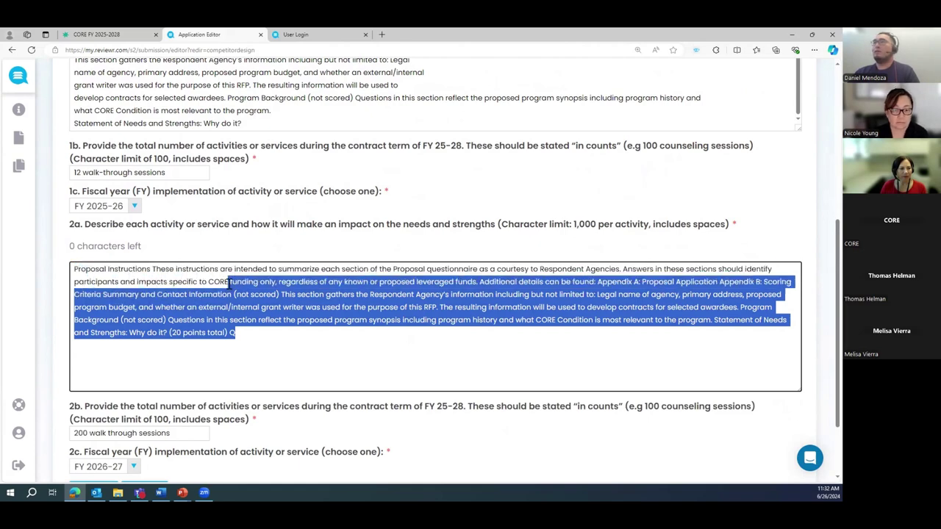
pyautogui.press('BackSpace')
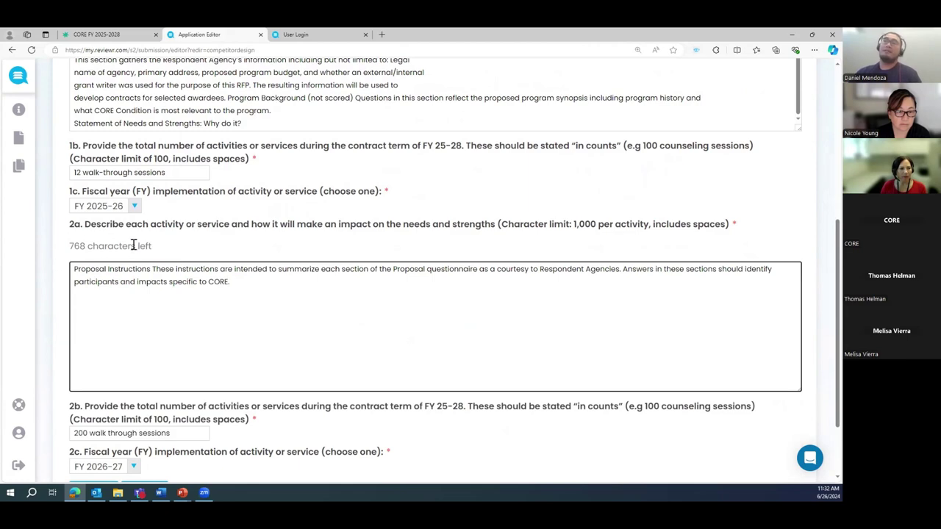
# Change the 2b walk-through session count from 200 to 20.
pyautogui.scroll(-2, 264, 294)
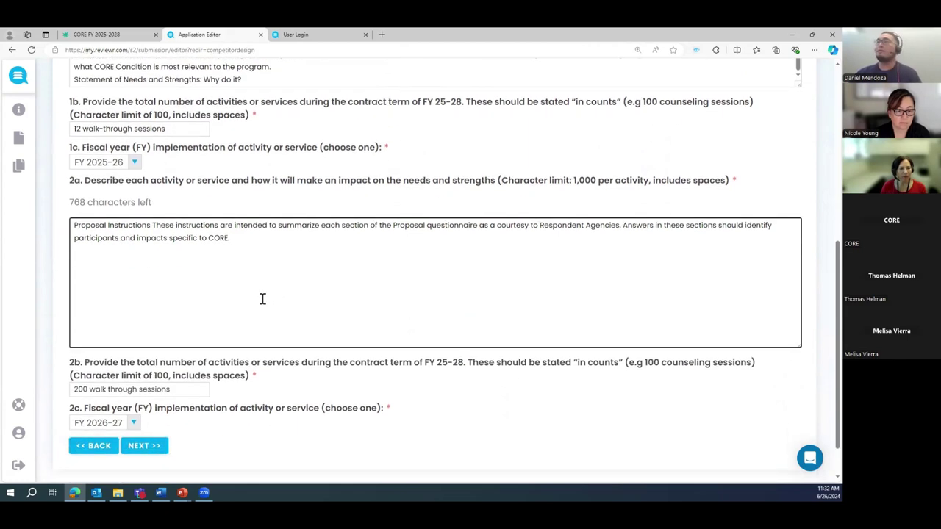
pyautogui.scroll(2, 91, 347)
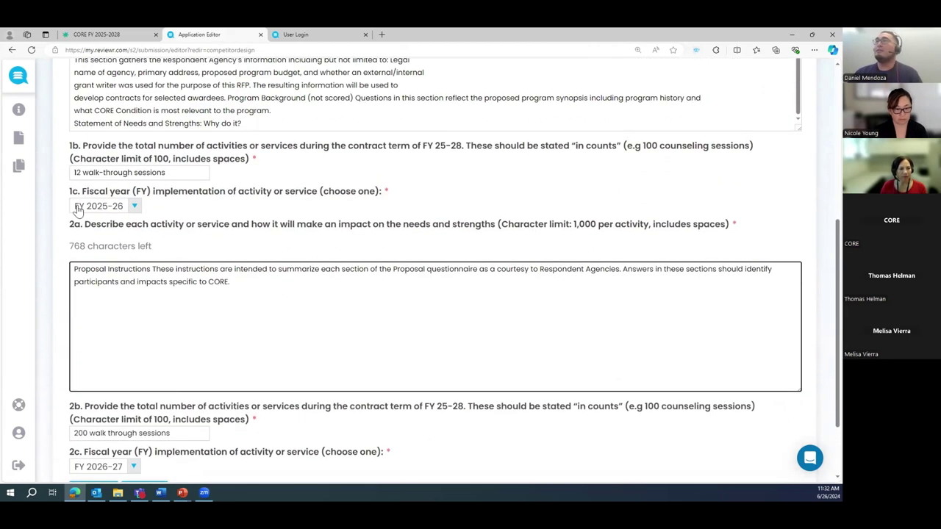
pyautogui.scroll(-2, 157, 302)
pyautogui.click(87, 346)
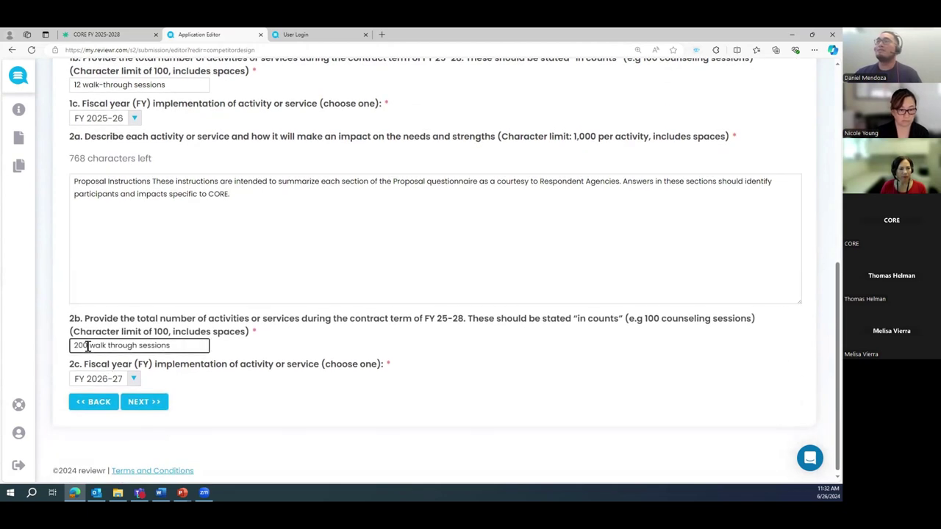
pyautogui.press('BackSpace')
pyautogui.press('BackSpace')
pyautogui.write('0')
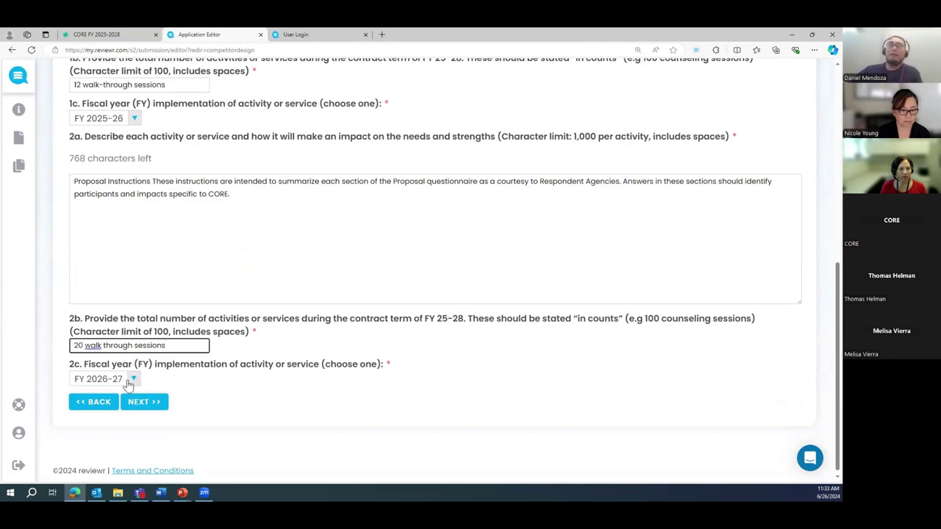
# Keep FY 2026-27 for 2c, review the activity answers, and continue to Question 9.
pyautogui.click(134, 379)
pyautogui.click(115, 437)
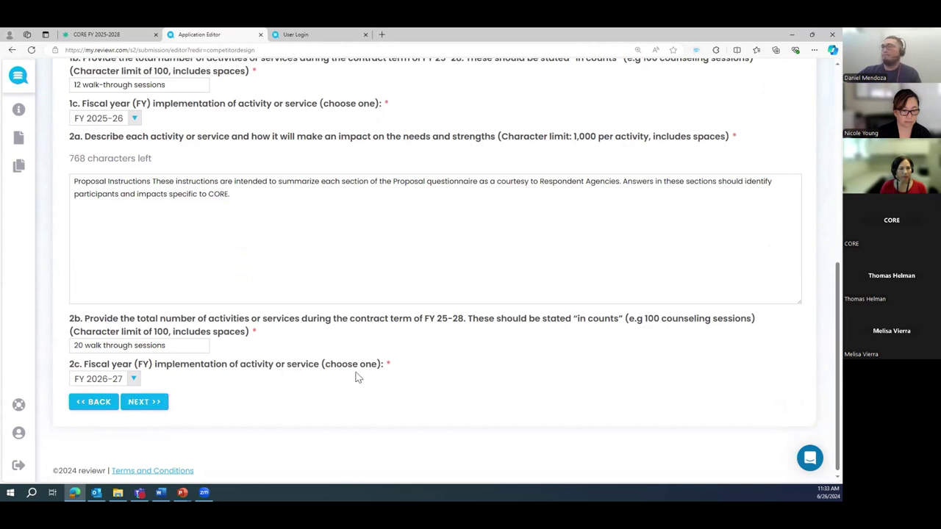
pyautogui.scroll(1, 356, 377)
pyautogui.moveTo(644, 409); pyautogui.dragTo(726, 414)
pyautogui.press('Tab')
pyautogui.scroll(-1, 384, 418)
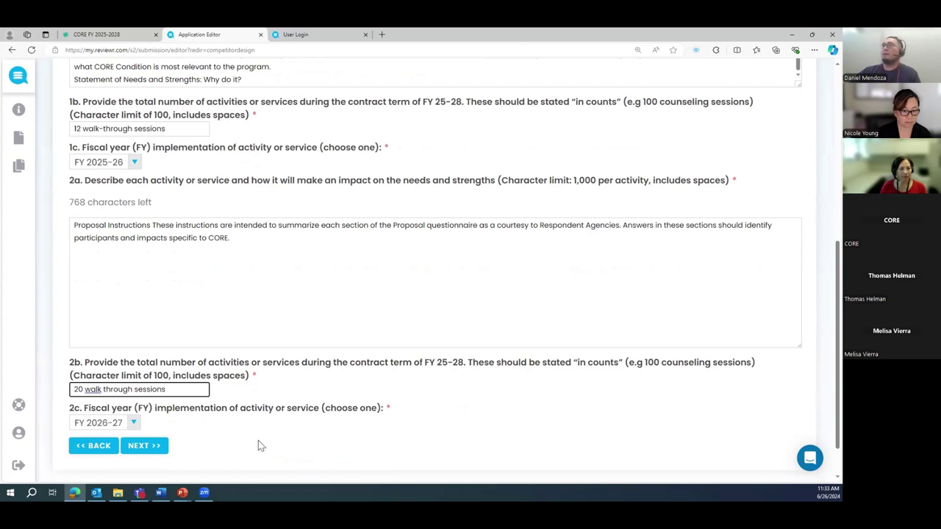
pyautogui.scroll(-1, 220, 431)
pyautogui.scroll(2, 238, 275)
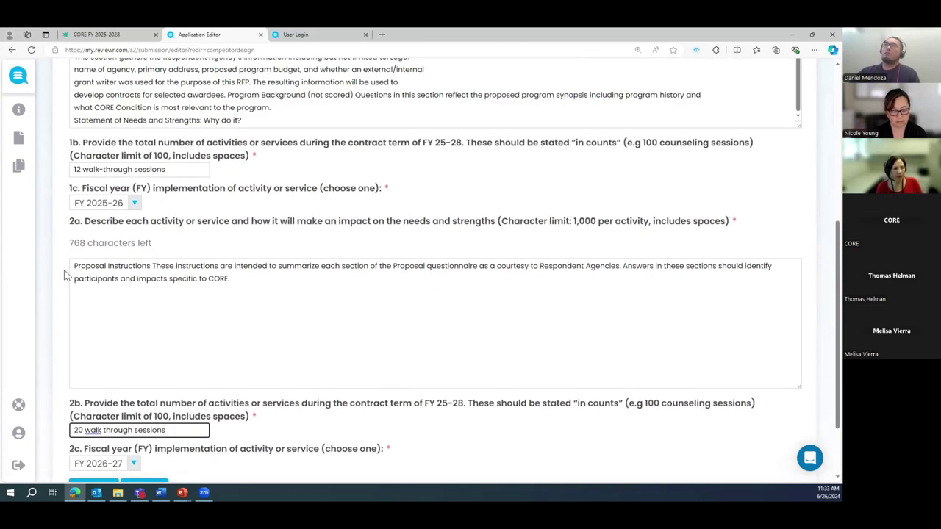
pyautogui.scroll(-2, 242, 440)
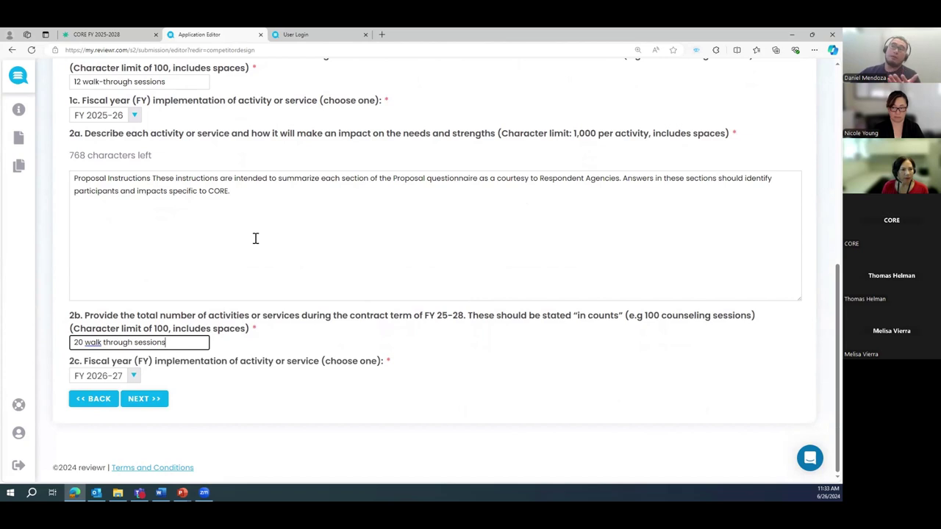
pyautogui.moveTo(798, 296); pyautogui.dragTo(784, 323)
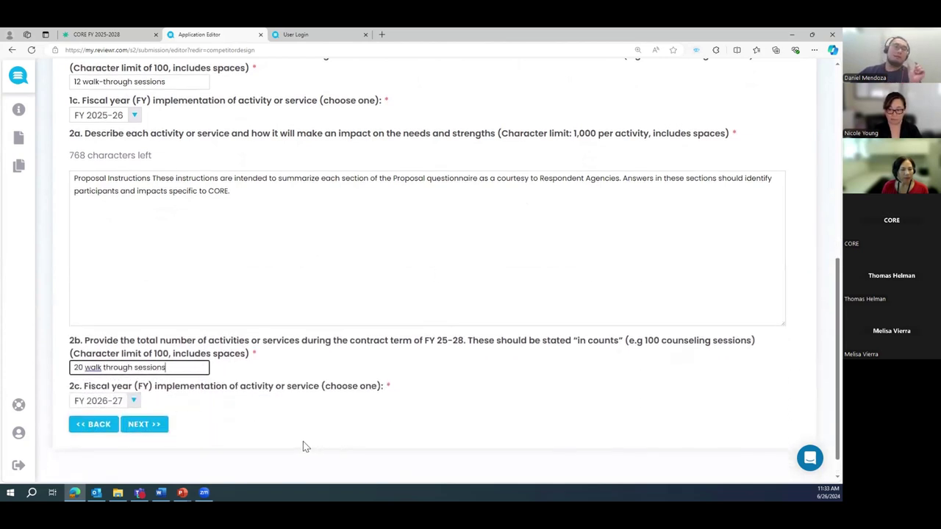
pyautogui.click(236, 400)
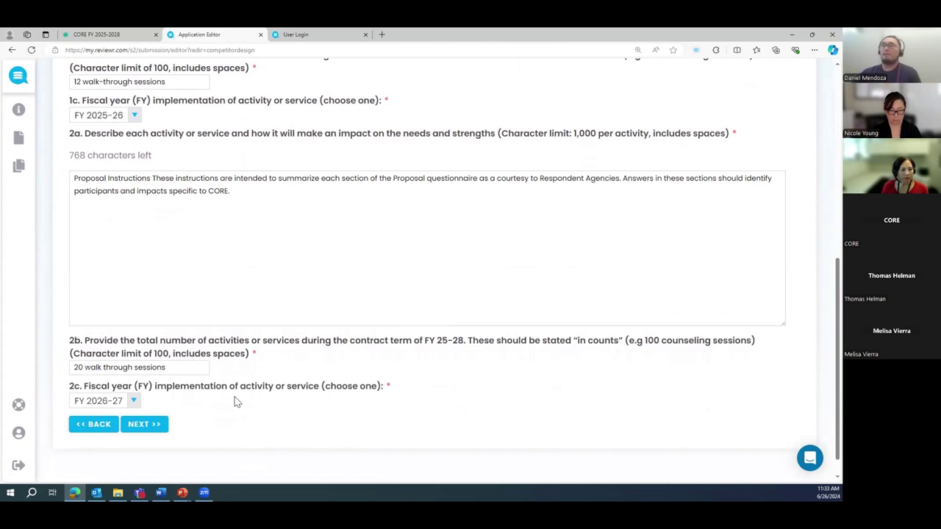
pyautogui.click(143, 427)
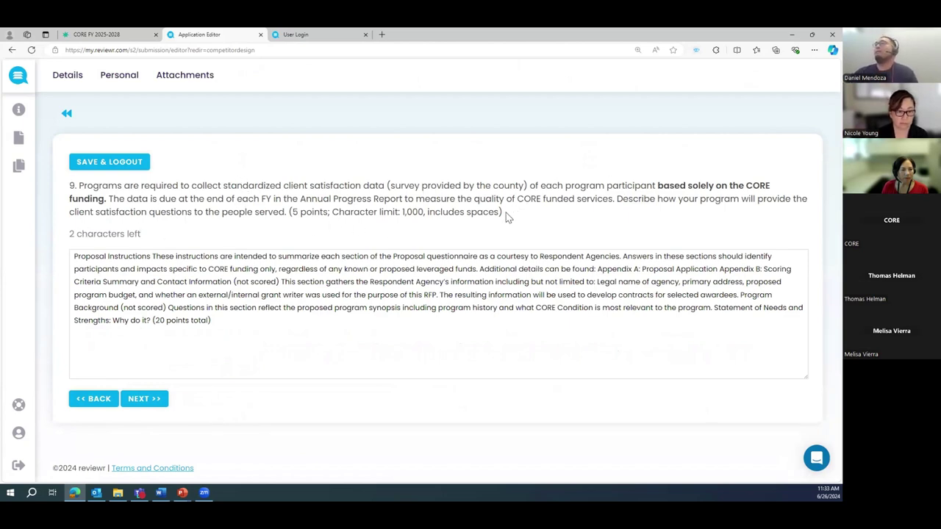
# Leave Question 9's client satisfaction answer unchanged and continue to Question 10.
pyautogui.moveTo(506, 213); pyautogui.dragTo(282, 213)
pyautogui.click(171, 253)
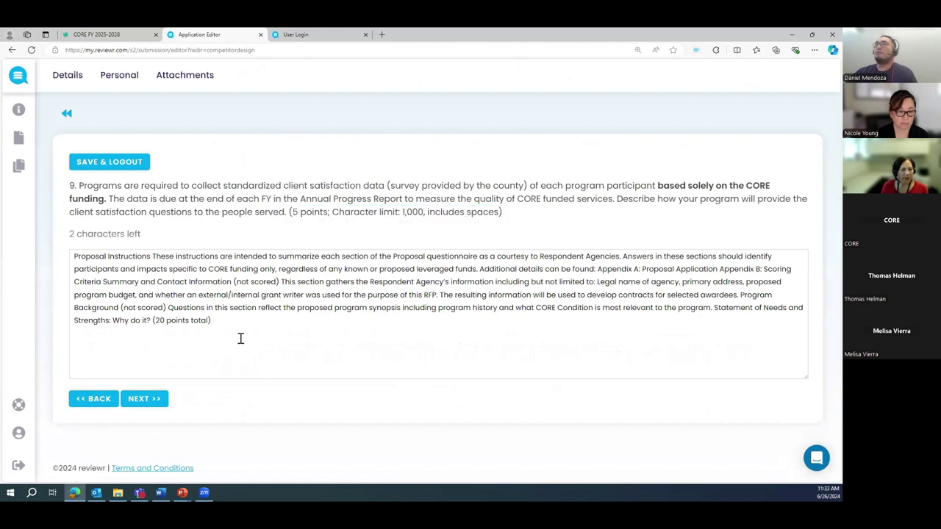
pyautogui.click(263, 331)
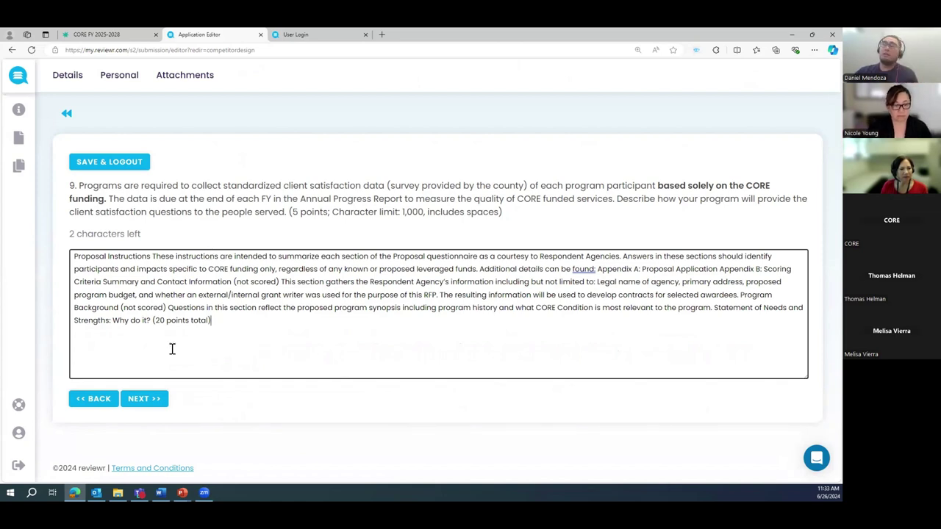
pyautogui.click(151, 406)
pyautogui.click(149, 405)
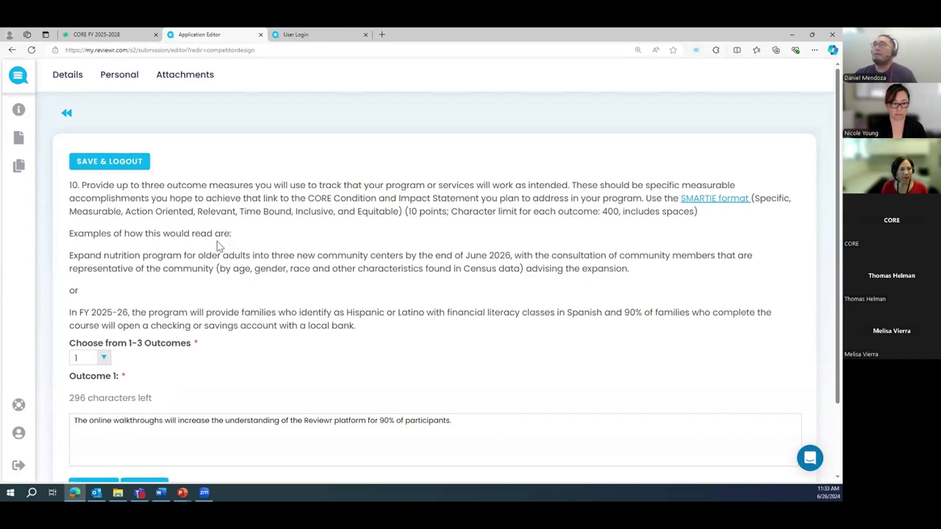
# Keep 1 outcome with Outcome 1's existing text and continue to Question 11 on participants.
pyautogui.scroll(-1, 216, 241)
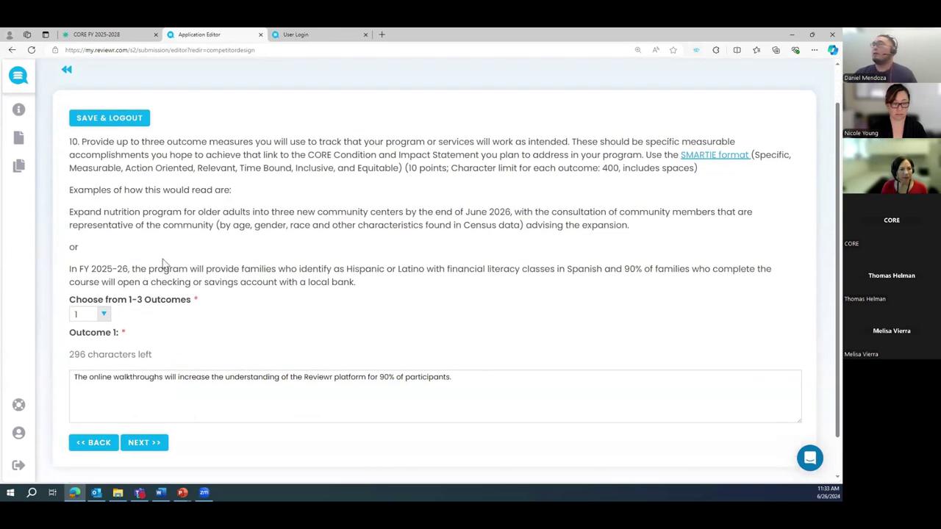
pyautogui.click(104, 315)
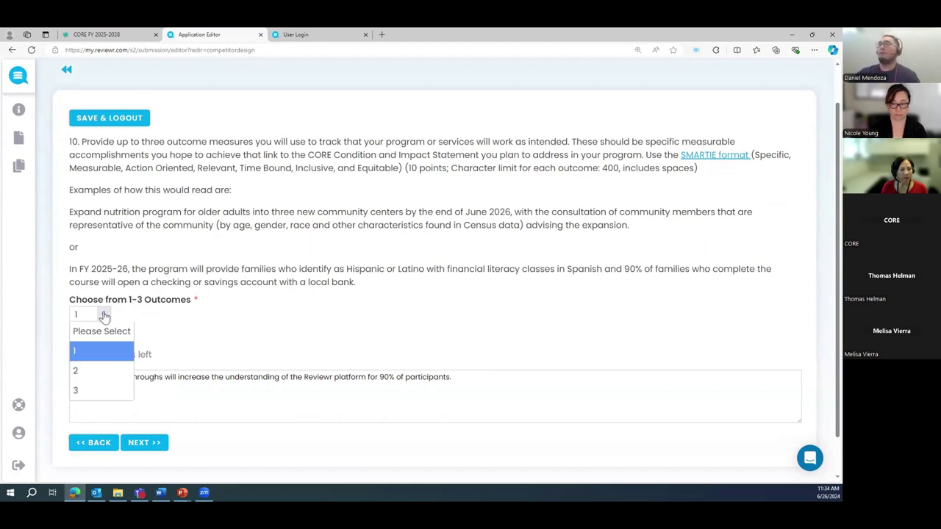
pyautogui.click(122, 270)
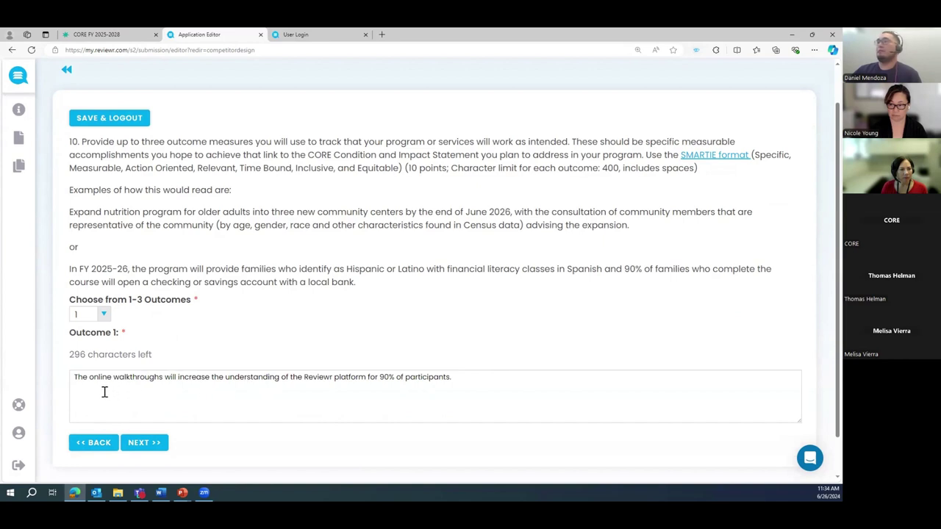
pyautogui.click(456, 382)
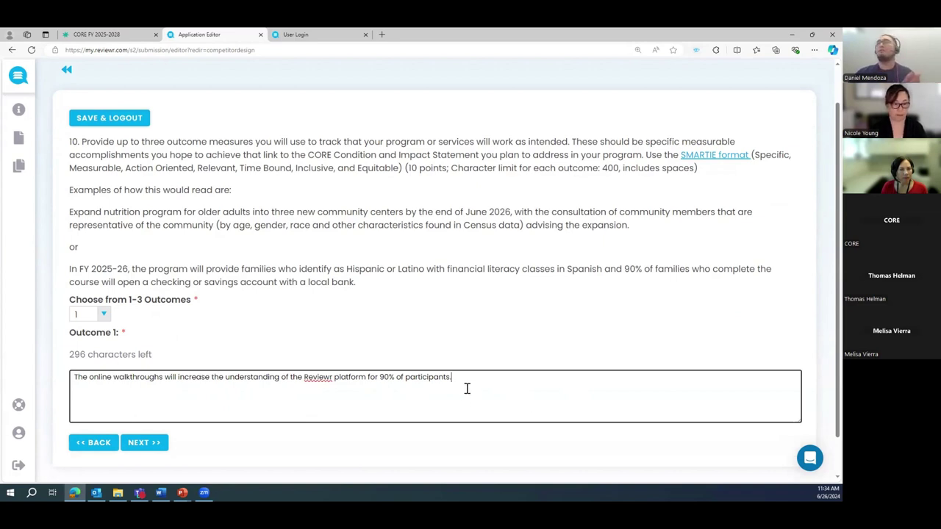
pyautogui.click(351, 344)
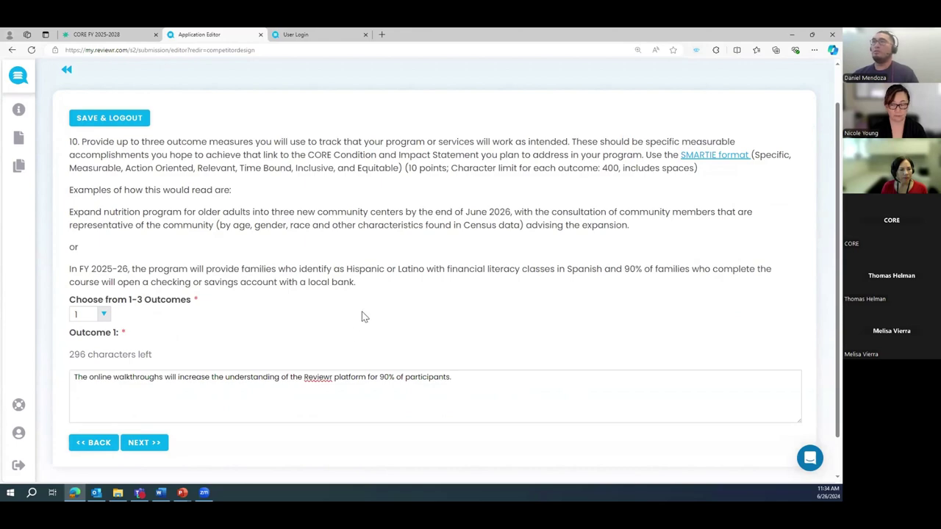
pyautogui.click(153, 444)
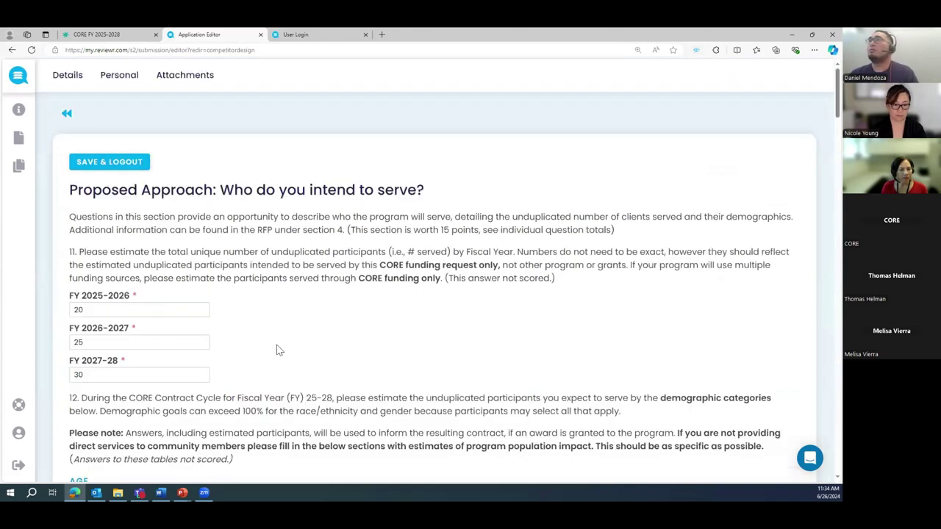
pyautogui.scroll(-1, 301, 232)
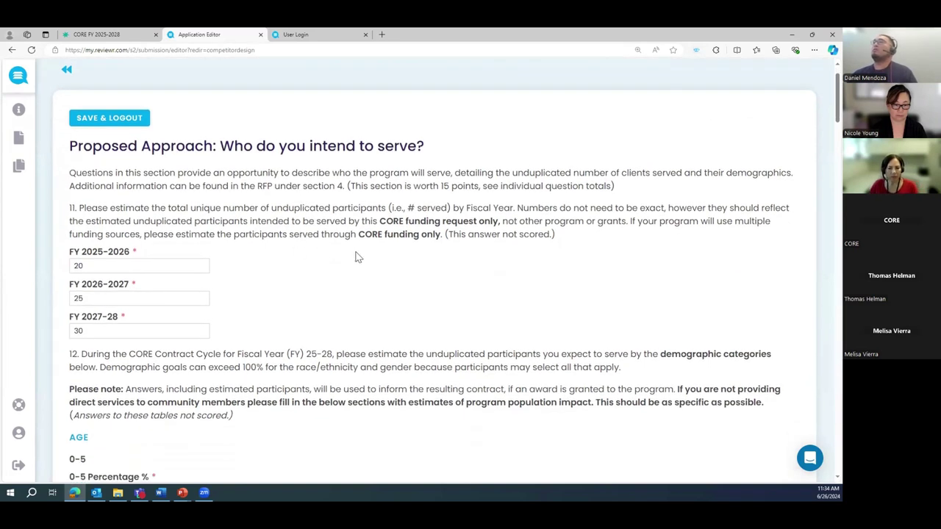
pyautogui.scroll(-2, 350, 261)
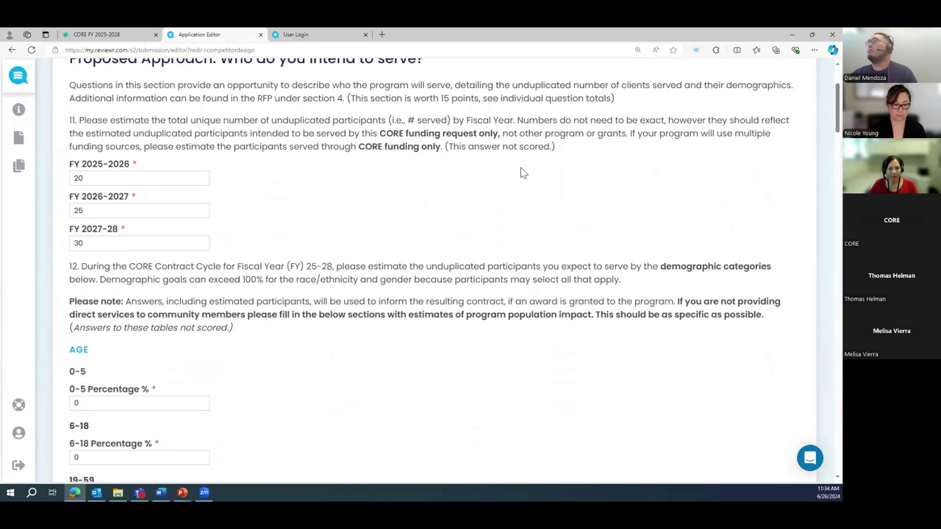
pyautogui.scroll(1, 502, 180)
pyautogui.moveTo(616, 143); pyautogui.dragTo(312, 143)
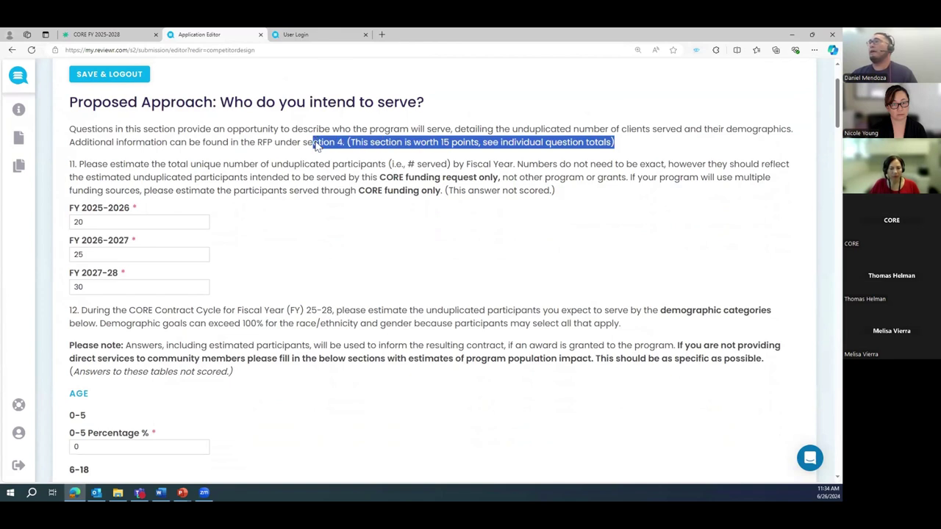
pyautogui.press('Tab')
pyautogui.press('Tab')
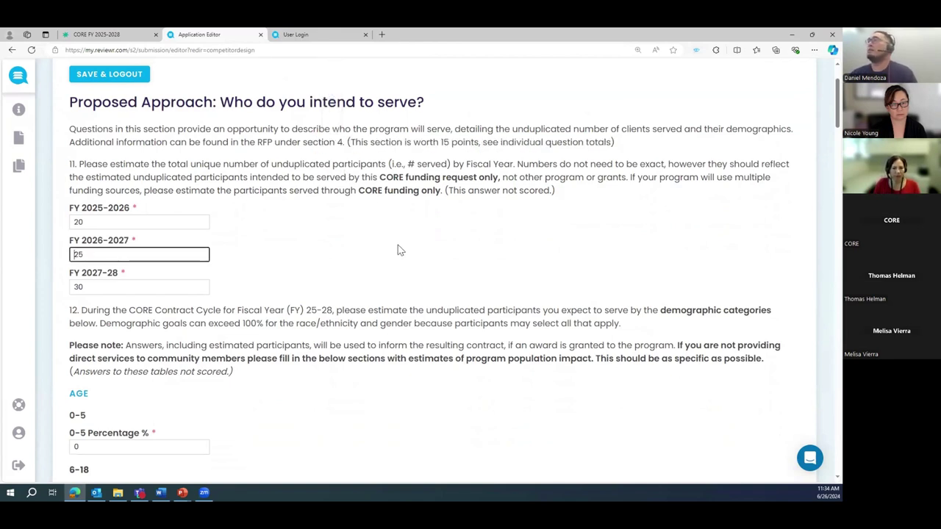
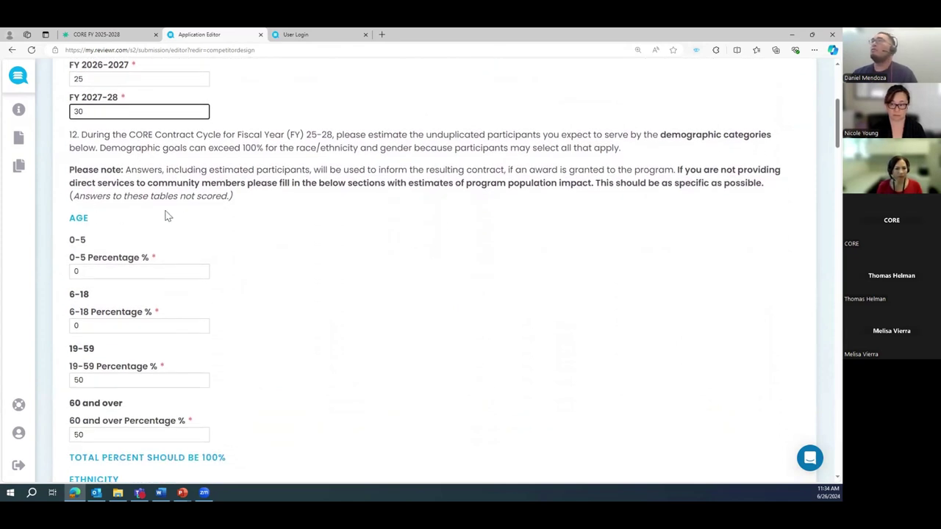
# Review the note that age totals must equal 100%, then set the 0-5 age percentage to 5.
pyautogui.scroll(1, 168, 211)
pyautogui.scroll(-2, 272, 225)
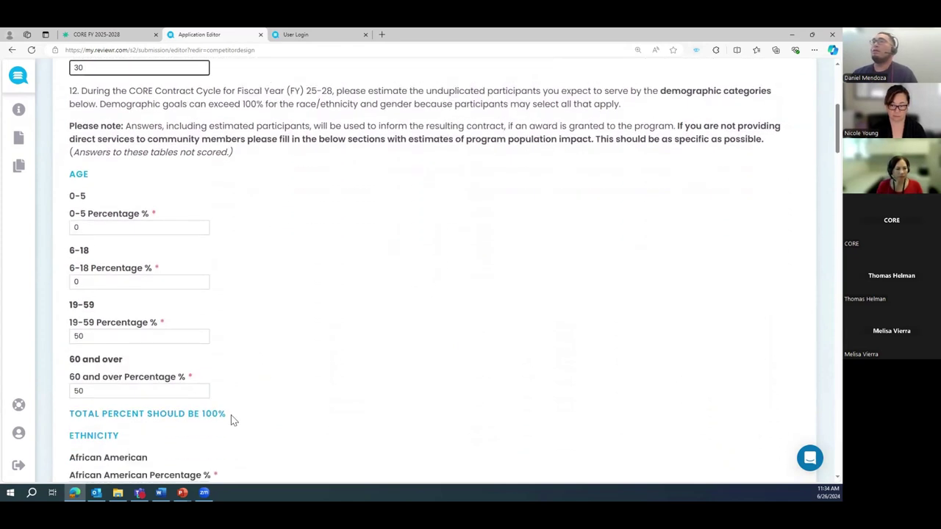
pyautogui.moveTo(228, 414)
pyautogui.mouseDown()
pyautogui.moveTo(69, 414)
pyautogui.moveTo(225, 417)
pyautogui.mouseUp()
pyautogui.click(283, 380)
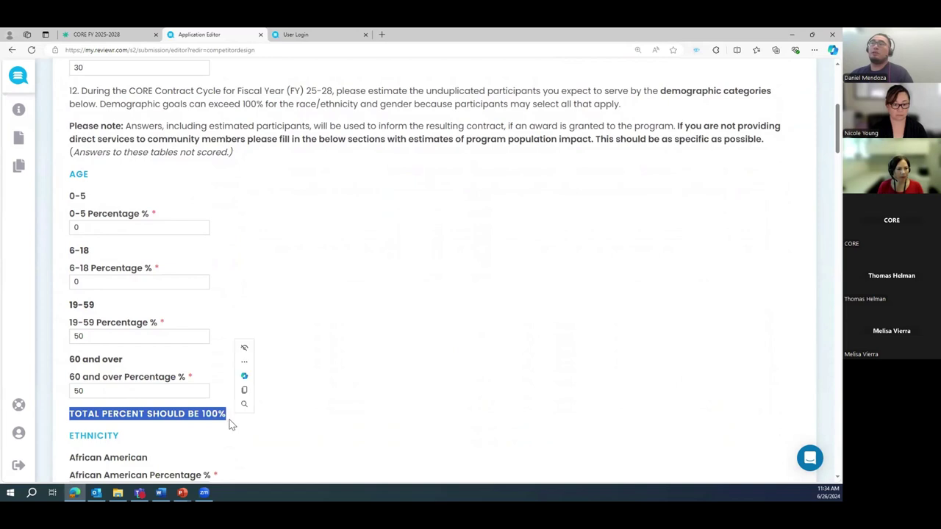
pyautogui.click(390, 297)
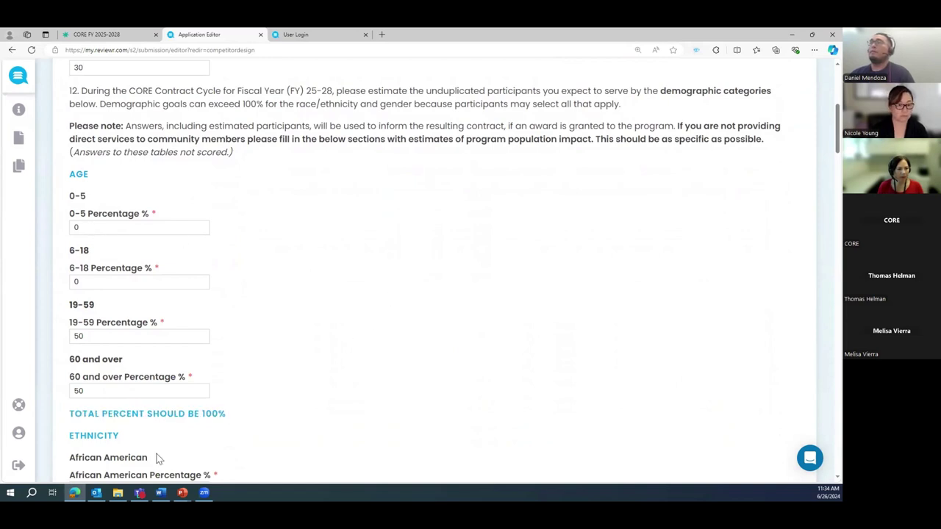
pyautogui.click(86, 228)
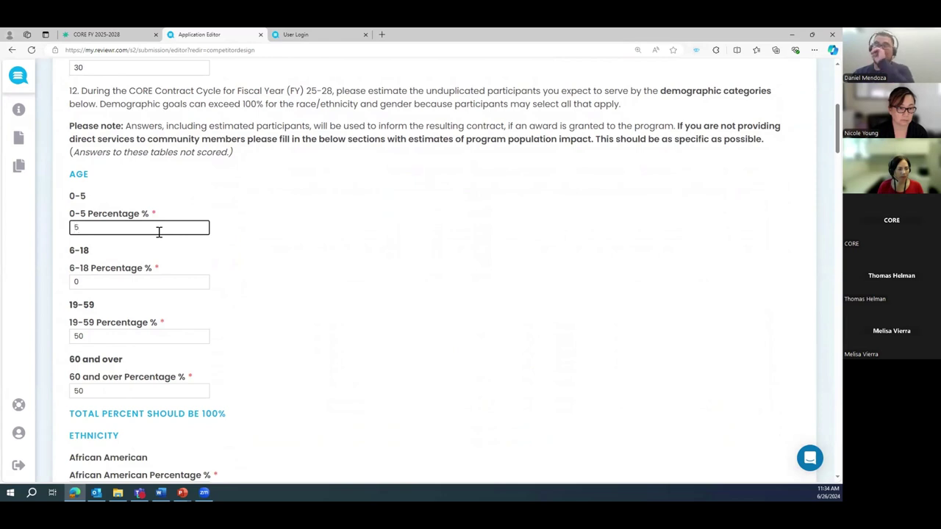
pyautogui.click(378, 351)
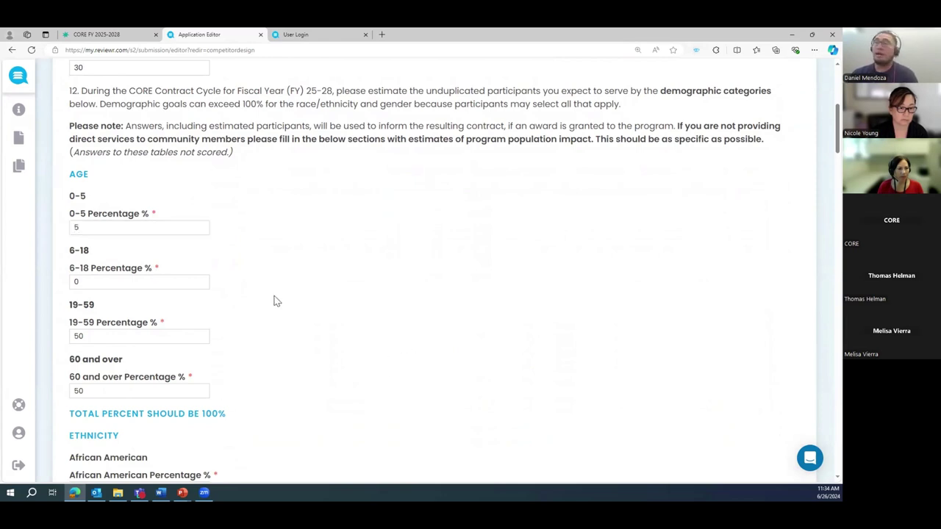
# Review the ethnicity total note and the gender note that totals may exceed 100%.
pyautogui.scroll(-1, 207, 346)
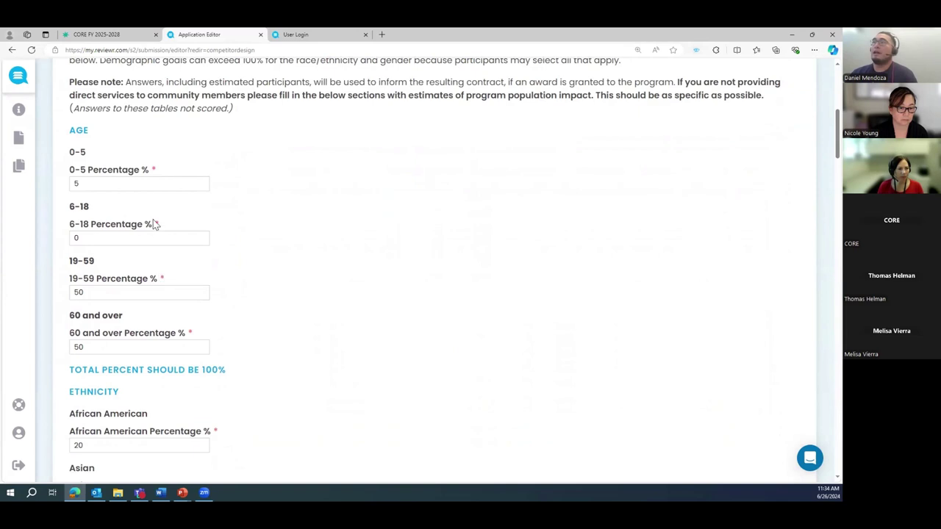
pyautogui.scroll(-3, 341, 319)
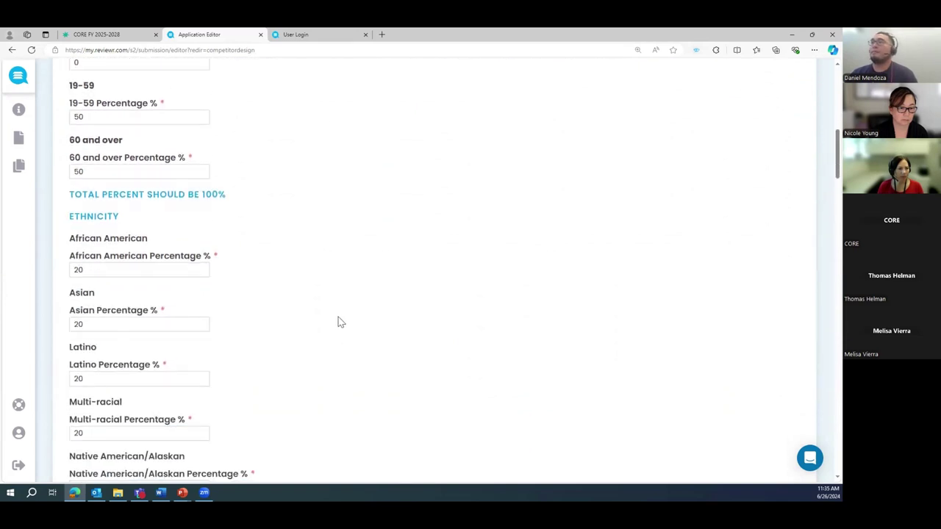
pyautogui.scroll(-4, 341, 322)
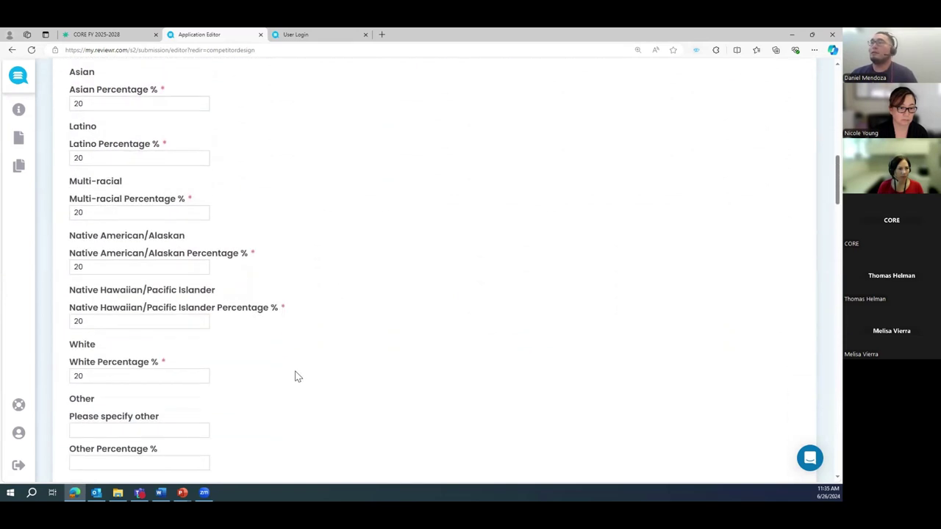
pyautogui.scroll(-2, 296, 376)
pyautogui.moveTo(82, 399); pyautogui.dragTo(188, 408)
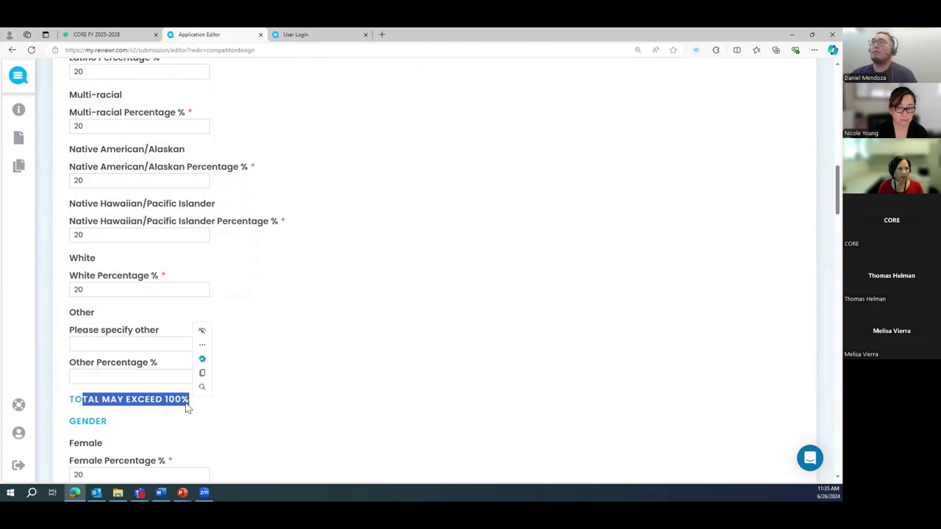
pyautogui.click(367, 357)
pyautogui.scroll(-4, 264, 360)
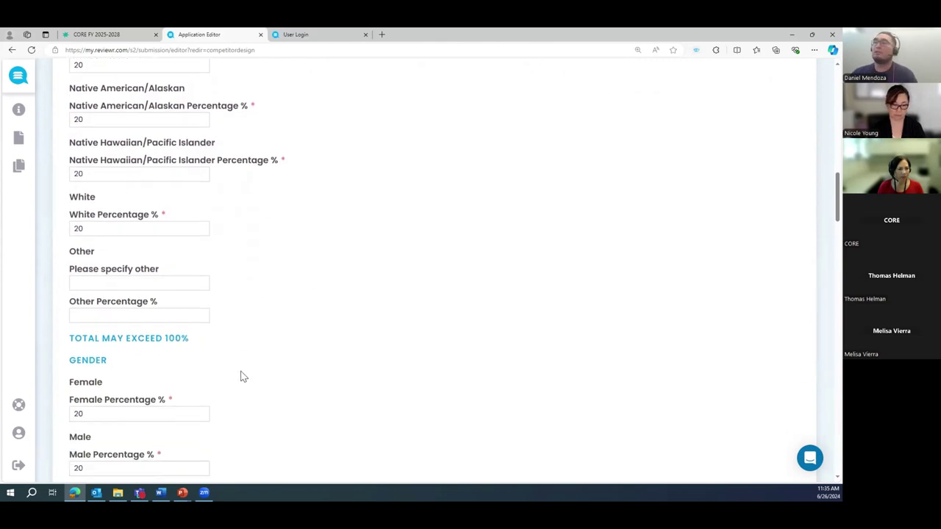
pyautogui.scroll(-4, 163, 362)
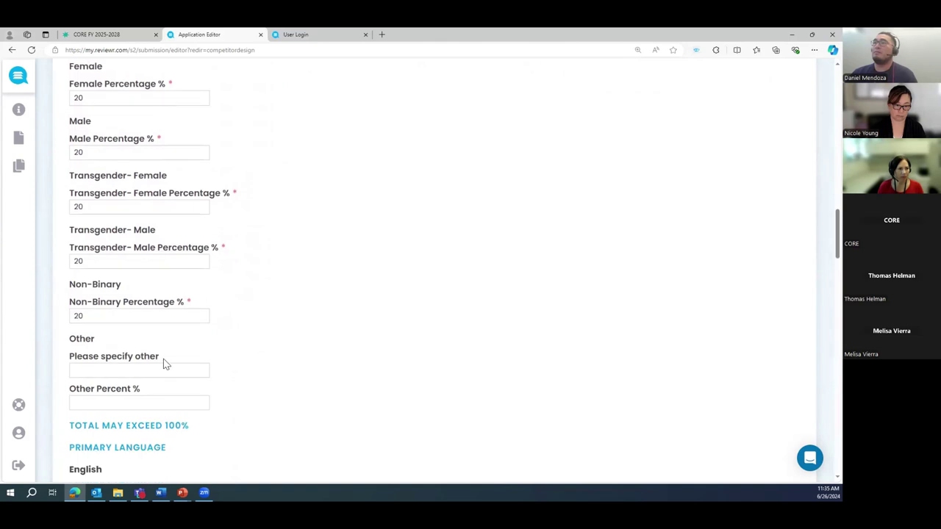
pyautogui.moveTo(80, 319); pyautogui.dragTo(190, 322)
pyautogui.click(330, 324)
# Scroll through the Language and Area percentages: 20 per city, 5 per unincorporated area.
pyautogui.scroll(-1, 329, 325)
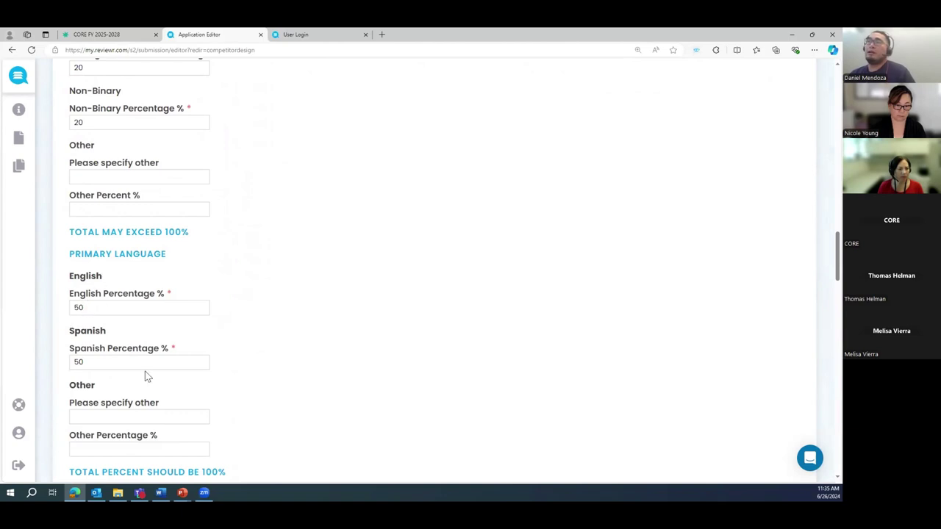
pyautogui.scroll(-1, 145, 375)
pyautogui.scroll(-2, 285, 403)
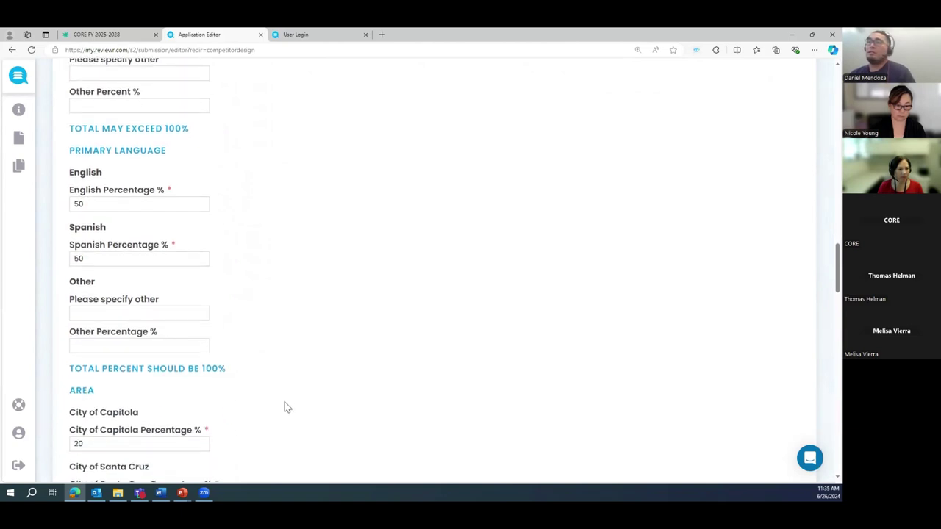
pyautogui.scroll(-5, 213, 340)
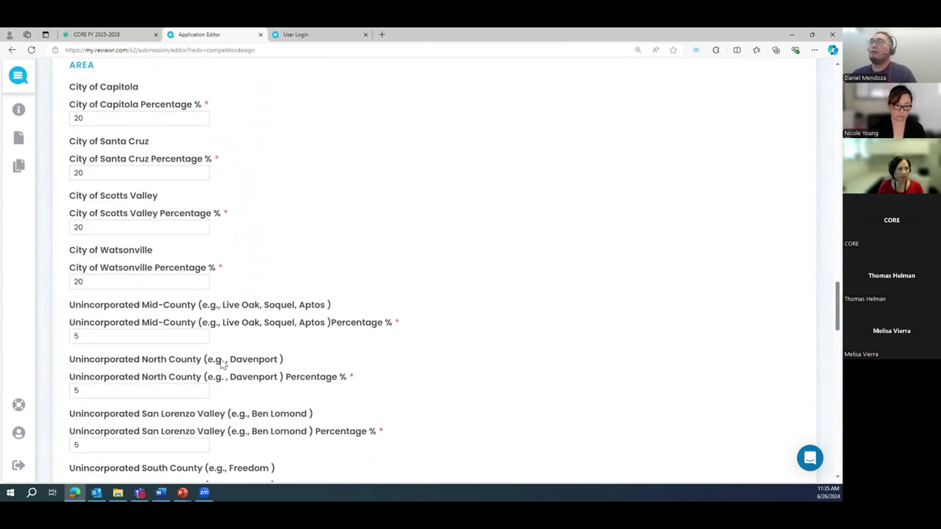
pyautogui.scroll(-2, 221, 358)
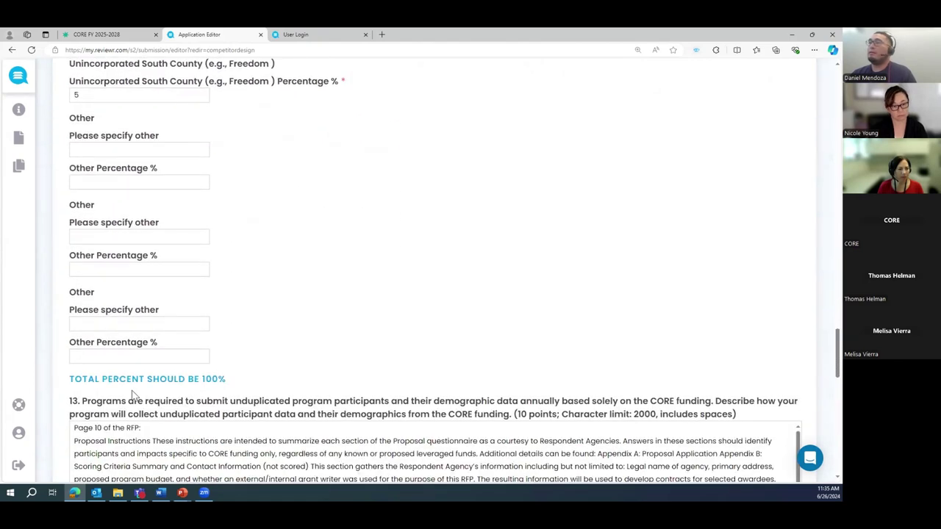
pyautogui.scroll(2, 299, 342)
pyautogui.scroll(4, 298, 334)
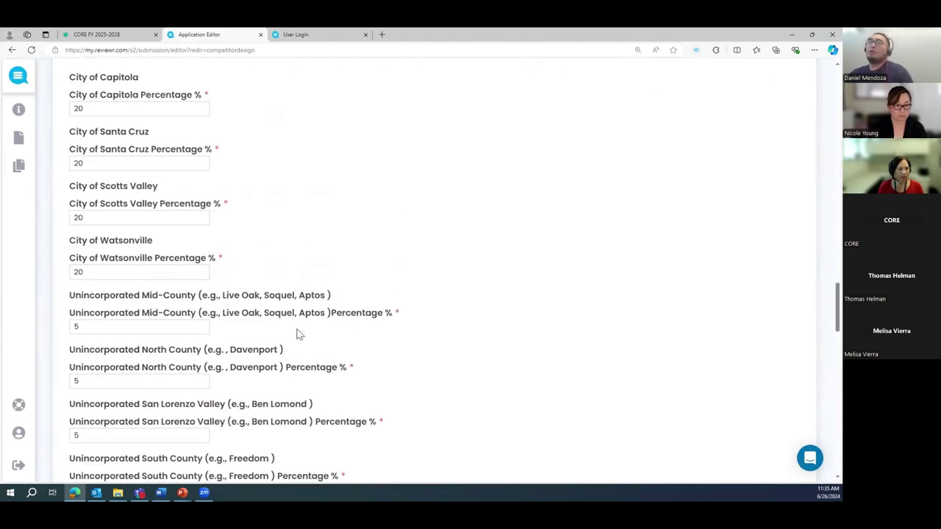
pyautogui.scroll(1, 299, 335)
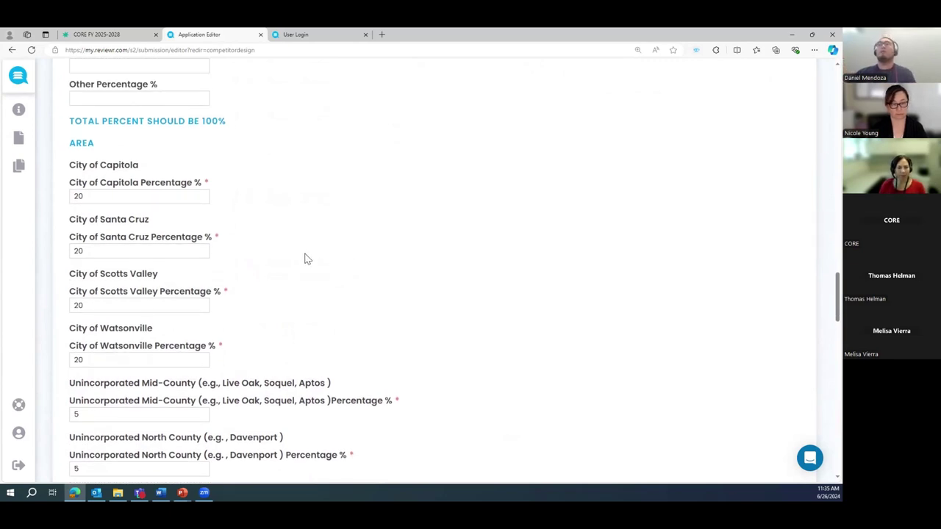
pyautogui.scroll(1, 284, 250)
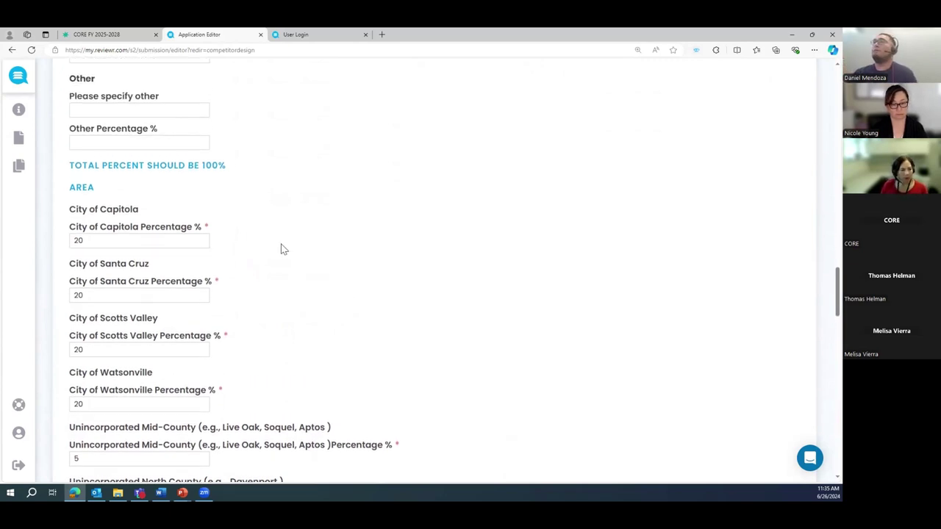
pyautogui.scroll(4, 283, 249)
pyautogui.scroll(-6, 271, 255)
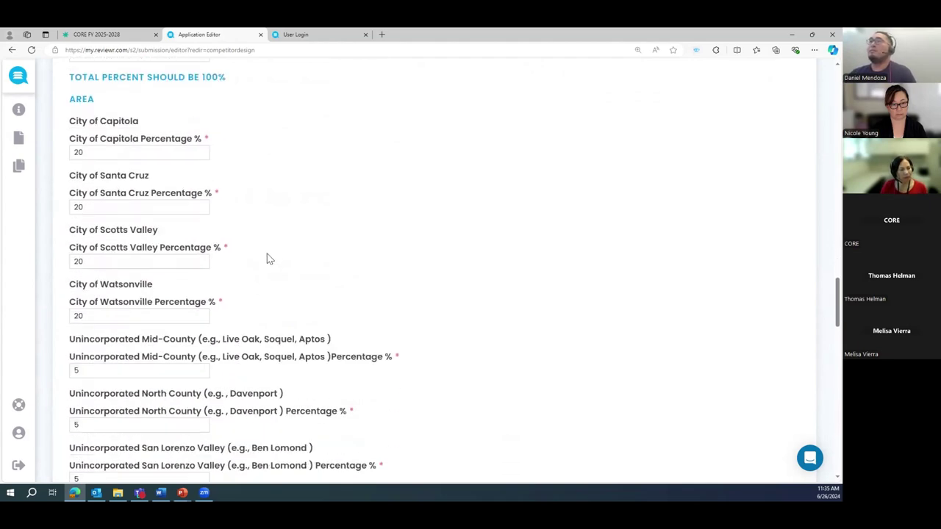
pyautogui.scroll(-5, 267, 256)
pyautogui.scroll(5, 265, 250)
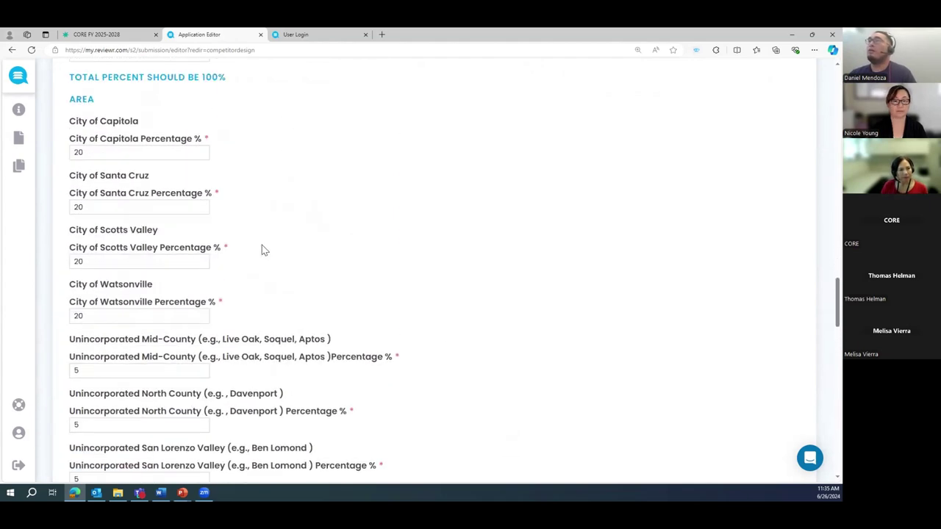
pyautogui.scroll(-3, 261, 250)
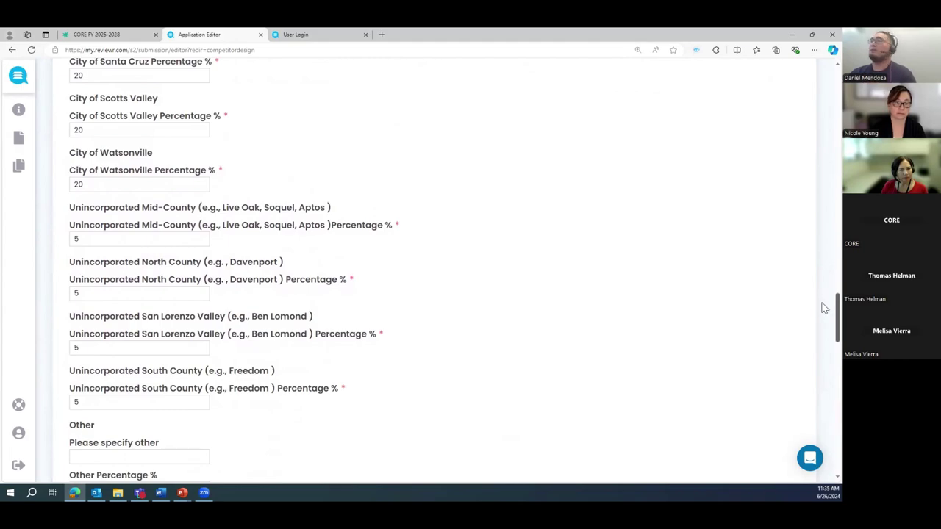
pyautogui.moveTo(821, 307); pyautogui.dragTo(811, 381)
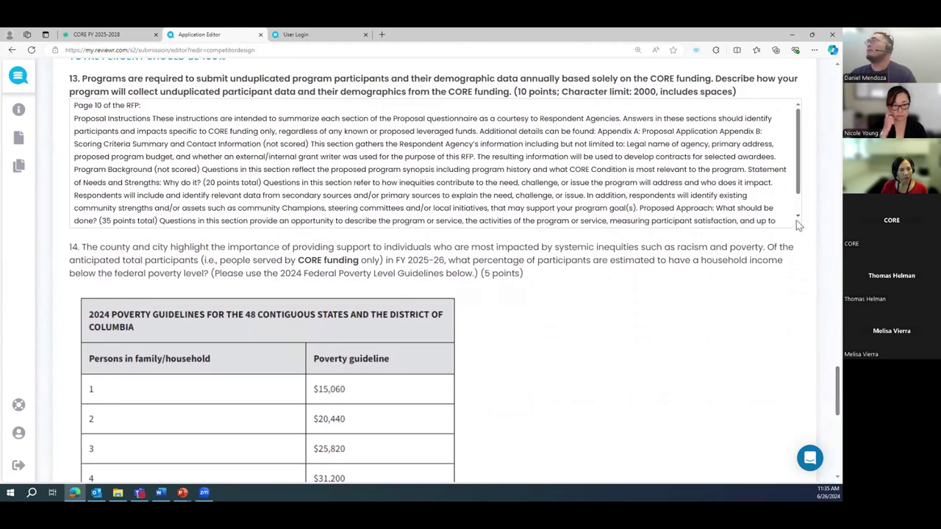
# Expand the question 13 answer box, then scroll to question 14's poverty-level percentages.
pyautogui.moveTo(798, 223); pyautogui.dragTo(791, 326)
pyautogui.click(385, 248)
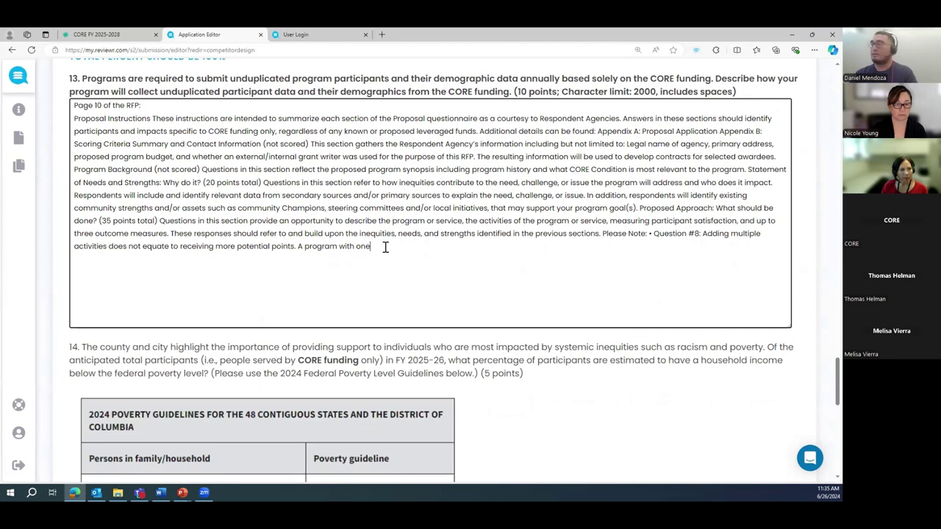
pyautogui.scroll(-2, 573, 300)
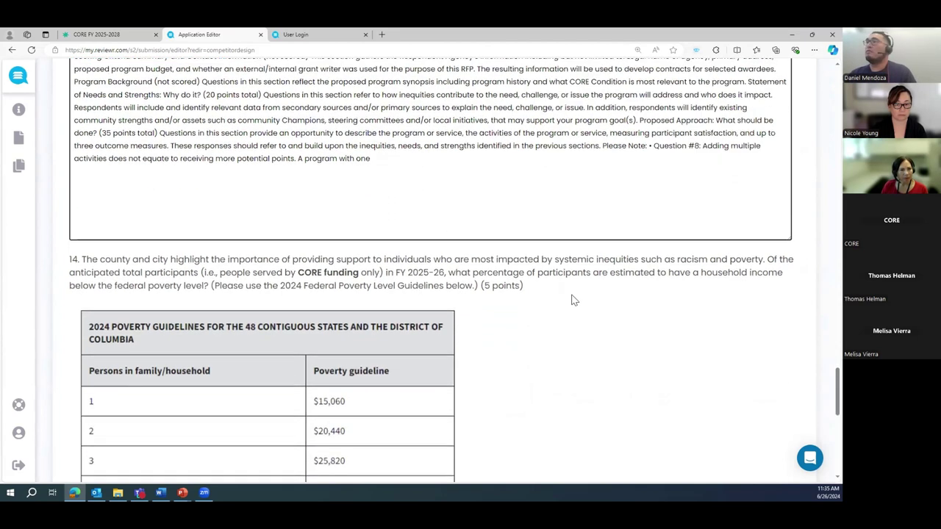
pyautogui.scroll(-6, 514, 285)
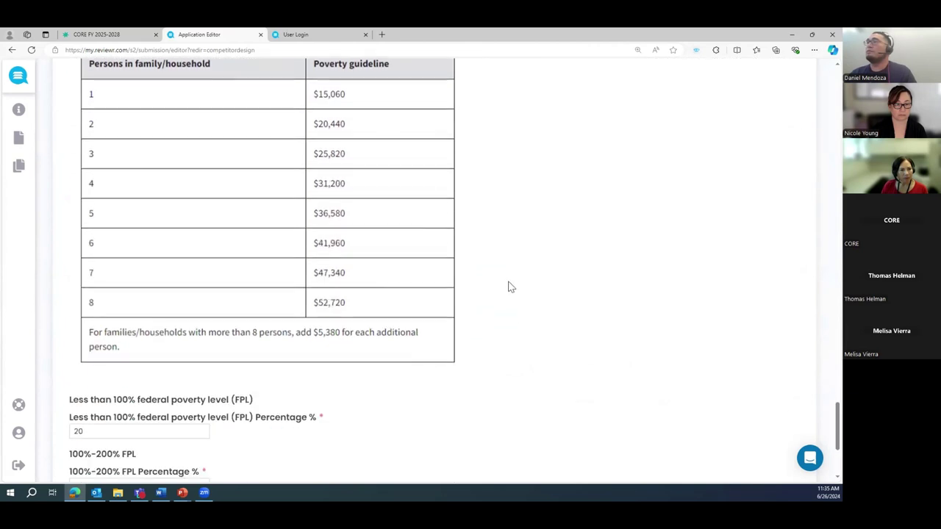
pyautogui.scroll(-4, 511, 287)
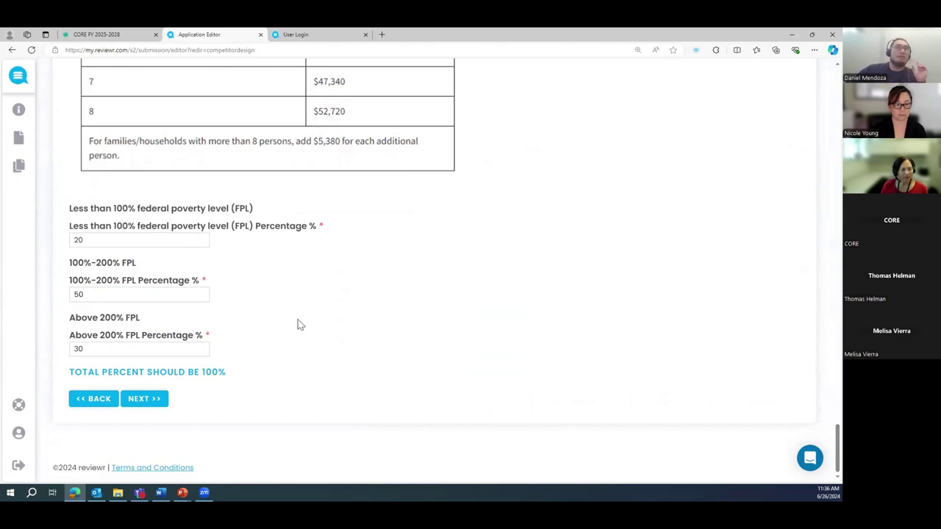
# Jump ahead to Capacity to Provide Services, then return to the Proposed Approach section.
pyautogui.click(155, 403)
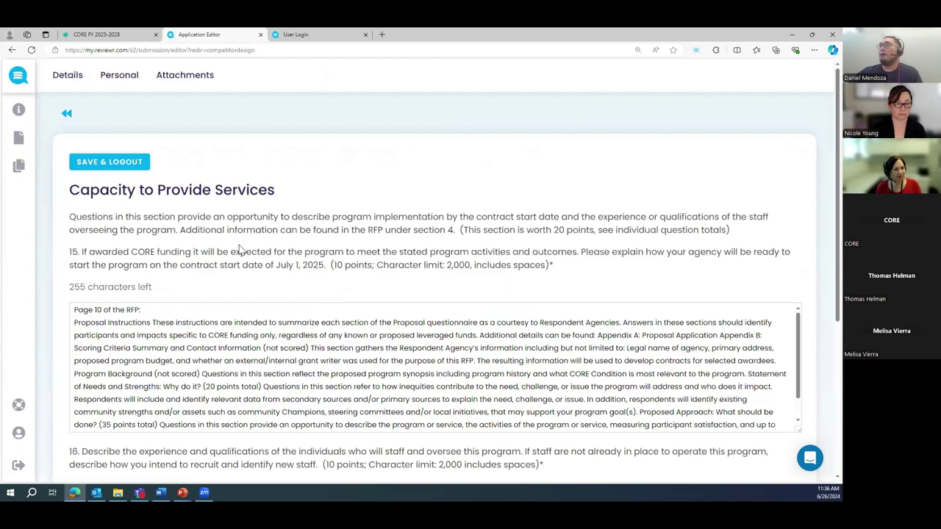
pyautogui.scroll(-3, 239, 250)
pyautogui.scroll(-1, 511, 341)
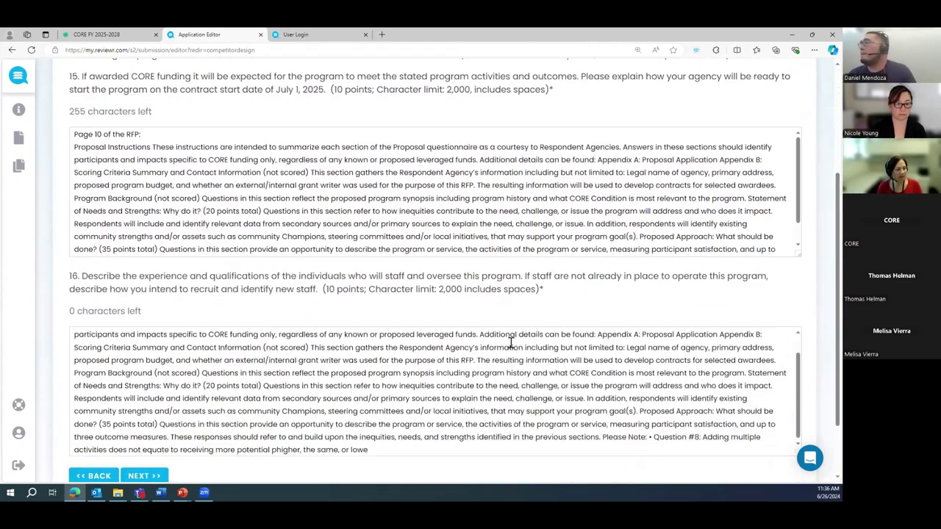
pyautogui.click(94, 475)
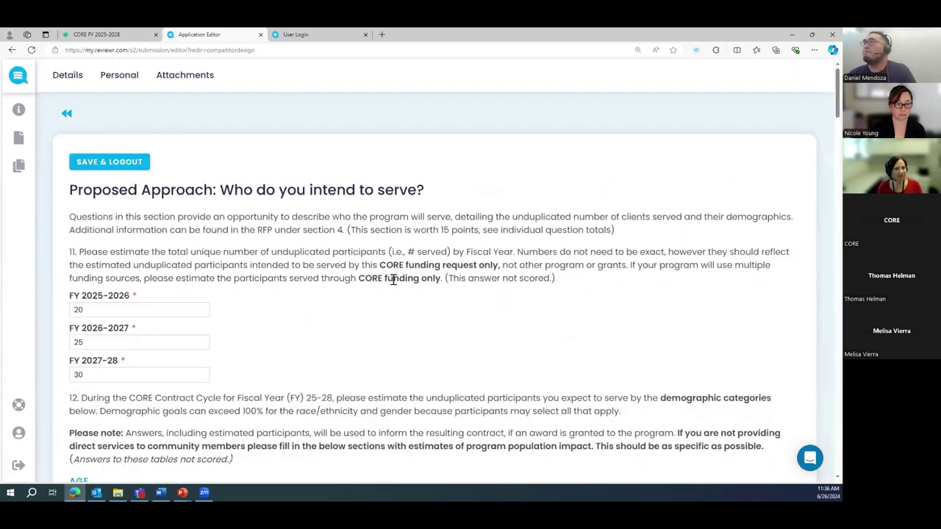
pyautogui.scroll(-5, 307, 347)
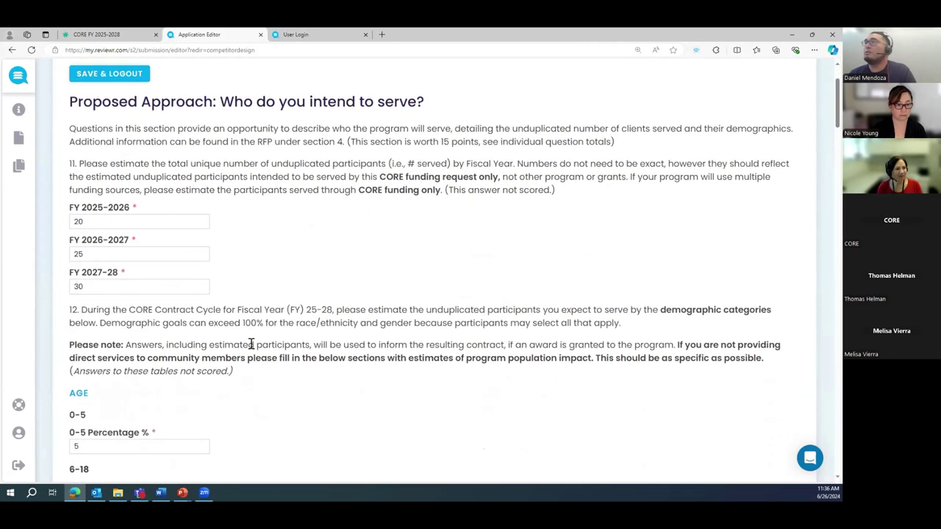
pyautogui.scroll(-1, 250, 327)
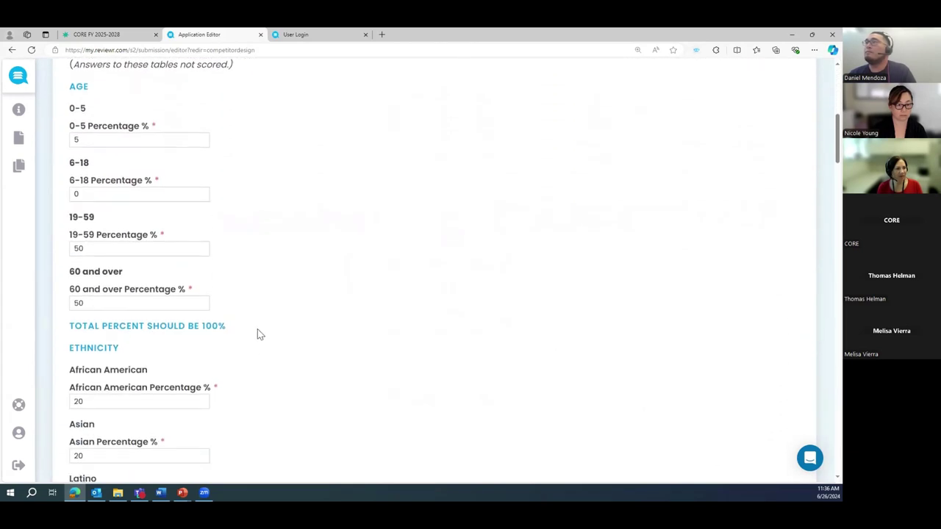
pyautogui.scroll(-1, 245, 328)
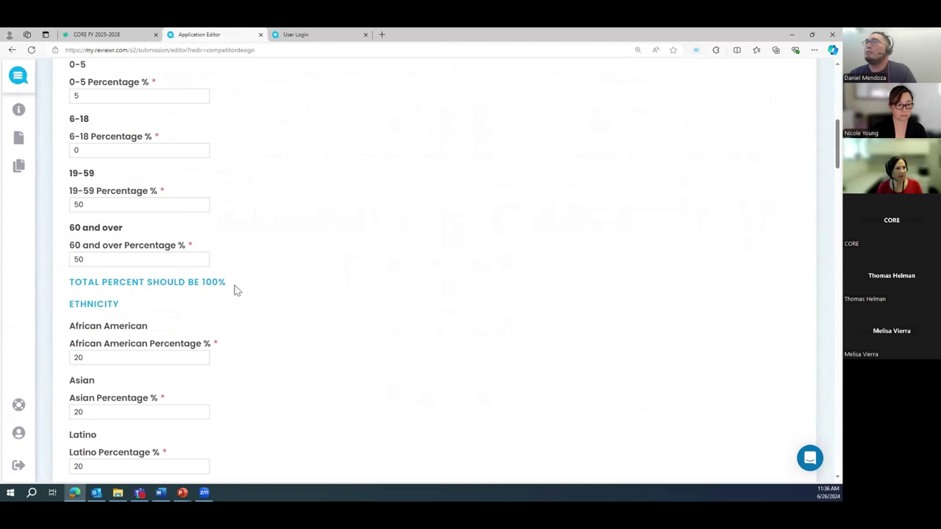
pyautogui.scroll(2, 228, 301)
# Change the 0-5 age percentage to 10 and check the 20/50/30 poverty-level breakdown.
pyautogui.click(89, 184)
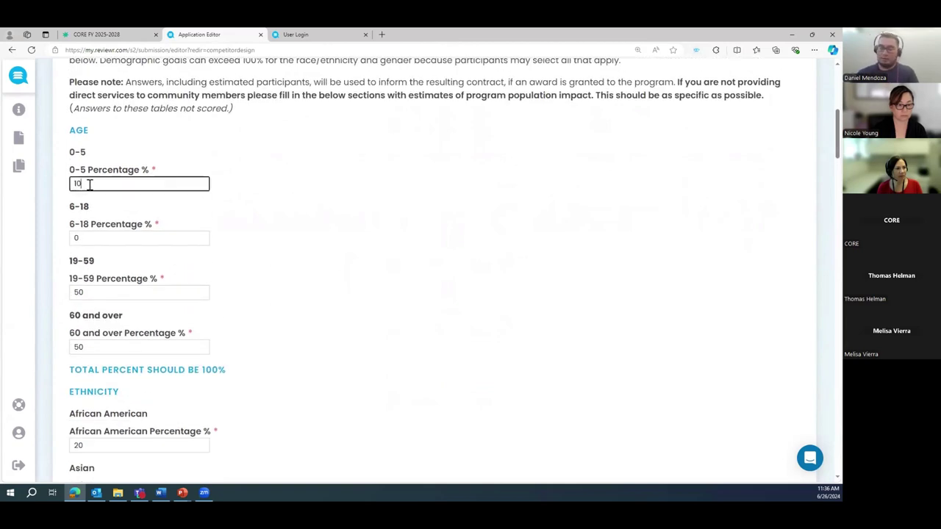
pyautogui.write('10')
pyautogui.click(300, 216)
pyautogui.scroll(-12, 295, 220)
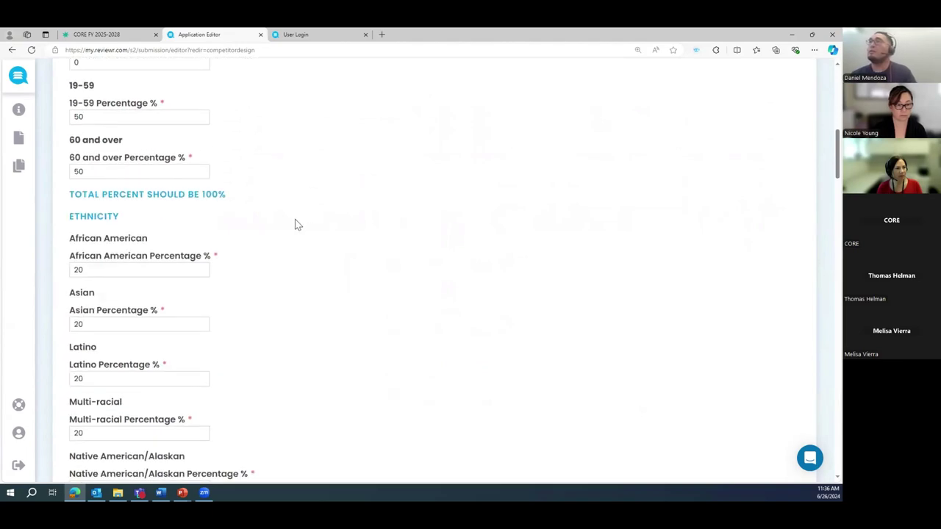
pyautogui.scroll(-15, 296, 229)
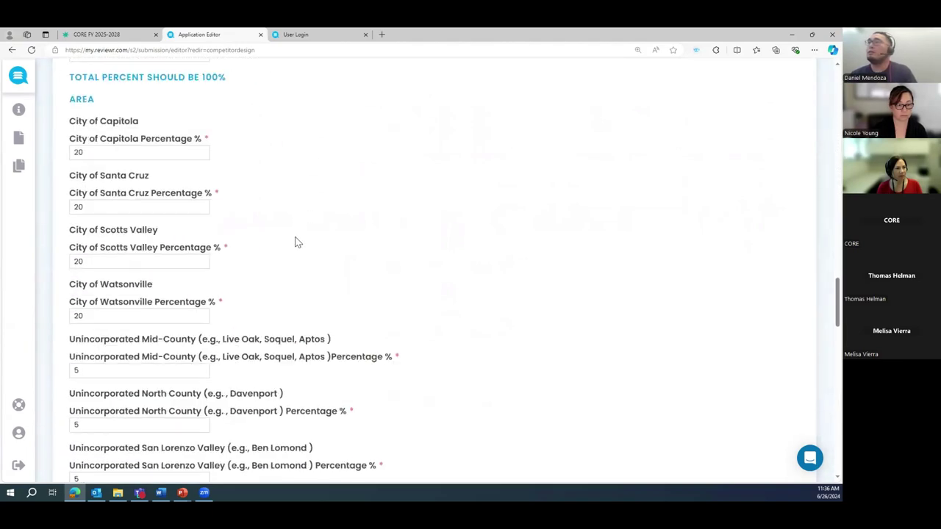
pyautogui.scroll(-15, 297, 243)
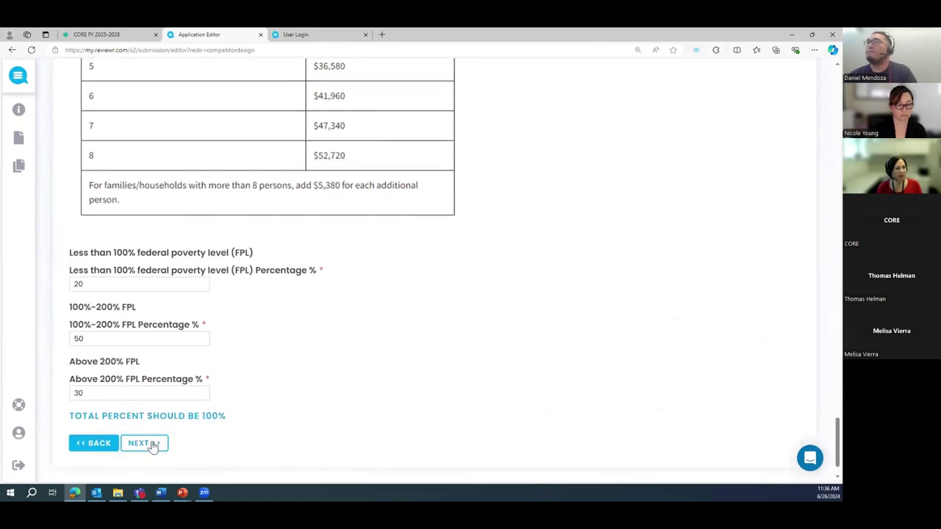
pyautogui.click(152, 444)
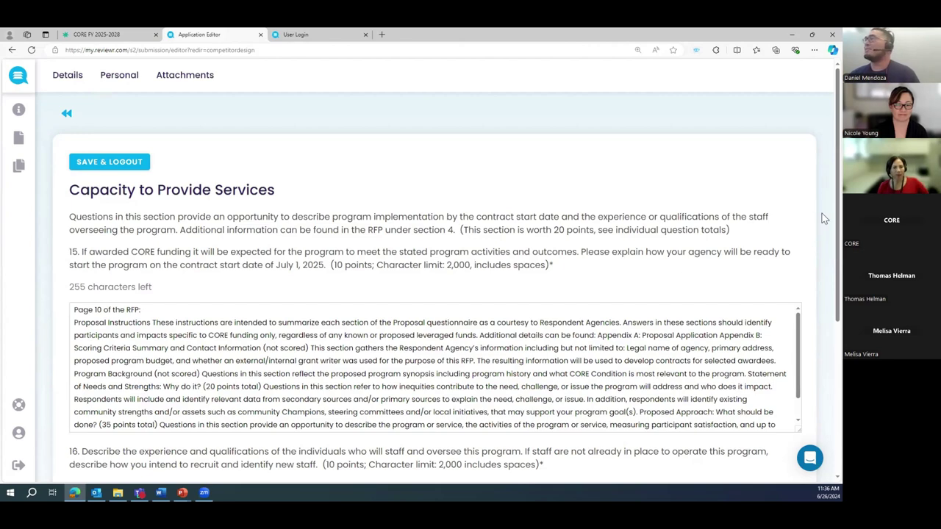
# Scroll through the Capacity questions, briefly selecting text in question 15.
pyautogui.scroll(-1, 824, 220)
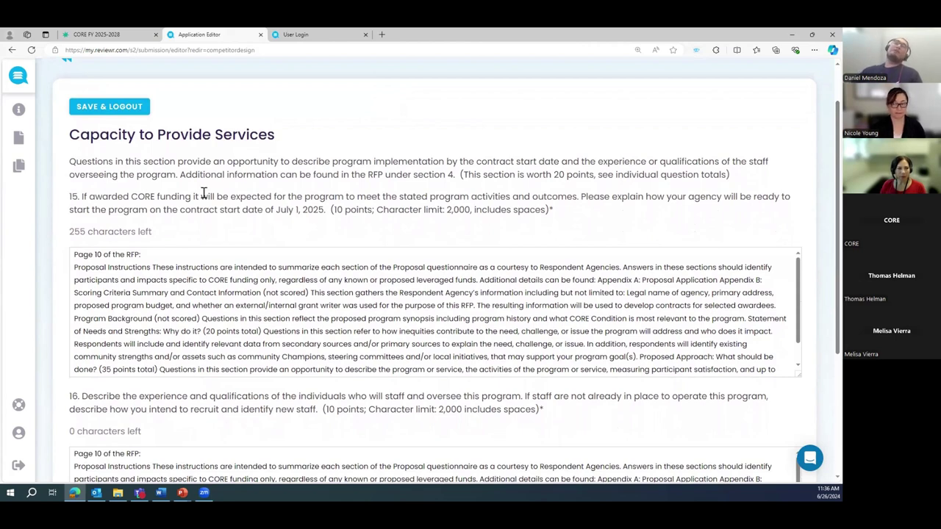
pyautogui.scroll(-1, 544, 352)
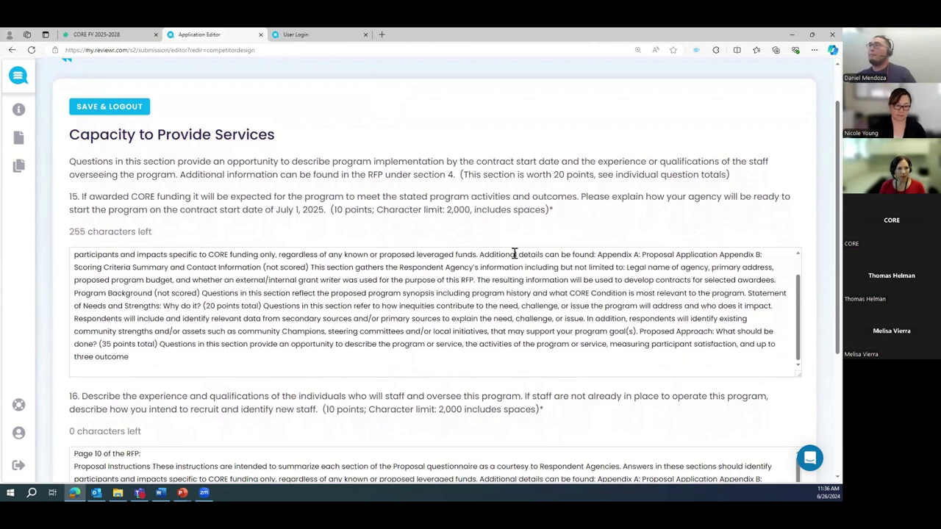
pyautogui.moveTo(566, 216); pyautogui.dragTo(279, 210)
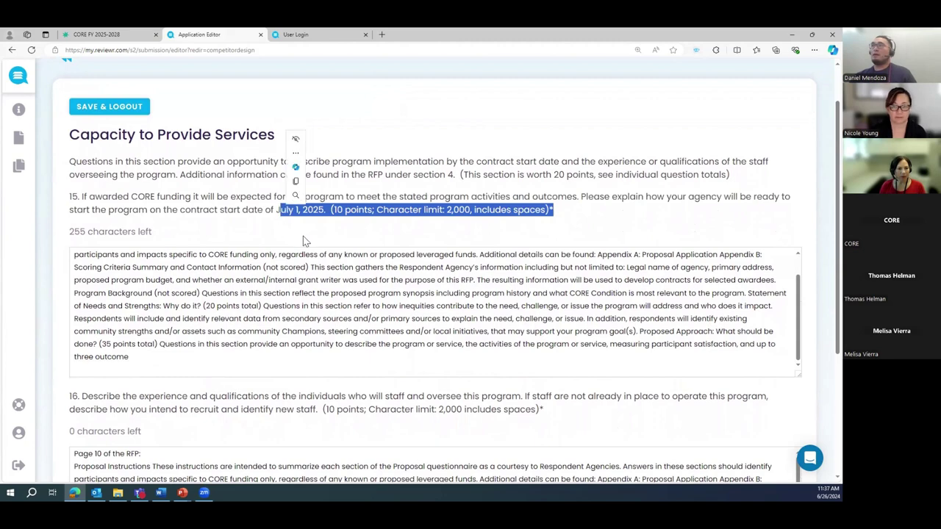
pyautogui.click(302, 236)
pyautogui.scroll(-1, 303, 236)
pyautogui.scroll(-2, 303, 236)
pyautogui.scroll(-1, 297, 303)
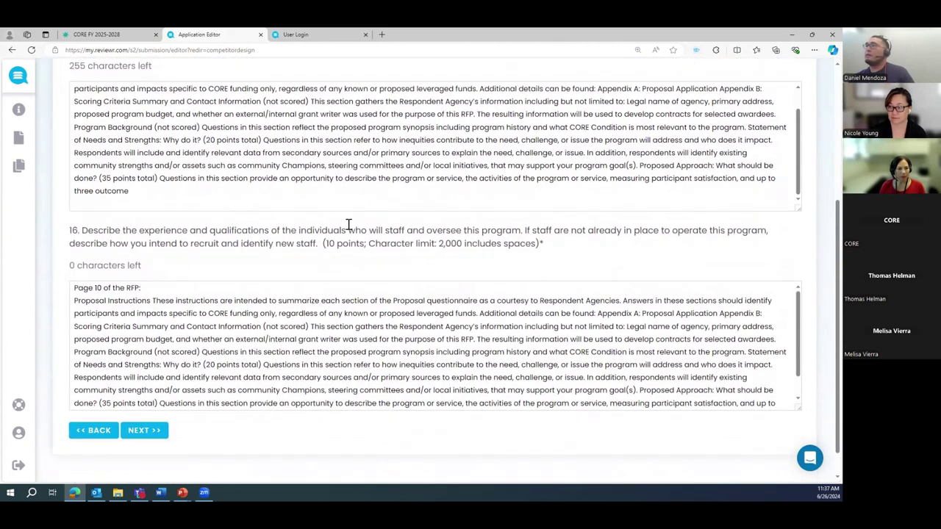
pyautogui.scroll(-1, 311, 316)
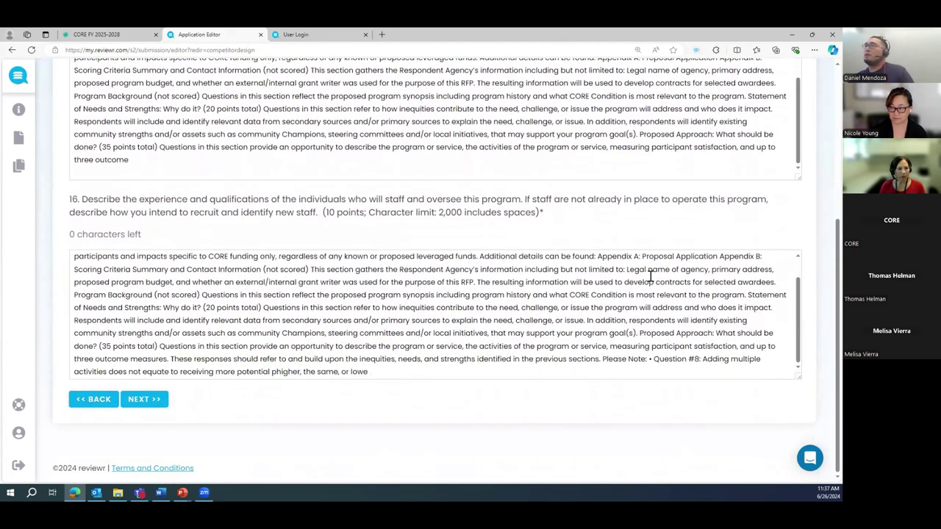
# Delete the trailing 'the same, or lowe' from the question 16 answer and continue to Program Budget.
pyautogui.click(383, 374)
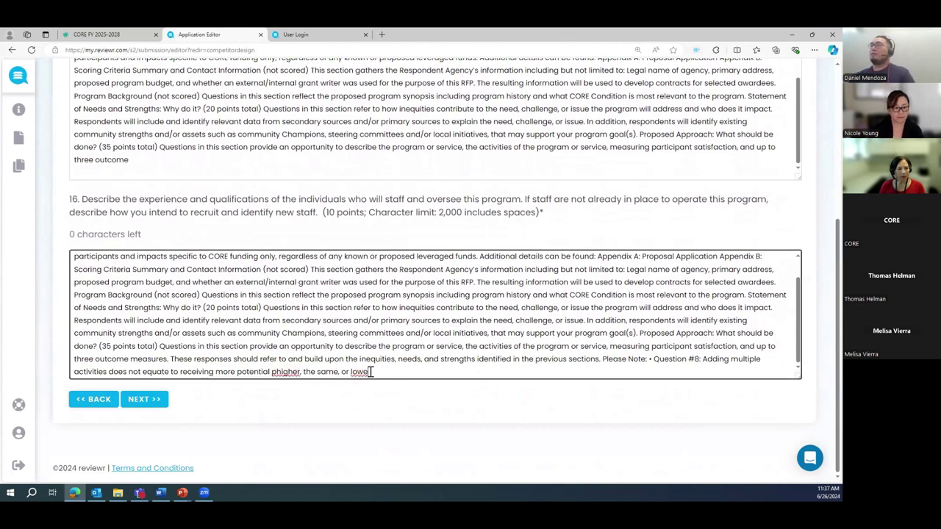
pyautogui.click(371, 371)
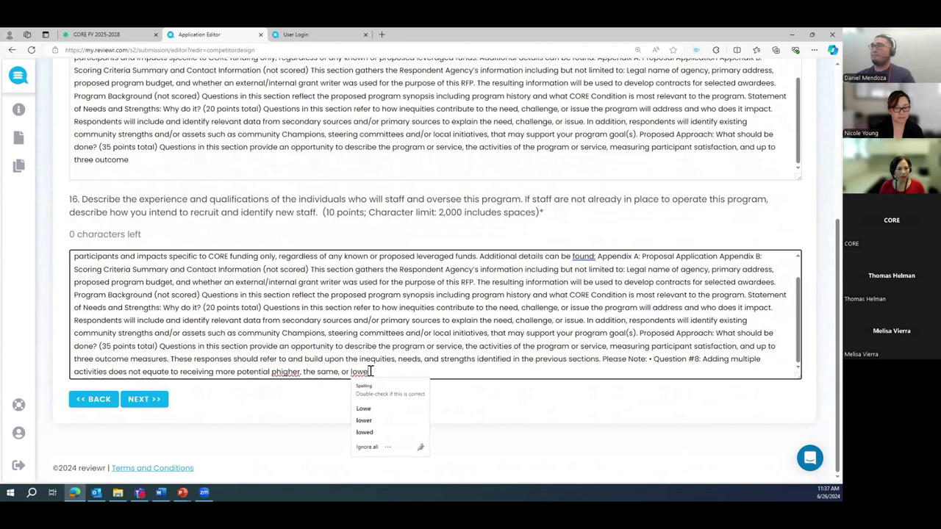
pyautogui.moveTo(370, 372); pyautogui.dragTo(303, 372)
pyautogui.press('BackSpace')
pyautogui.press('BackSpace')
pyautogui.press('BackSpace')
pyautogui.press('BackSpace')
pyautogui.press('BackSpace')
pyautogui.press('BackSpace')
pyautogui.press('BackSpace')
pyautogui.press('BackSpace')
pyautogui.press('BackSpace')
pyautogui.press('BackSpace')
pyautogui.press('BackSpace')
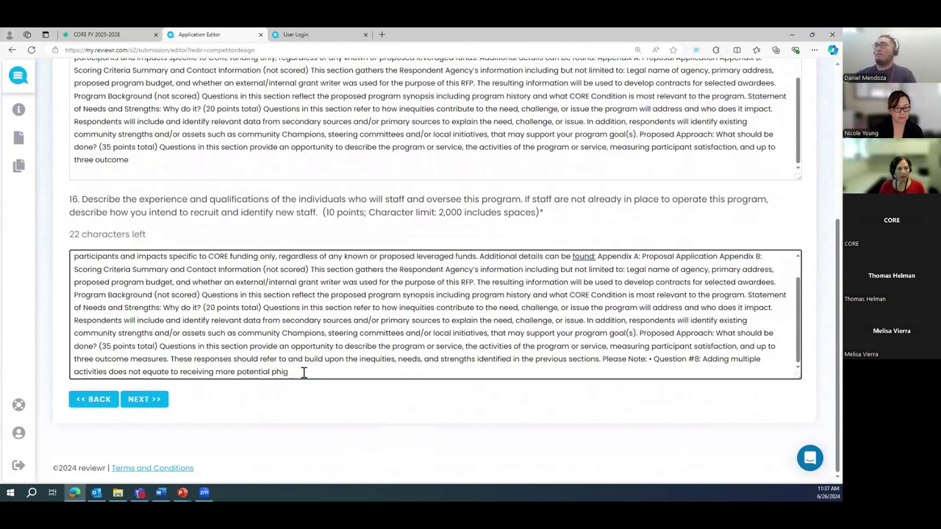
pyautogui.click(157, 403)
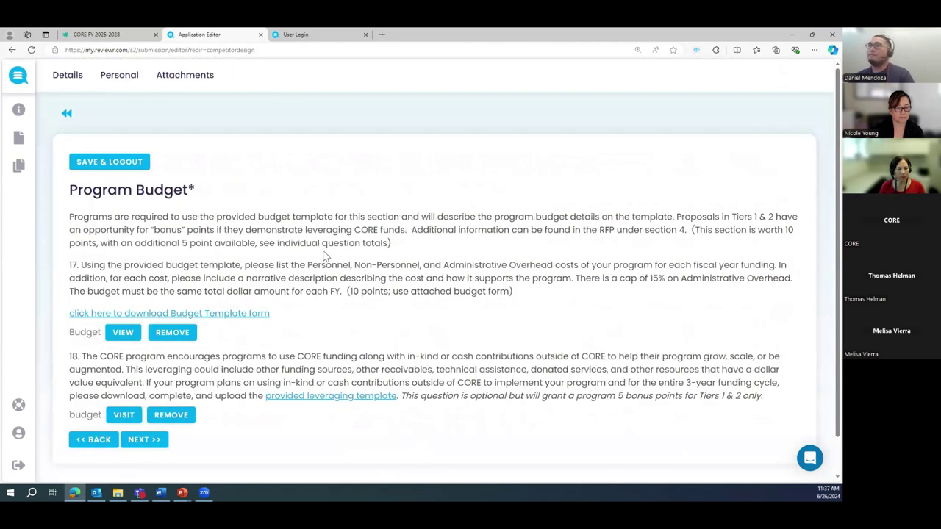
# Switch from the Program Budget page to the CORE FY 2025-2028 funding page.
pyautogui.scroll(-2, 323, 254)
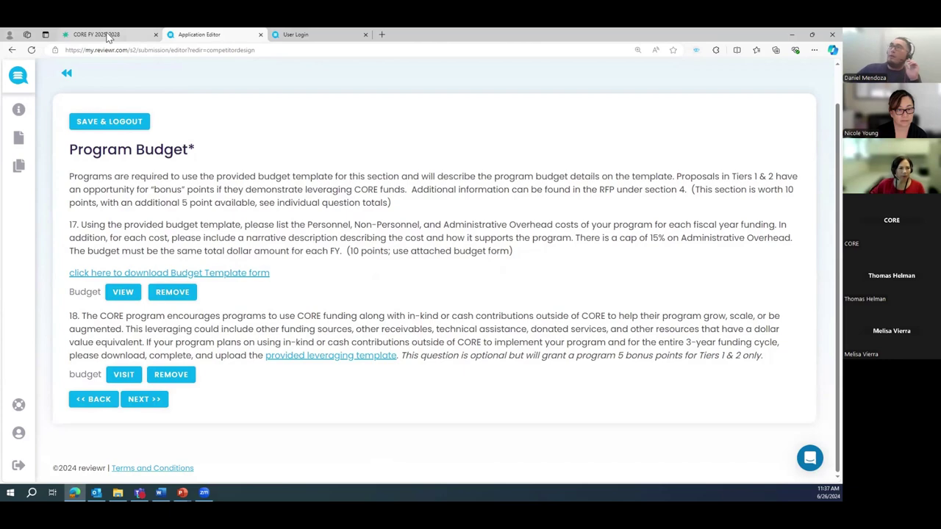
pyautogui.click(129, 34)
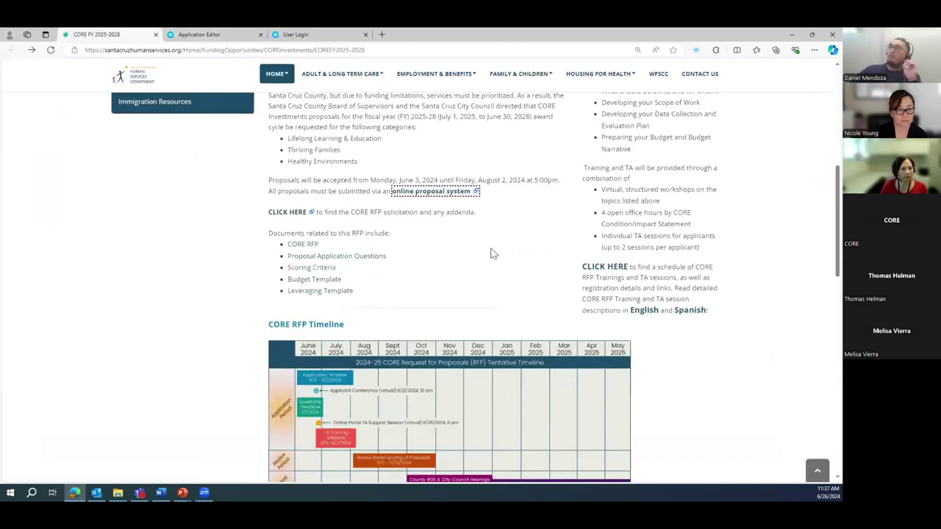
# Zoom the CORE FY 2025-2028 page to 150%, then go back to the application editor.
pyautogui.click(816, 50)
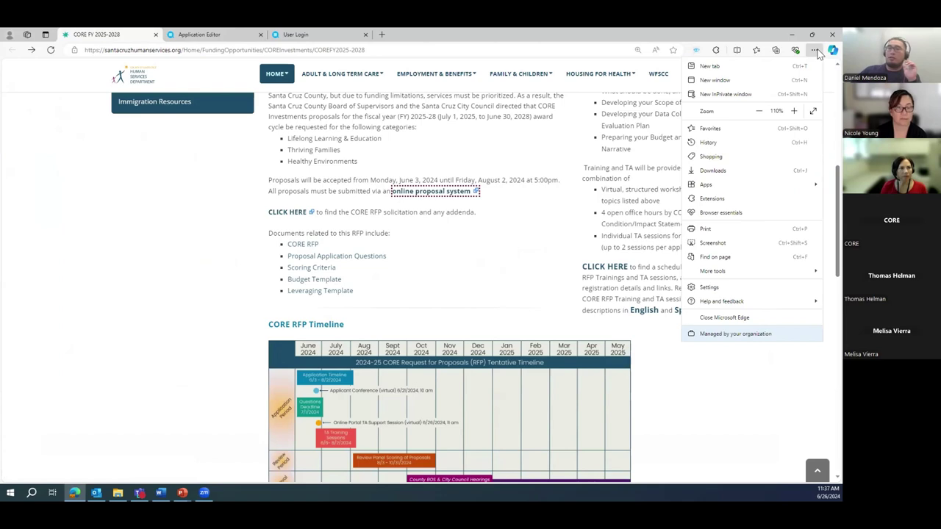
pyautogui.click(793, 110)
pyautogui.click(793, 110)
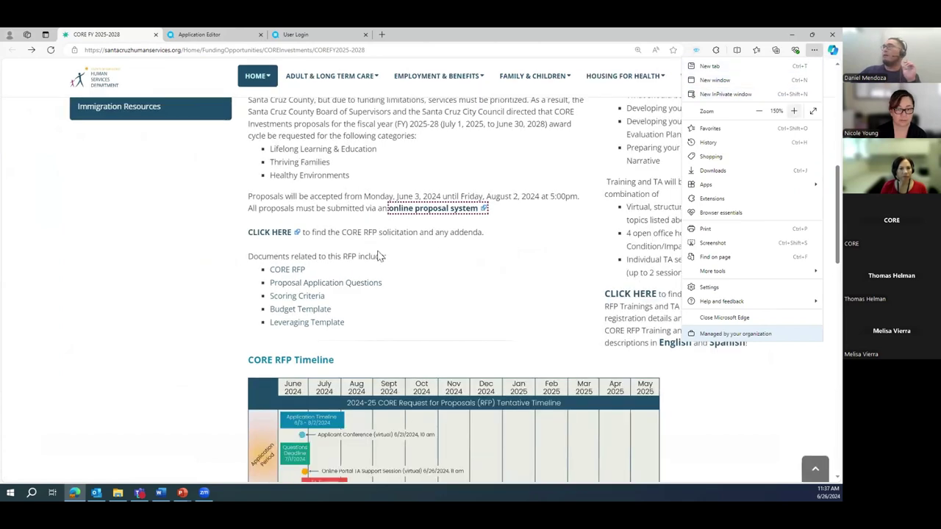
pyautogui.click(133, 261)
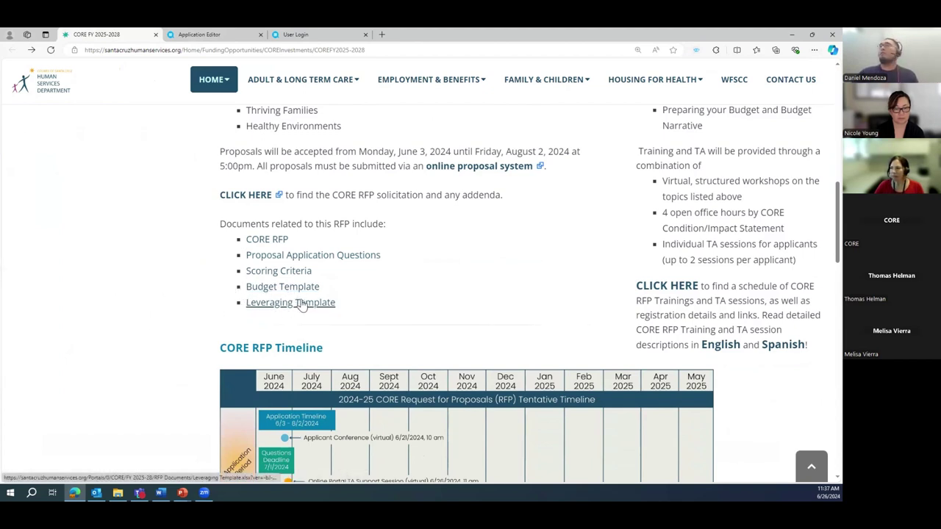
pyautogui.click(202, 37)
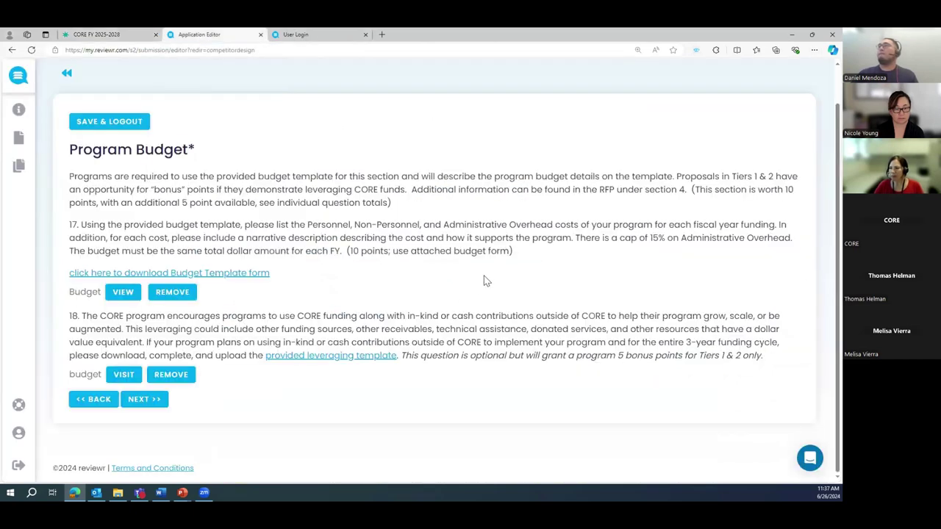
# Try the Budget Template download (403 error), then preview SAMPLE Budget-Leveraging.docx.
pyautogui.click(244, 276)
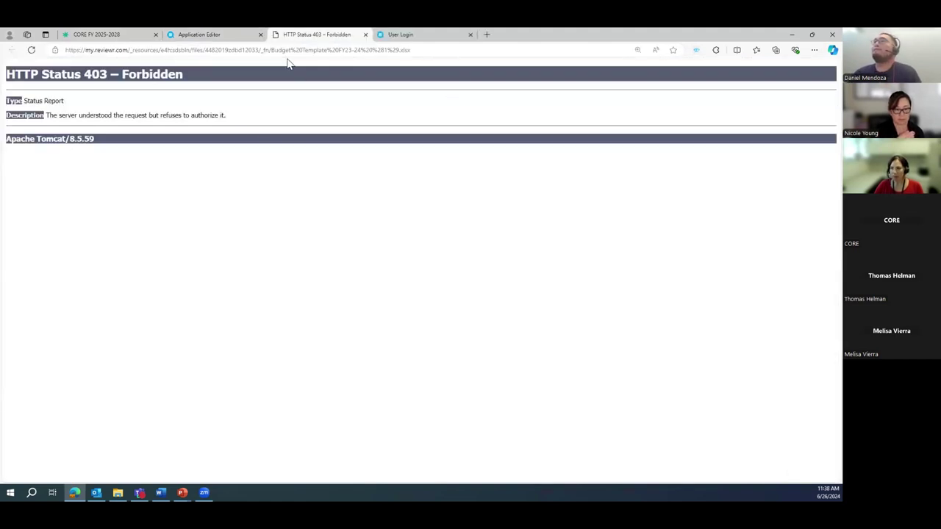
pyautogui.click(221, 34)
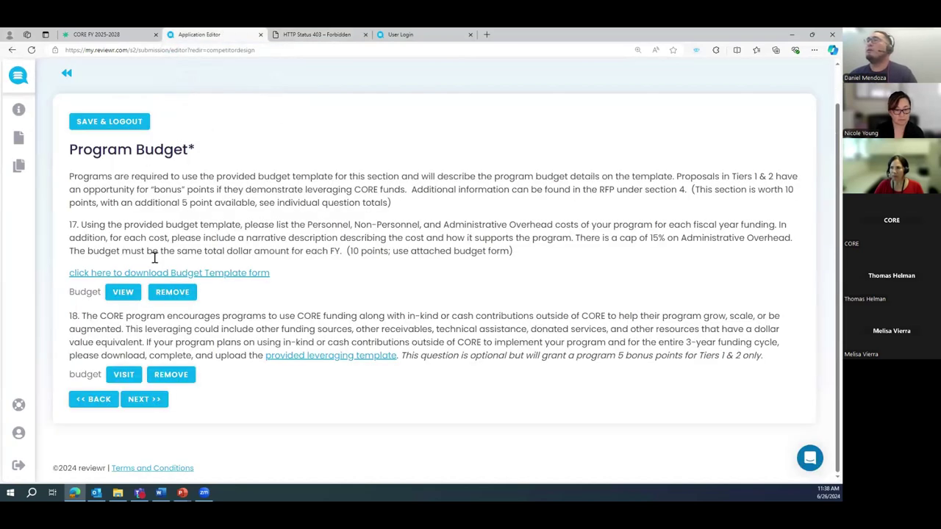
pyautogui.click(123, 291)
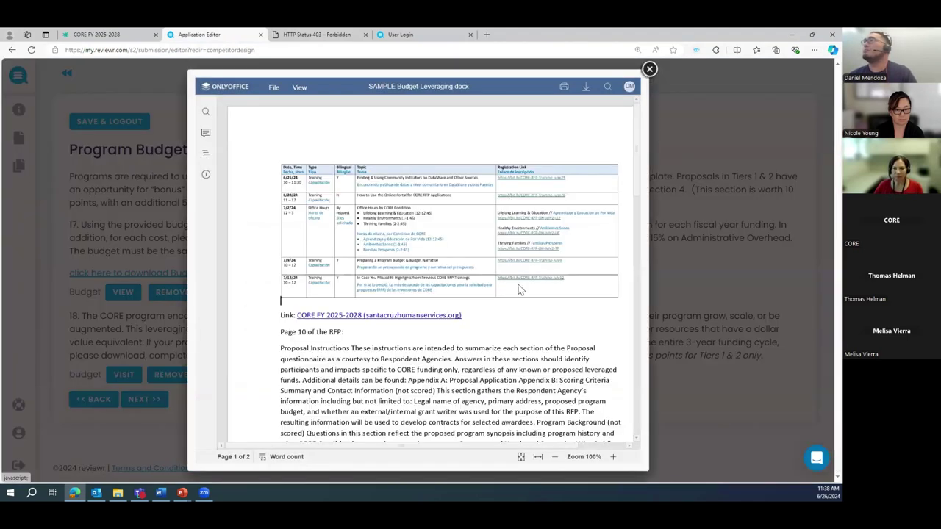
pyautogui.scroll(-1, 500, 332)
pyautogui.scroll(1, 498, 324)
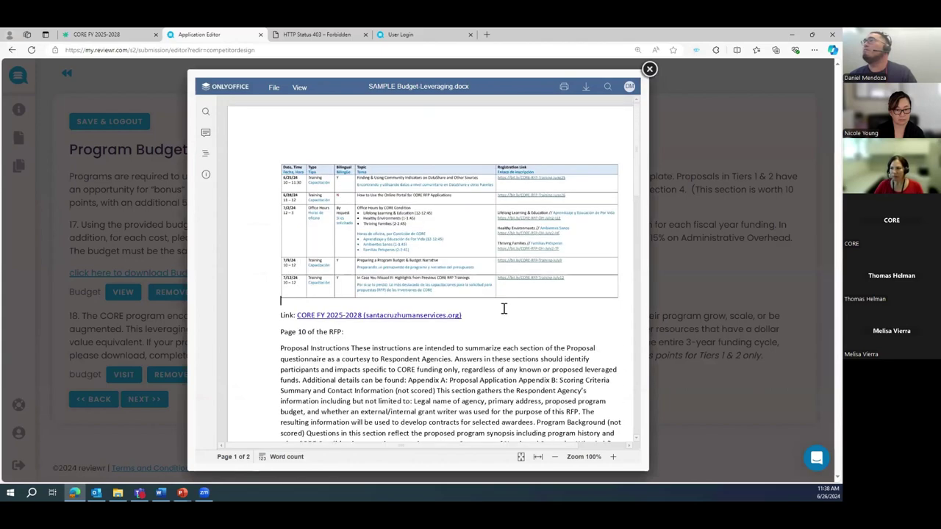
pyautogui.click(650, 70)
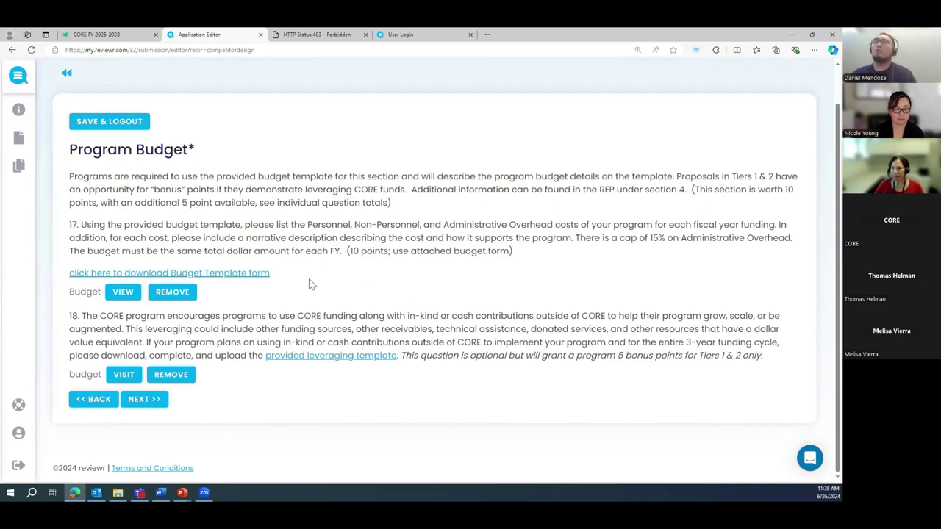
# Check the budget template, leveraging template and uploaded leveraging link, then continue to Non-Collusion.
pyautogui.click(236, 276)
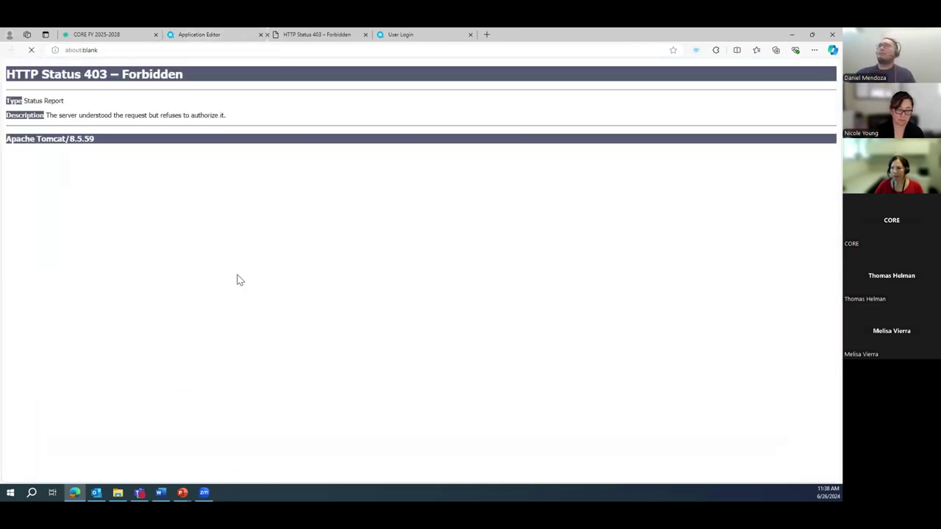
pyautogui.click(209, 36)
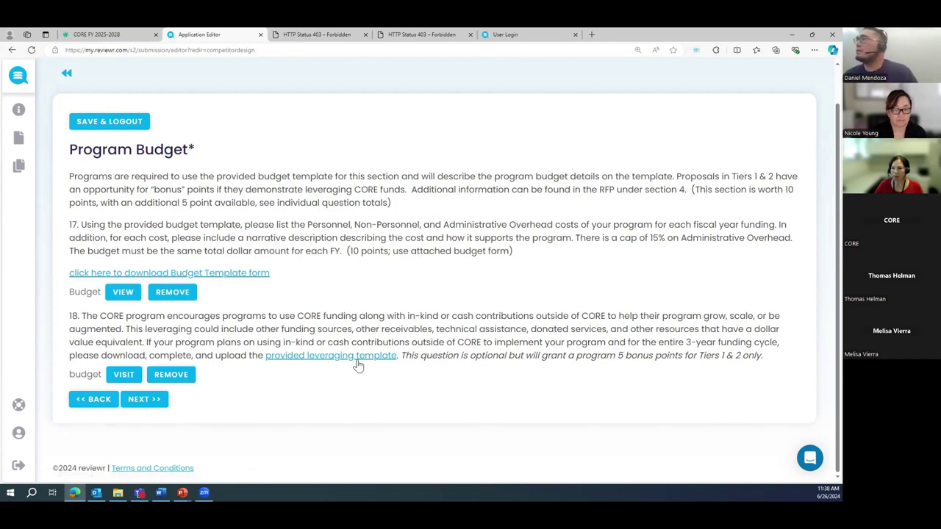
pyautogui.click(357, 360)
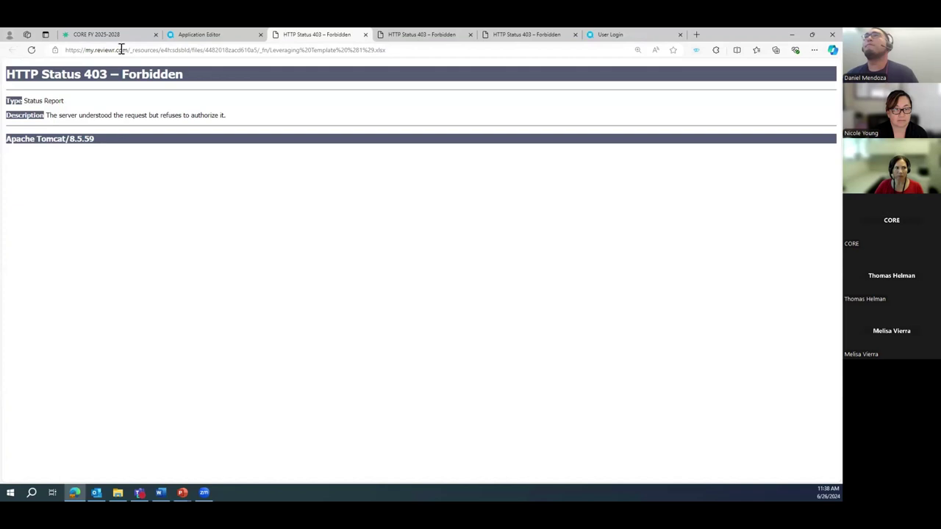
pyautogui.click(196, 35)
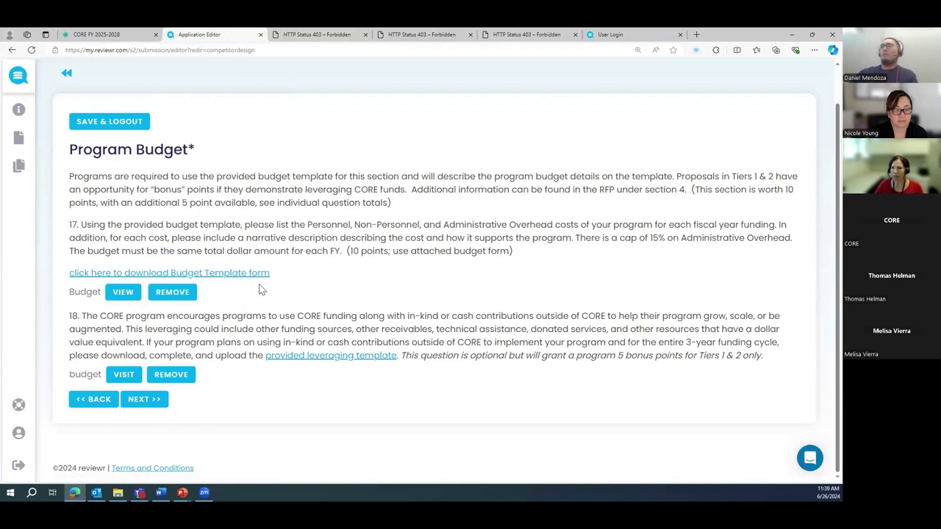
pyautogui.click(123, 374)
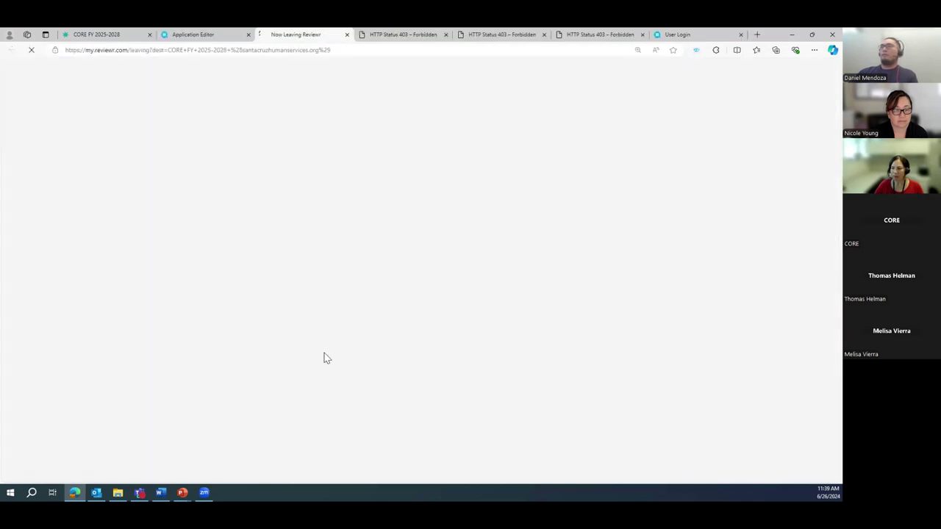
pyautogui.click(192, 34)
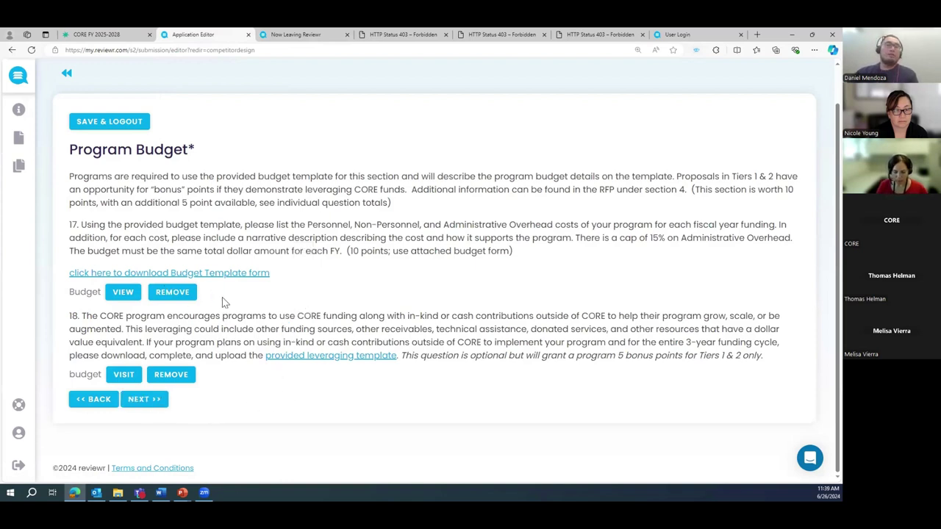
pyautogui.click(144, 400)
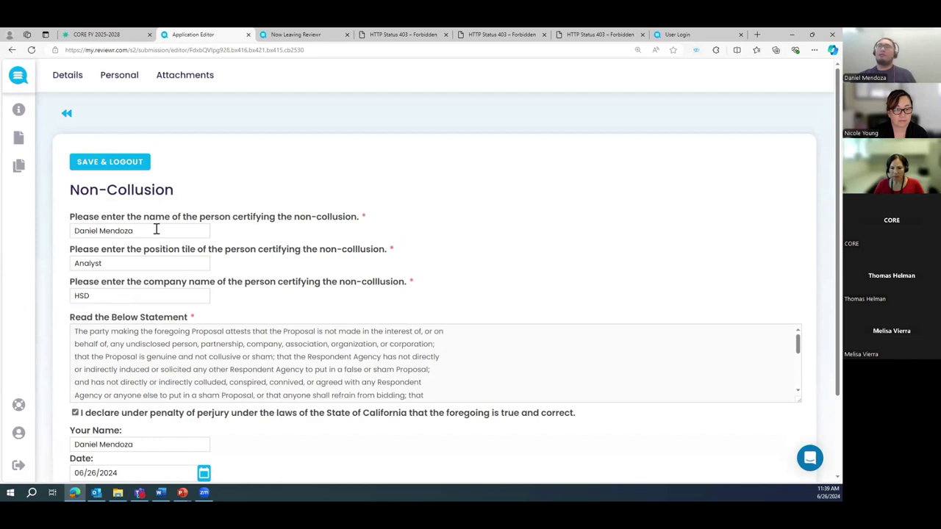
# Review the certifier fields and attempt a submission with the perjury declaration unchecked.
pyautogui.moveTo(156, 228); pyautogui.dragTo(86, 234)
pyautogui.click(160, 263)
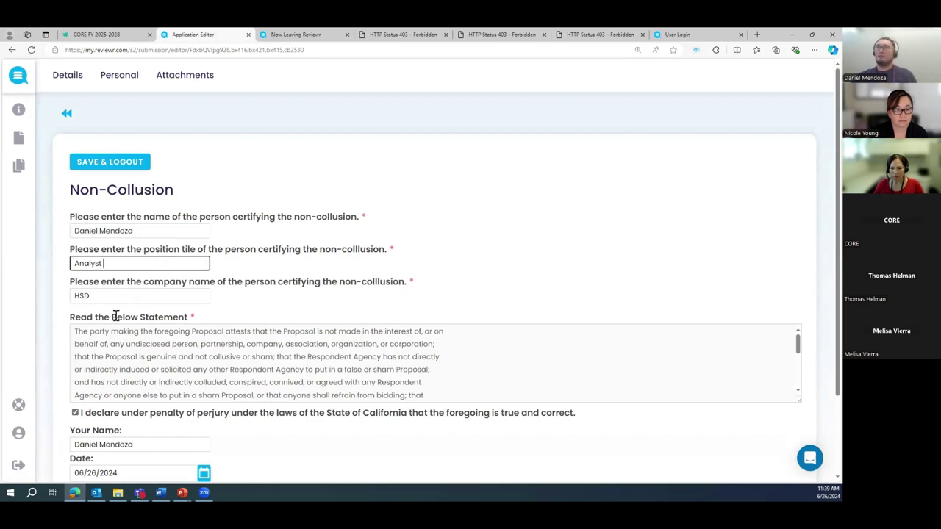
pyautogui.click(489, 297)
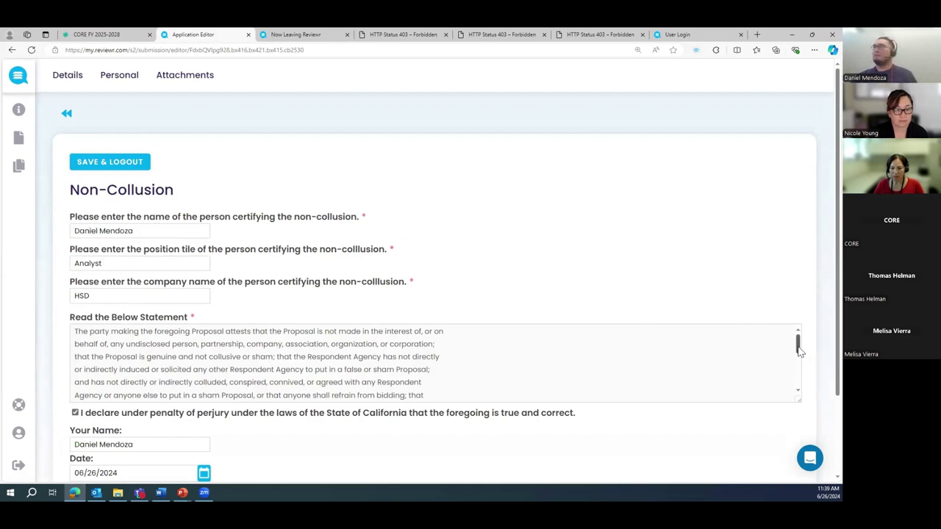
pyautogui.moveTo(800, 350); pyautogui.dragTo(802, 391)
pyautogui.scroll(-1, 478, 380)
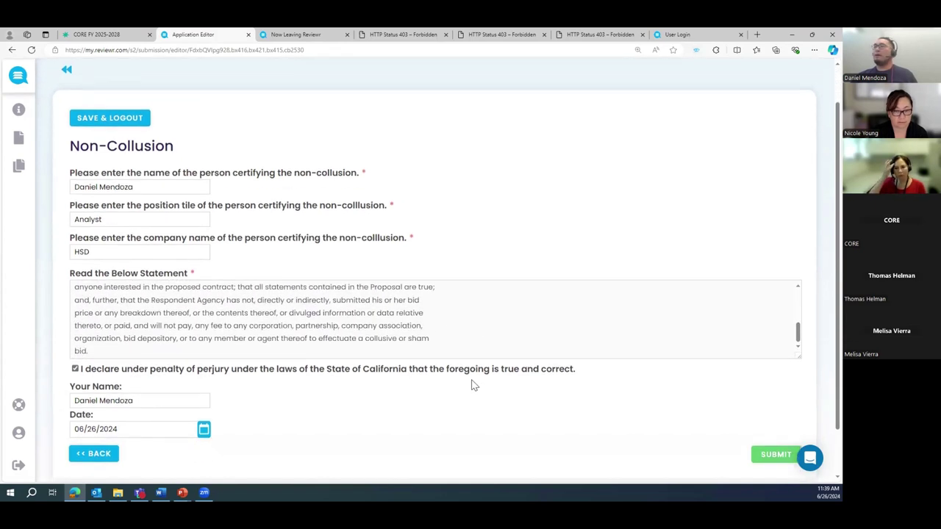
pyautogui.click(75, 369)
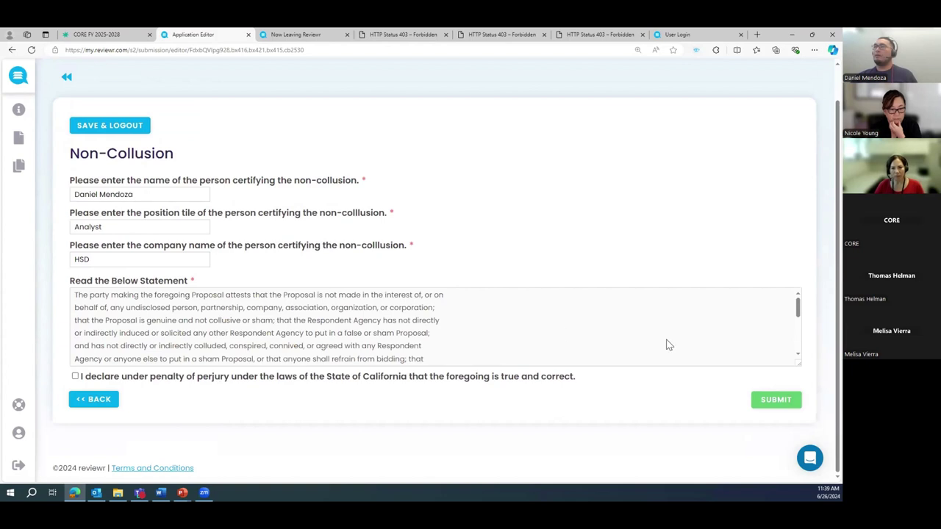
pyautogui.scroll(-3, 702, 333)
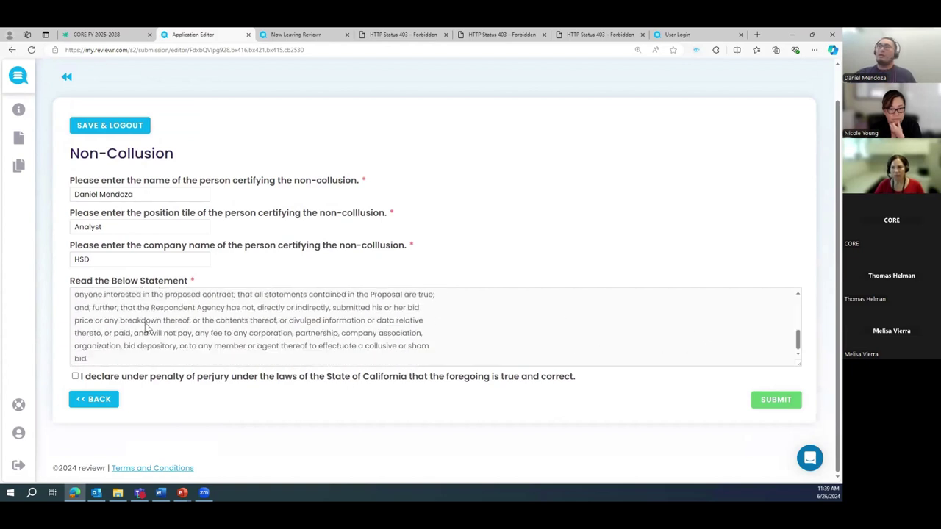
pyautogui.click(790, 406)
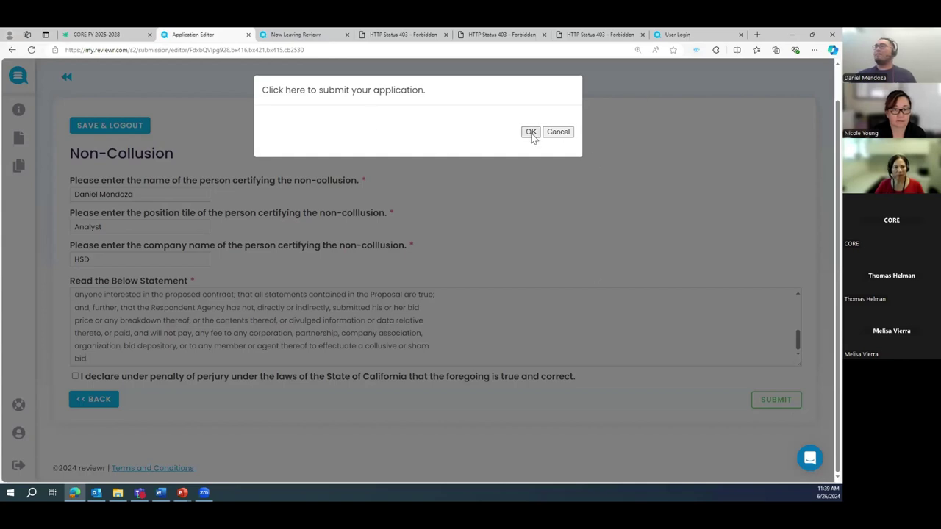
pyautogui.click(530, 133)
# Check the perjury declaration, then submit the application and confirm with OK.
pyautogui.scroll(-2, 507, 261)
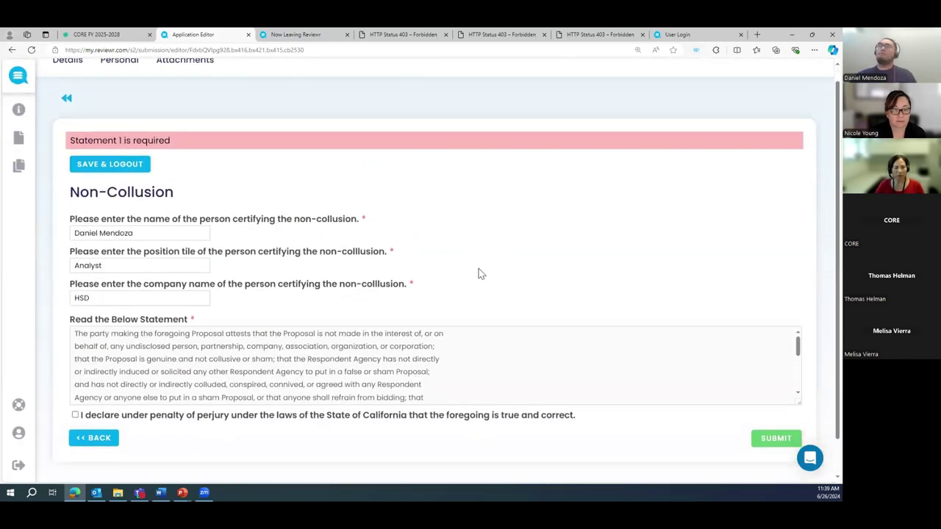
pyautogui.scroll(-10, 430, 331)
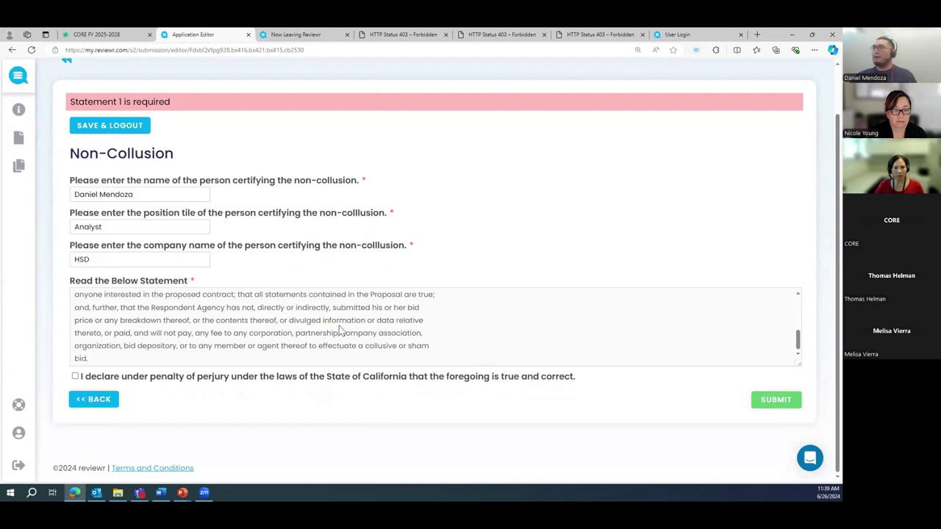
pyautogui.click(74, 376)
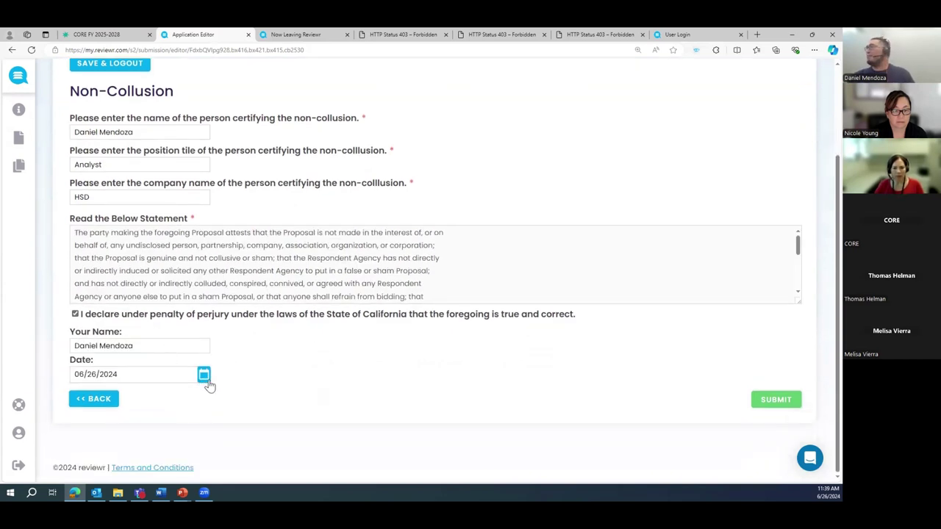
pyautogui.click(766, 404)
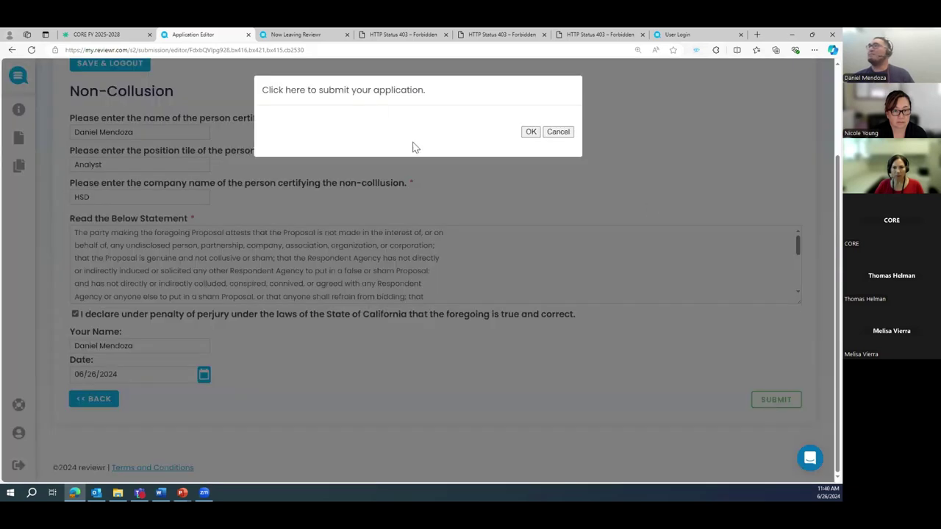
pyautogui.click(531, 132)
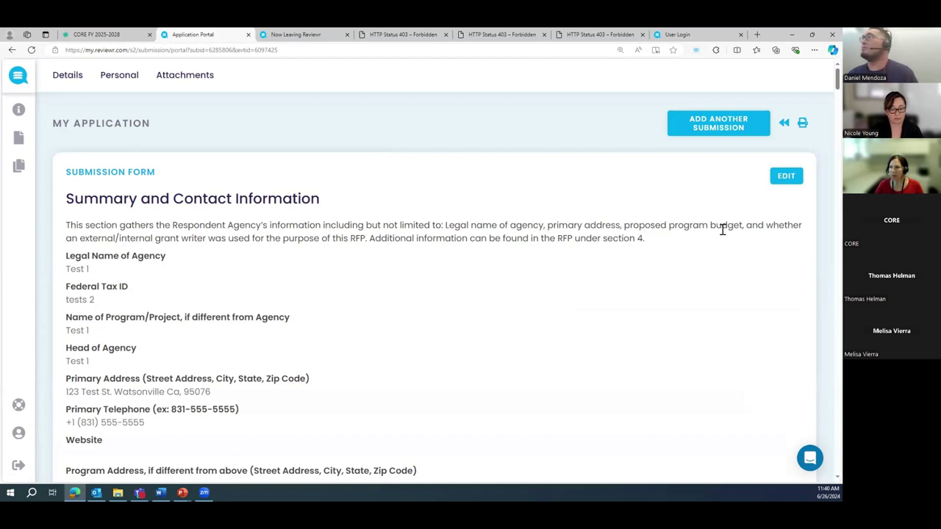
pyautogui.moveTo(18, 110)
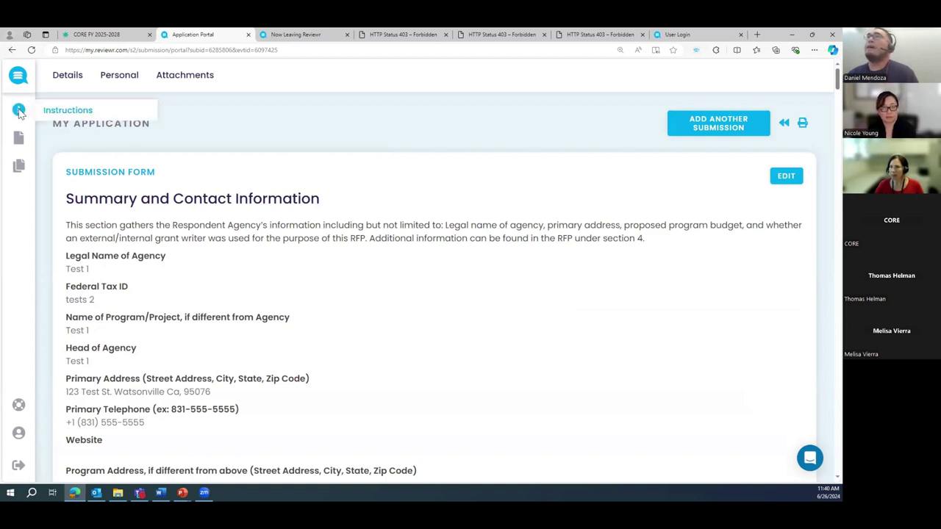
pyautogui.click(69, 114)
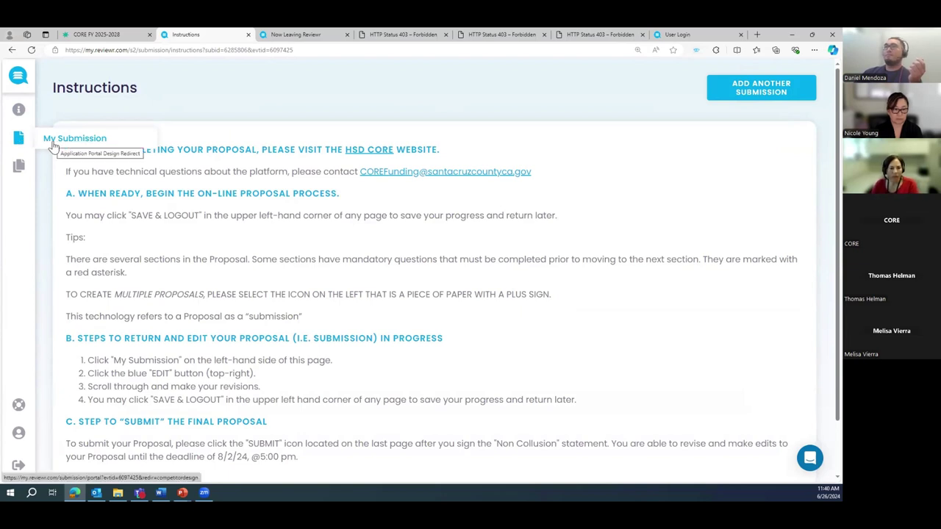
pyautogui.click(52, 146)
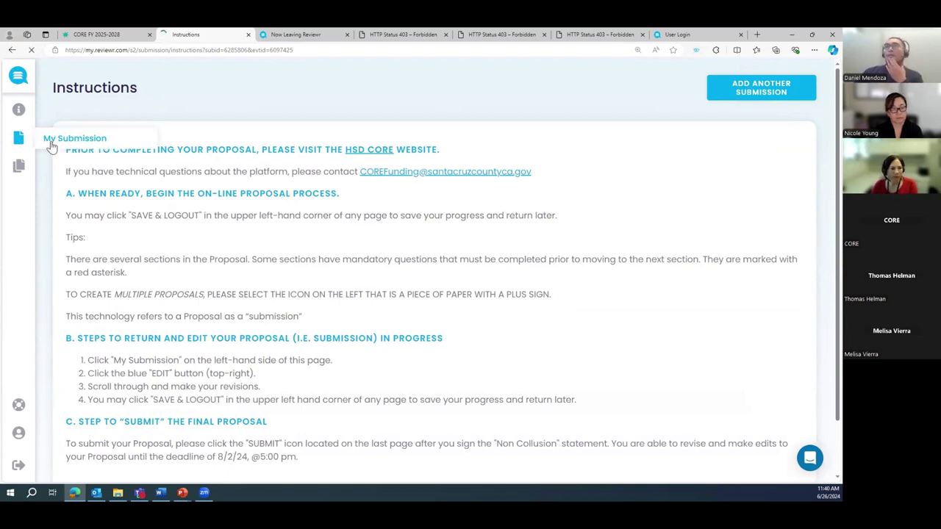
pyautogui.scroll(-1, 329, 151)
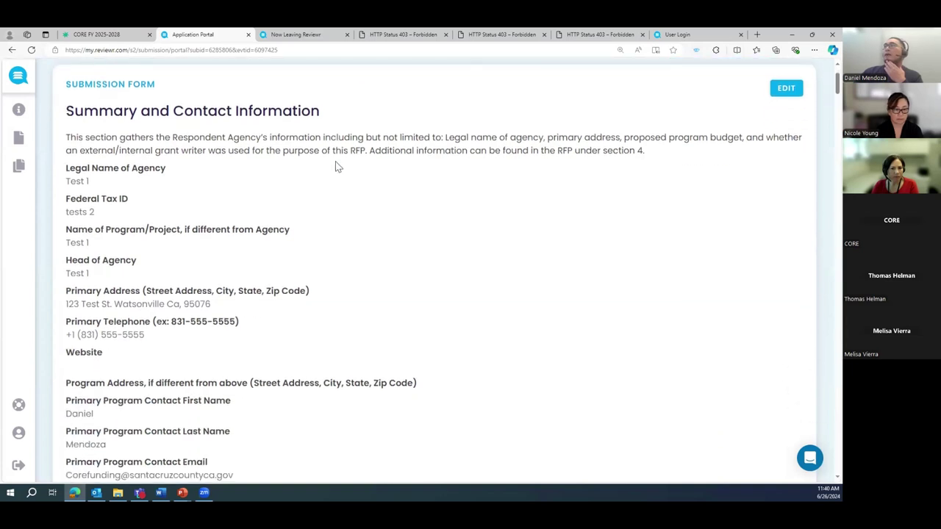
pyautogui.scroll(1, 335, 164)
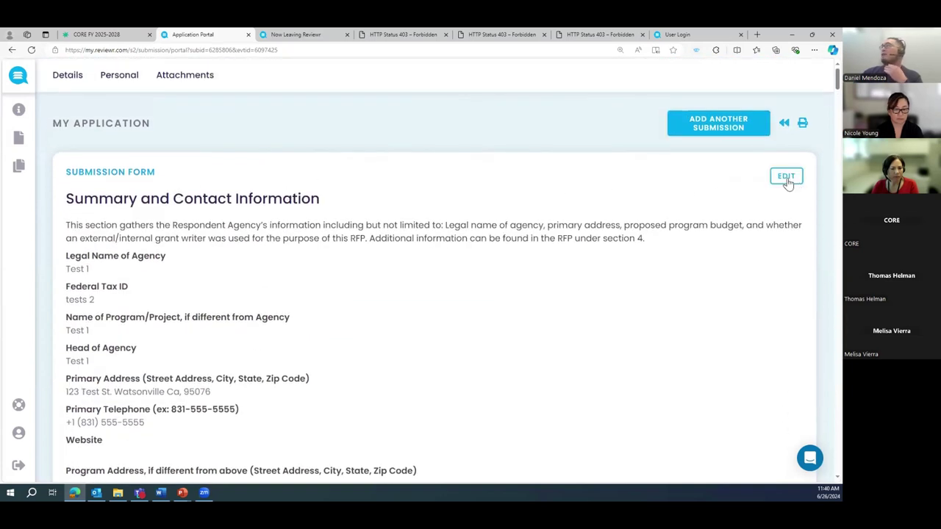
pyautogui.click(787, 177)
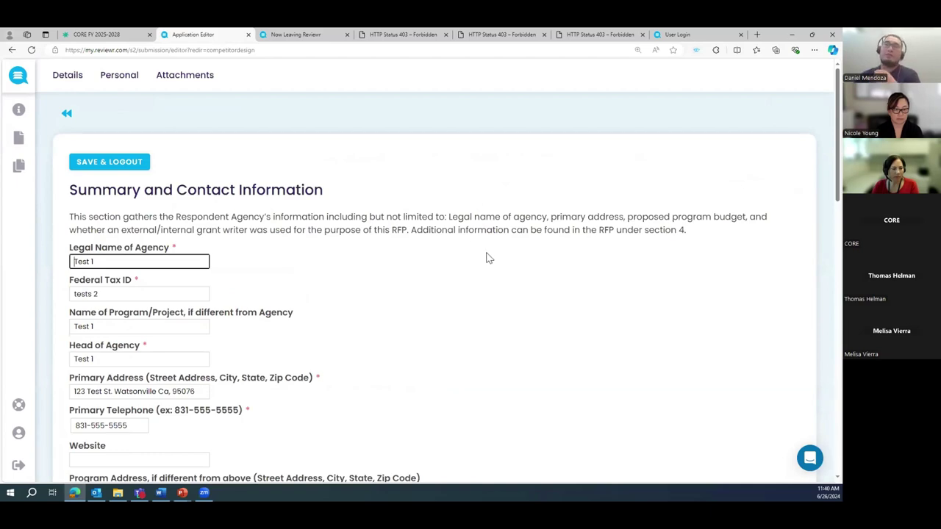
pyautogui.scroll(-2, 487, 258)
pyautogui.scroll(-6, 483, 258)
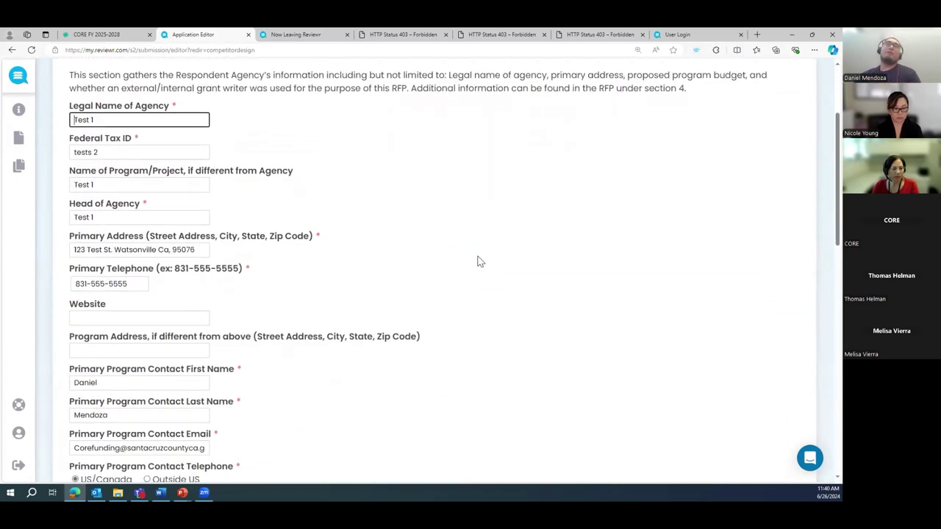
pyautogui.scroll(8, 298, 422)
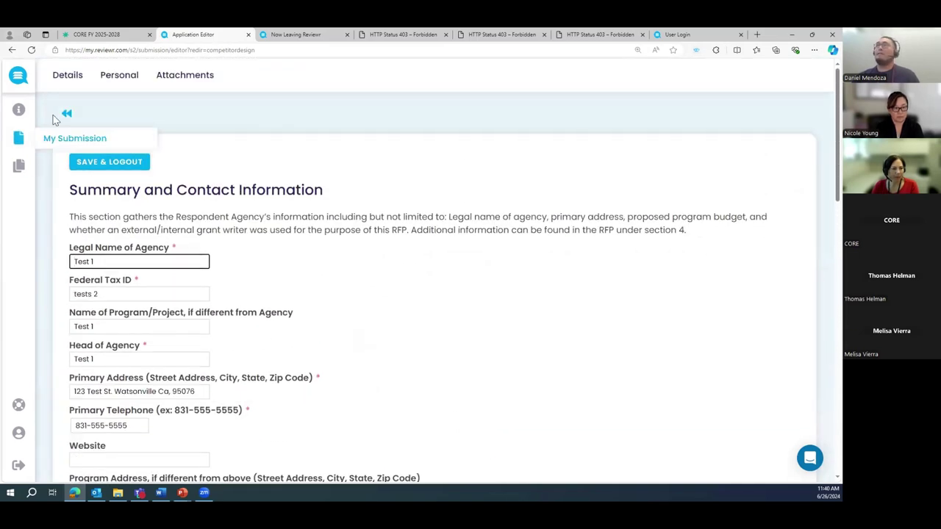
pyautogui.click(67, 114)
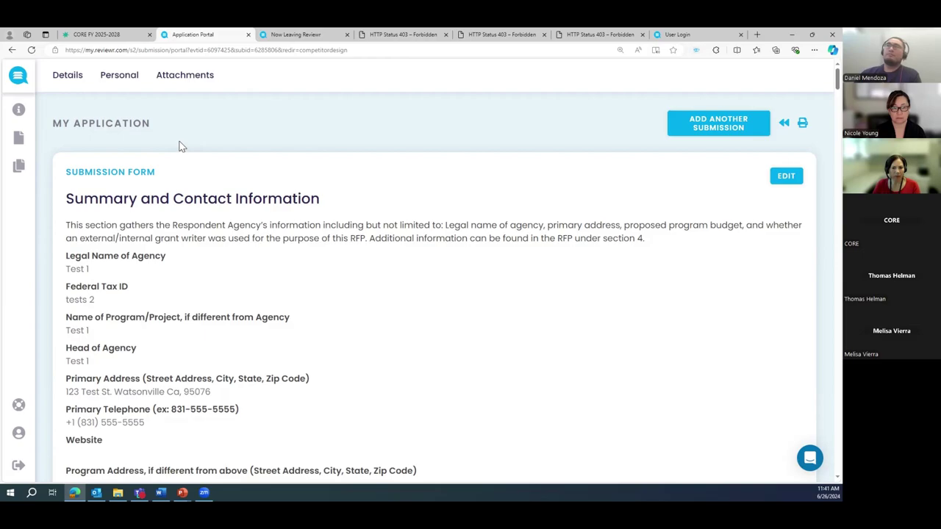
pyautogui.scroll(-10, 180, 145)
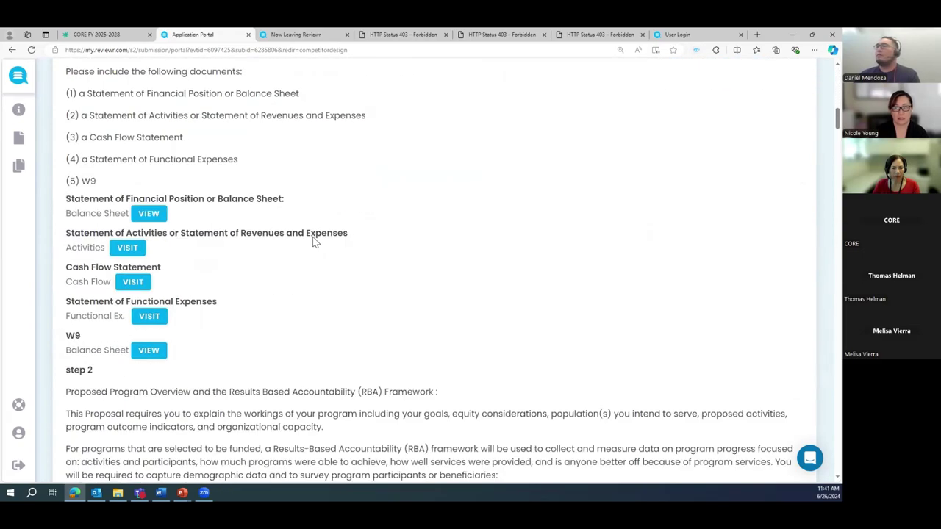
pyautogui.scroll(-15, 312, 237)
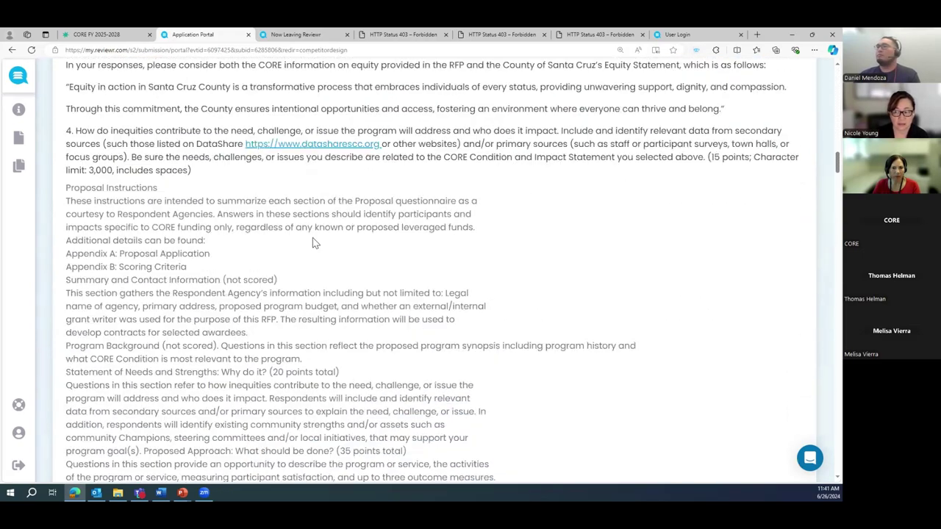
pyautogui.scroll(-15, 313, 243)
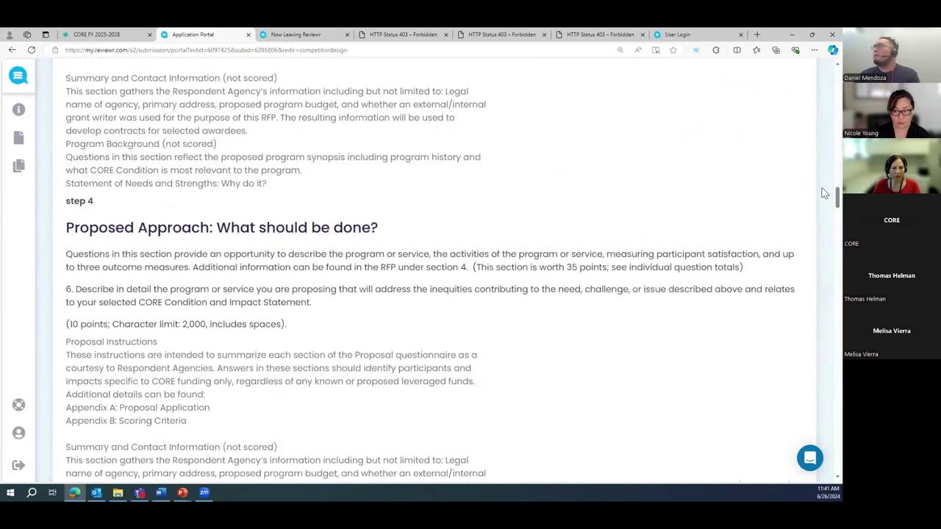
pyautogui.moveTo(824, 193); pyautogui.dragTo(825, 59)
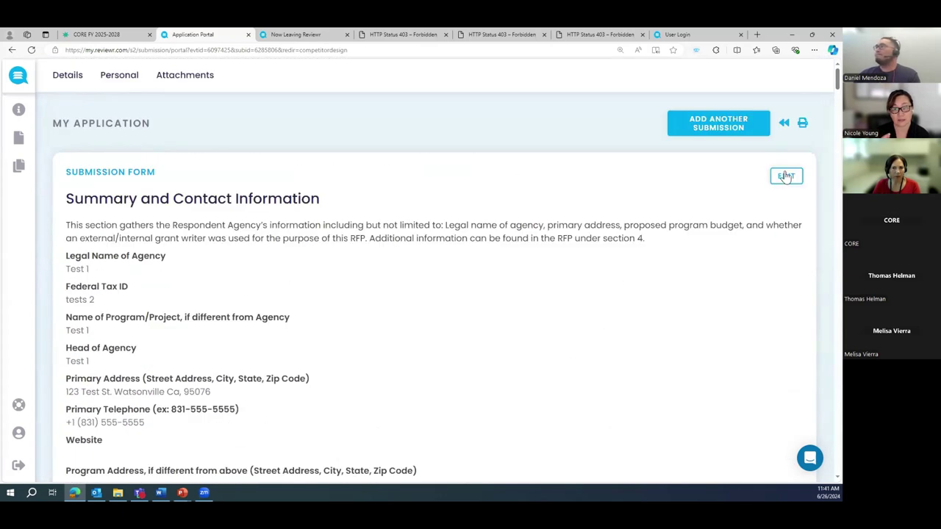
# Reopen the submitted application in the editor.
pyautogui.click(786, 177)
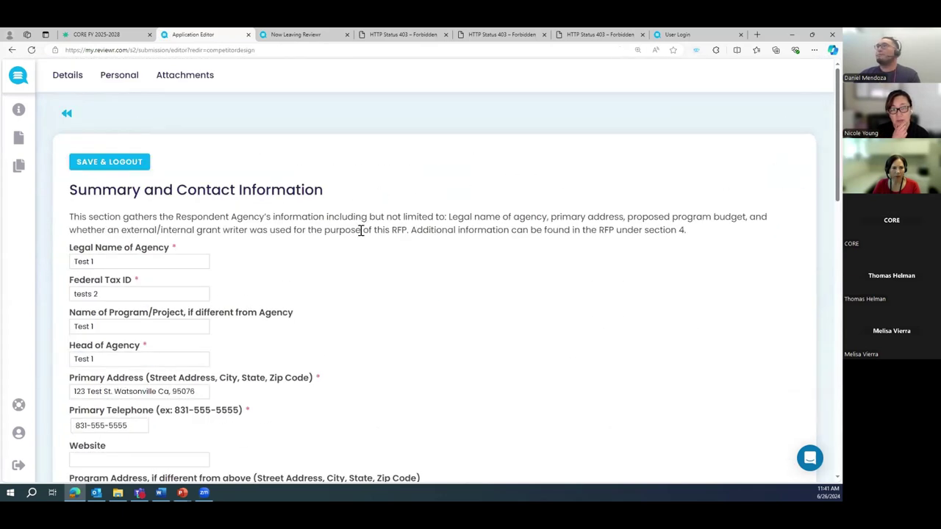
pyautogui.scroll(-10, 360, 230)
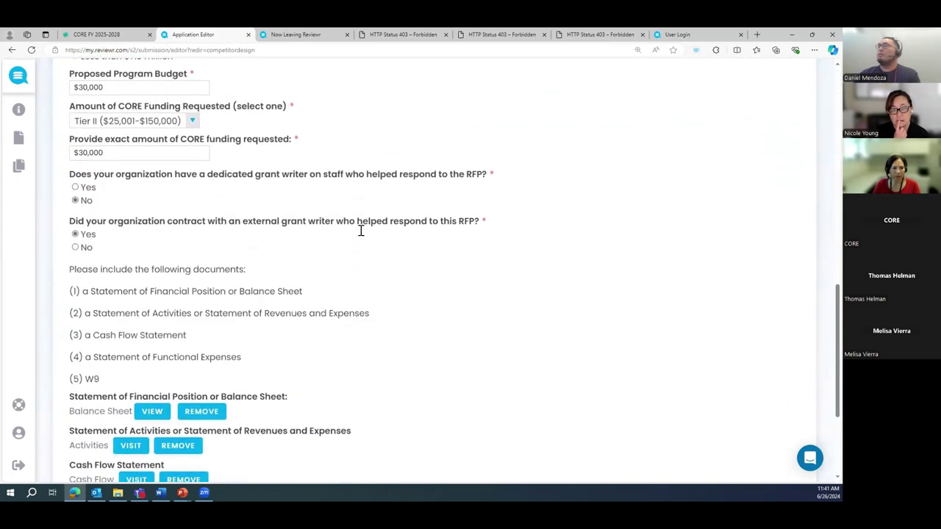
pyautogui.scroll(-5, 360, 230)
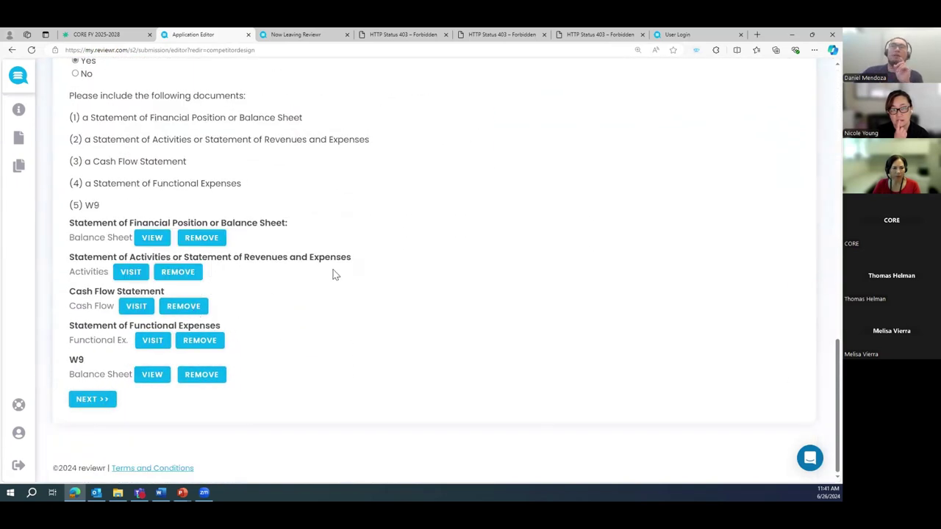
pyautogui.scroll(15, 322, 276)
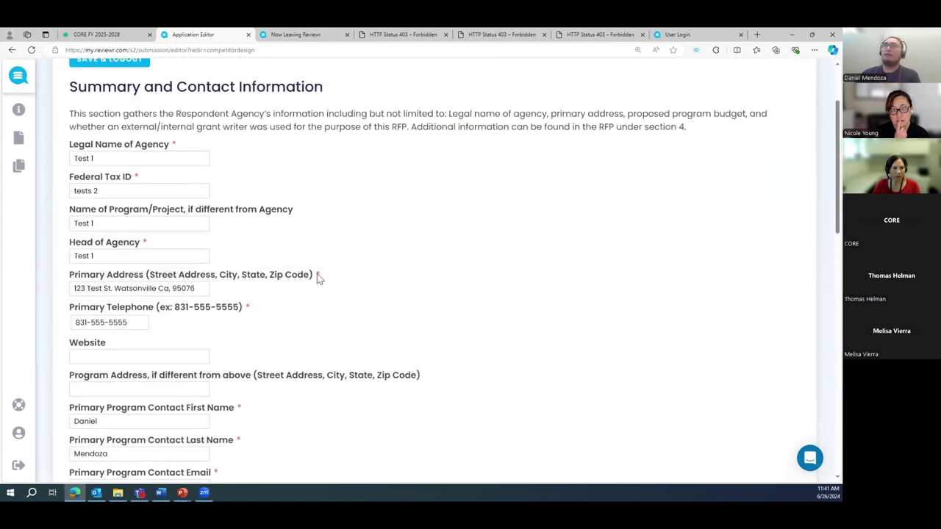
pyautogui.scroll(-1, 307, 296)
# Change the primary telephone number's last digit to 9 and advance to the next section.
pyautogui.click(132, 306)
pyautogui.press('BackSpace')
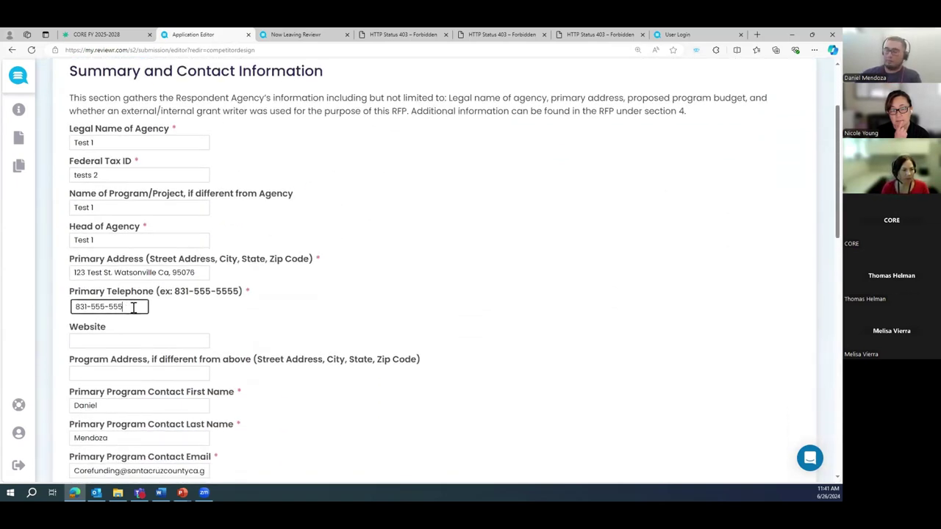
pyautogui.write('9')
pyautogui.hotkey('shift', 'Tab')
pyautogui.hotkey('shift', 'Tab')
pyautogui.scroll(-2, 354, 309)
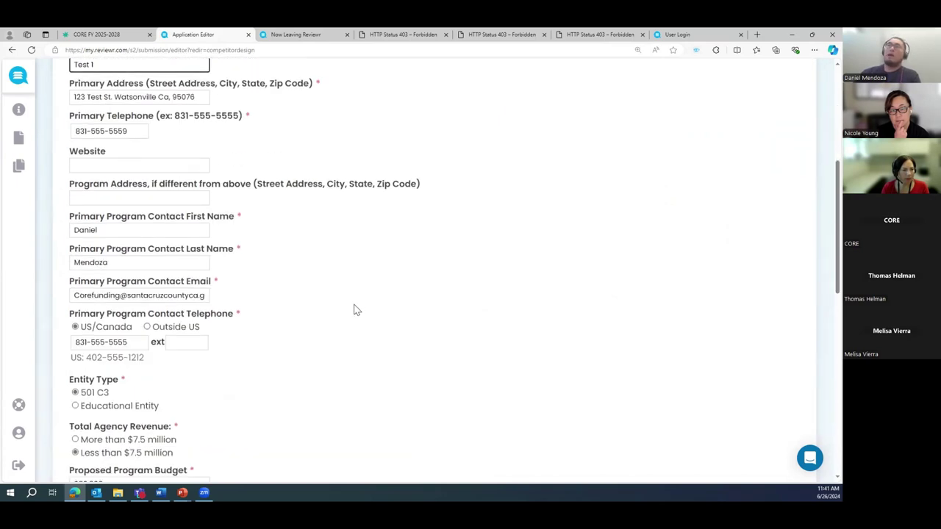
pyautogui.scroll(-6, 354, 309)
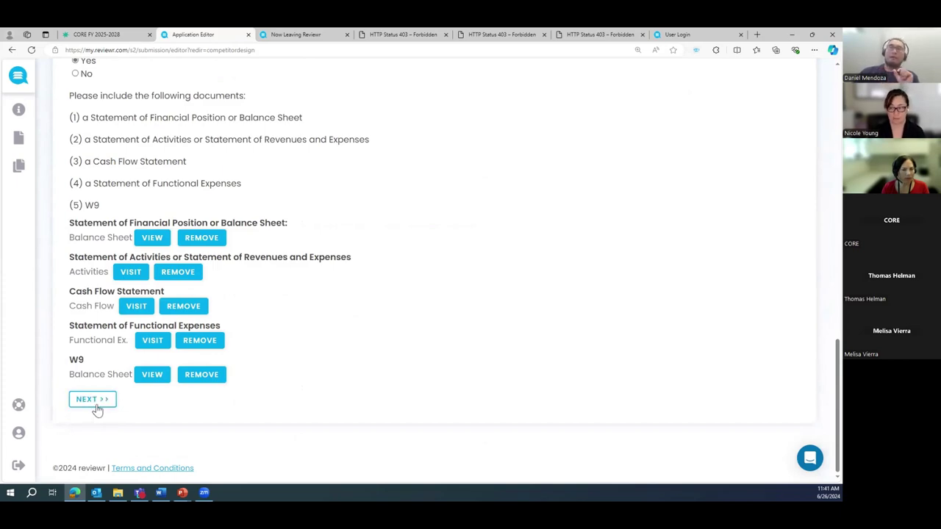
pyautogui.click(96, 402)
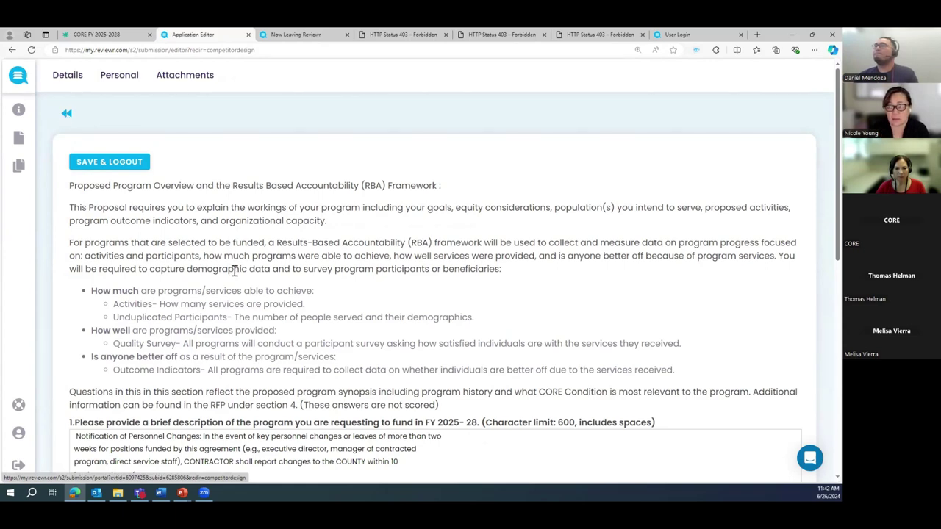
# Page through Needs and Strengths and Proposed Approach to reach question 8 on key activities.
pyautogui.scroll(-5, 238, 269)
pyautogui.scroll(-1, 242, 269)
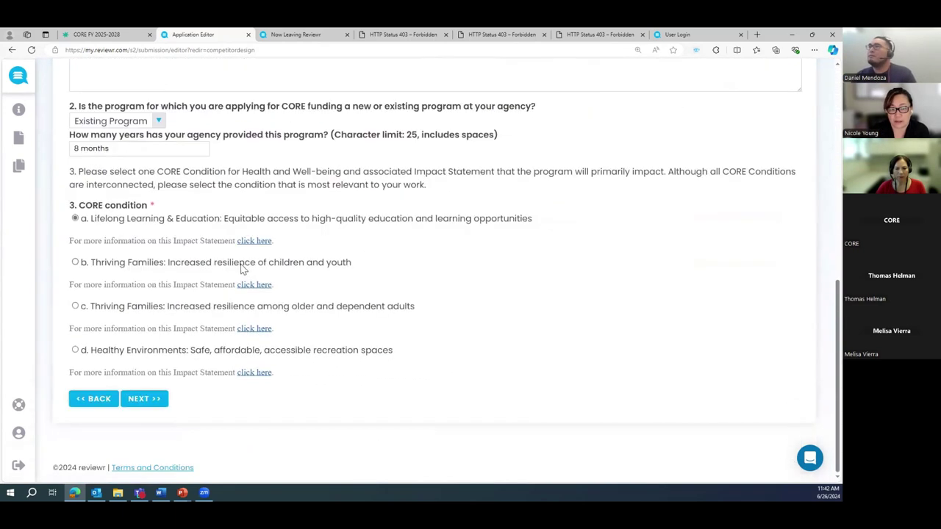
pyautogui.click(144, 399)
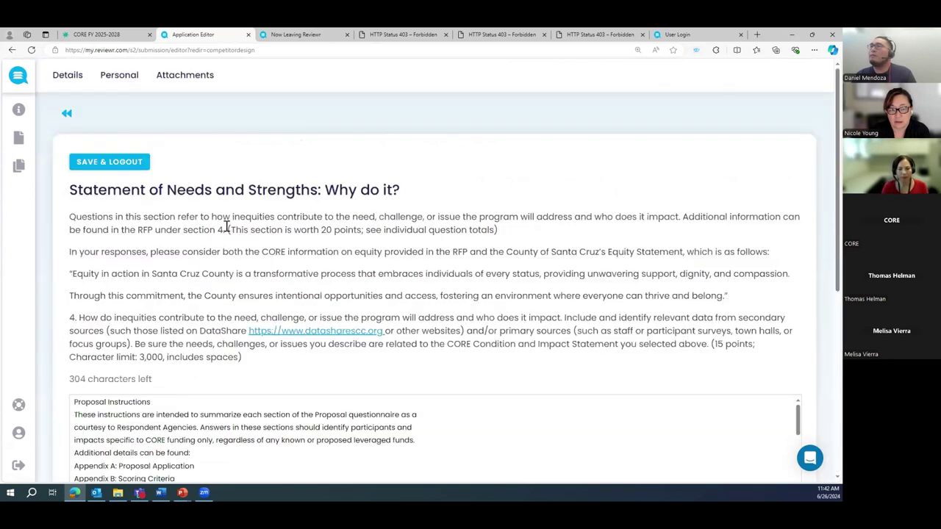
pyautogui.scroll(-1, 229, 233)
pyautogui.scroll(-8, 229, 234)
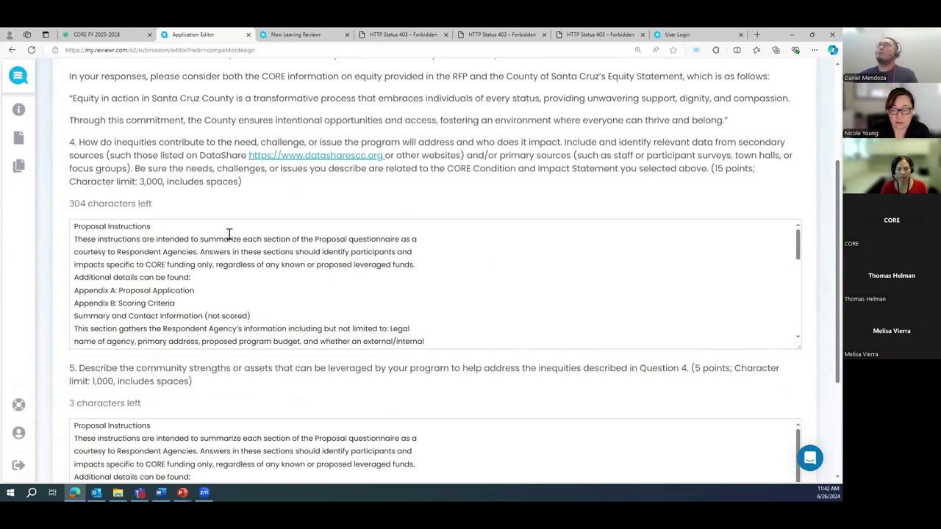
pyautogui.click(156, 404)
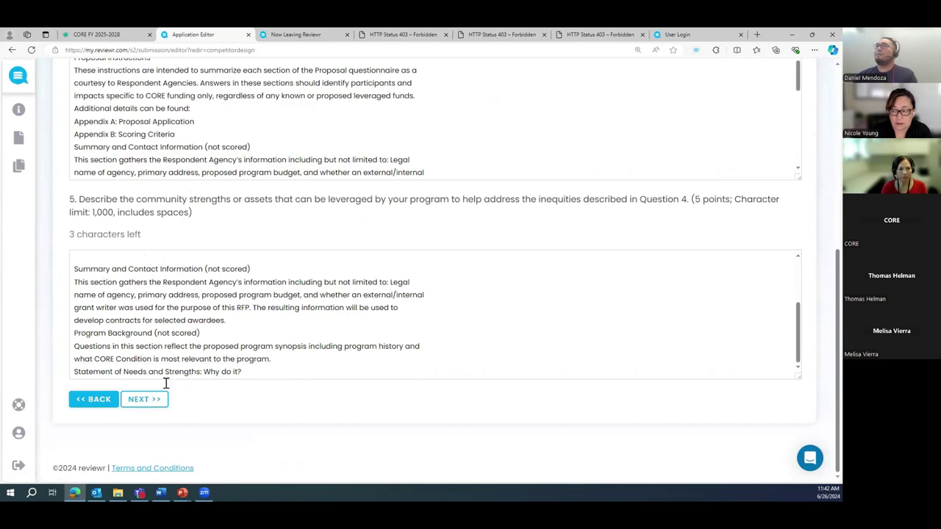
pyautogui.scroll(-10, 271, 247)
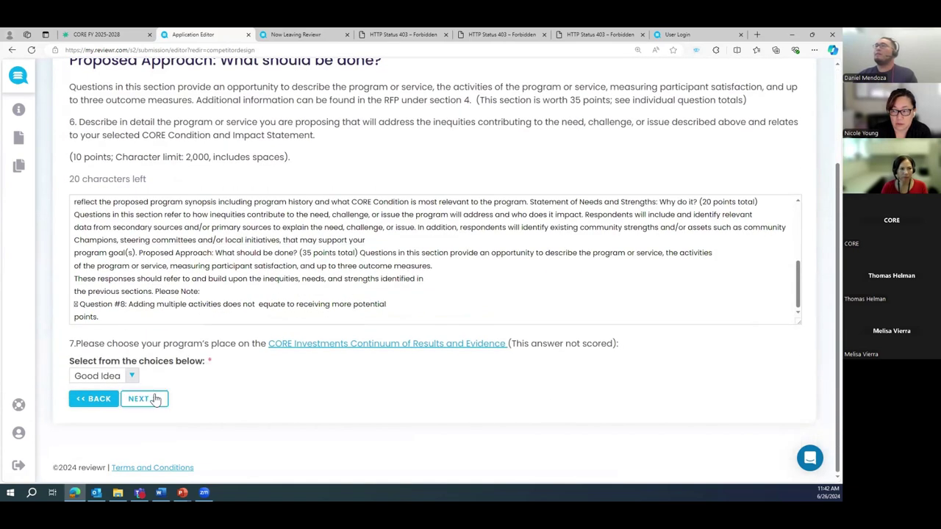
pyautogui.click(163, 390)
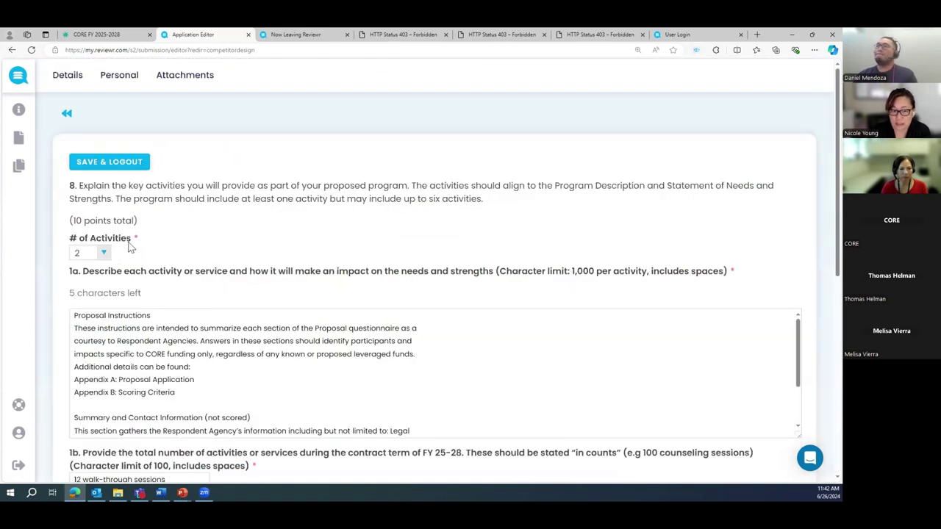
# Review the question 8 page and open the # of Activities dropdown.
pyautogui.scroll(-3, 282, 243)
pyautogui.scroll(-1, 273, 254)
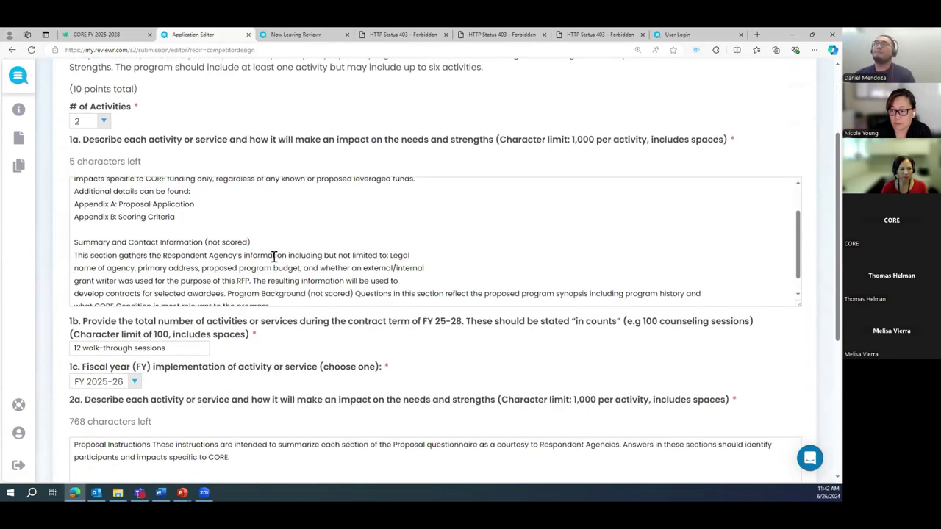
pyautogui.scroll(1, 274, 266)
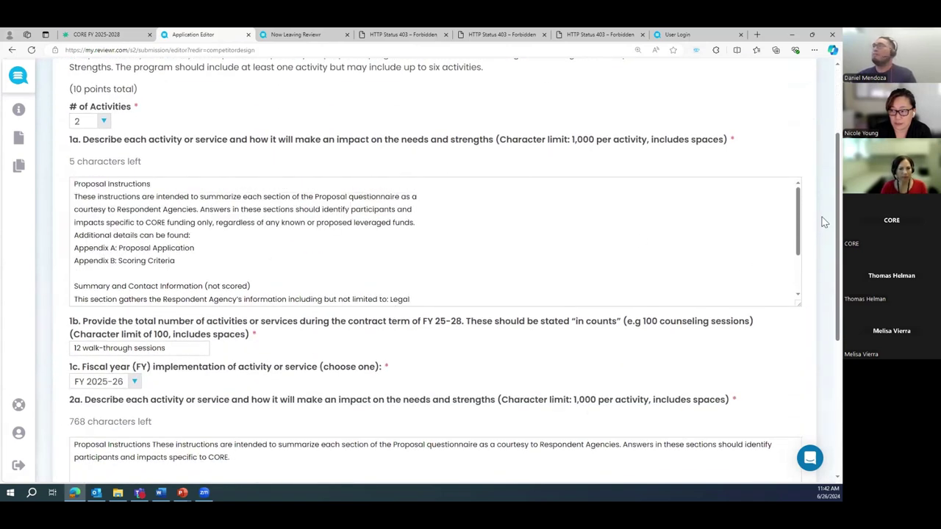
pyautogui.scroll(1, 824, 206)
pyautogui.scroll(2, 824, 205)
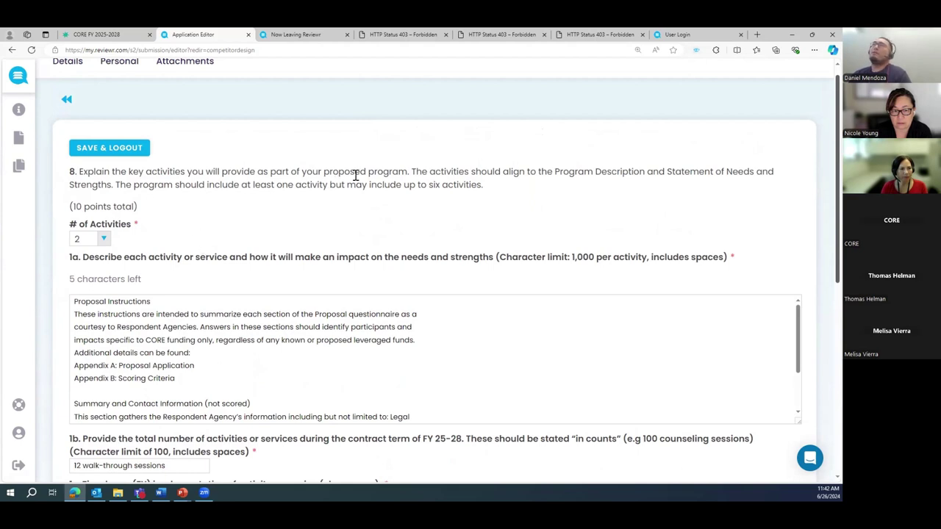
pyautogui.scroll(-1, 263, 175)
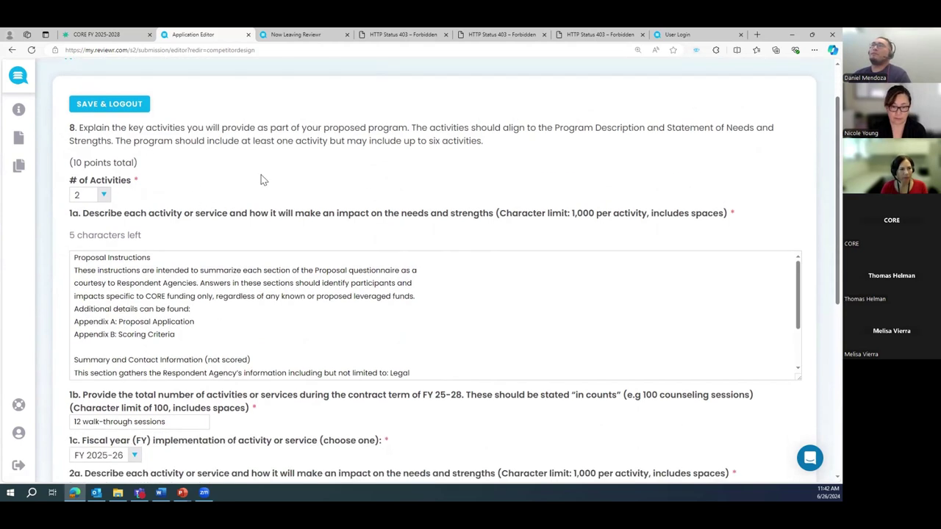
pyautogui.scroll(1, 114, 188)
pyautogui.click(103, 253)
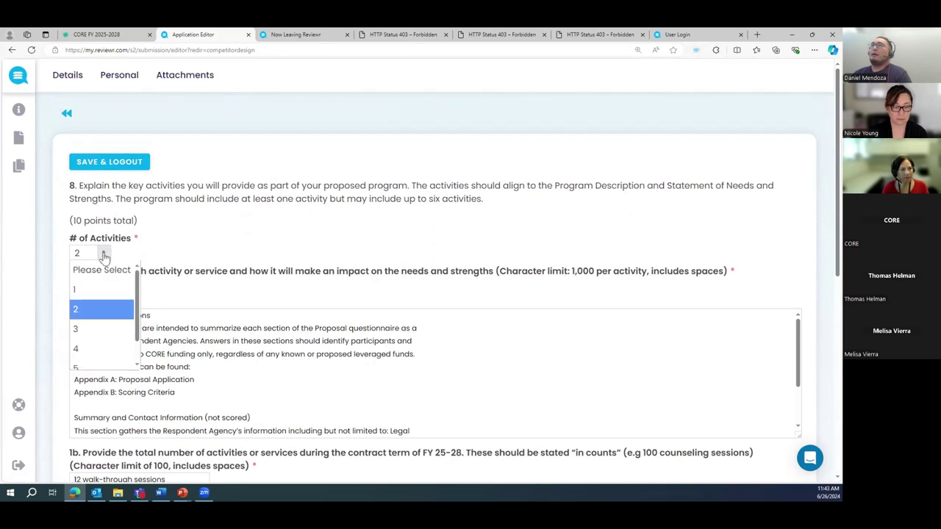
# Set # of Activities to 3, after briefly choosing 1.
pyautogui.click(102, 291)
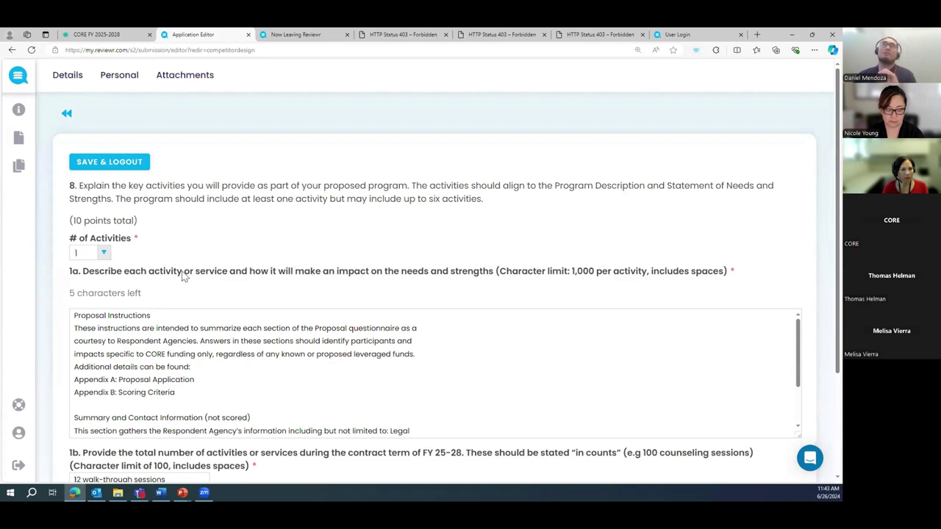
pyautogui.click(104, 253)
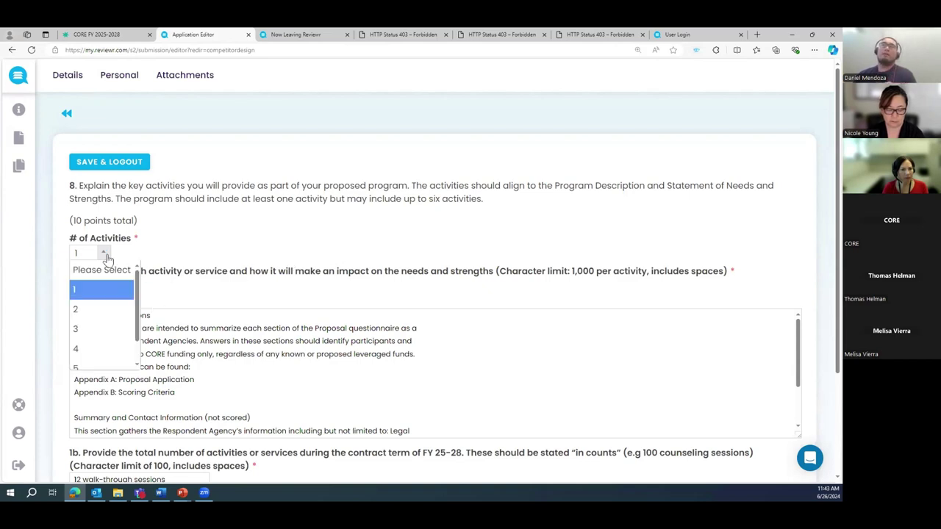
pyautogui.click(106, 257)
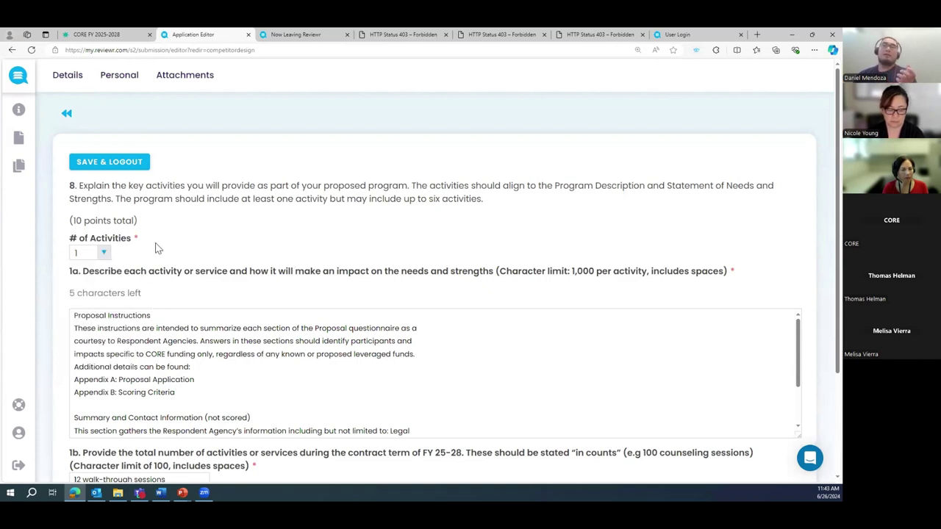
pyautogui.click(103, 254)
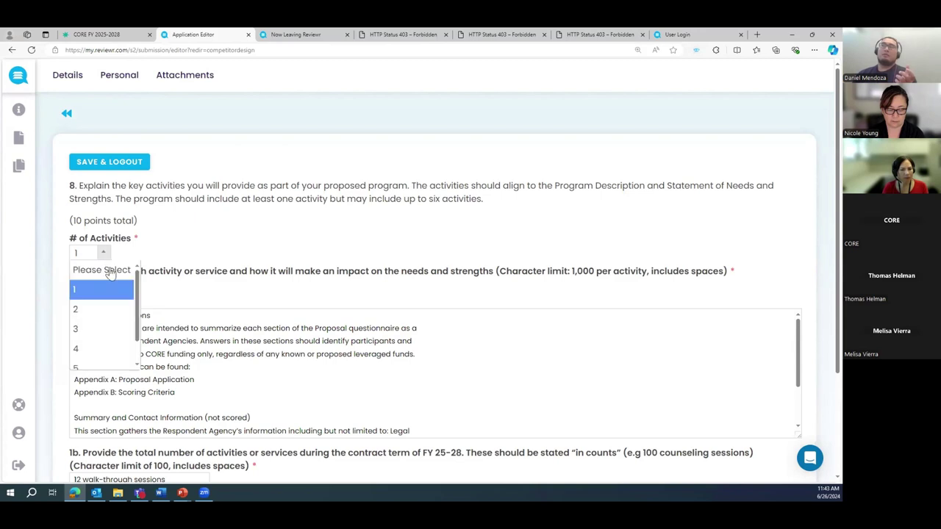
pyautogui.click(105, 329)
# Set fiscal years: activities 1 and 2 to FY 2025-26, activity 3 to FY 2027-28.
pyautogui.scroll(-4, 194, 252)
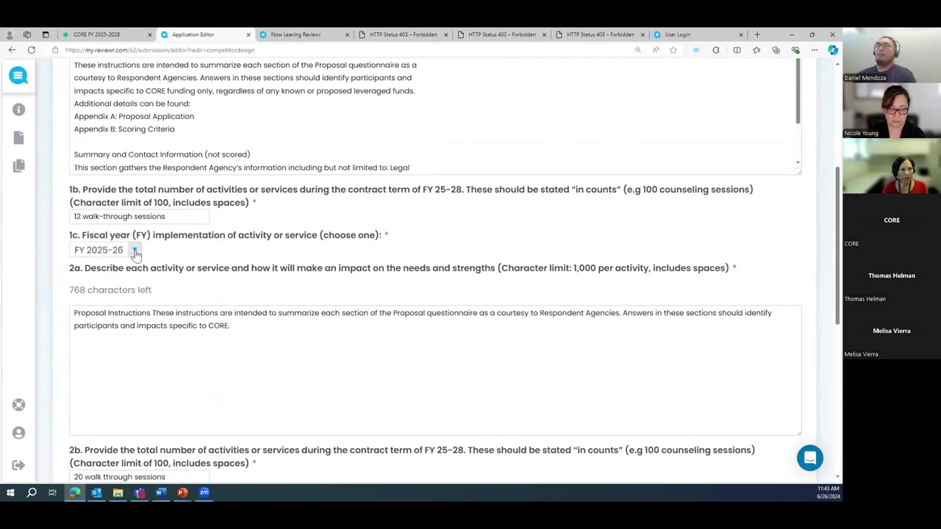
pyautogui.click(135, 251)
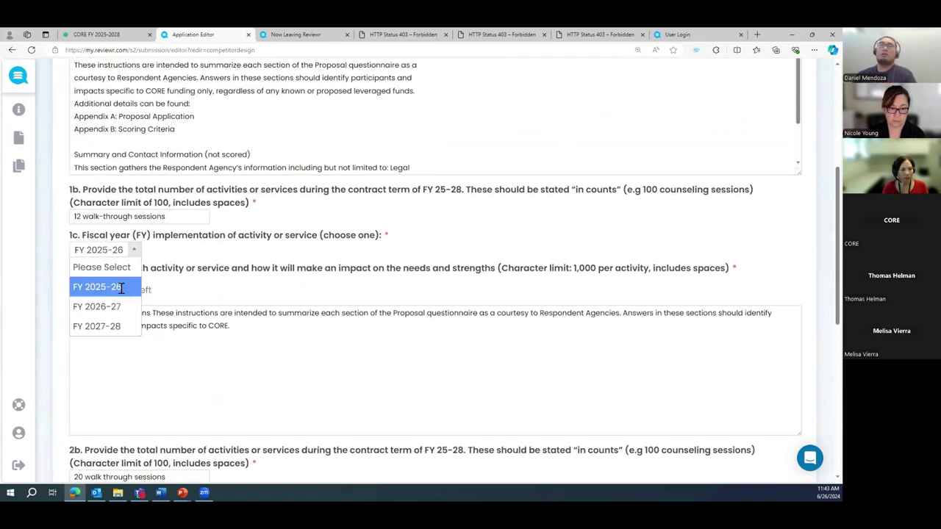
pyautogui.click(119, 288)
pyautogui.scroll(-3, 206, 254)
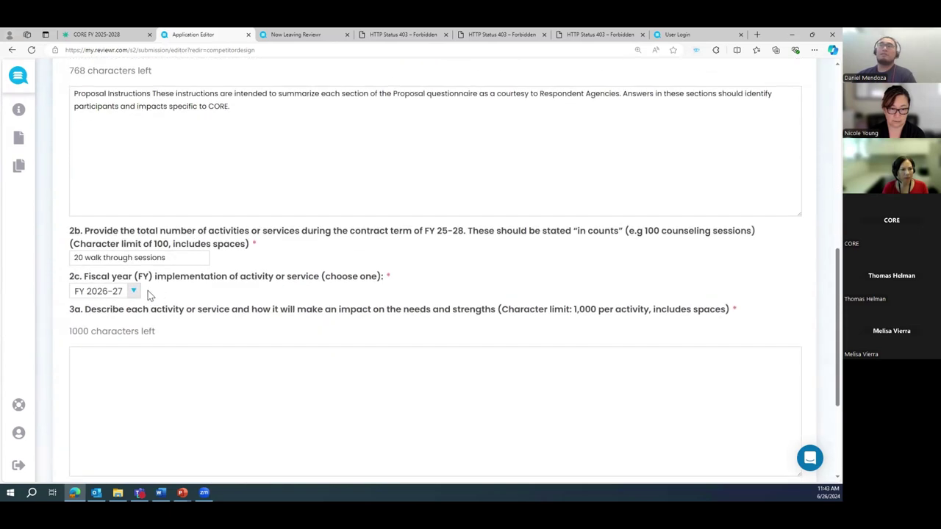
pyautogui.click(135, 293)
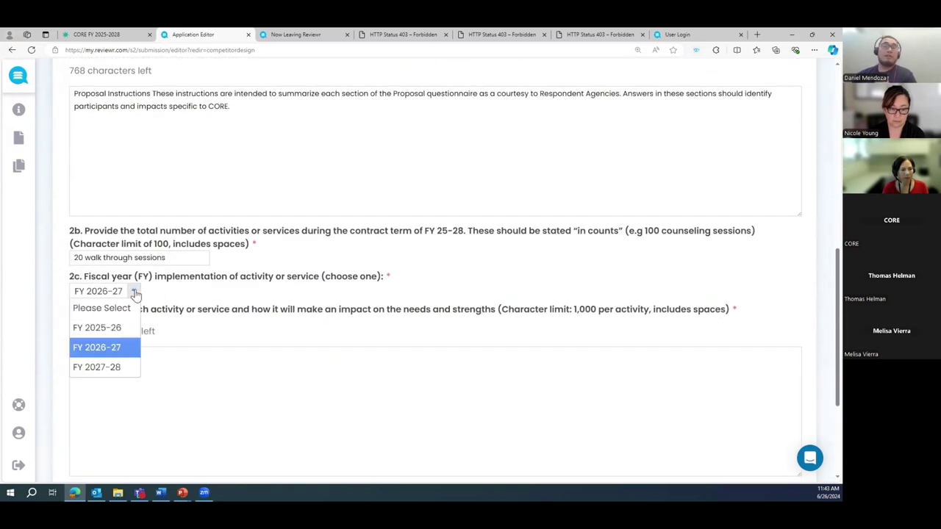
pyautogui.click(110, 329)
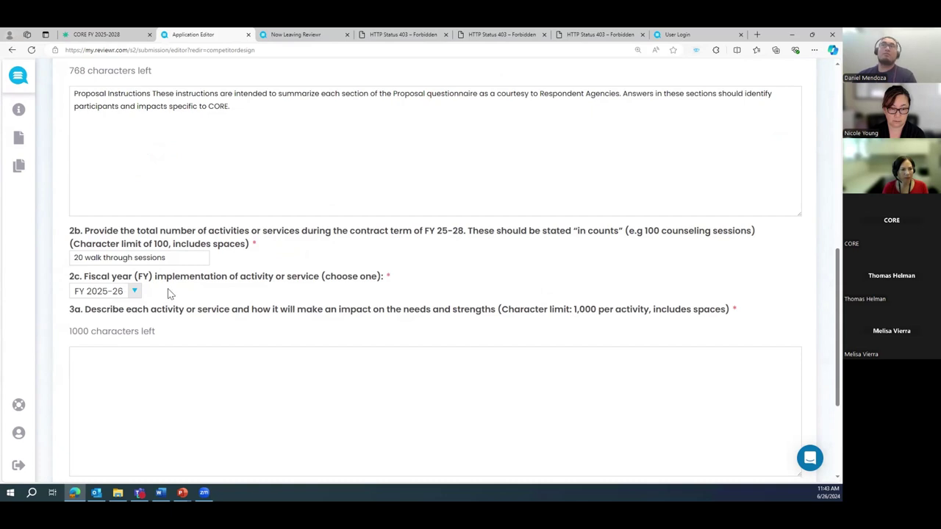
pyautogui.scroll(-3, 168, 293)
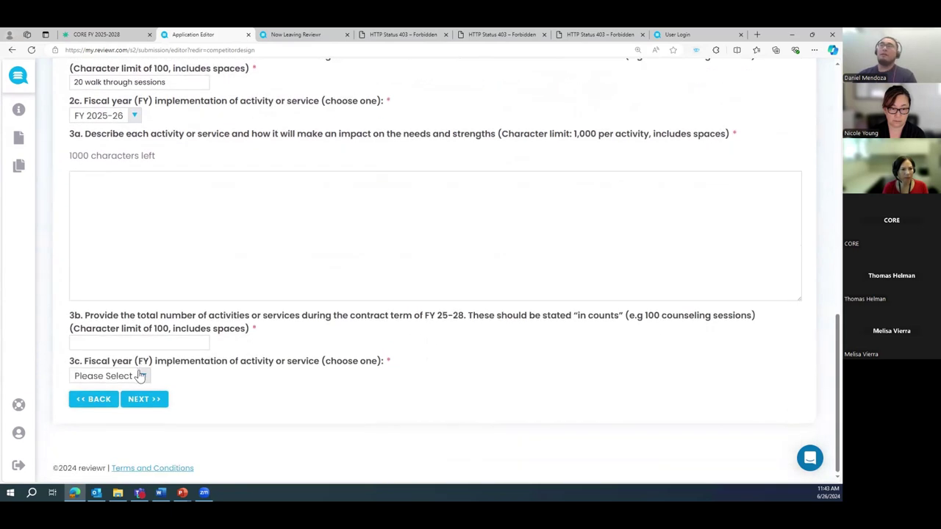
pyautogui.click(144, 376)
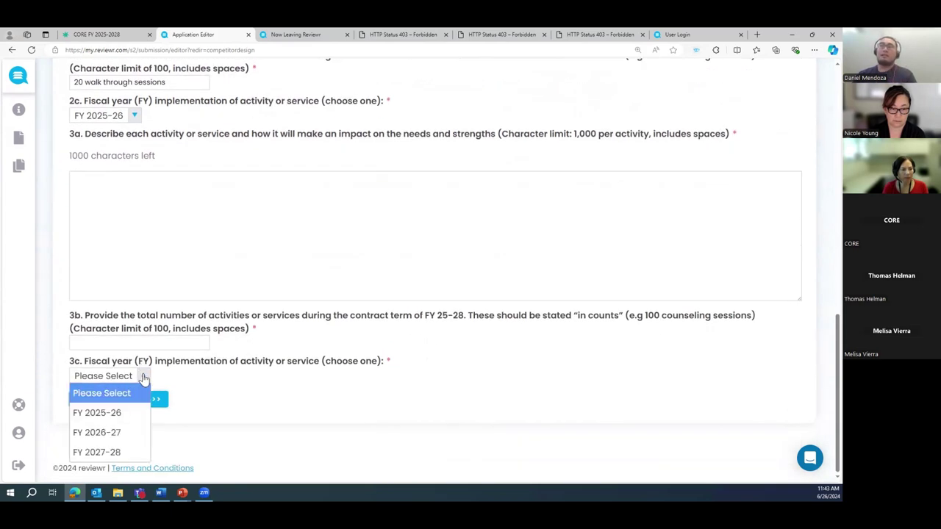
pyautogui.click(113, 453)
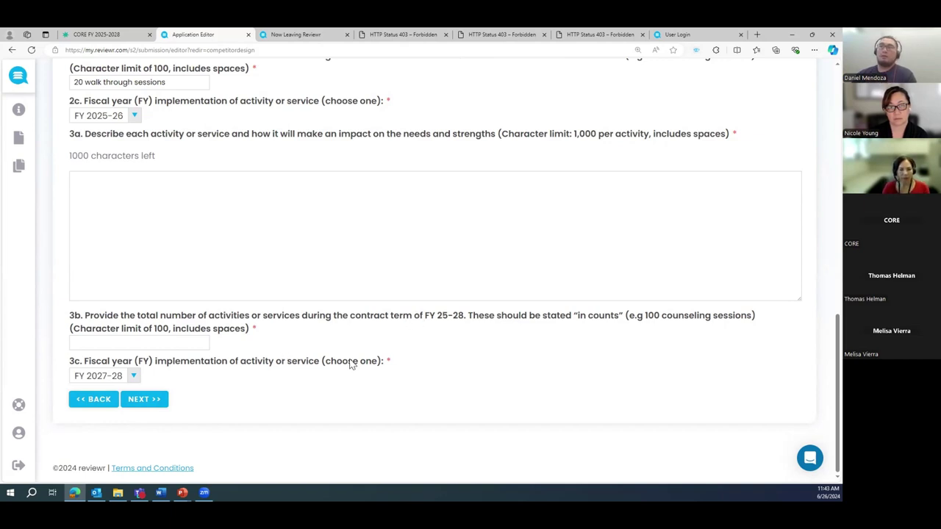
# Highlight the question 3b wording and select activity 3's total count field.
pyautogui.moveTo(397, 366); pyautogui.dragTo(93, 314)
pyautogui.click(97, 317)
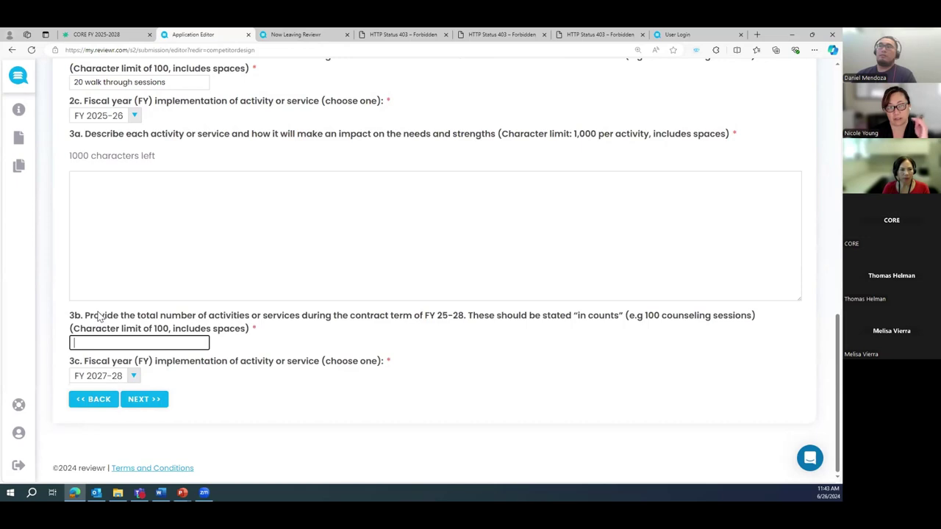
pyautogui.scroll(3, 107, 316)
# Scroll through question 8 to review activities 1 and 2, leaving 3a and 3b blank.
pyautogui.scroll(3, 250, 321)
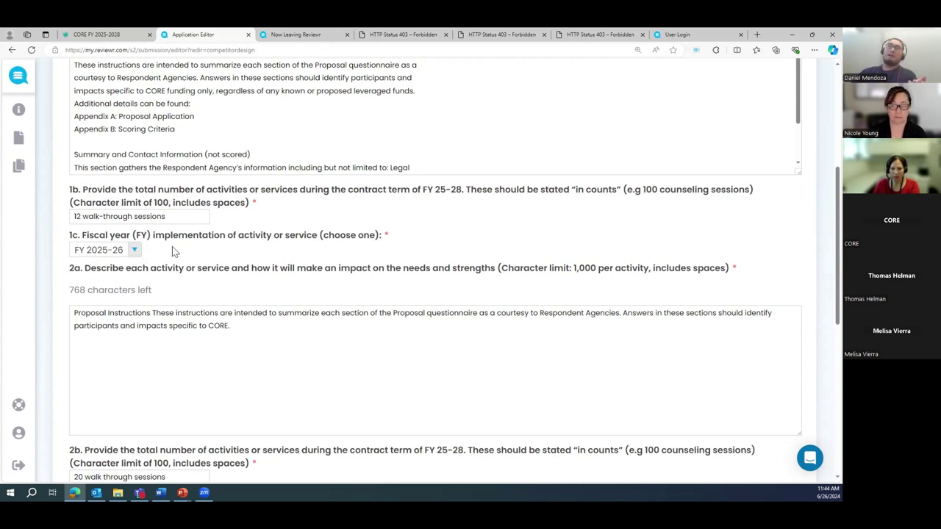
pyautogui.scroll(-1, 172, 247)
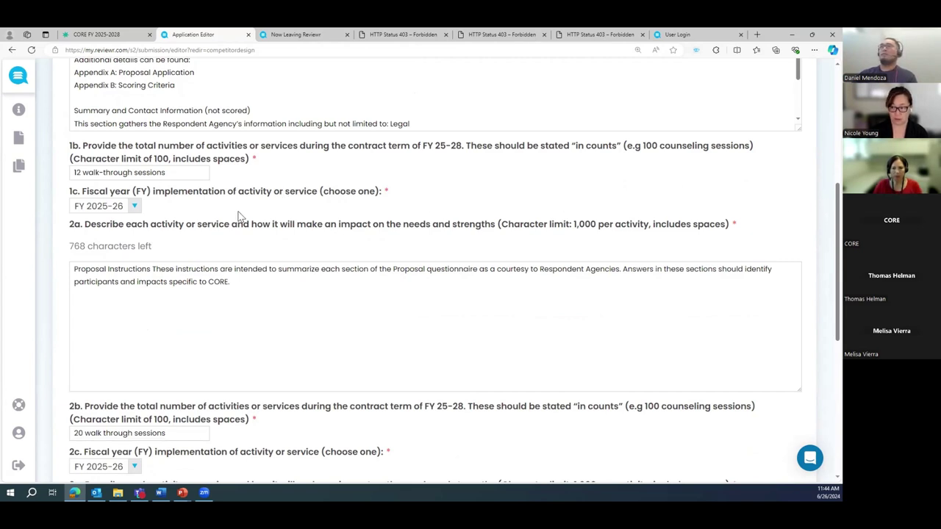
pyautogui.scroll(-4, 239, 214)
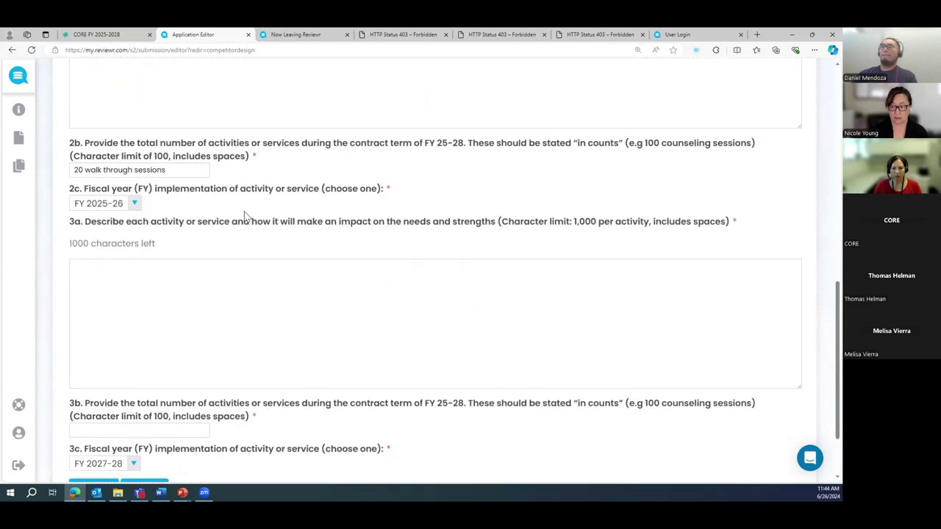
pyautogui.scroll(-2, 321, 317)
pyautogui.scroll(1, 381, 354)
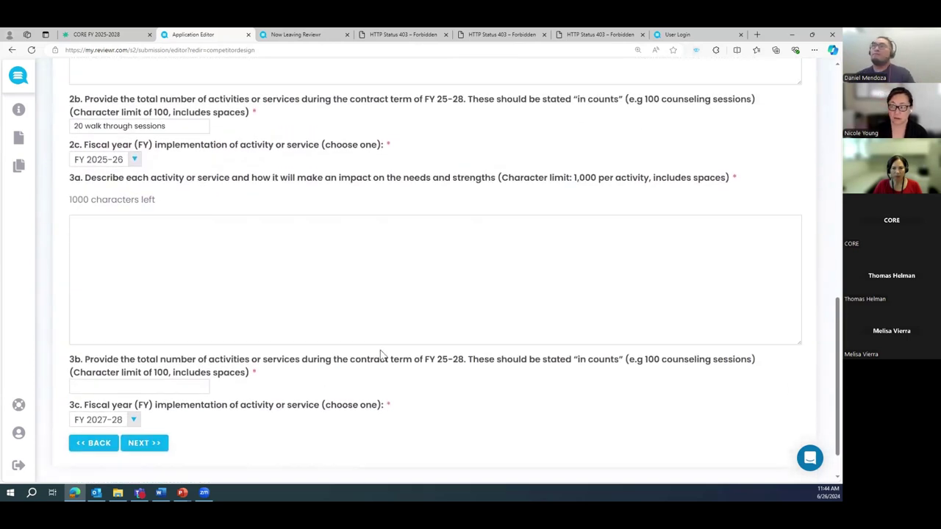
pyautogui.scroll(6, 380, 354)
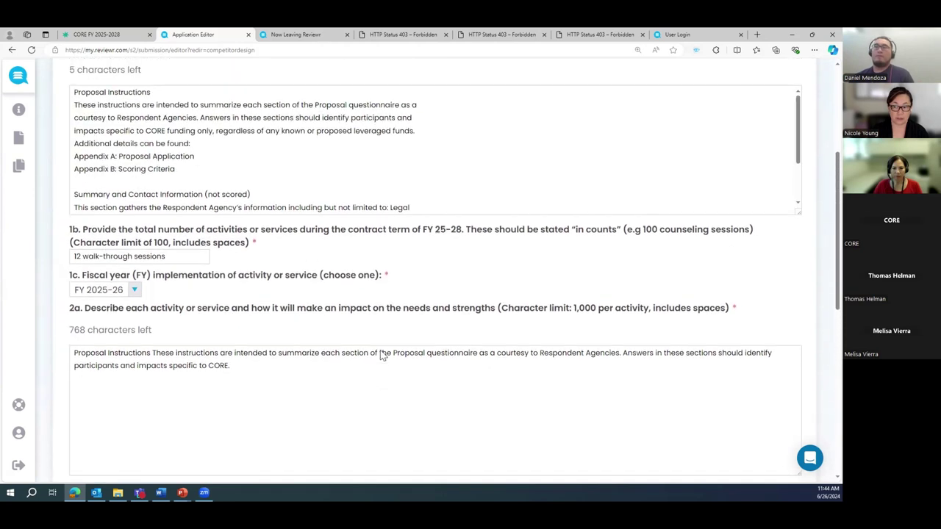
pyautogui.scroll(-1, 380, 355)
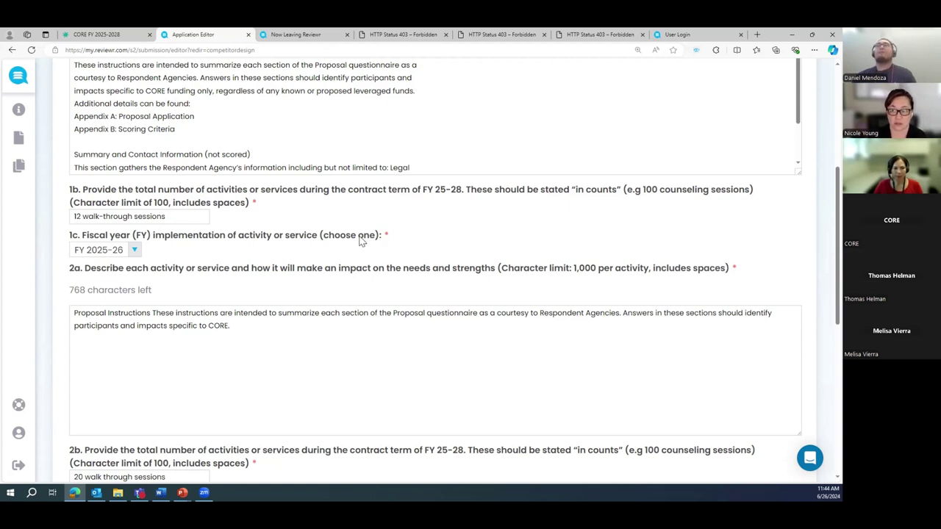
pyautogui.scroll(1, 300, 236)
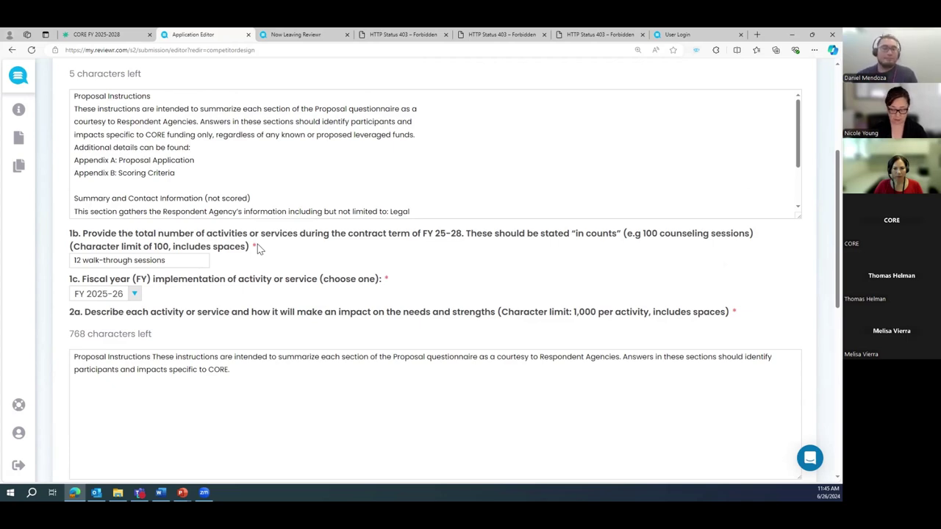
pyautogui.scroll(2, 215, 217)
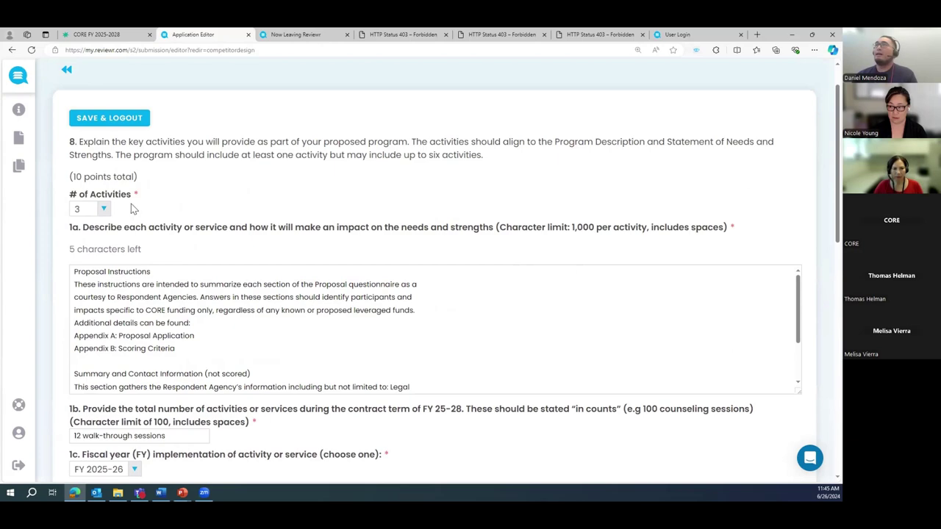
pyautogui.scroll(-3, 130, 204)
pyautogui.scroll(-10, 191, 213)
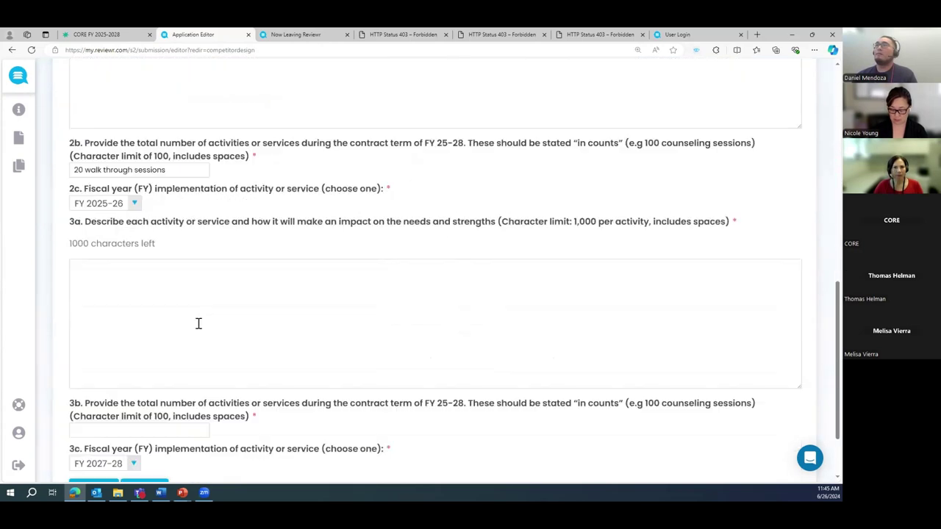
# Attempt to advance, see the validation errors, and reduce # of Activities to 1.
pyautogui.click(156, 399)
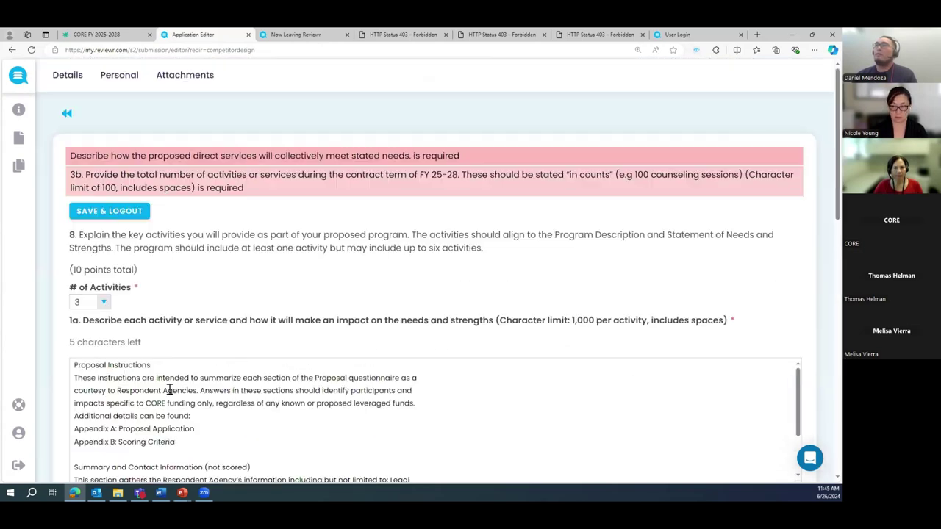
pyautogui.scroll(-1, 230, 242)
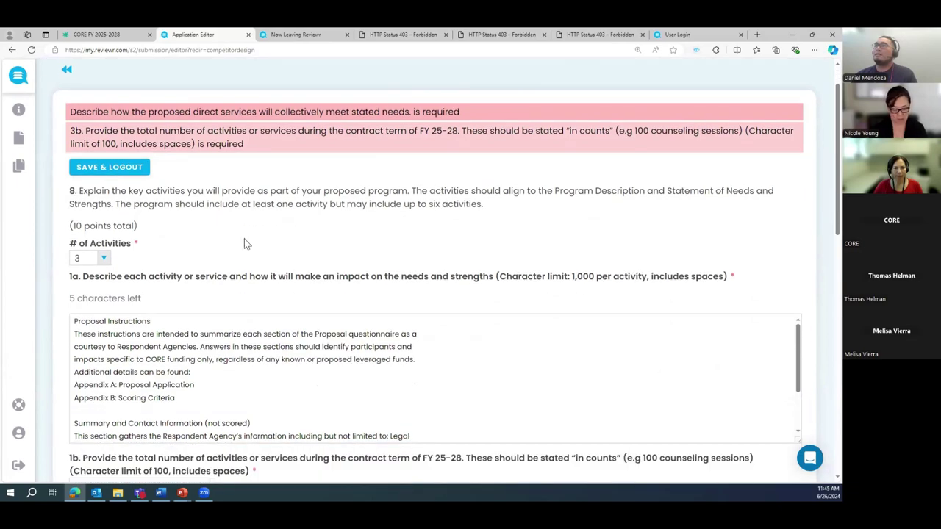
pyautogui.scroll(-5, 245, 239)
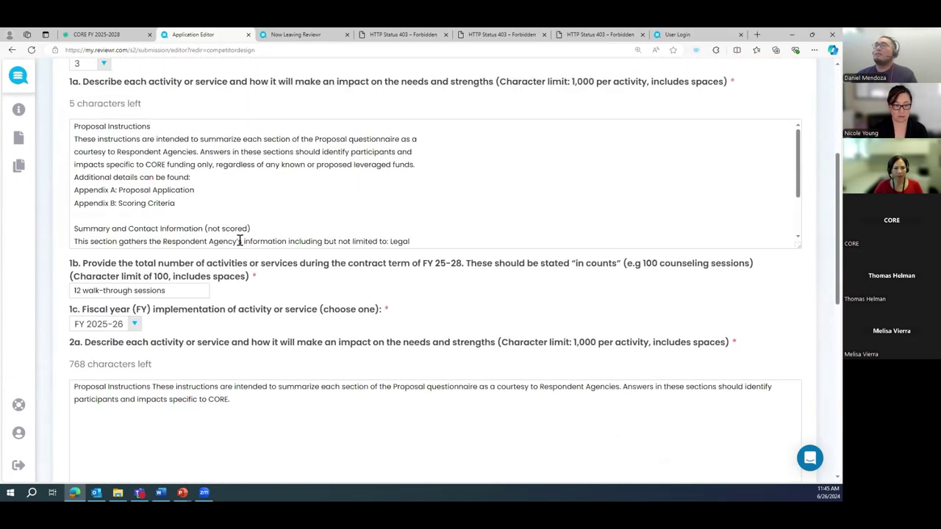
pyautogui.scroll(5, 239, 240)
pyautogui.click(100, 302)
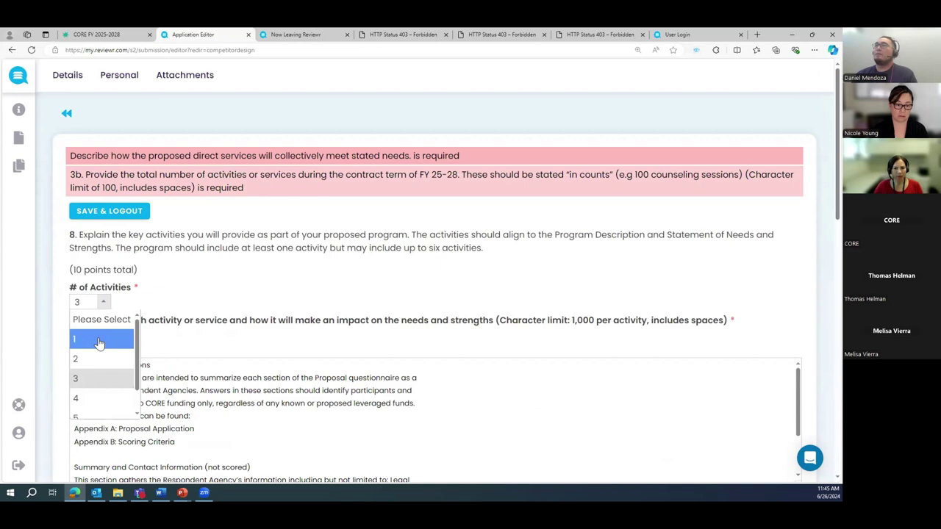
pyautogui.click(99, 340)
# Continue past question 9 to question 10 on outcome measures.
pyautogui.scroll(-5, 269, 262)
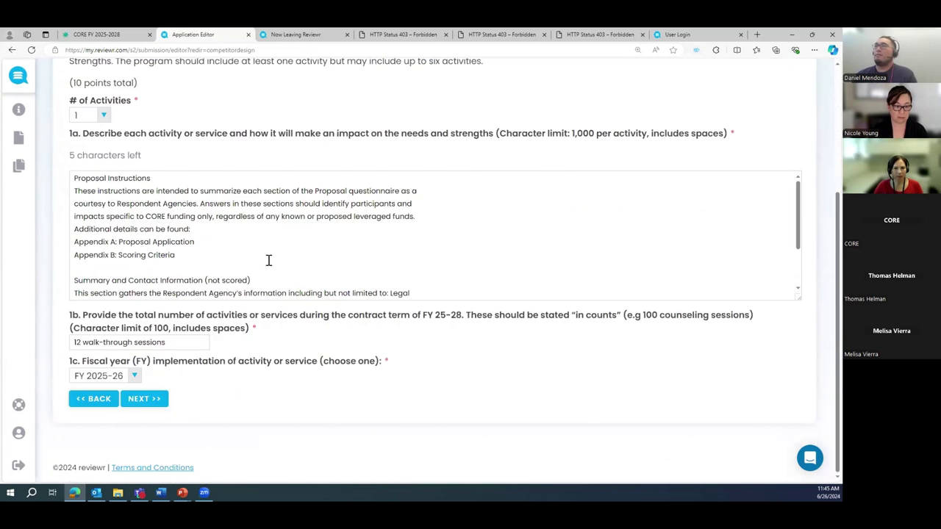
pyautogui.click(144, 399)
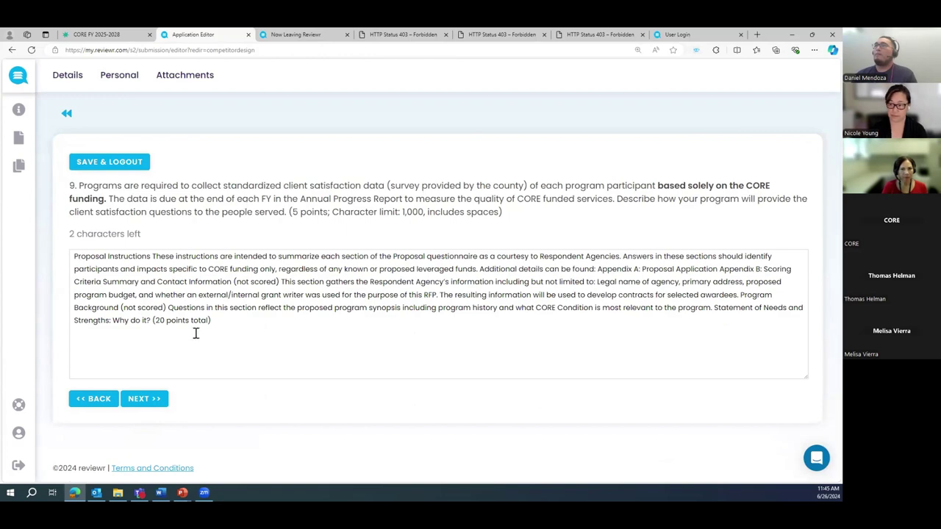
pyautogui.click(150, 401)
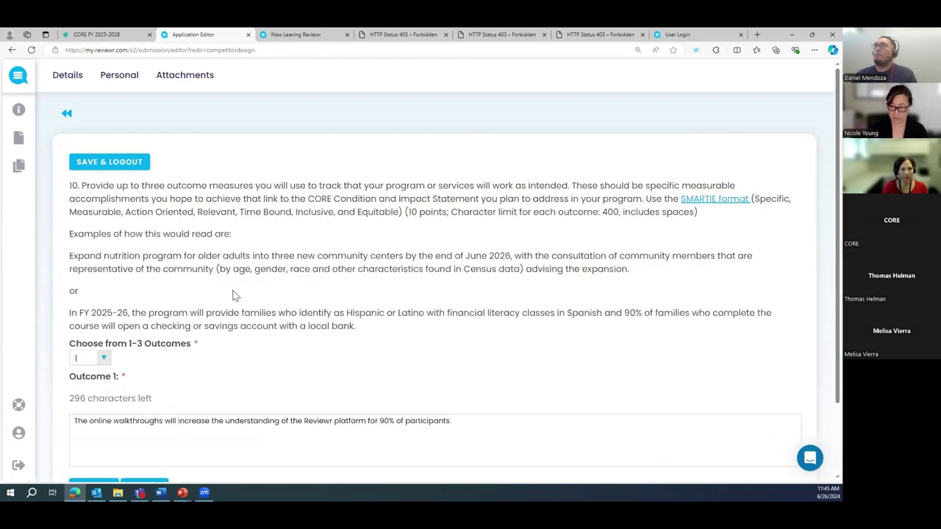
pyautogui.scroll(-2, 235, 294)
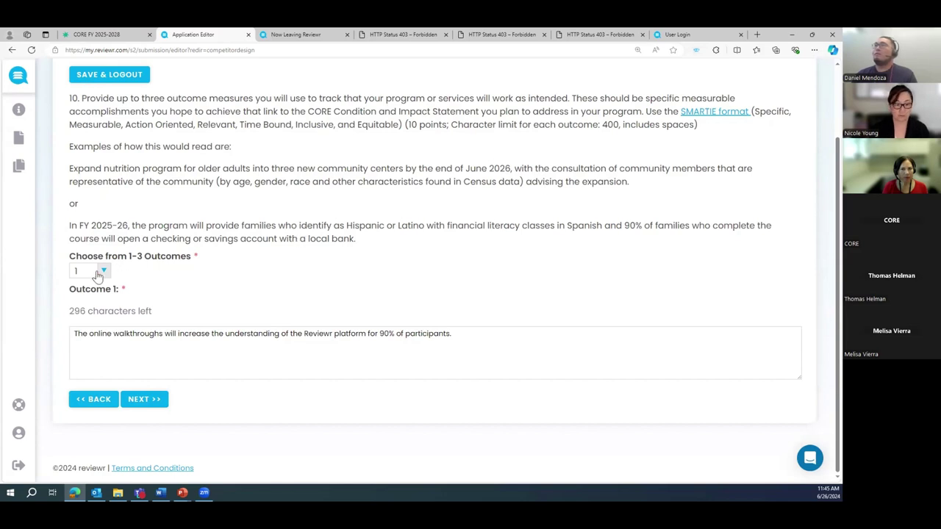
pyautogui.scroll(2, 239, 209)
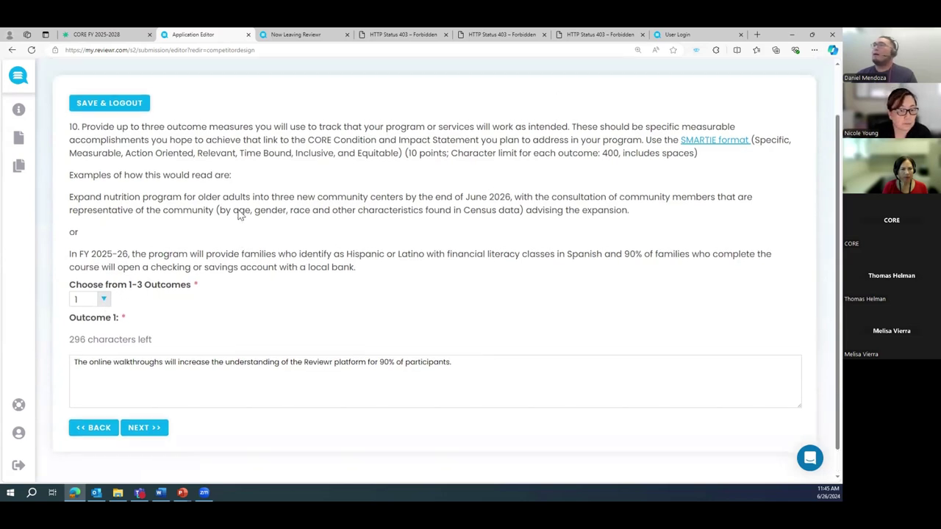
pyautogui.scroll(-2, 236, 214)
pyautogui.click(103, 272)
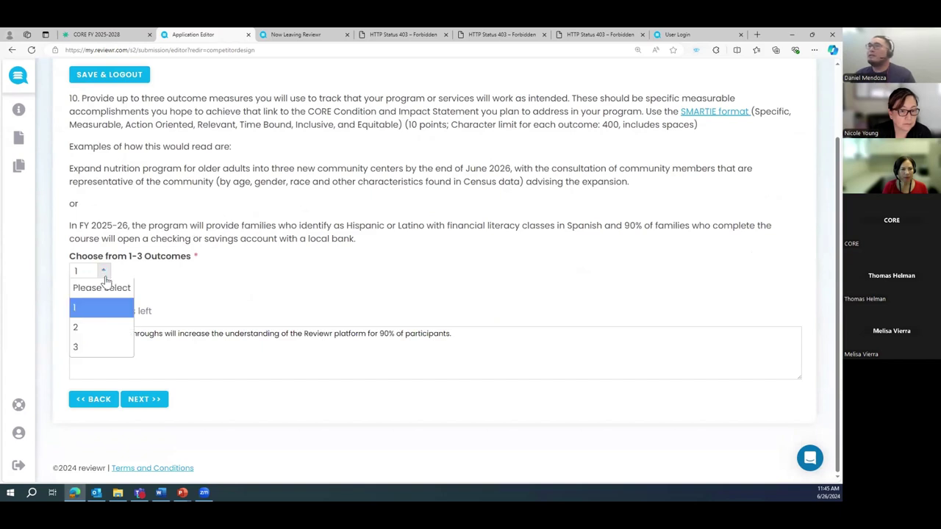
pyautogui.click(106, 326)
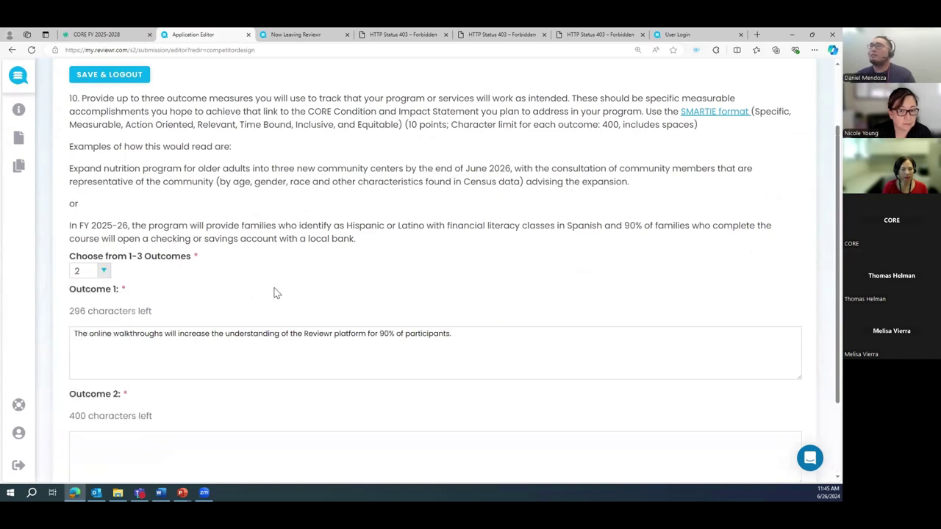
pyautogui.scroll(-2, 184, 225)
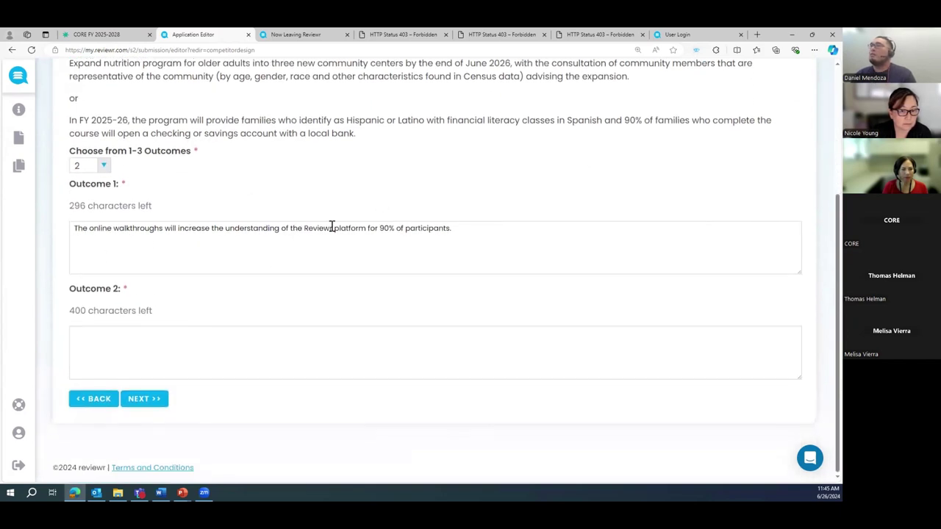
pyautogui.scroll(2, 285, 330)
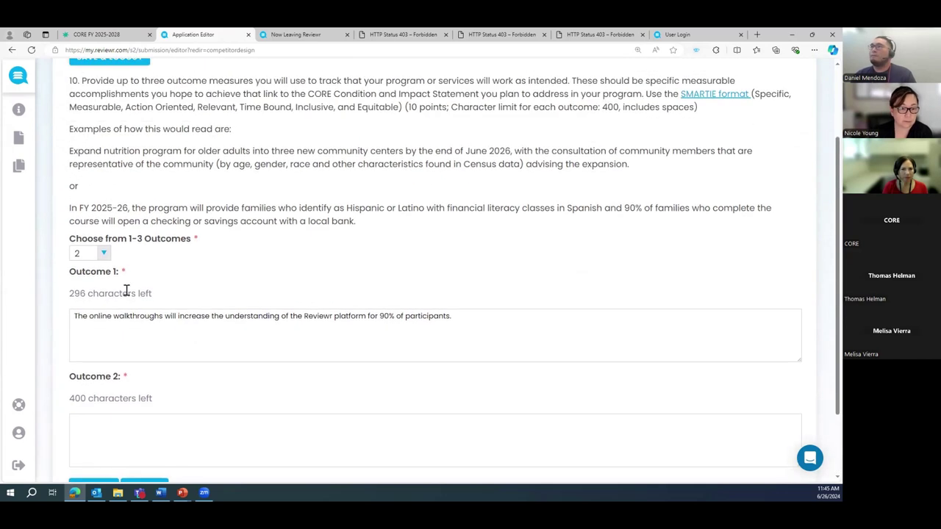
pyautogui.click(104, 253)
pyautogui.click(105, 323)
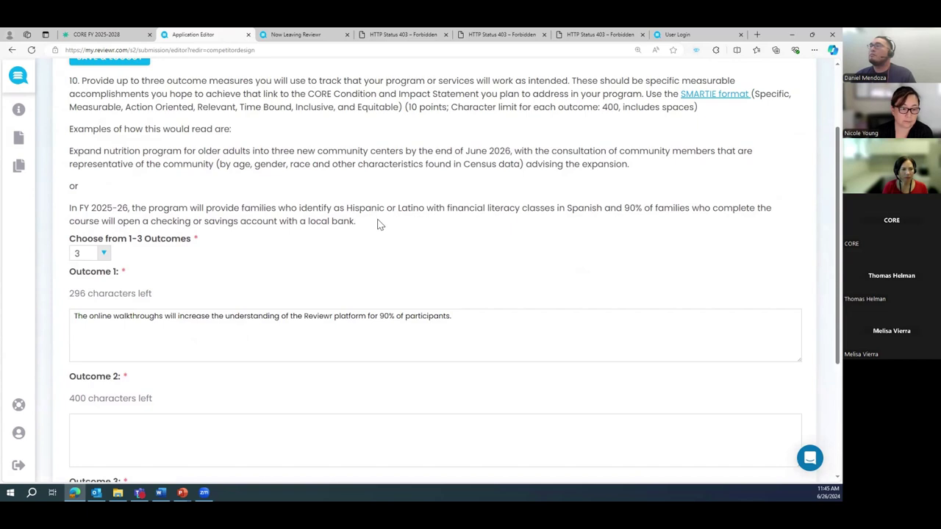
pyautogui.moveTo(355, 221); pyautogui.dragTo(71, 208)
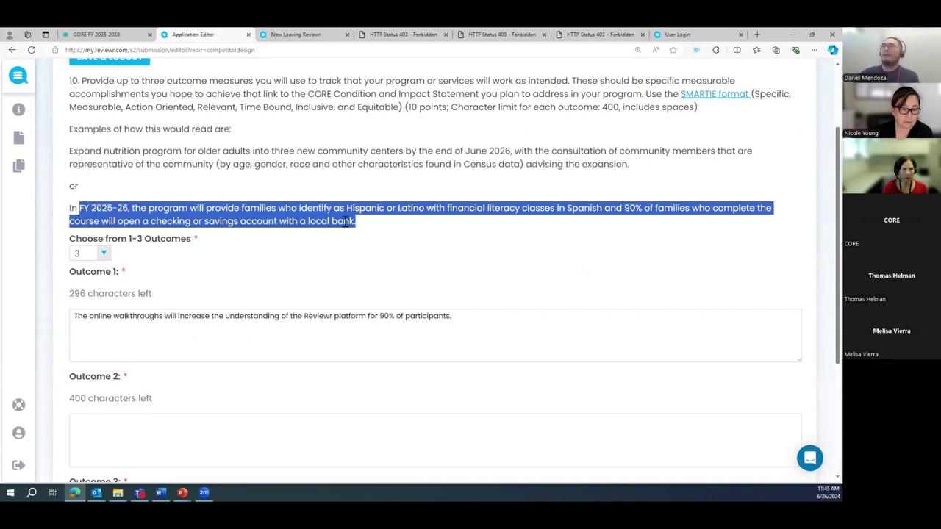
pyautogui.click(366, 222)
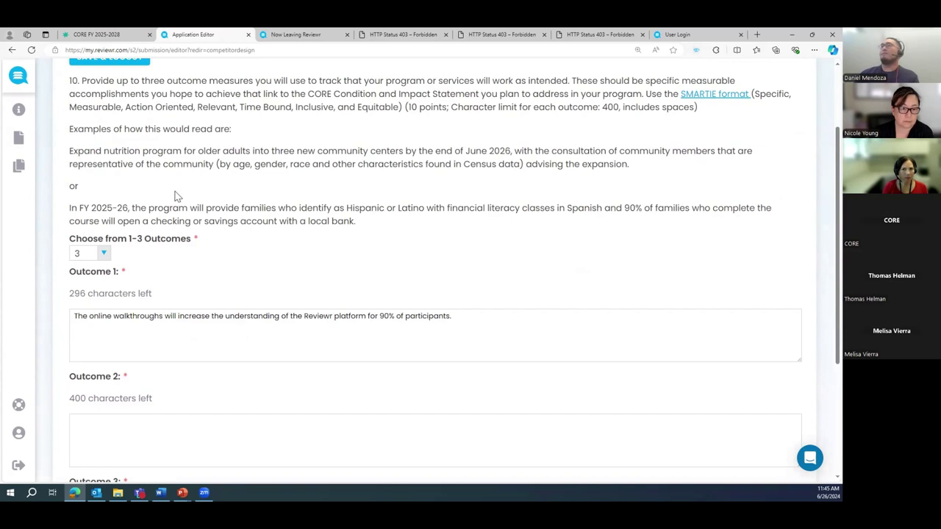
pyautogui.scroll(-1, 174, 195)
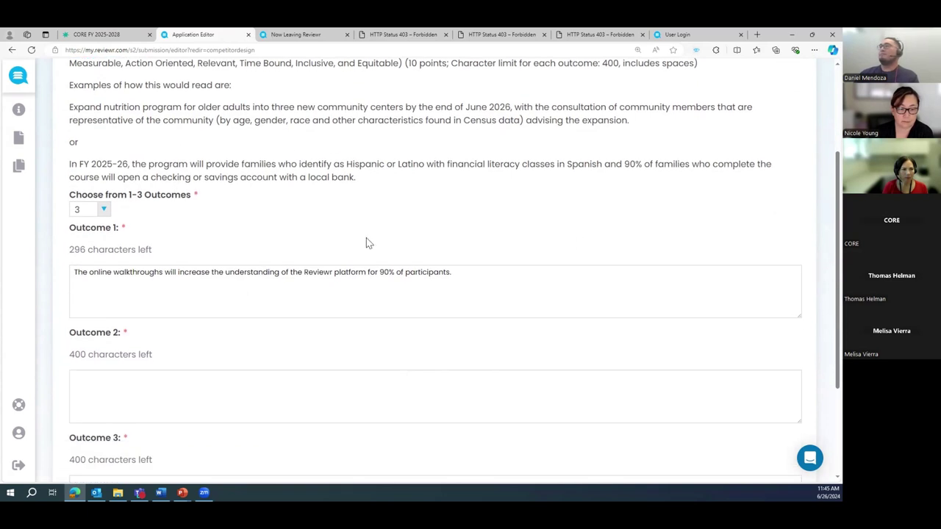
pyautogui.scroll(-3, 192, 236)
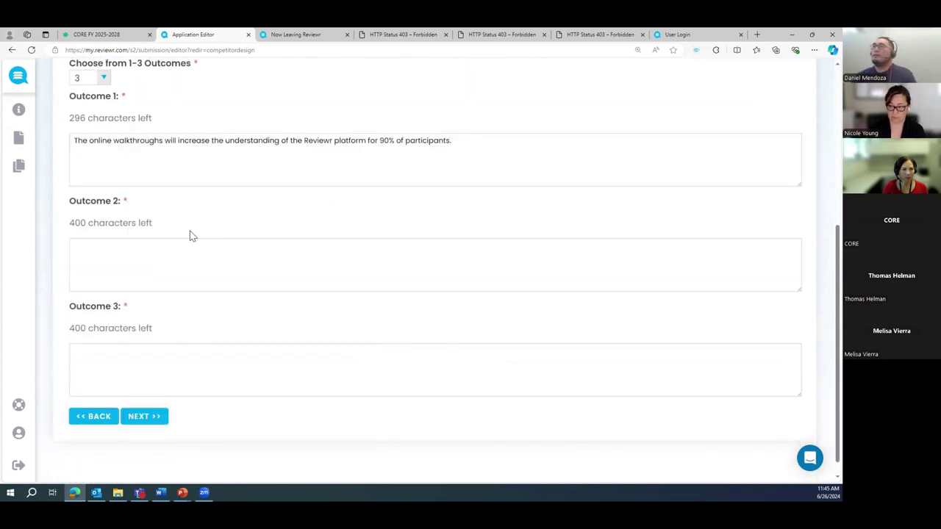
pyautogui.scroll(3, 140, 235)
pyautogui.click(104, 193)
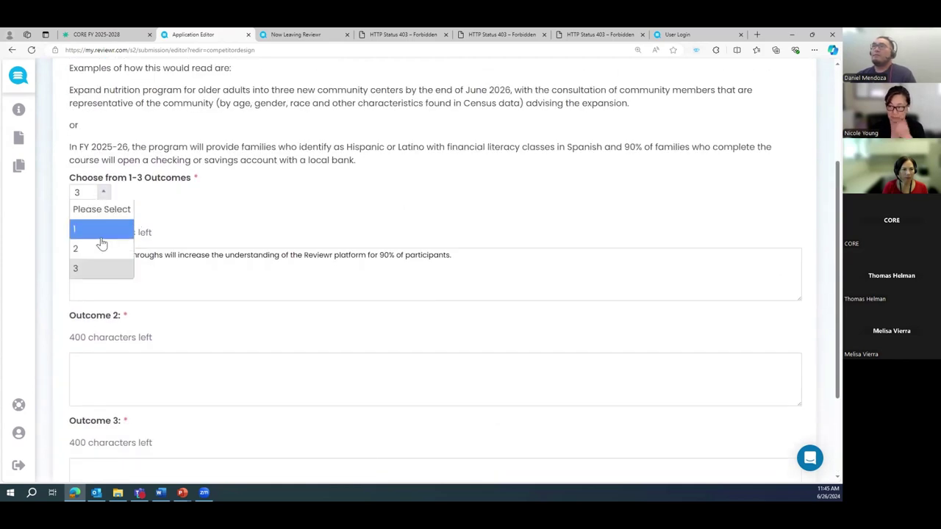
pyautogui.click(98, 230)
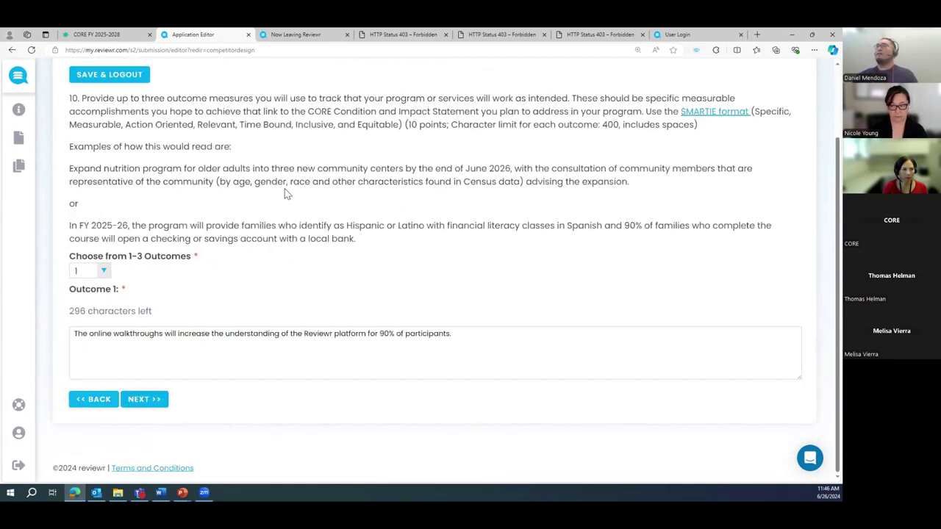
pyautogui.scroll(2, 284, 188)
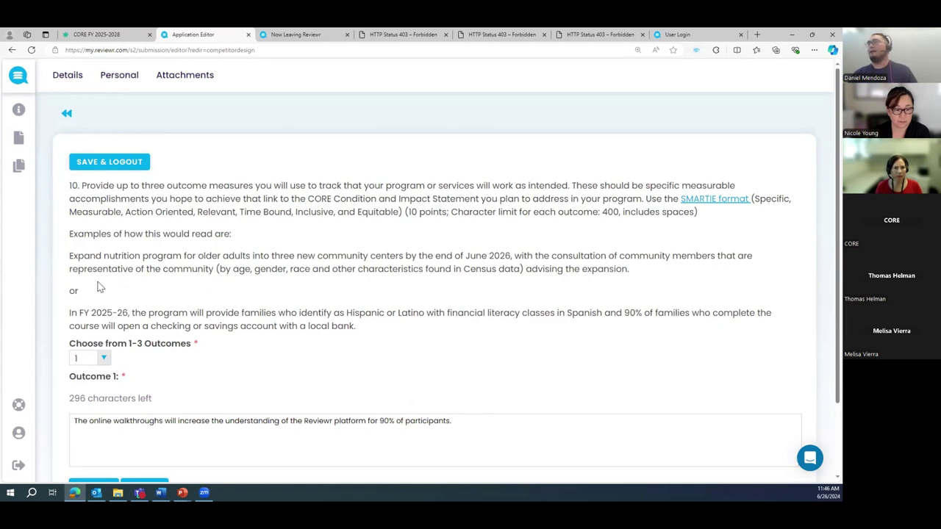
pyautogui.moveTo(83, 294); pyautogui.dragTo(74, 258)
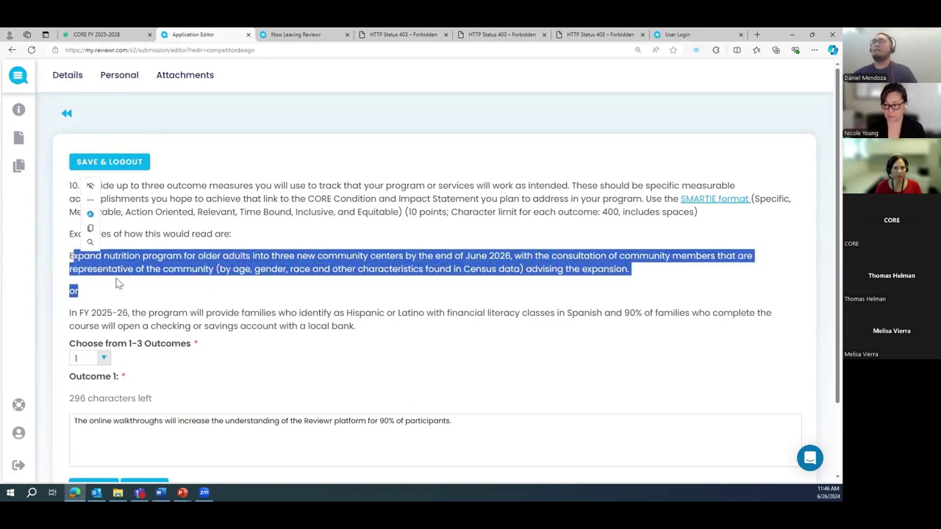
pyautogui.click(90, 234)
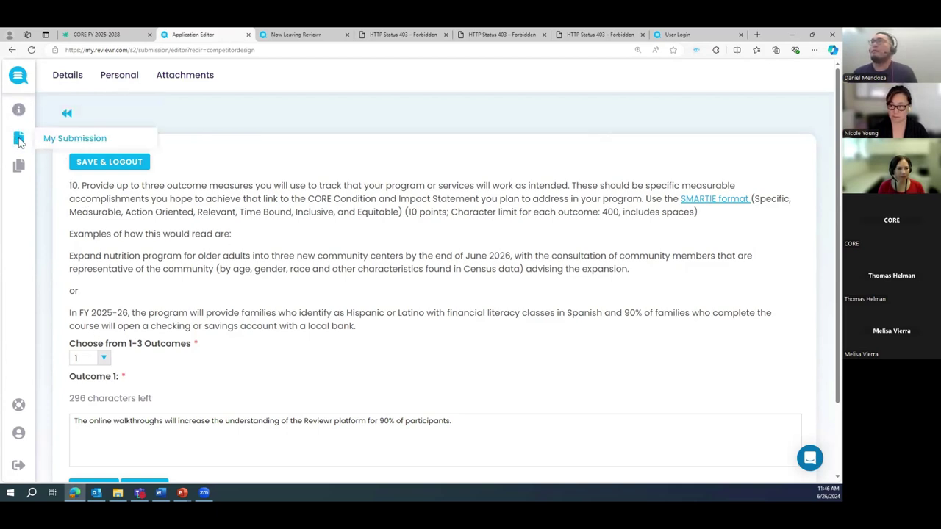
pyautogui.click(51, 145)
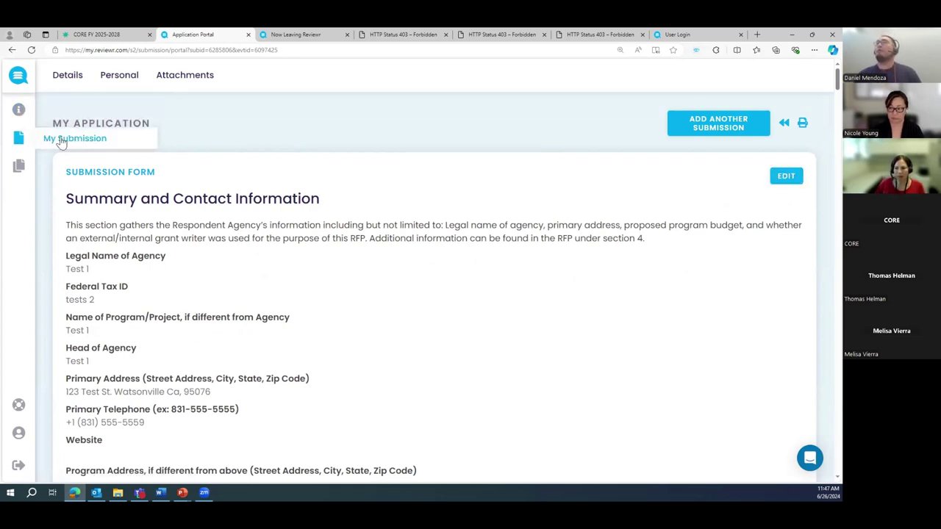
# From My Submission, choose ADD ANOTHER SUBMISSION.
pyautogui.click(61, 142)
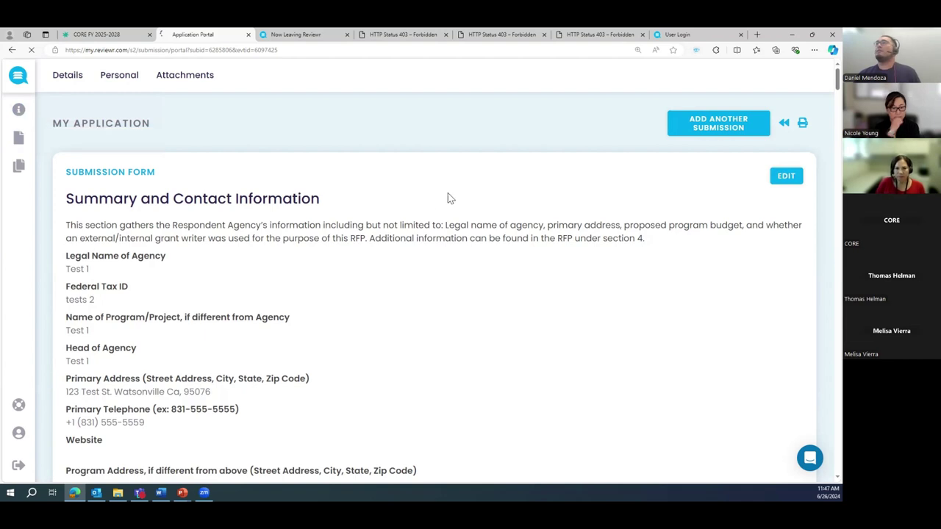
pyautogui.click(700, 128)
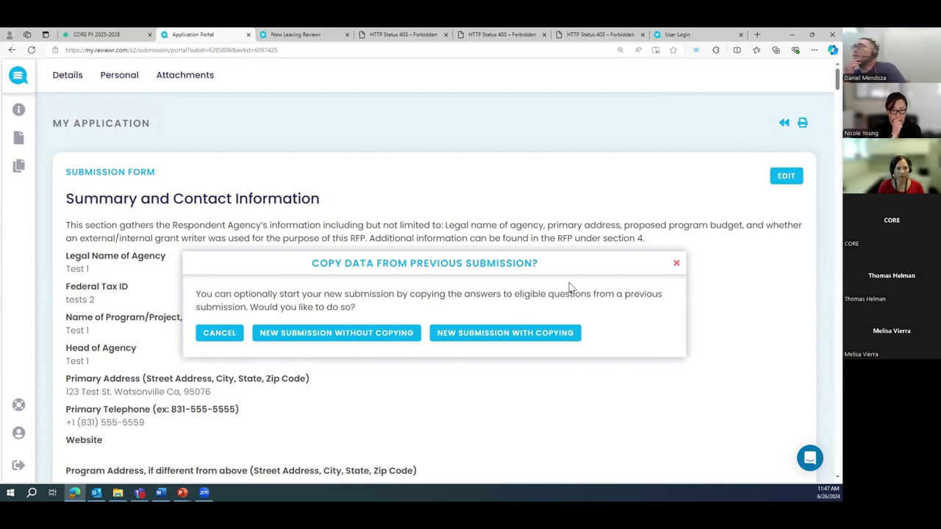
# Create a new submission with copying, using Test 1 as the source.
pyautogui.click(508, 335)
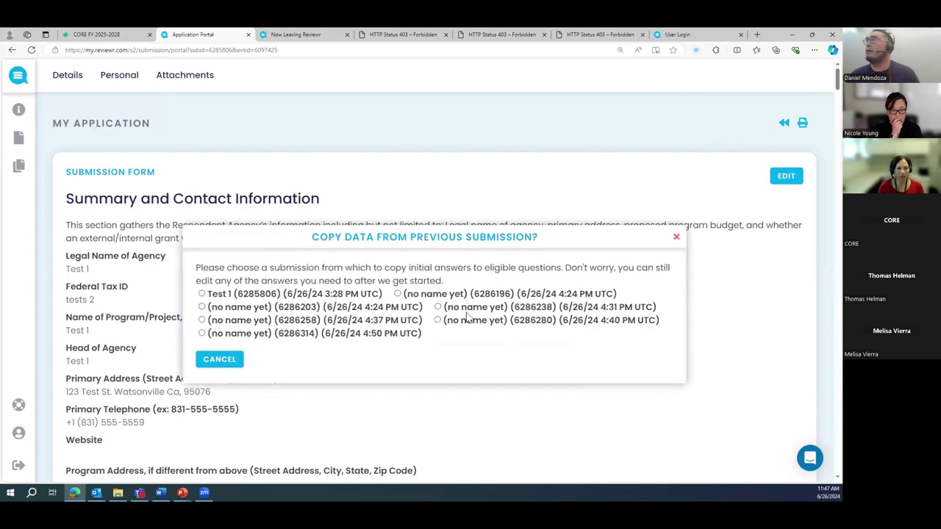
pyautogui.click(202, 294)
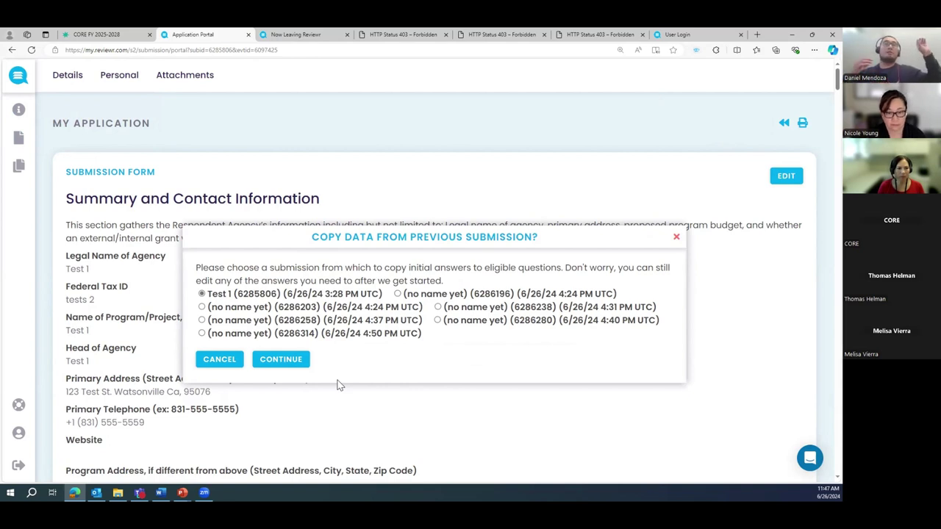
pyautogui.click(289, 366)
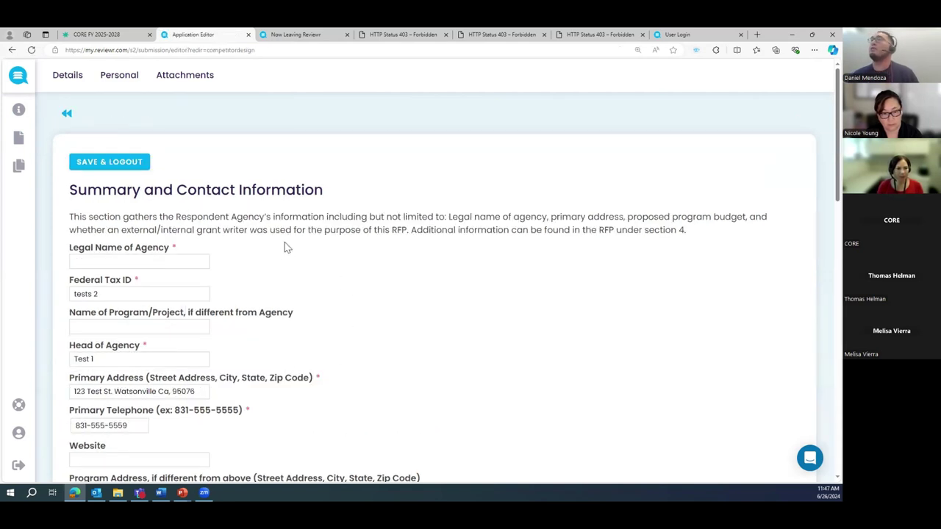
pyautogui.scroll(-1, 182, 213)
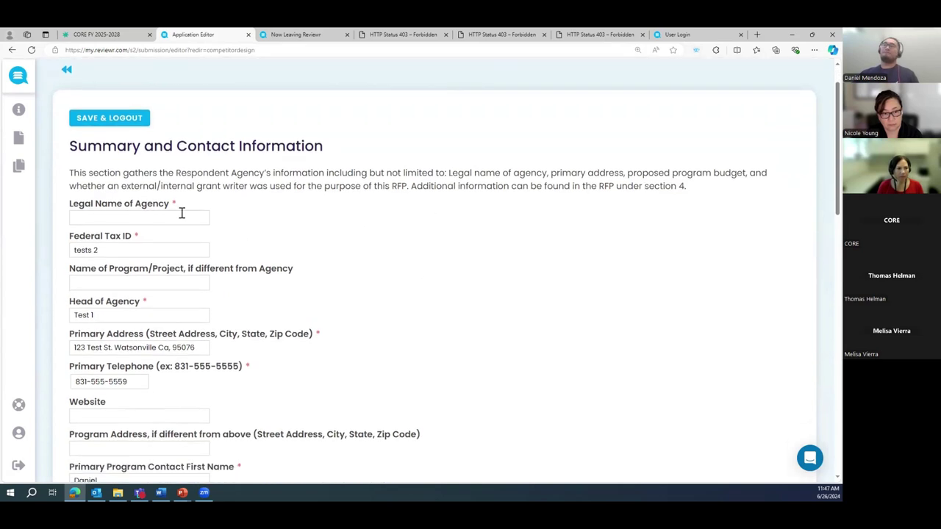
pyautogui.scroll(-1, 191, 235)
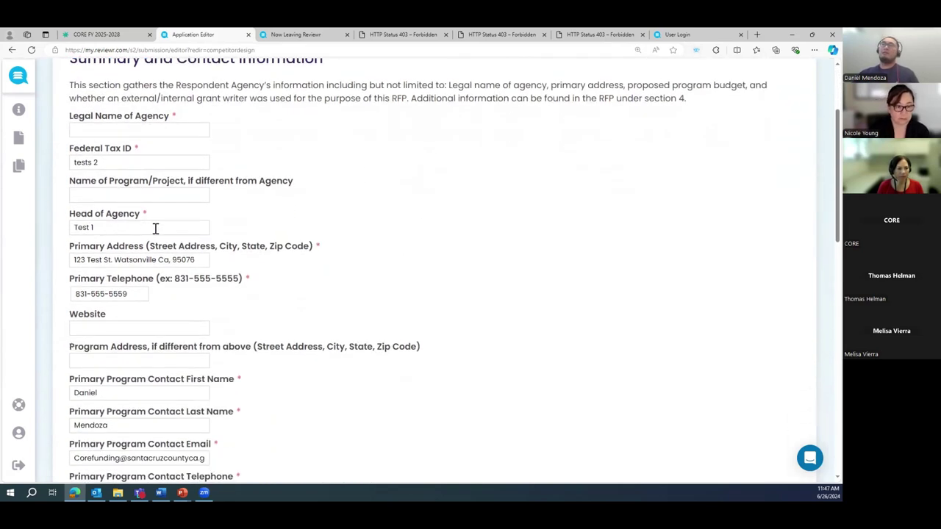
pyautogui.scroll(-2, 334, 273)
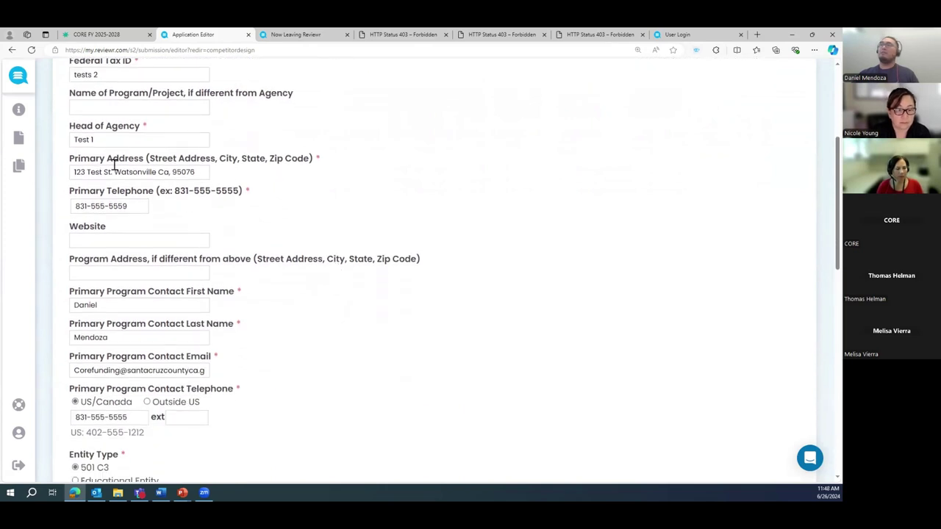
pyautogui.scroll(-2, 295, 229)
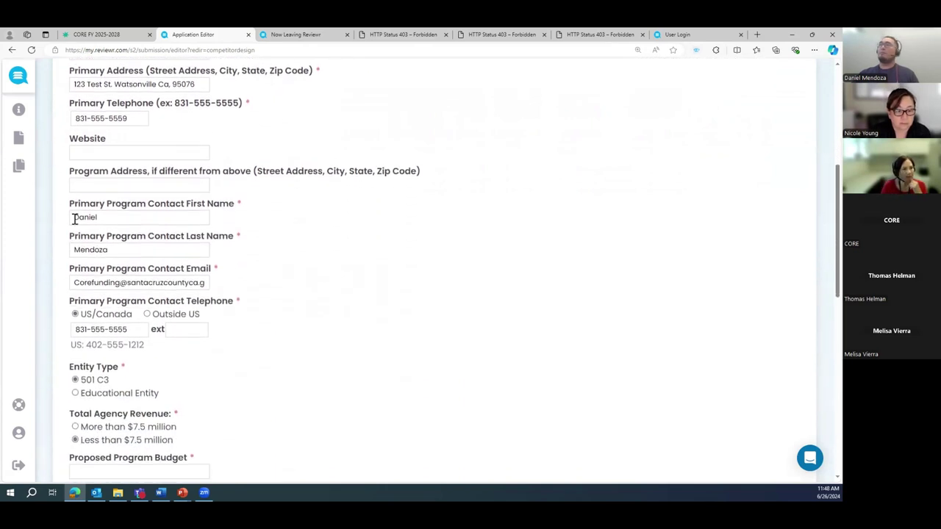
pyautogui.scroll(-3, 330, 296)
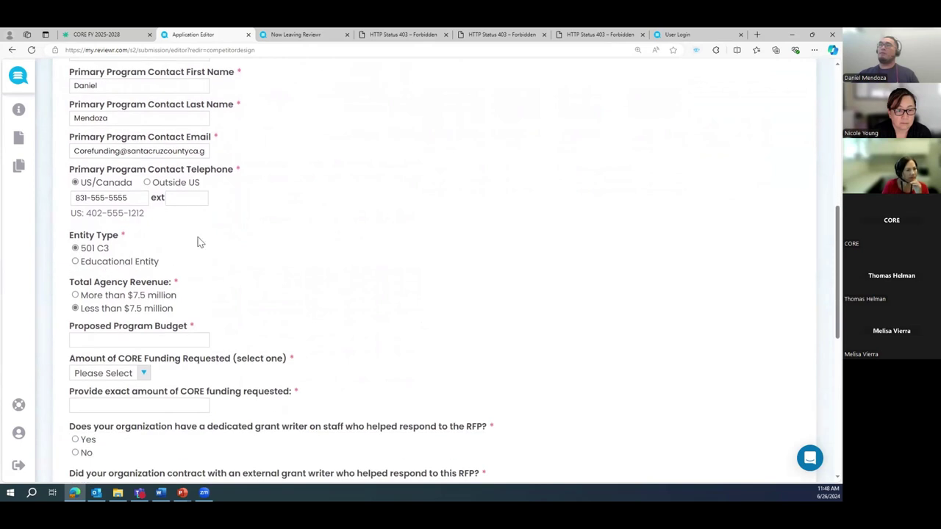
pyautogui.scroll(-1, 265, 244)
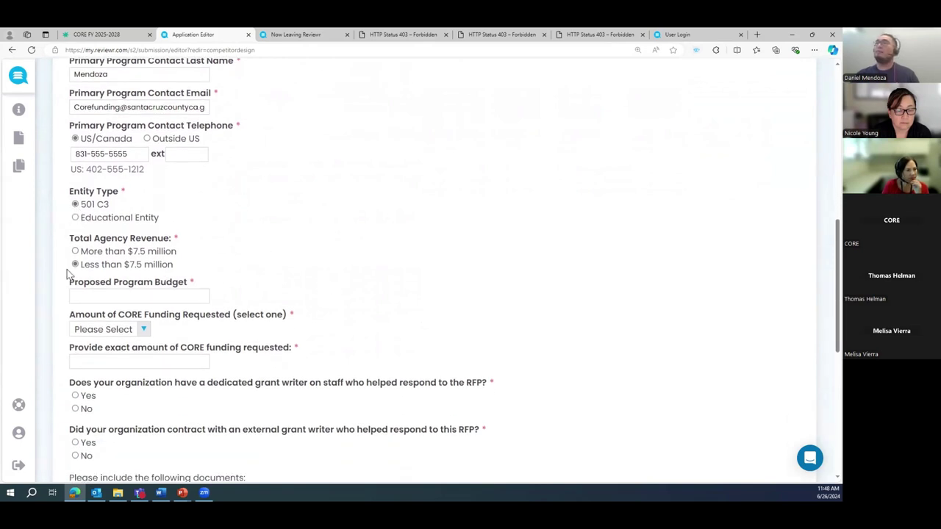
pyautogui.scroll(-1, 280, 250)
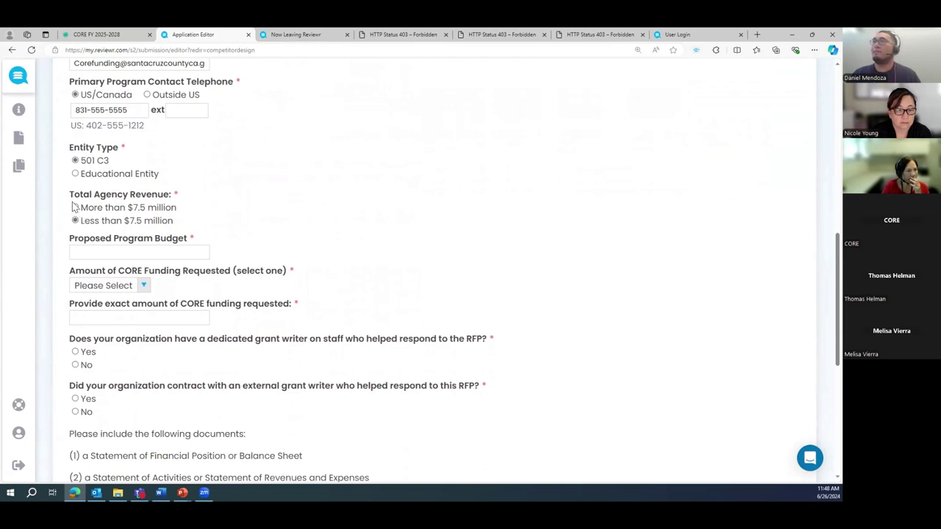
pyautogui.scroll(-6, 309, 257)
pyautogui.scroll(-2, 307, 277)
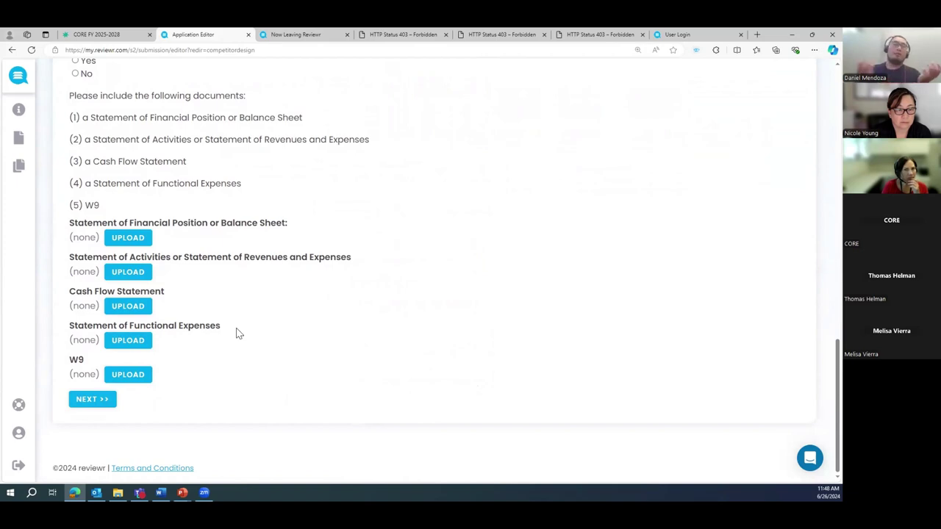
pyautogui.scroll(6, 294, 313)
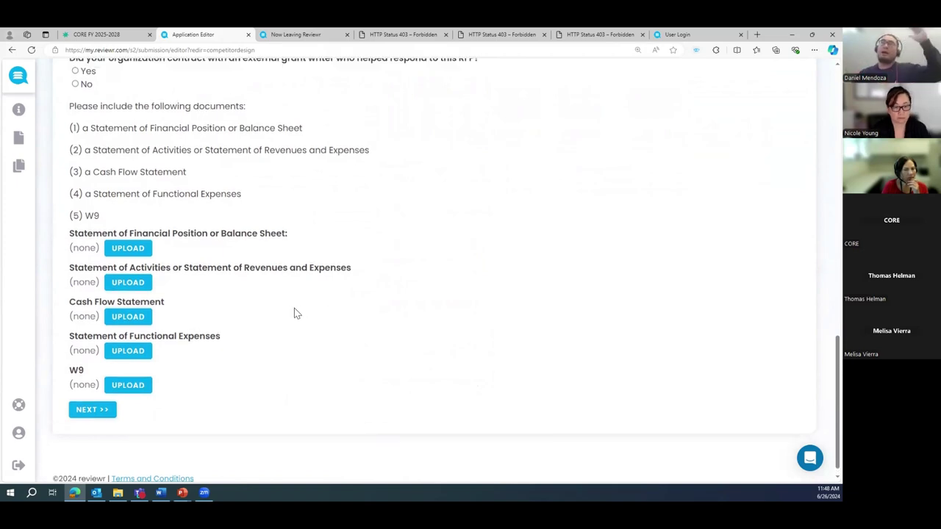
pyautogui.scroll(9, 290, 325)
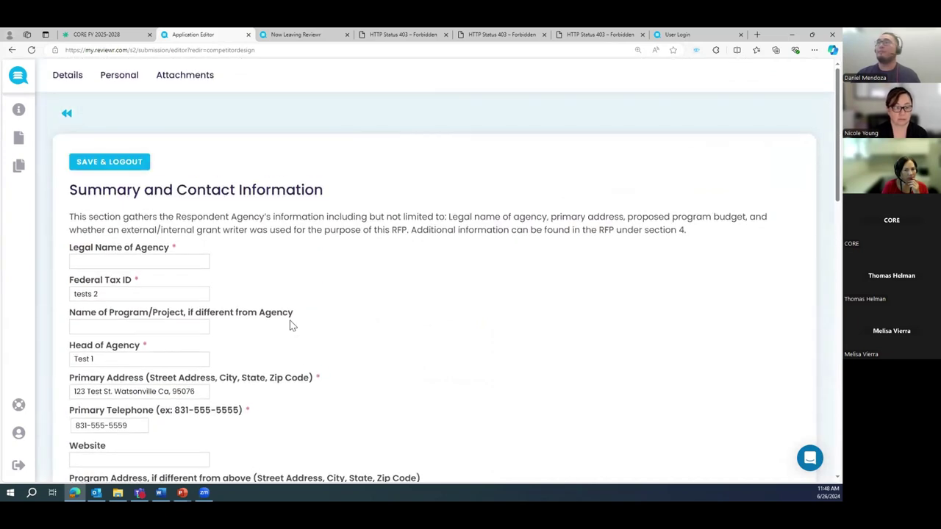
pyautogui.click(121, 263)
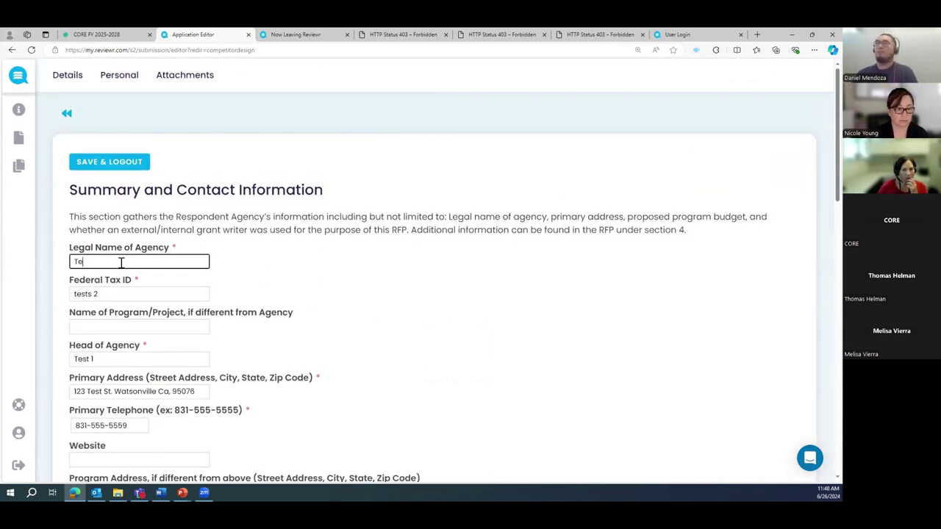
# Enter Test 5 as the program name.
pyautogui.scroll(-1, 220, 331)
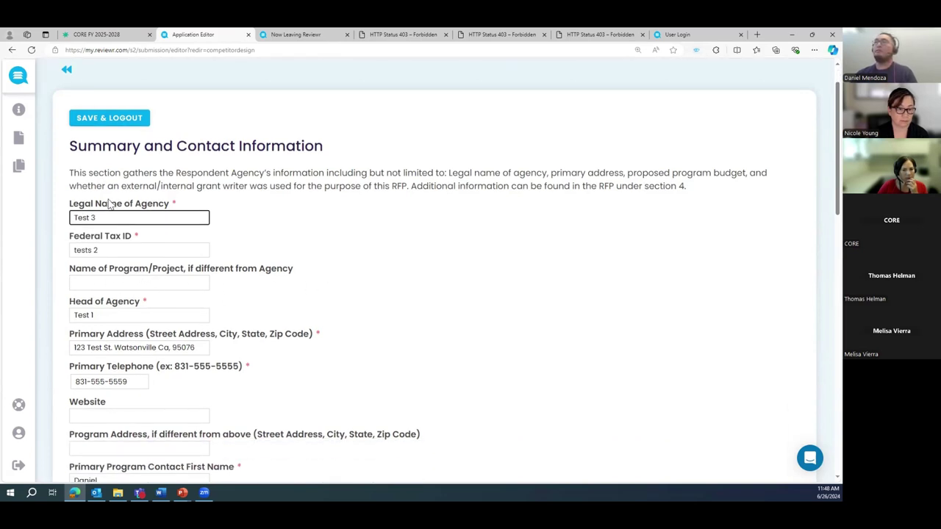
pyautogui.click(156, 284)
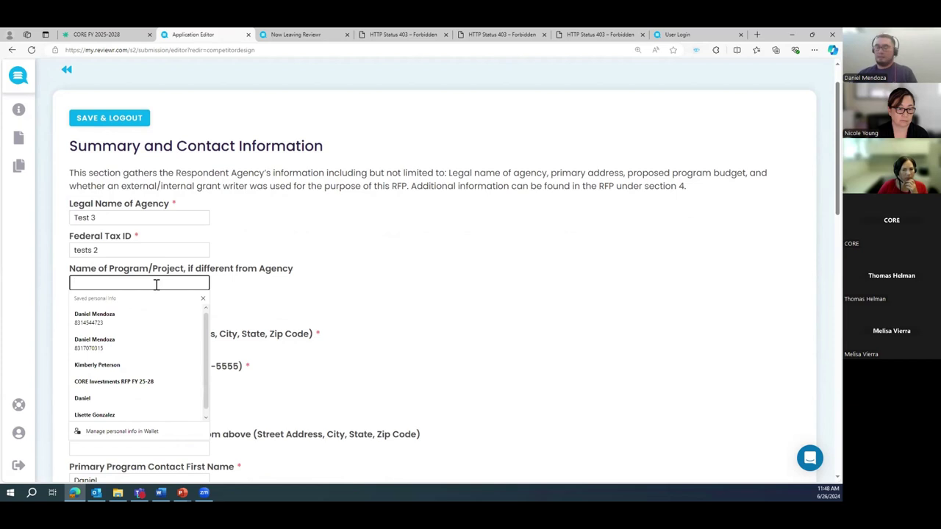
pyautogui.write('Test 5')
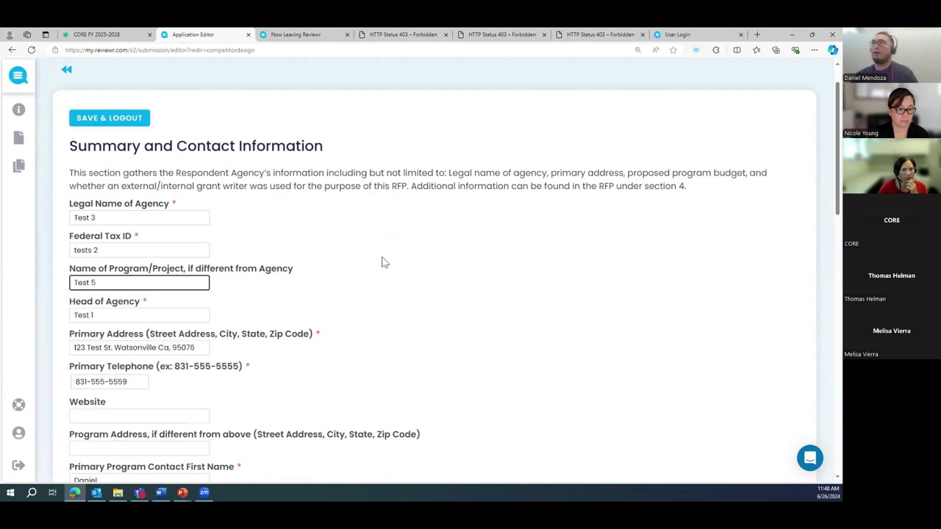
pyautogui.click(383, 263)
# Try NEXT, revealing missing documents, budget and grant-writer errors.
pyautogui.scroll(-3, 388, 251)
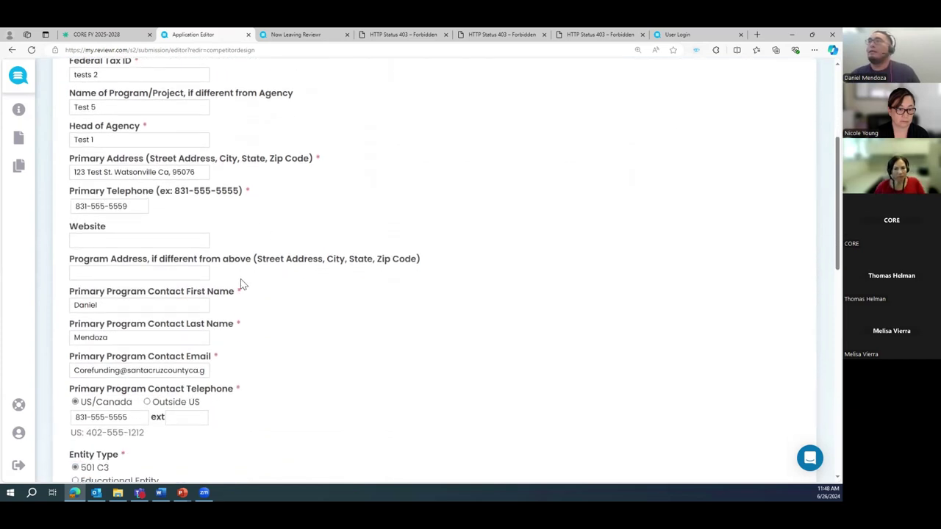
pyautogui.scroll(-8, 240, 281)
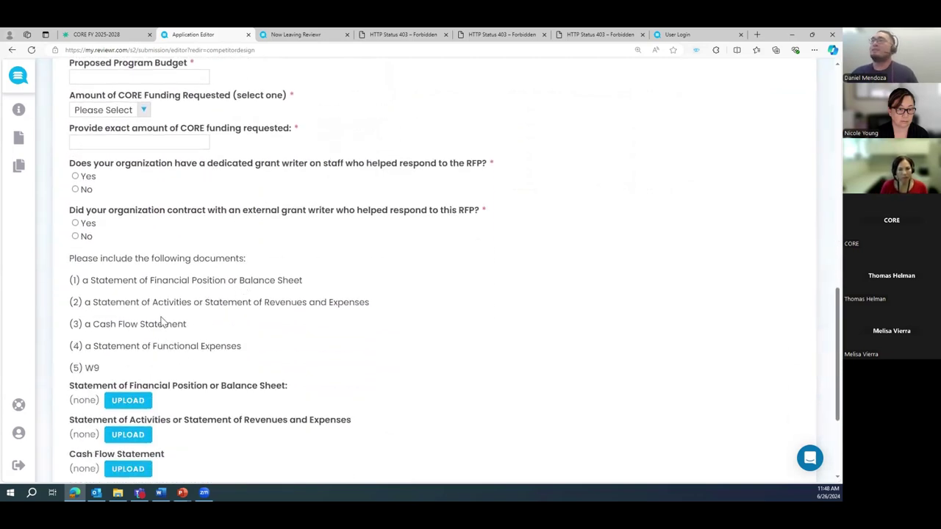
pyautogui.scroll(-2, 162, 320)
pyautogui.scroll(-2, 116, 212)
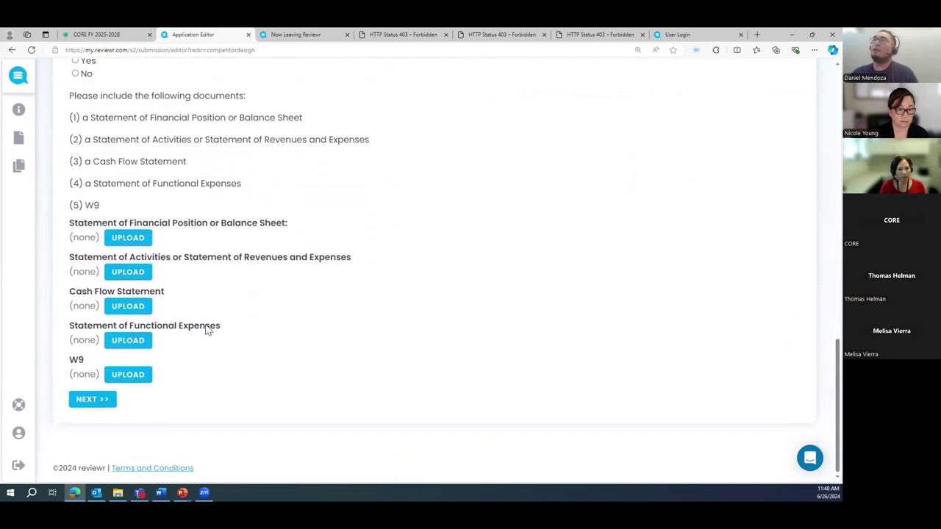
pyautogui.click(102, 398)
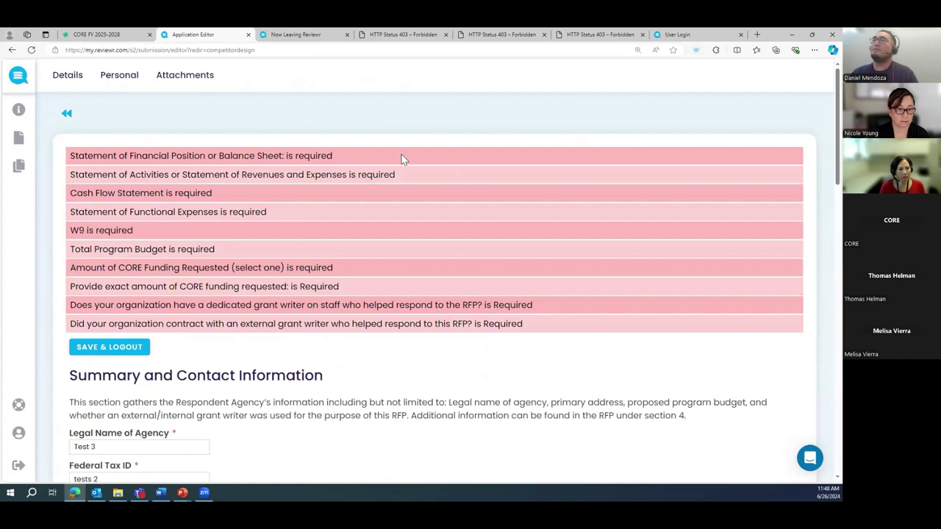
pyautogui.scroll(-10, 250, 355)
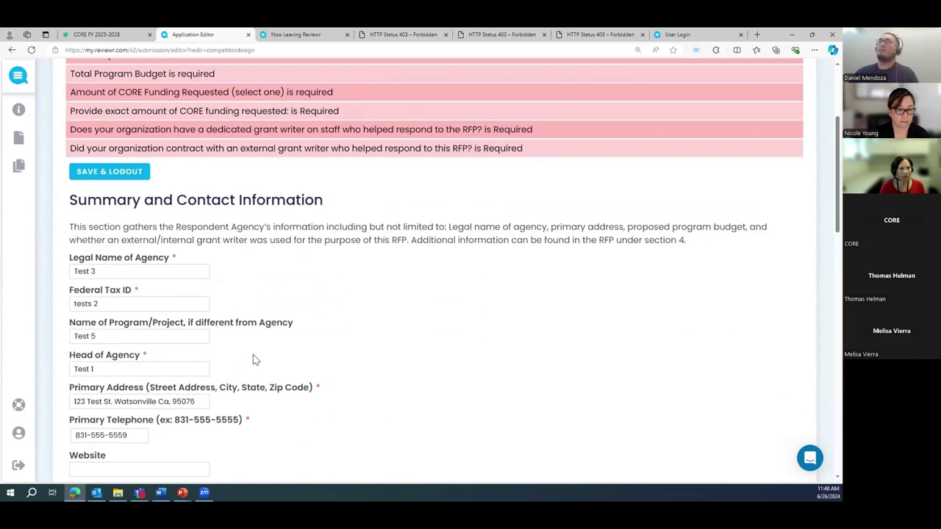
pyautogui.scroll(-4, 254, 351)
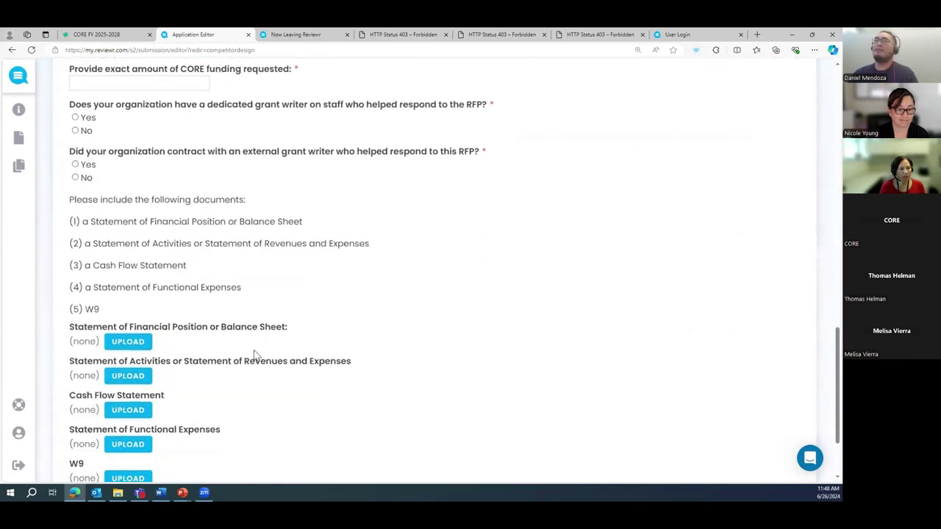
pyautogui.click(121, 239)
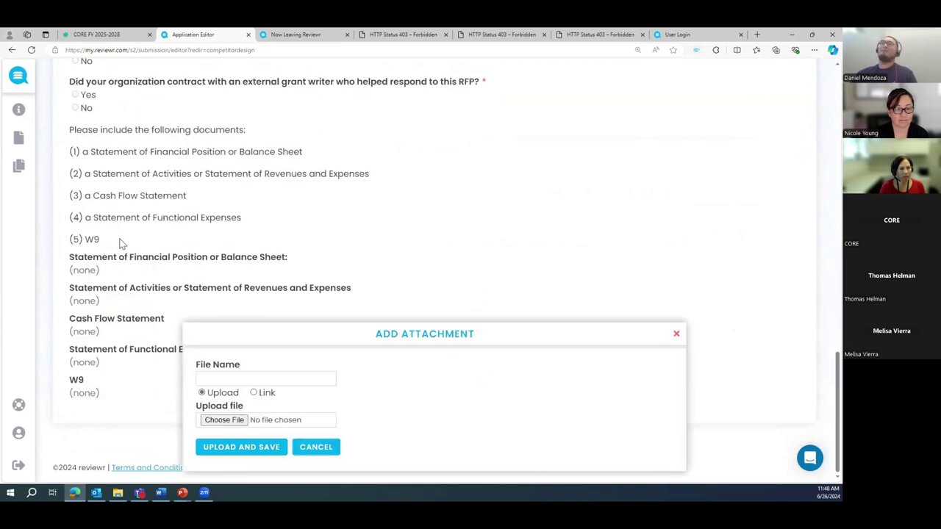
pyautogui.click(676, 335)
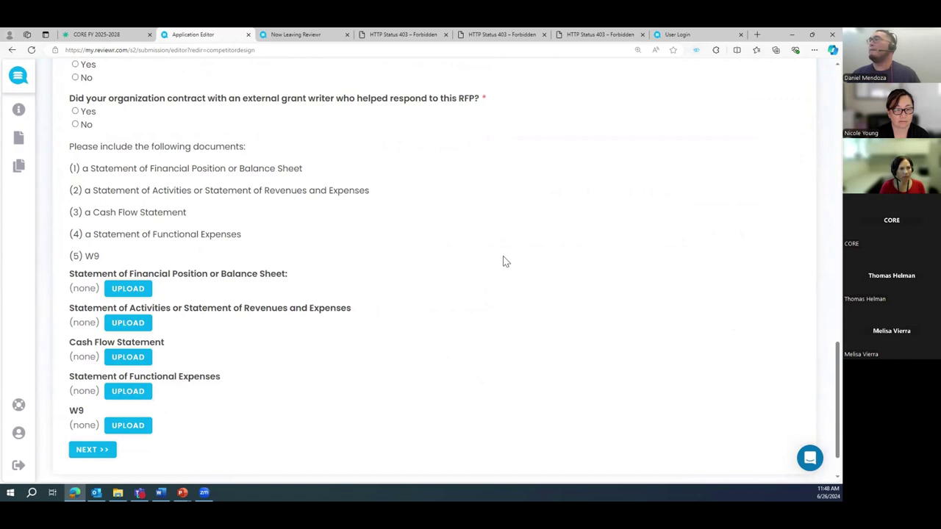
pyautogui.scroll(10, 504, 260)
pyautogui.scroll(5, 493, 289)
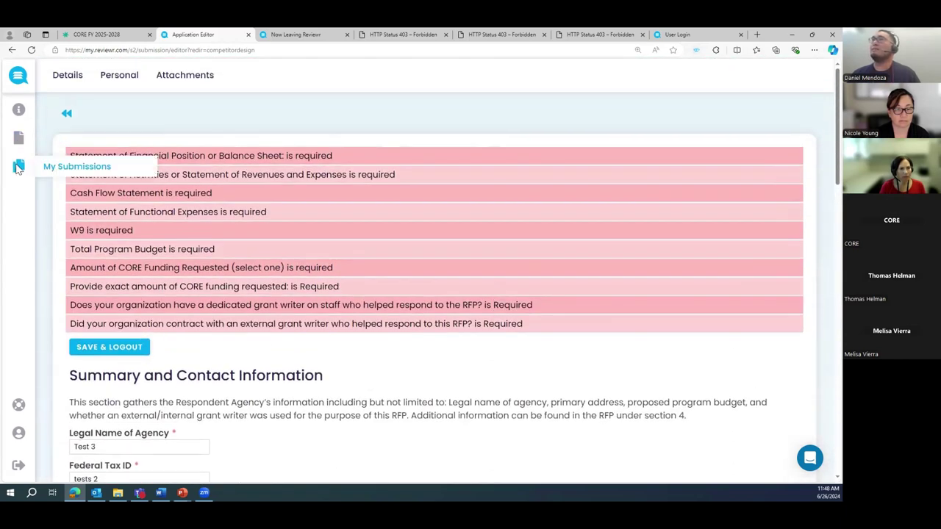
# Reopen the saved Test 1 submission via EDIT, then return to the My Submissions listing.
pyautogui.click(56, 173)
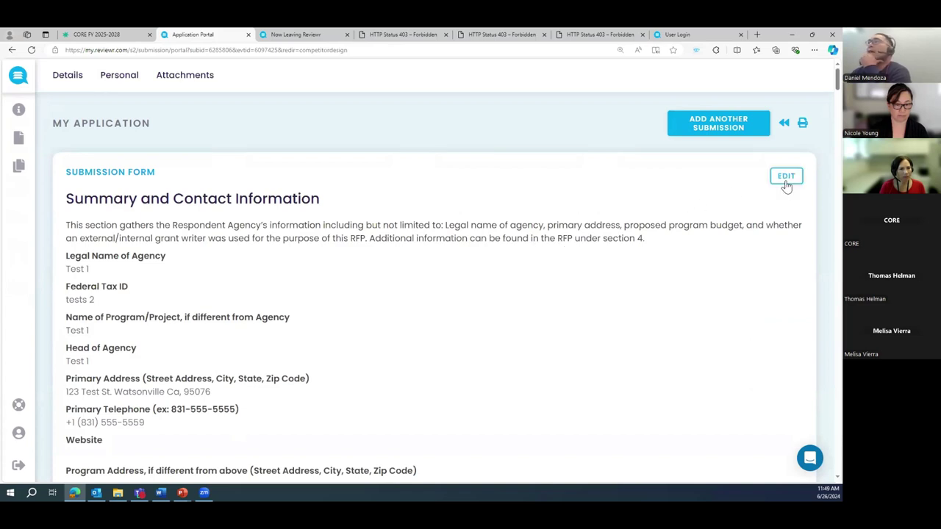
pyautogui.click(786, 177)
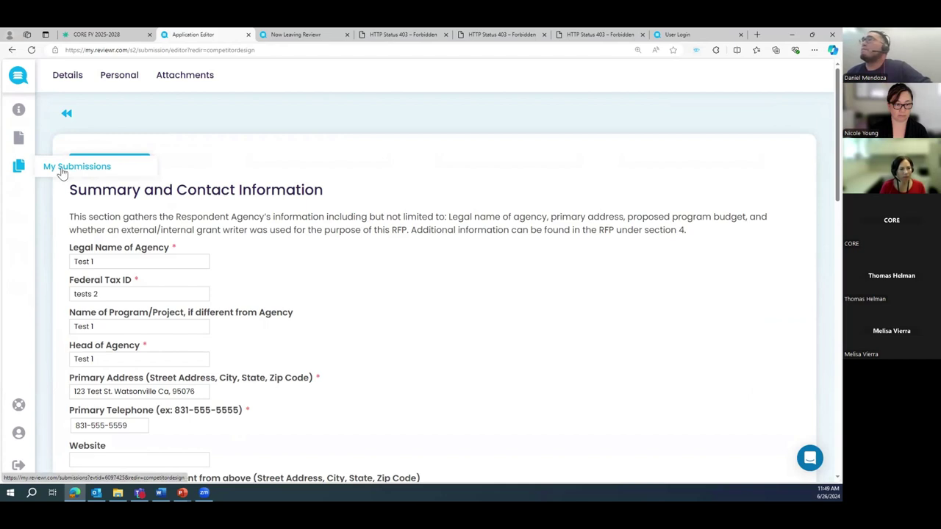
pyautogui.click(74, 168)
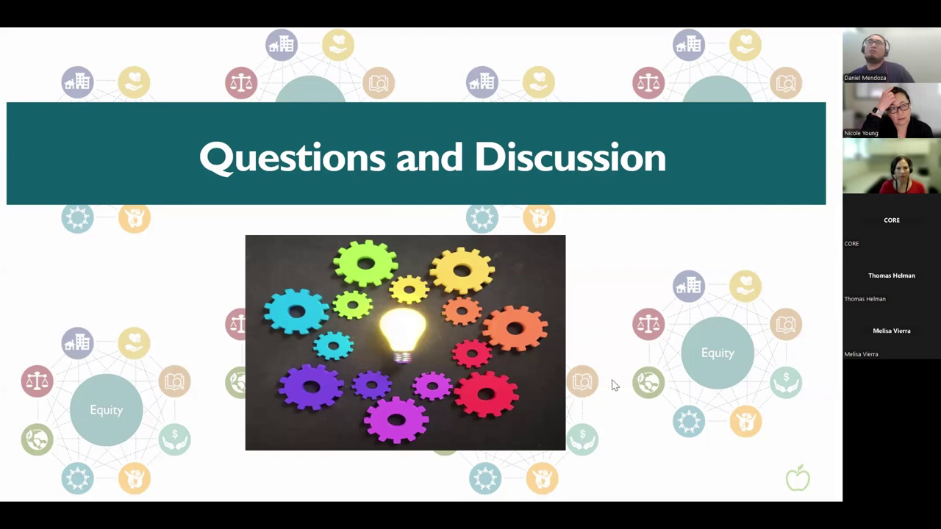
# Switch from the Questions and Discussion slideshow back to the application form.
pyautogui.hotkey('alt', 'Tab')
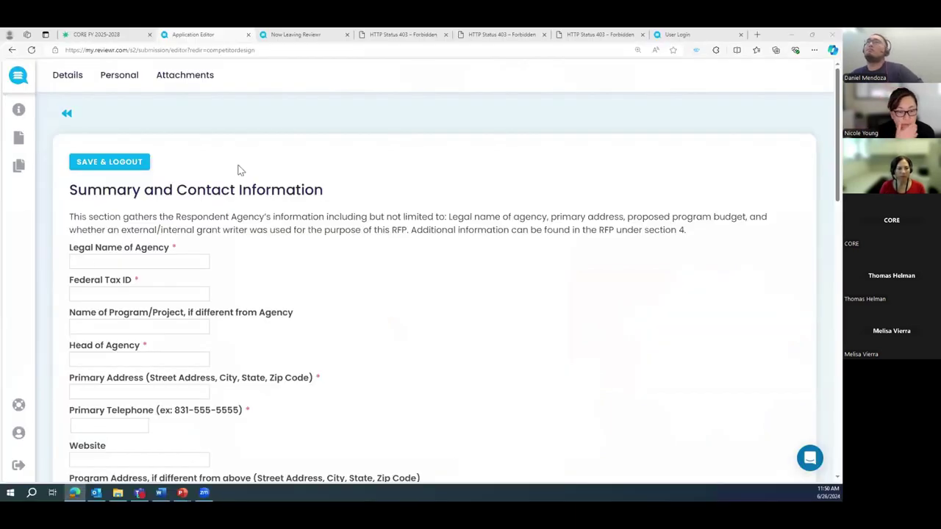
# Scroll the application form down to the five financial document and W9 upload buttons.
pyautogui.scroll(-1, 279, 206)
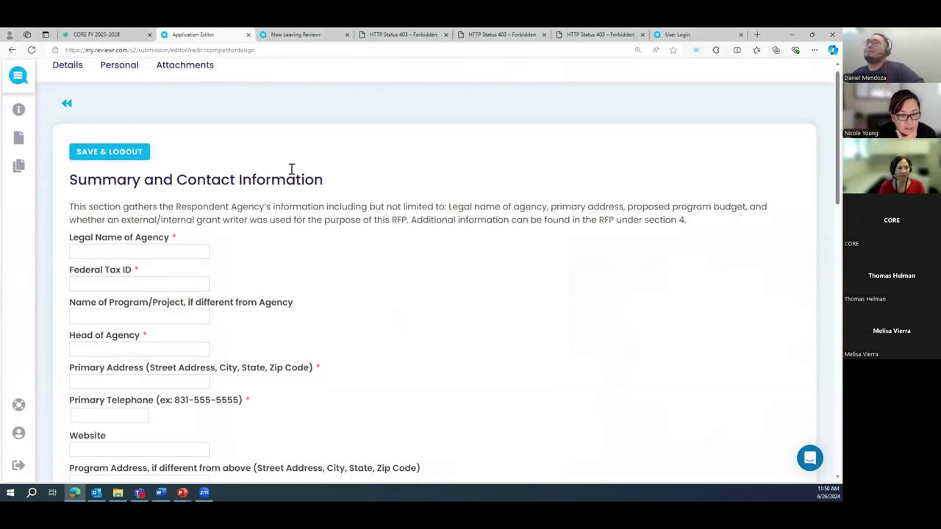
pyautogui.scroll(-2, 283, 213)
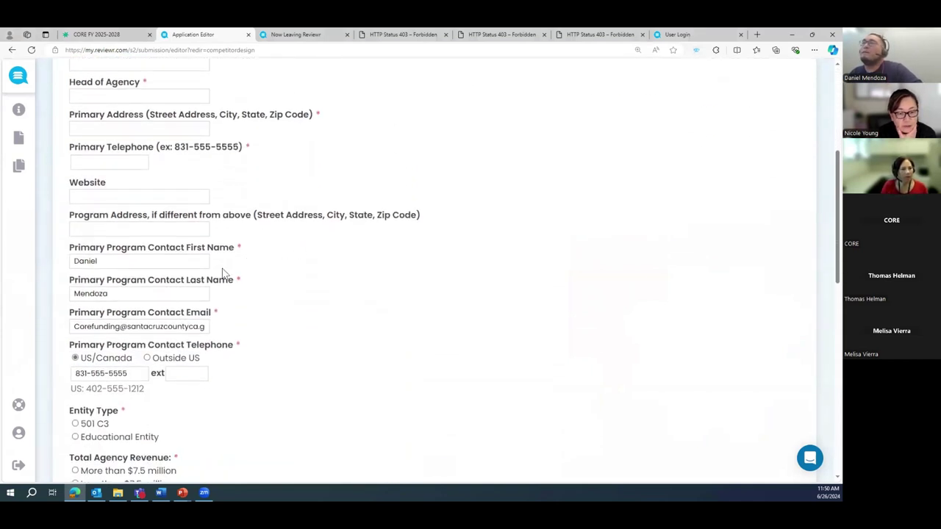
pyautogui.scroll(-3, 267, 308)
pyautogui.scroll(-3, 269, 310)
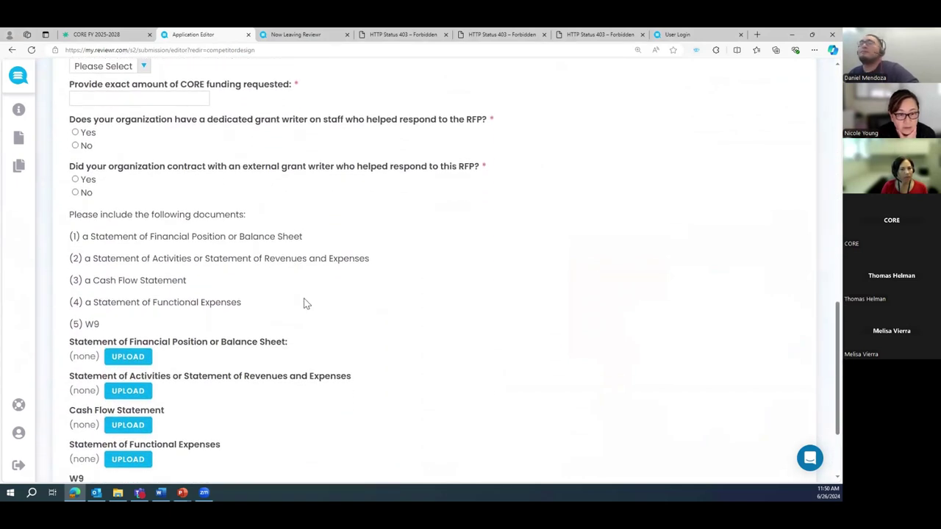
pyautogui.scroll(-2, 293, 276)
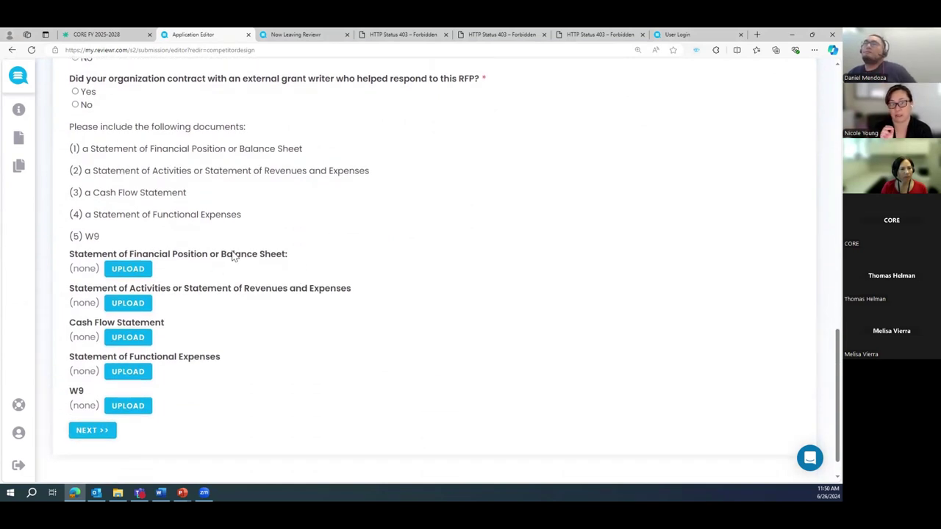
pyautogui.scroll(1, 236, 258)
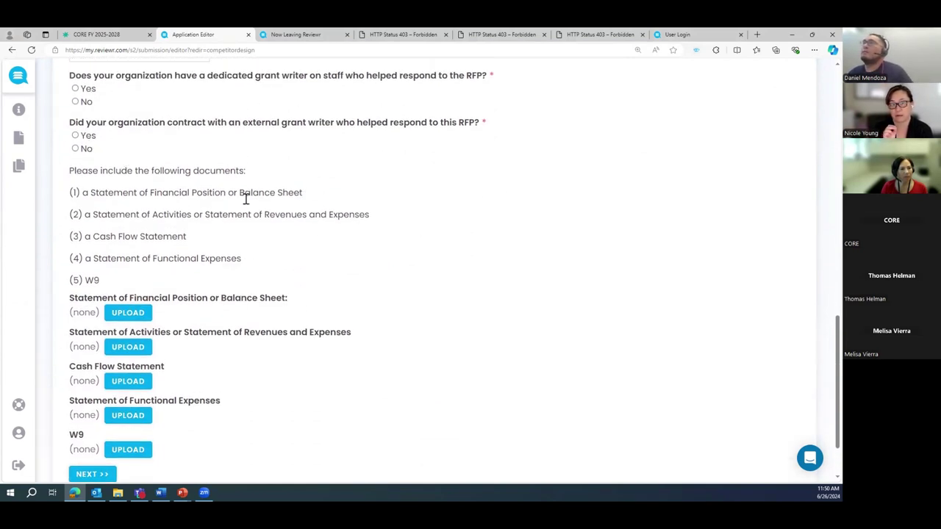
pyautogui.scroll(-1, 213, 256)
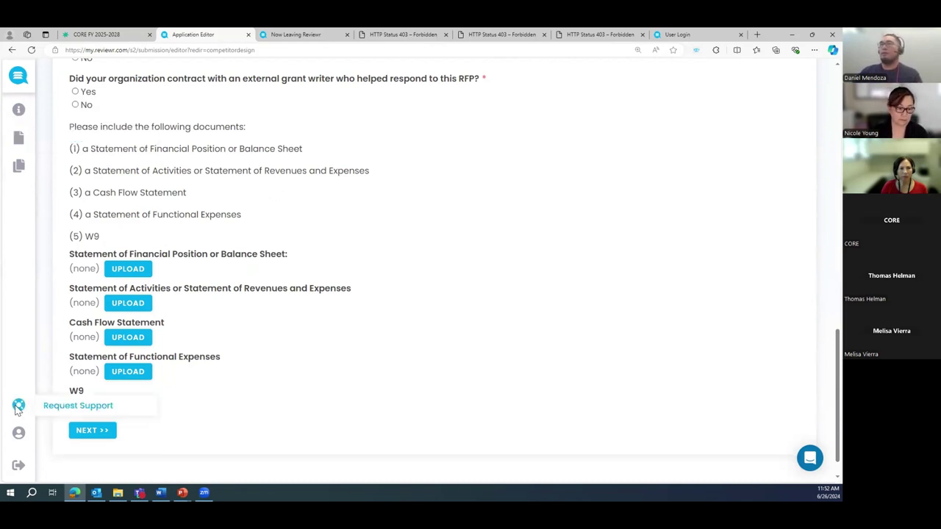
# Look over the Event Support request page, then close the support portal tab.
pyautogui.click(45, 410)
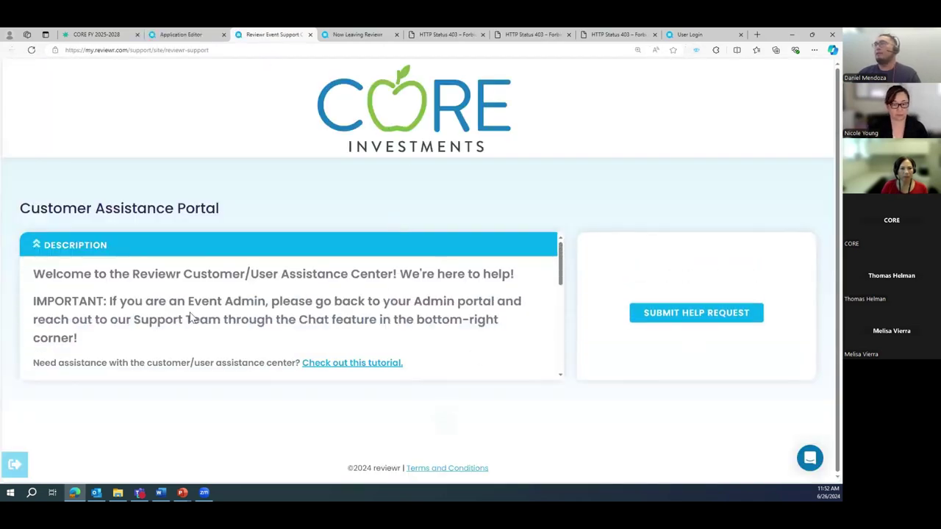
pyautogui.scroll(-2, 430, 301)
pyautogui.scroll(2, 429, 319)
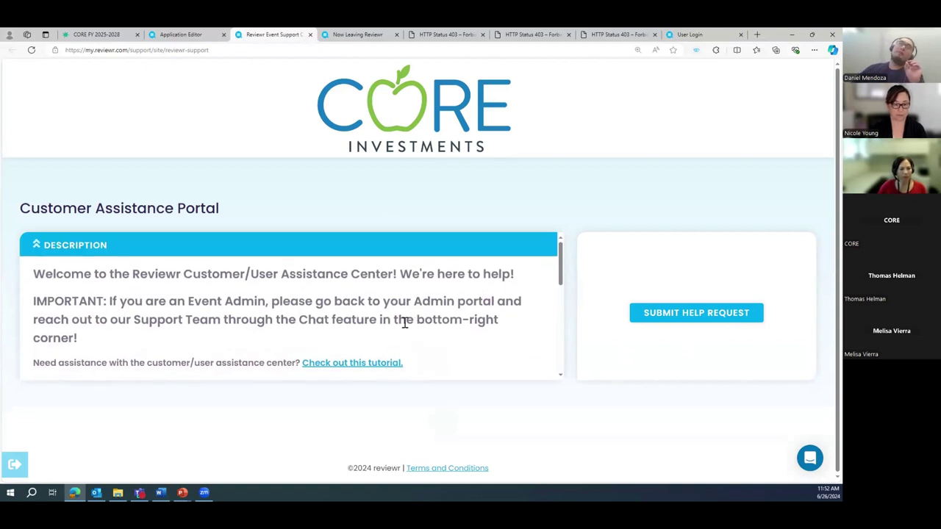
pyautogui.scroll(-5, 363, 345)
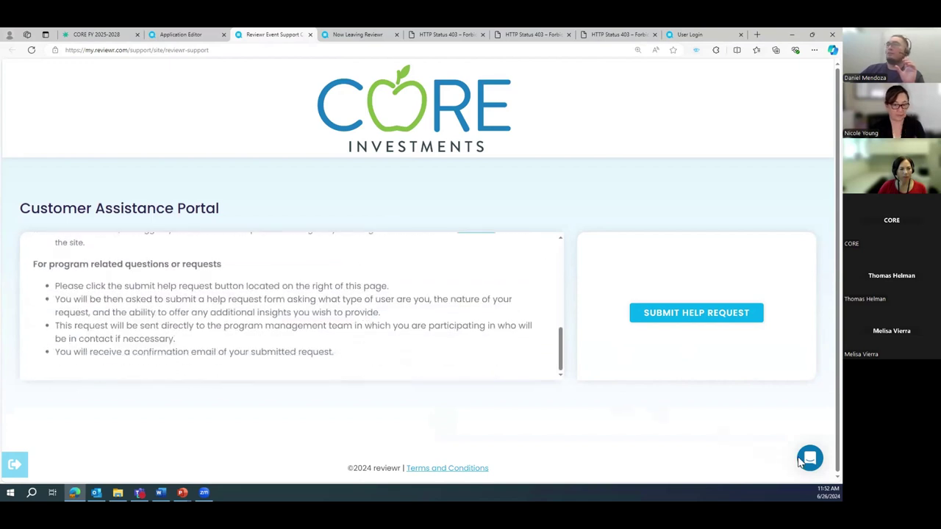
pyautogui.click(309, 35)
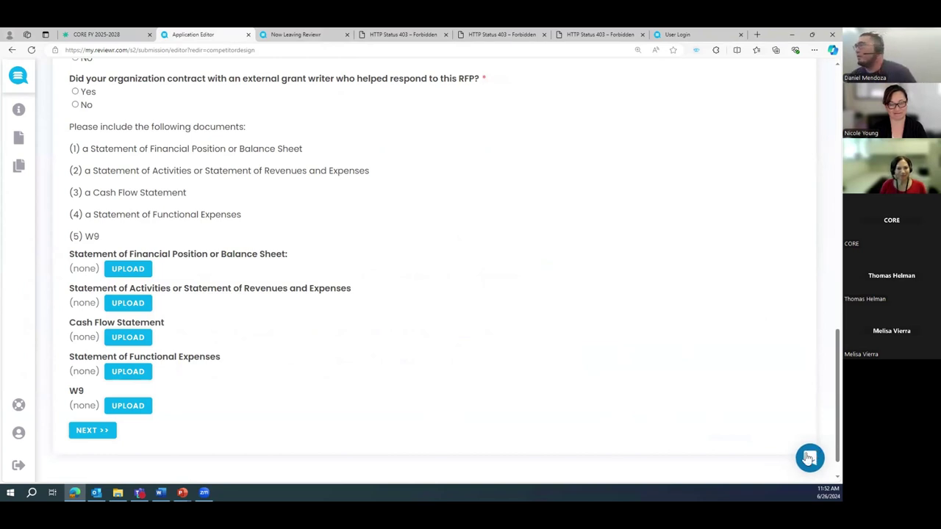
# In the help chat, ask the bot about Can't Upload File and reply that its suggestions didn't help.
pyautogui.click(809, 458)
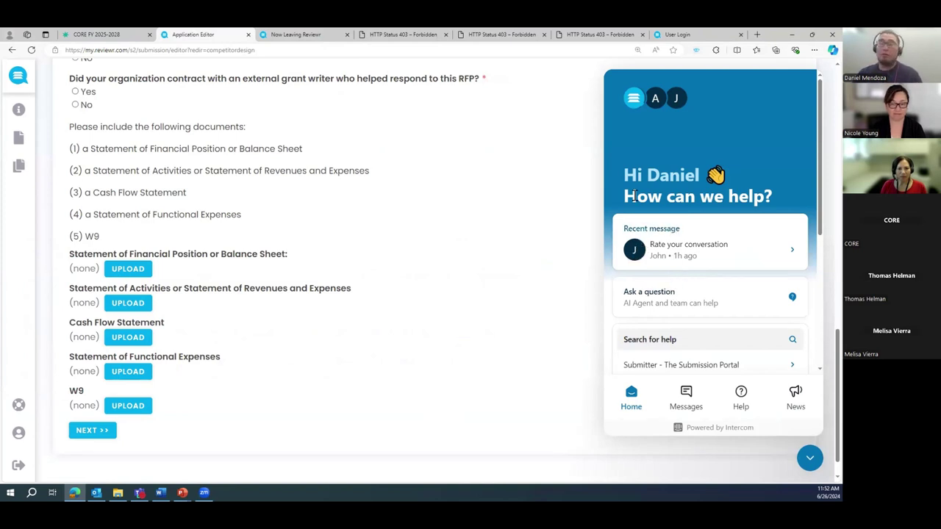
pyautogui.click(690, 401)
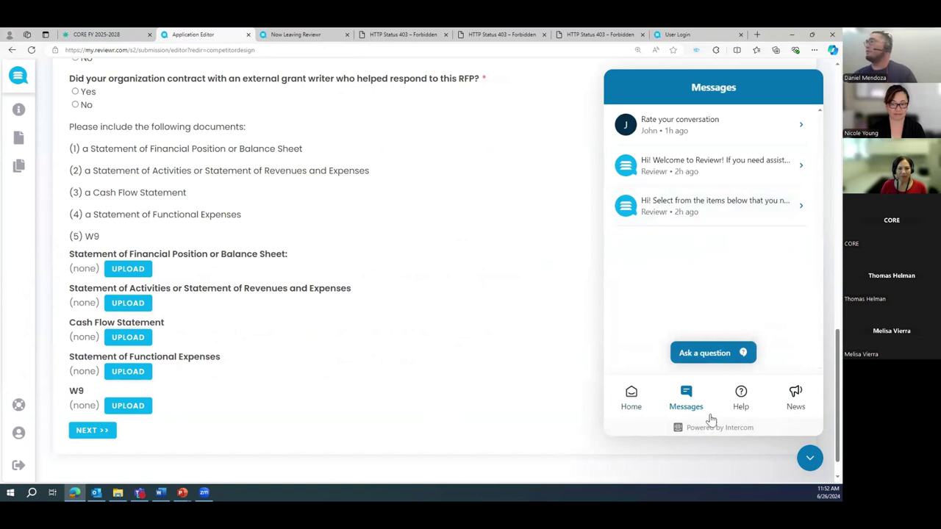
pyautogui.click(718, 358)
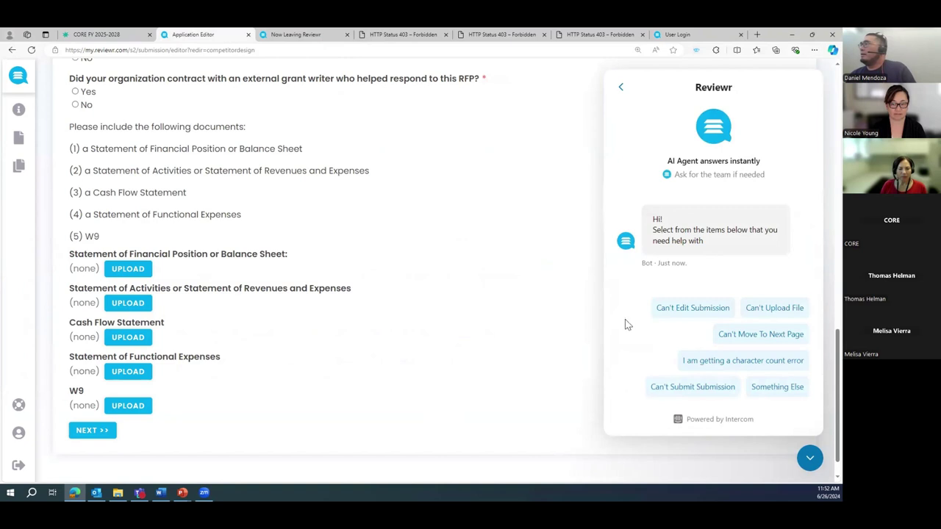
pyautogui.click(785, 315)
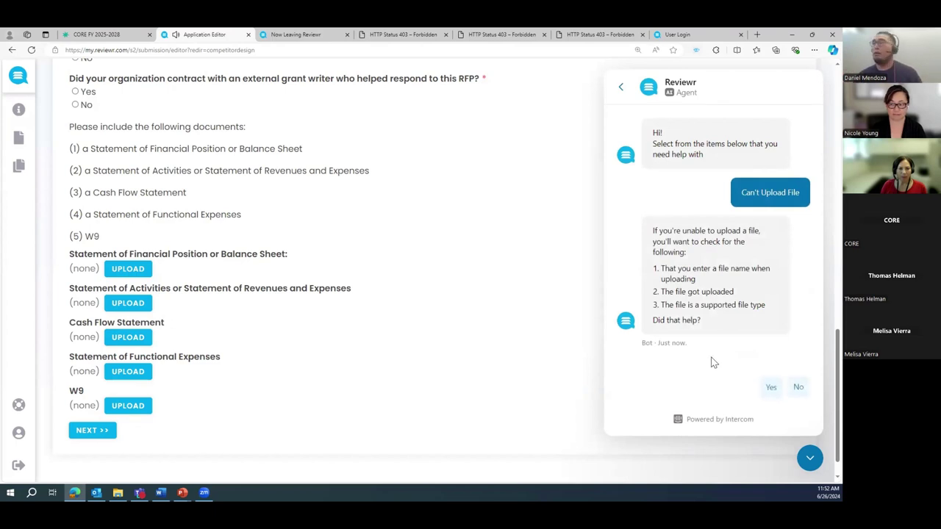
pyautogui.click(796, 390)
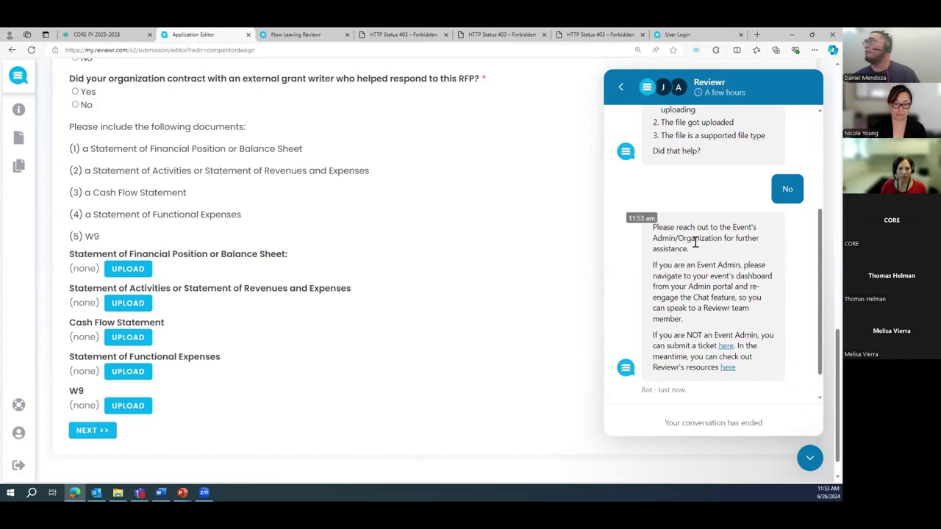
pyautogui.scroll(-1, 757, 323)
pyautogui.scroll(-1, 768, 332)
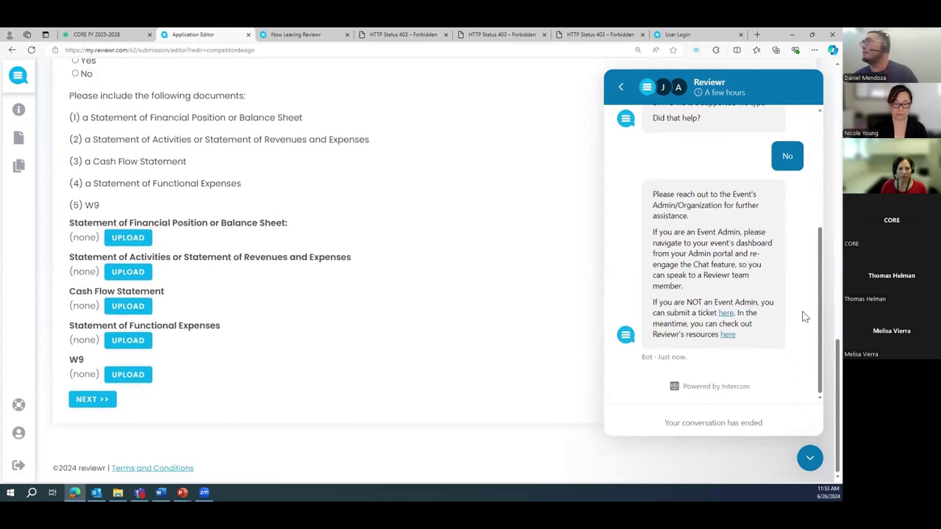
pyautogui.scroll(1, 745, 381)
pyautogui.scroll(5, 744, 360)
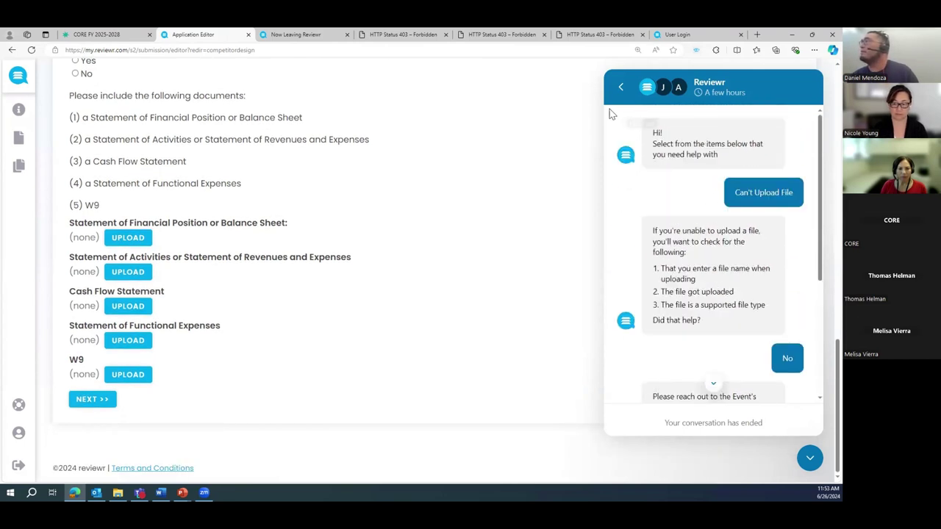
# Ask a new question about a character count error, confirm the answer helped, and close the chat.
pyautogui.click(623, 87)
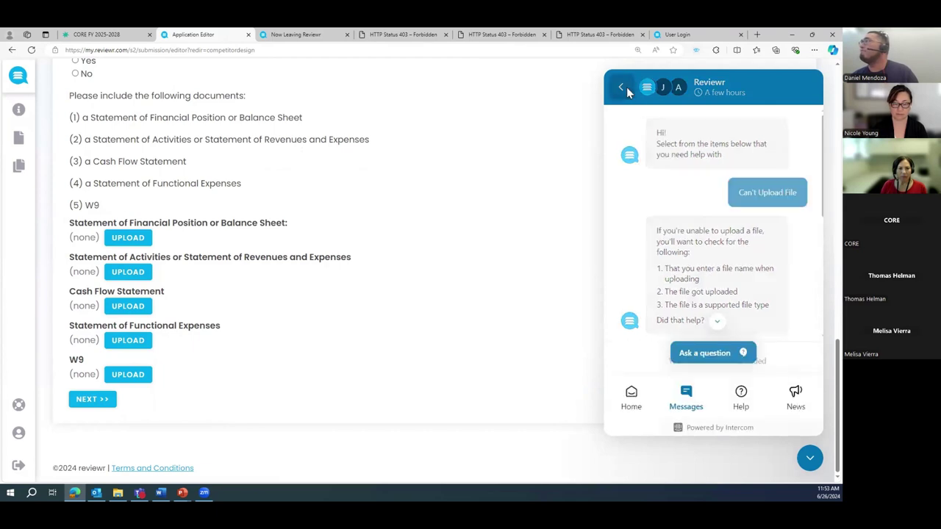
pyautogui.click(714, 355)
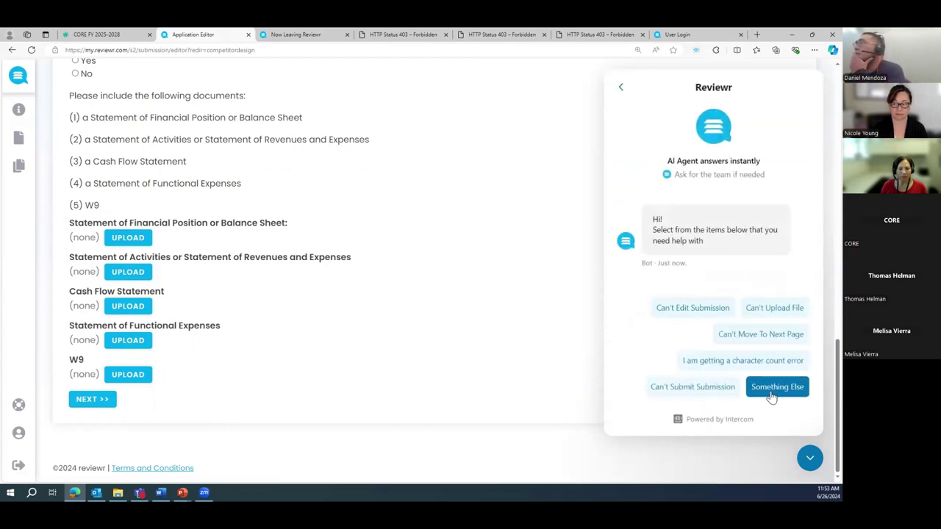
pyautogui.click(710, 367)
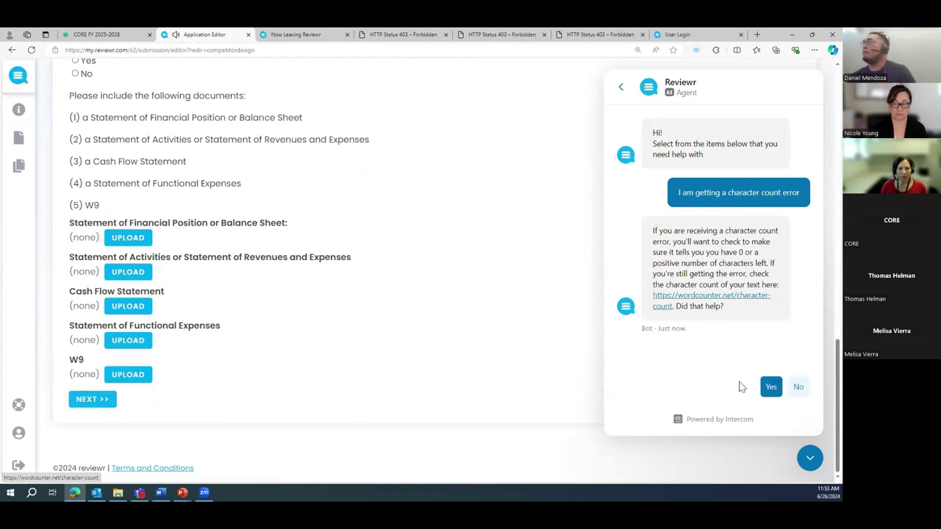
pyautogui.click(770, 387)
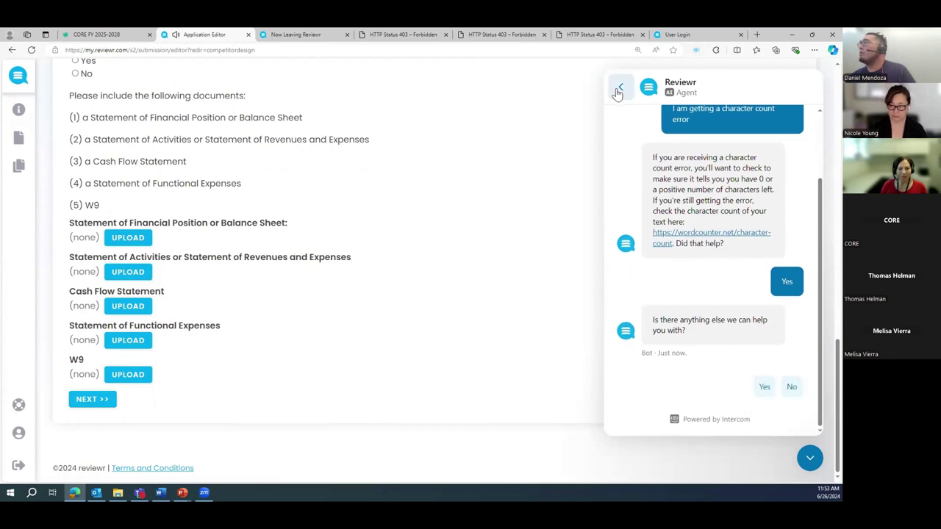
pyautogui.click(809, 457)
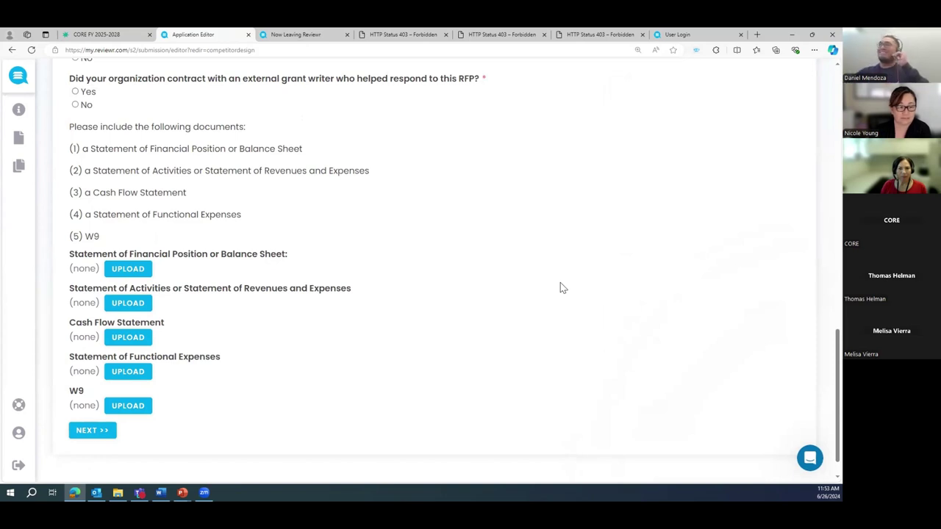
pyautogui.hotkey('alt', 'Tab')
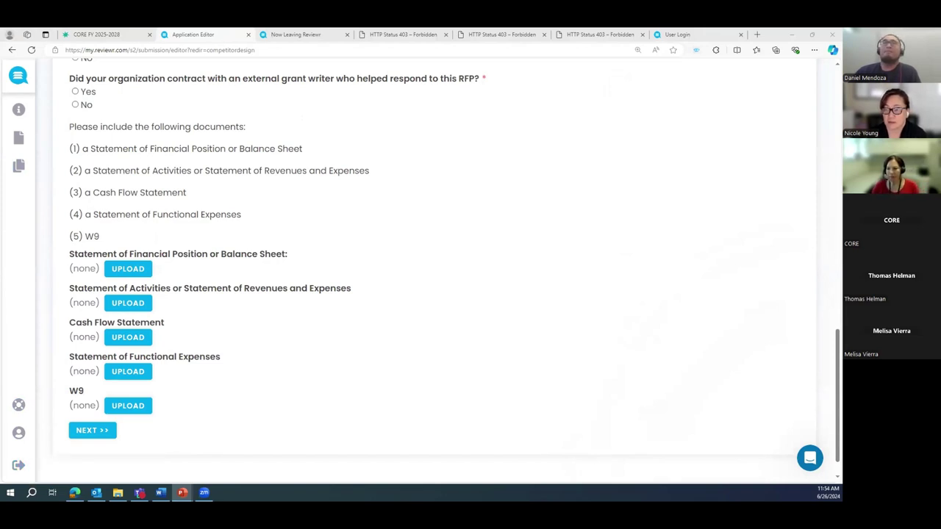
pyautogui.click(300, 158)
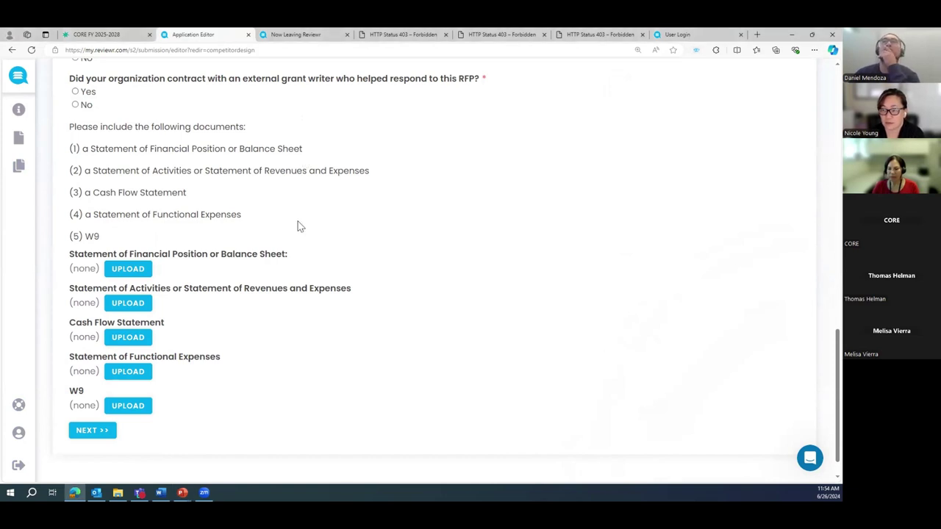
pyautogui.scroll(5, 298, 226)
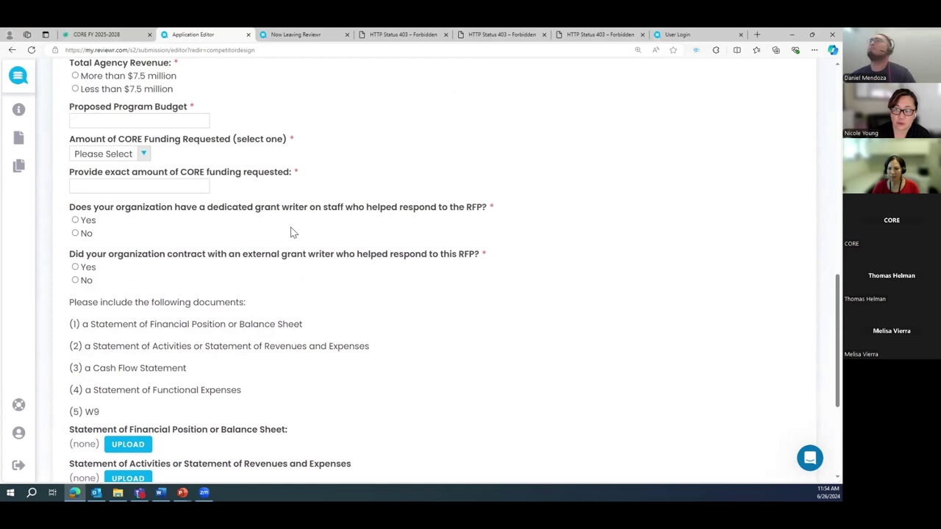
pyautogui.scroll(3, 291, 233)
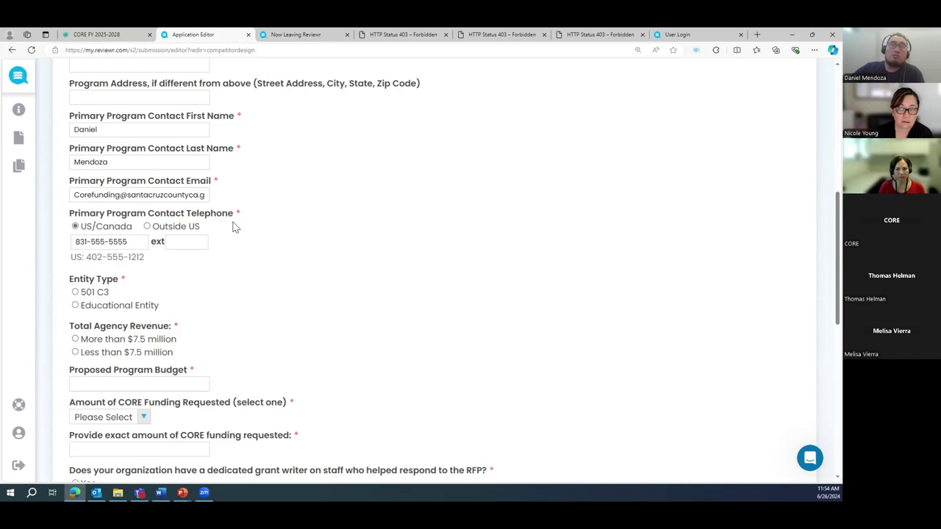
pyautogui.moveTo(212, 232); pyautogui.dragTo(79, 214)
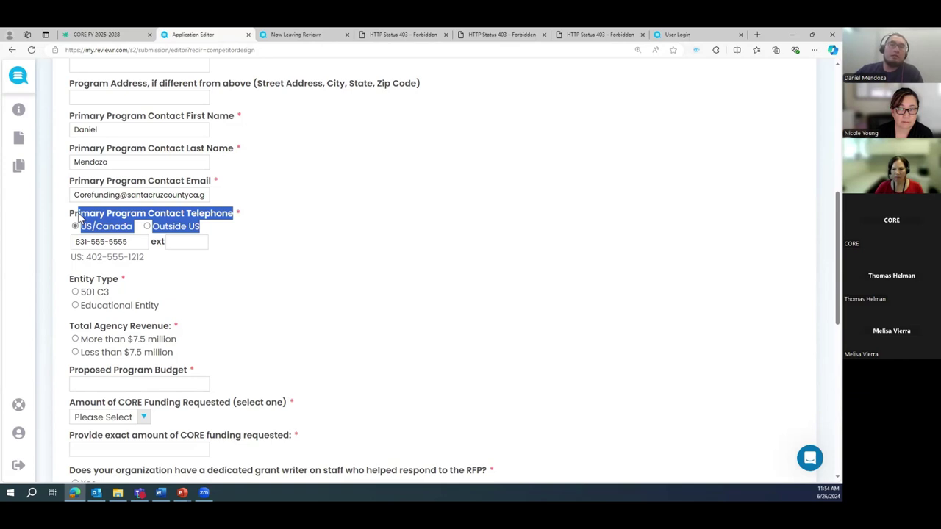
pyautogui.click(228, 229)
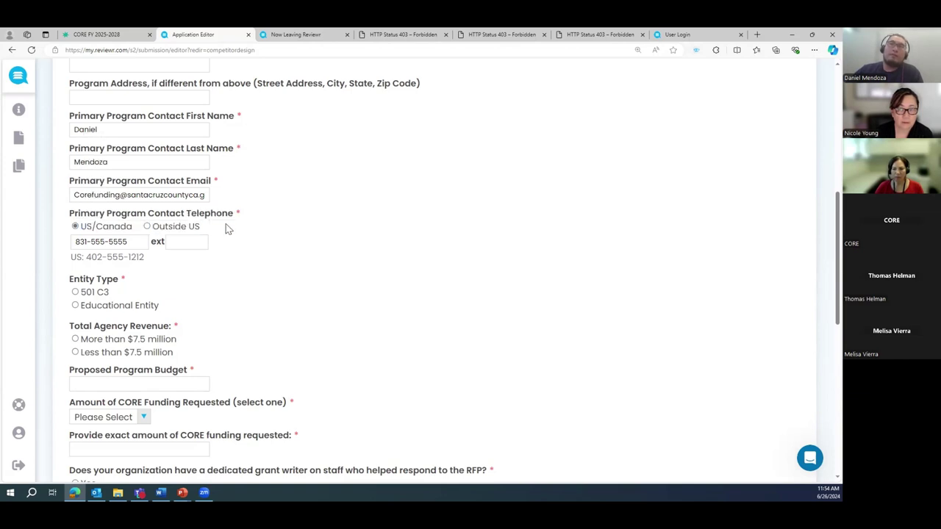
pyautogui.moveTo(202, 233); pyautogui.dragTo(78, 216)
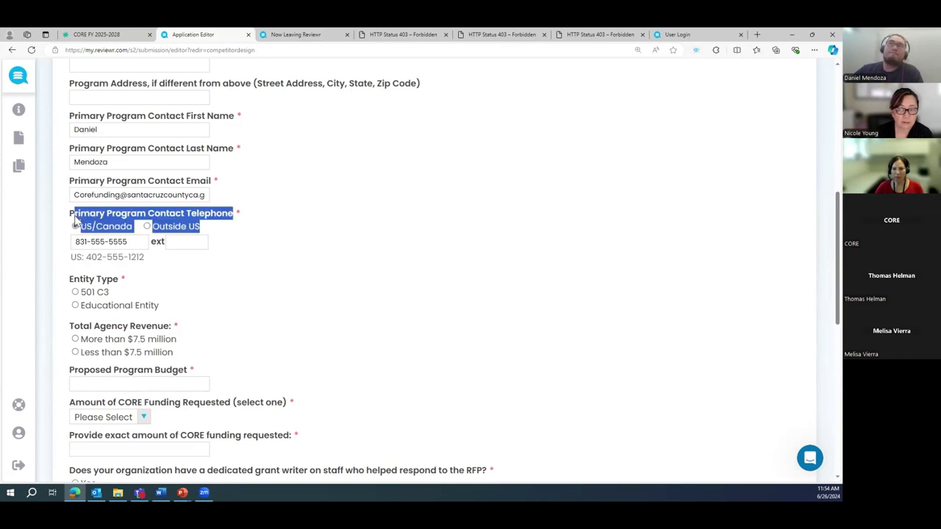
pyautogui.click(284, 232)
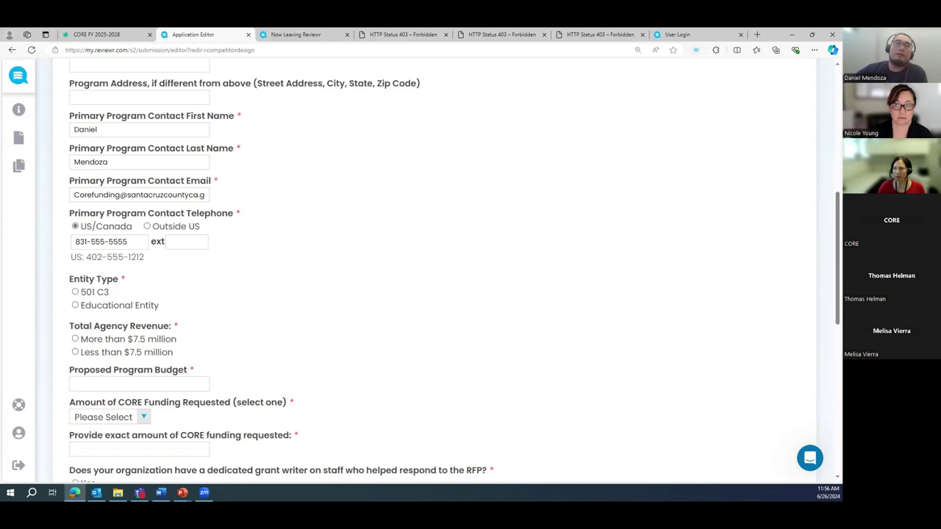
pyautogui.scroll(5, 559, 240)
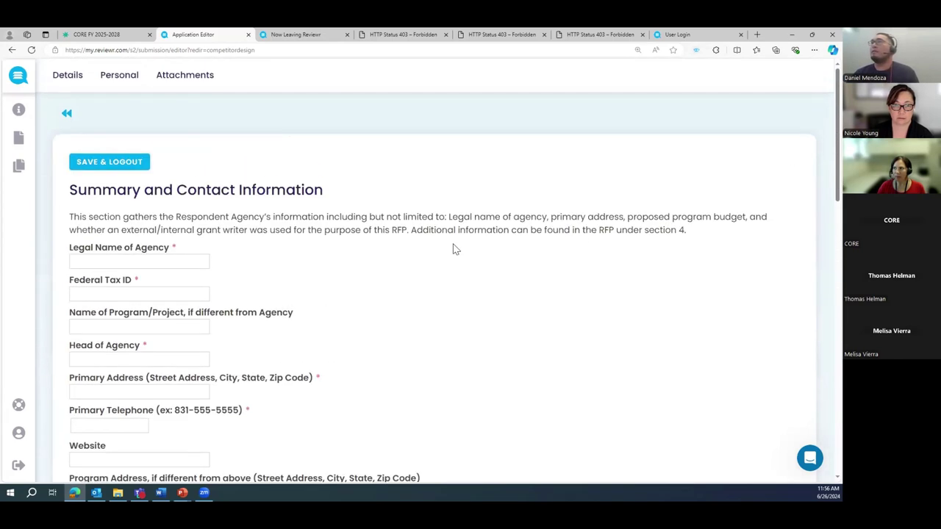
pyautogui.scroll(-12, 452, 249)
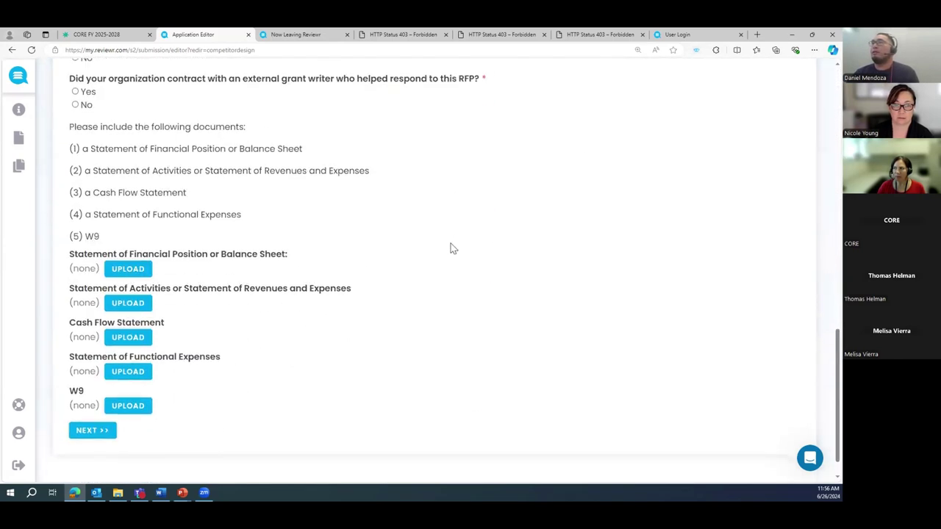